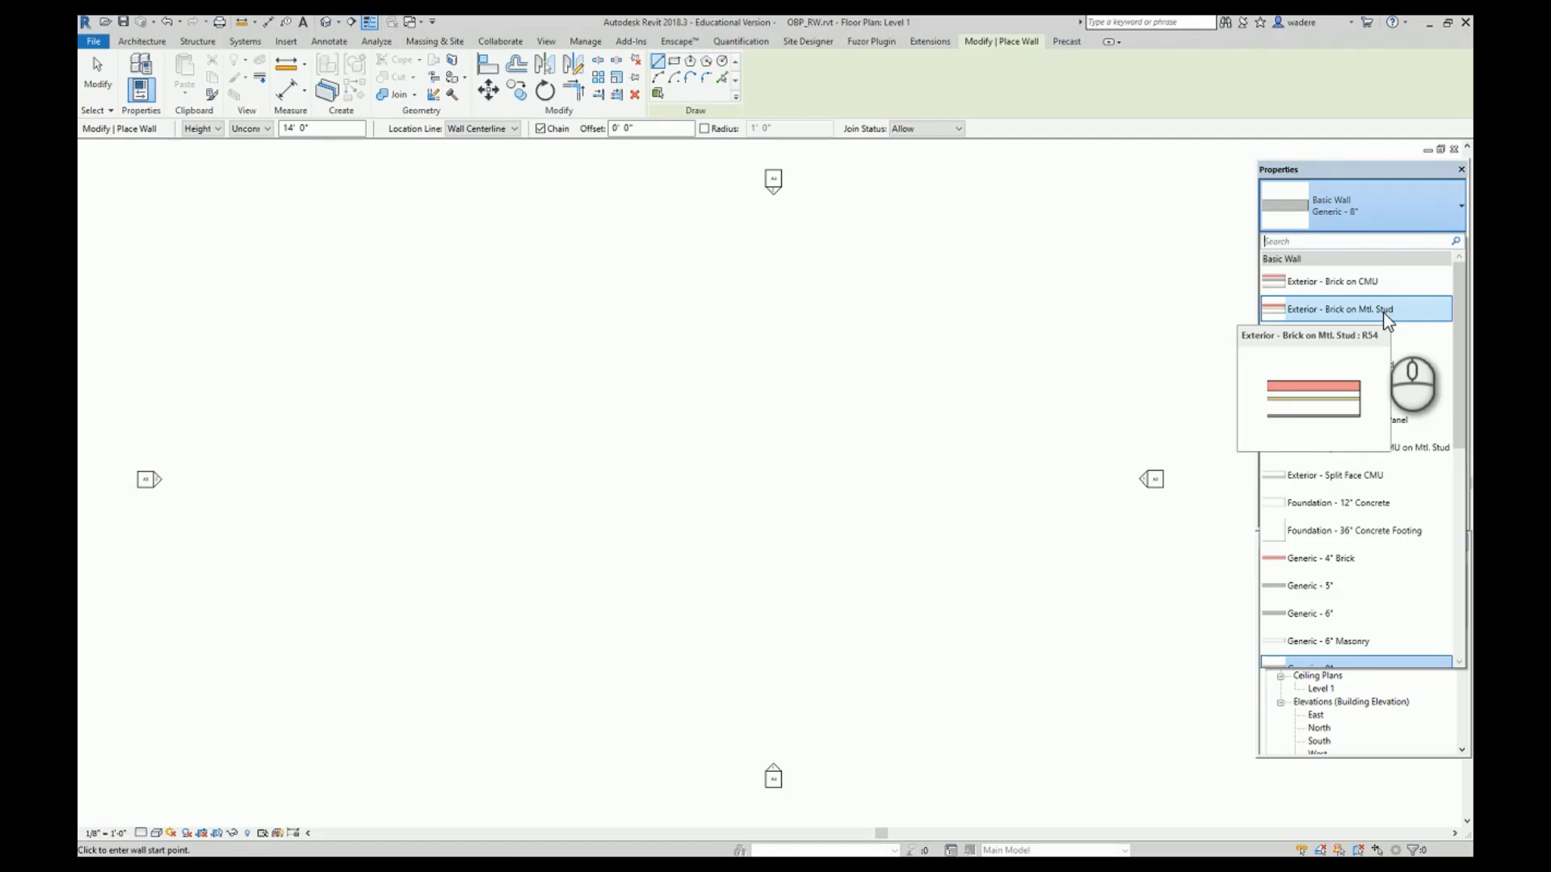
# Choose the wall type Exterior - Brick on Mtl. Stud and set its gypsum wall board finish layer thickness to 5/8".
pyautogui.click(1385, 311)
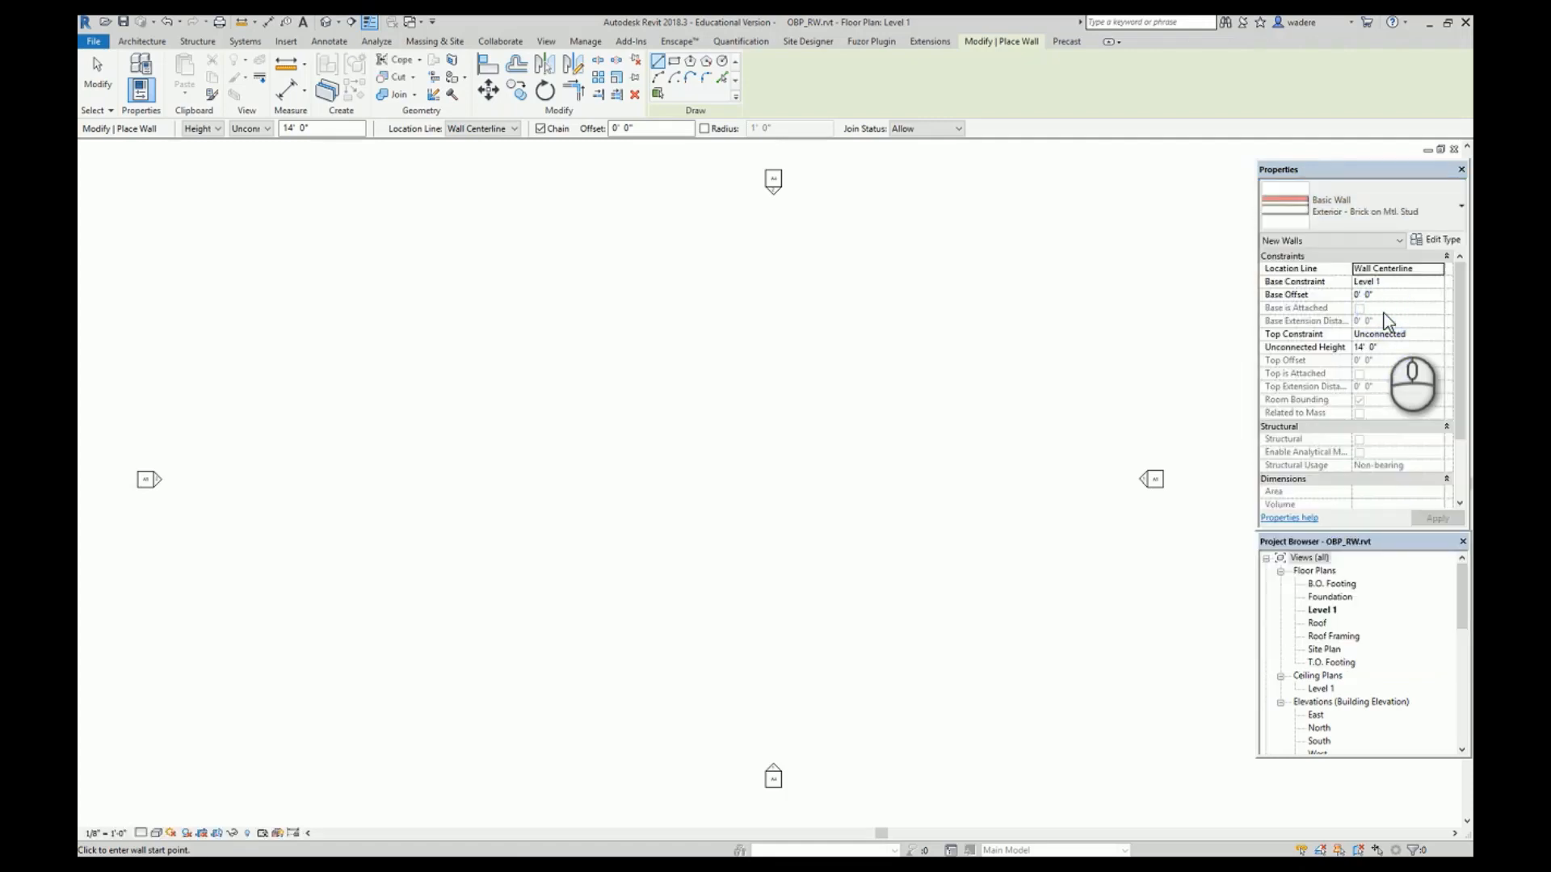
pyautogui.click(1441, 239)
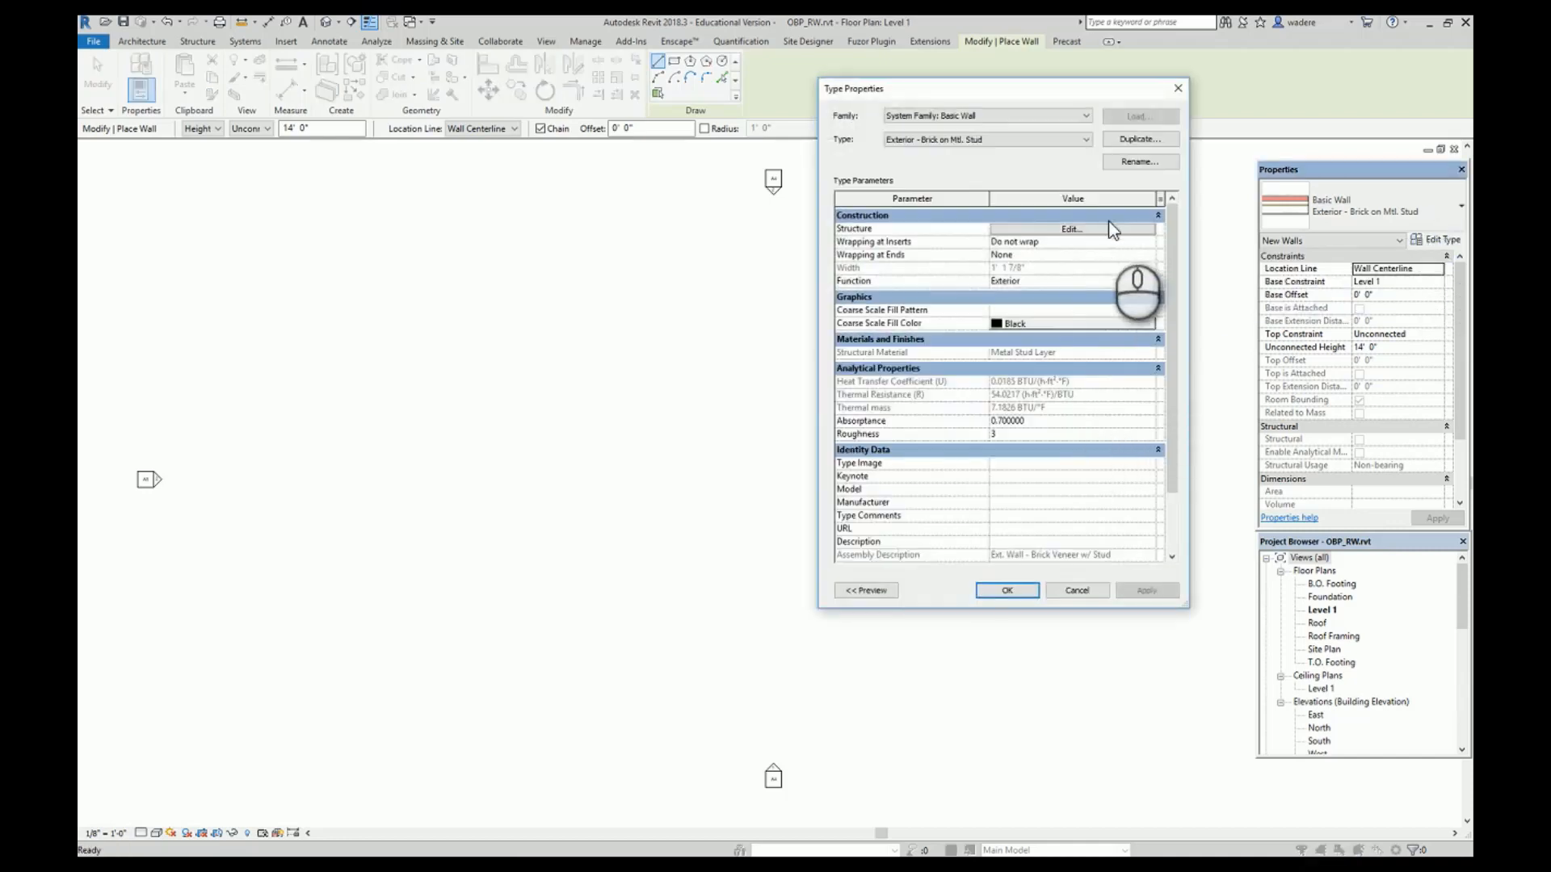
pyautogui.click(1069, 231)
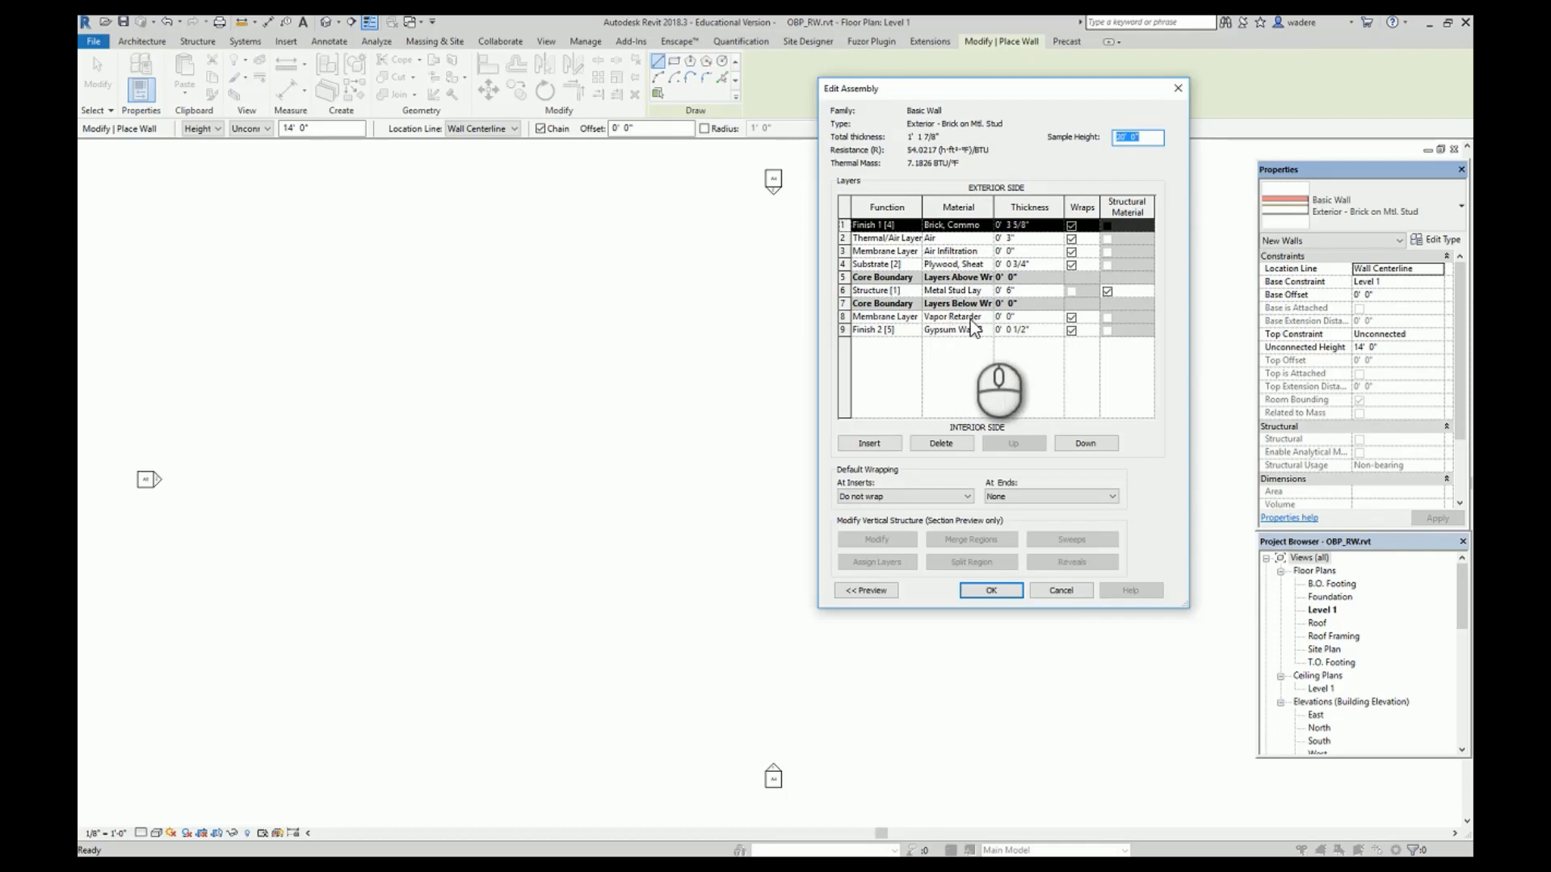
pyautogui.click(1024, 331)
pyautogui.doubleClick(1019, 330)
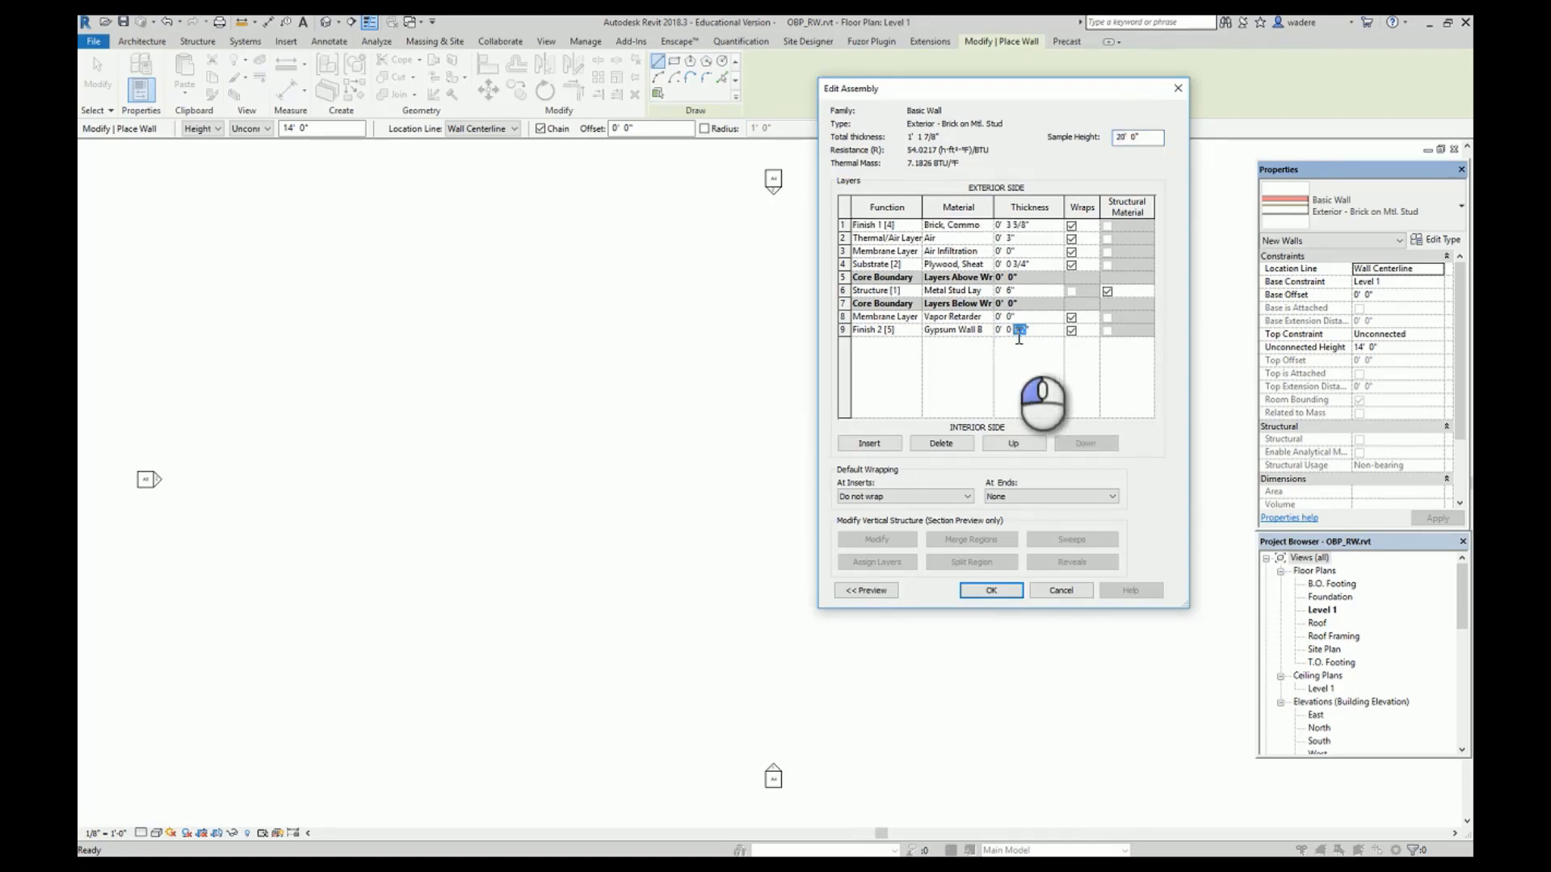
pyautogui.write('5/8')
pyautogui.click(1032, 318)
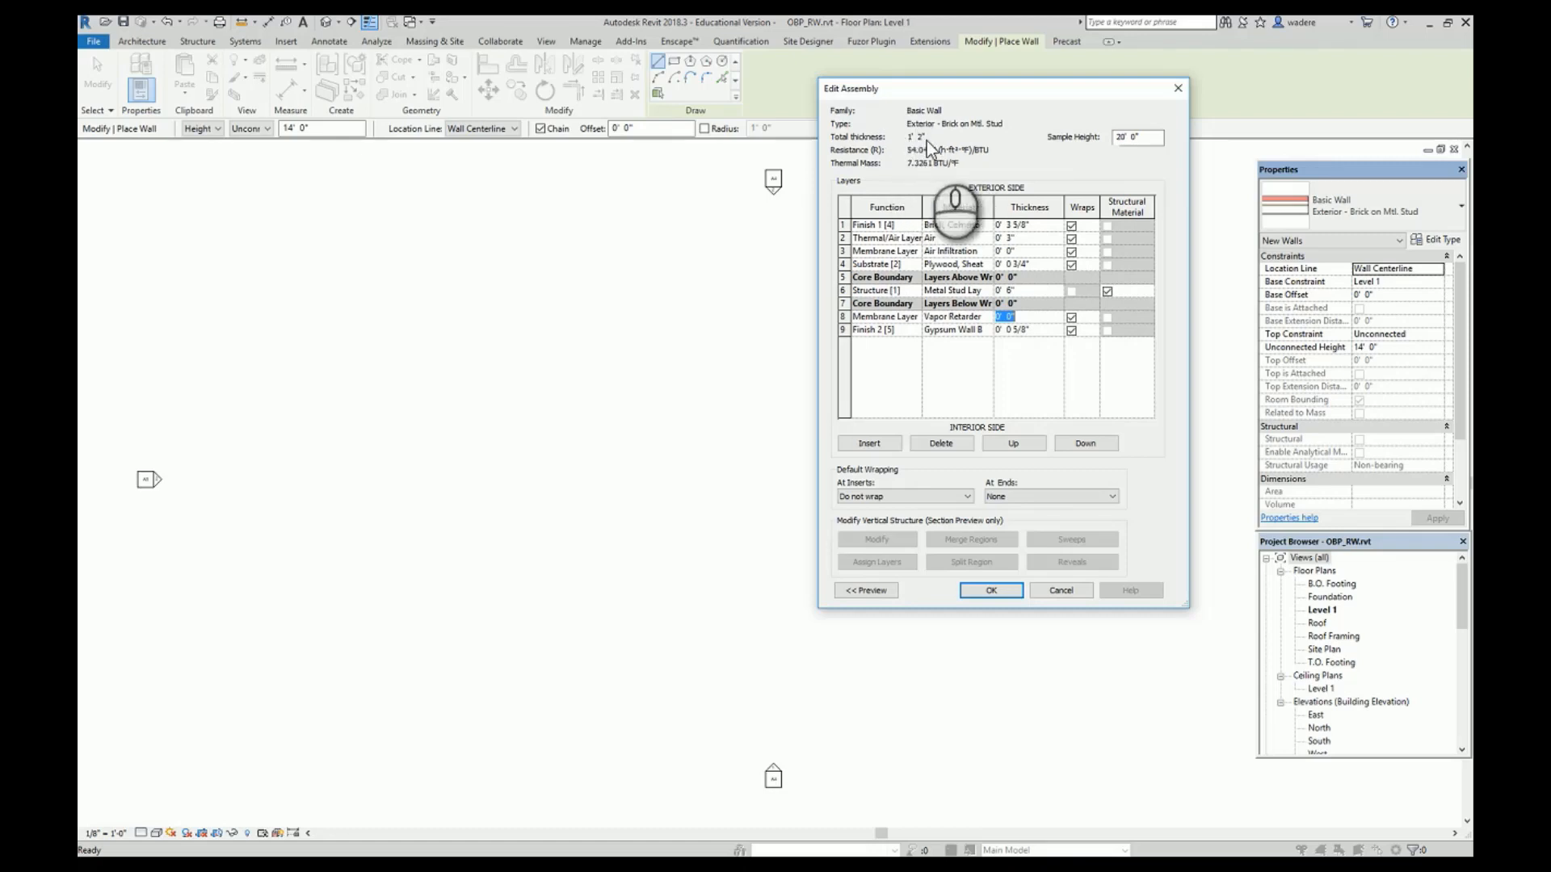
pyautogui.click(1007, 595)
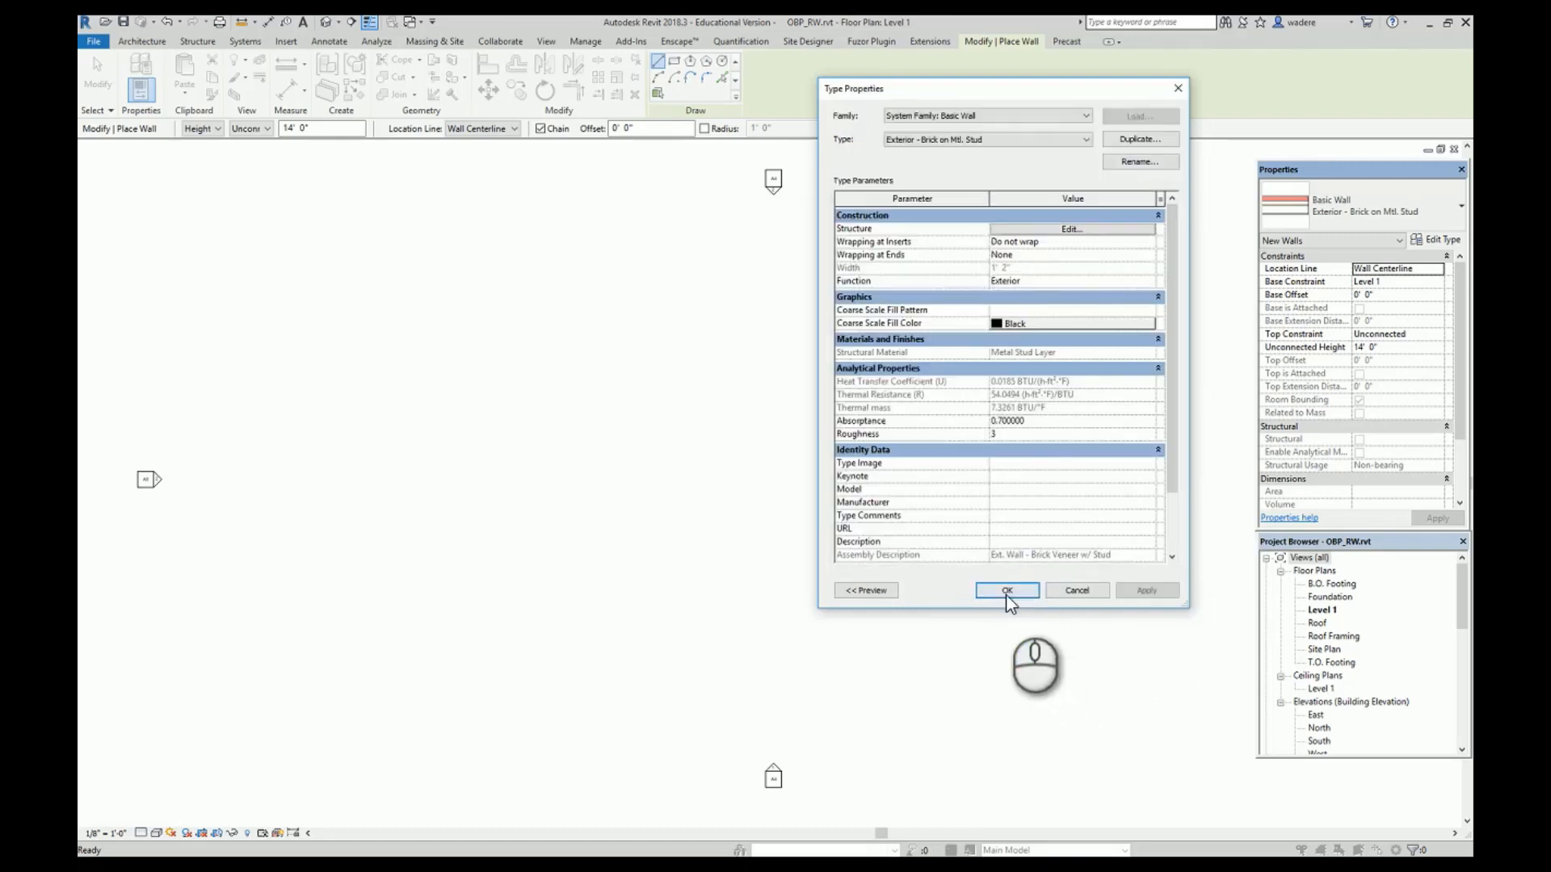
# Duplicate the wall type under the name Exterior - Brick on Mtl. Stud 5/8" gyp bd and accept the type properties.
pyautogui.click(1149, 139)
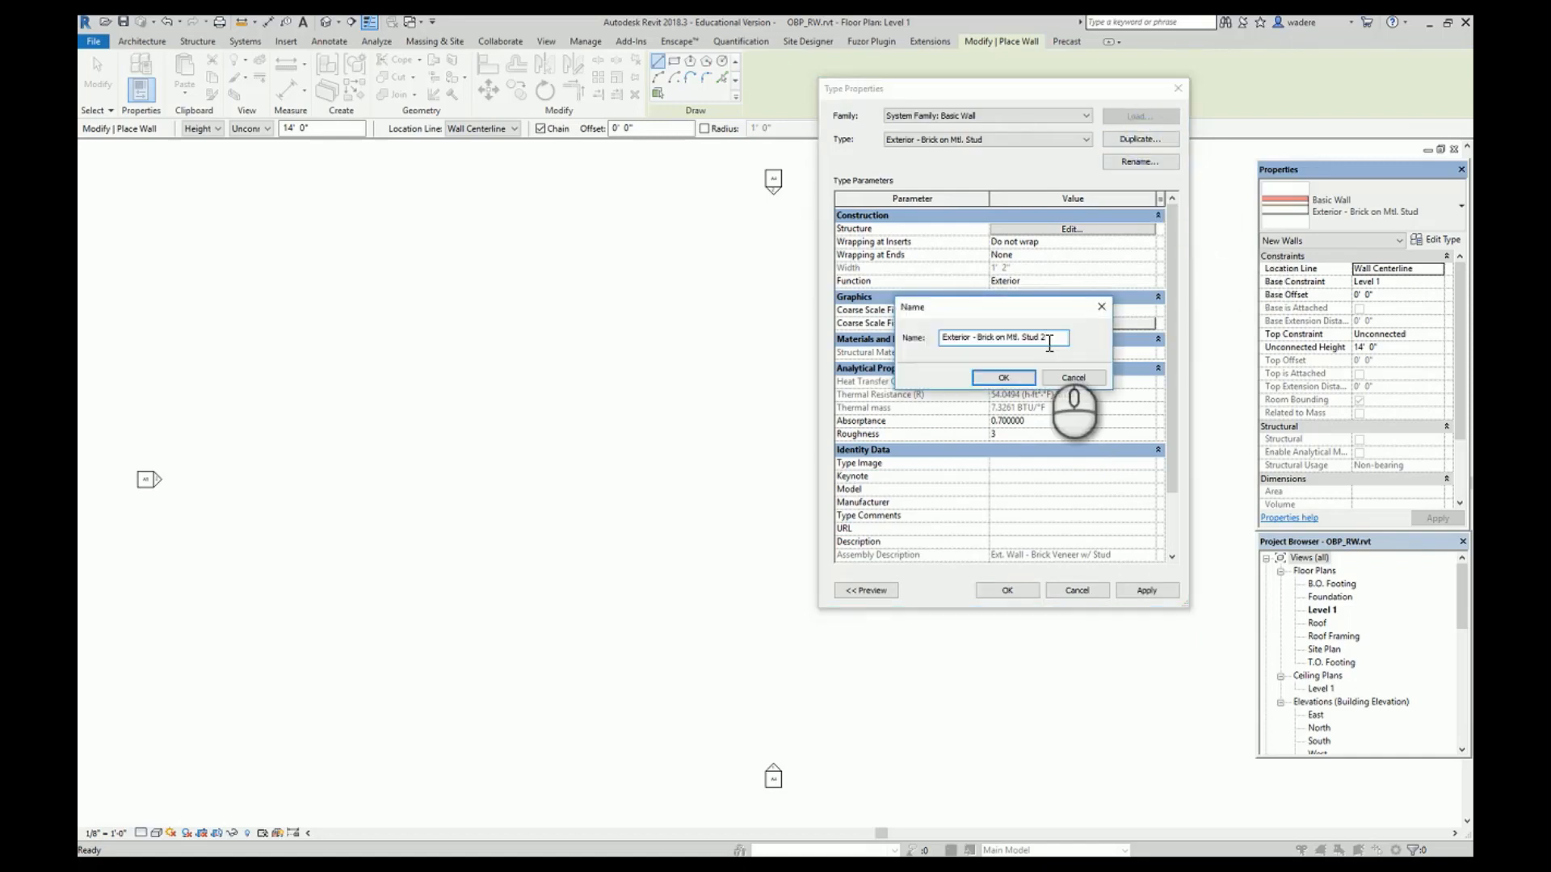
pyautogui.press('BackSpace')
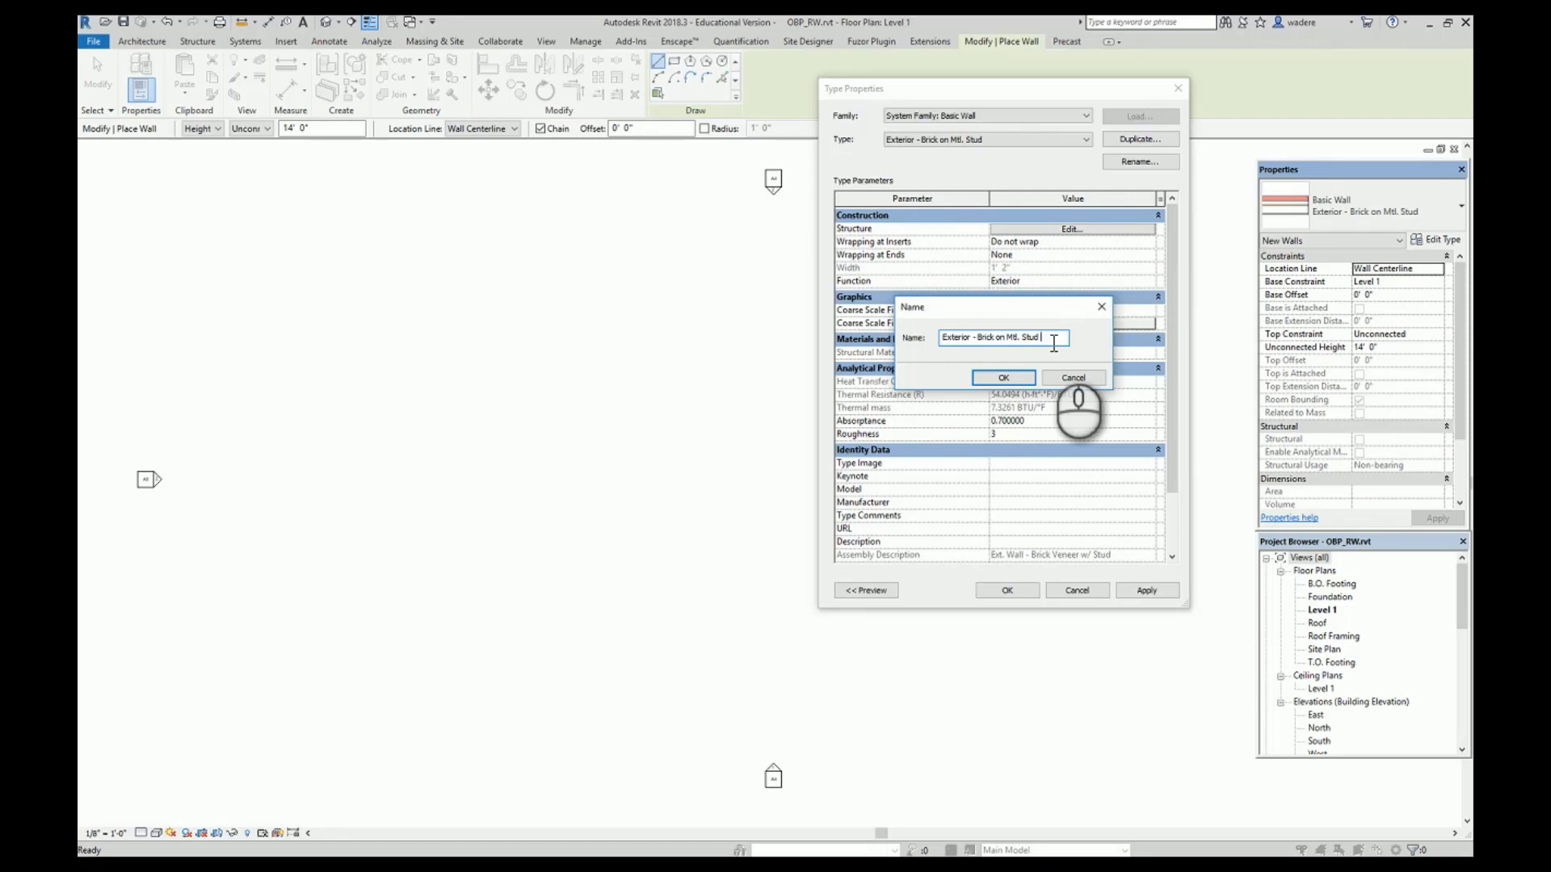
pyautogui.write('5/8" gyp bd')
pyautogui.click(1003, 380)
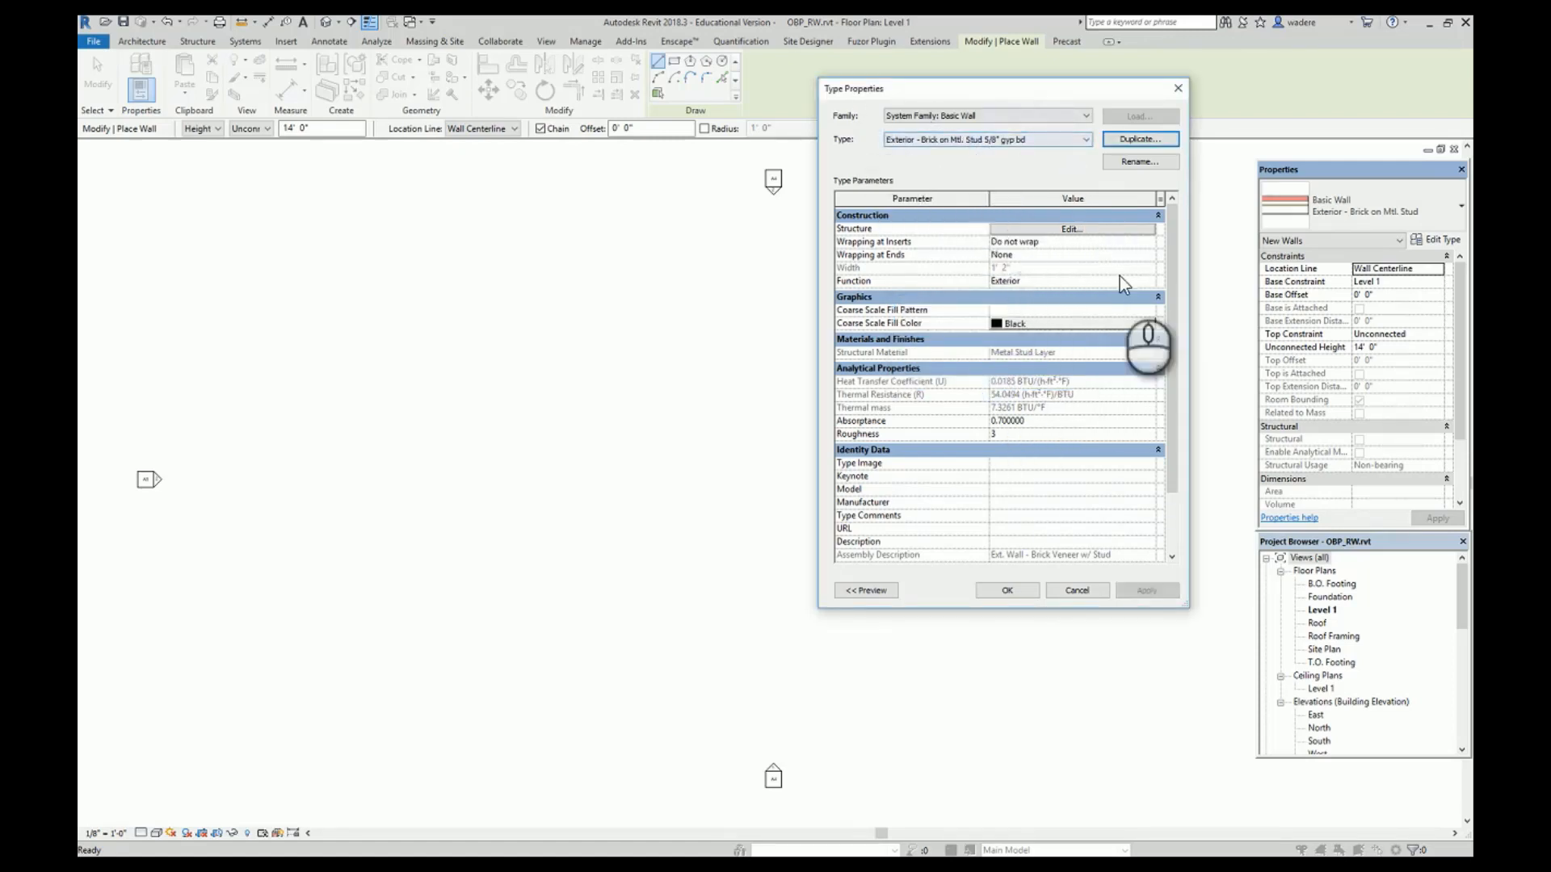
pyautogui.click(1003, 591)
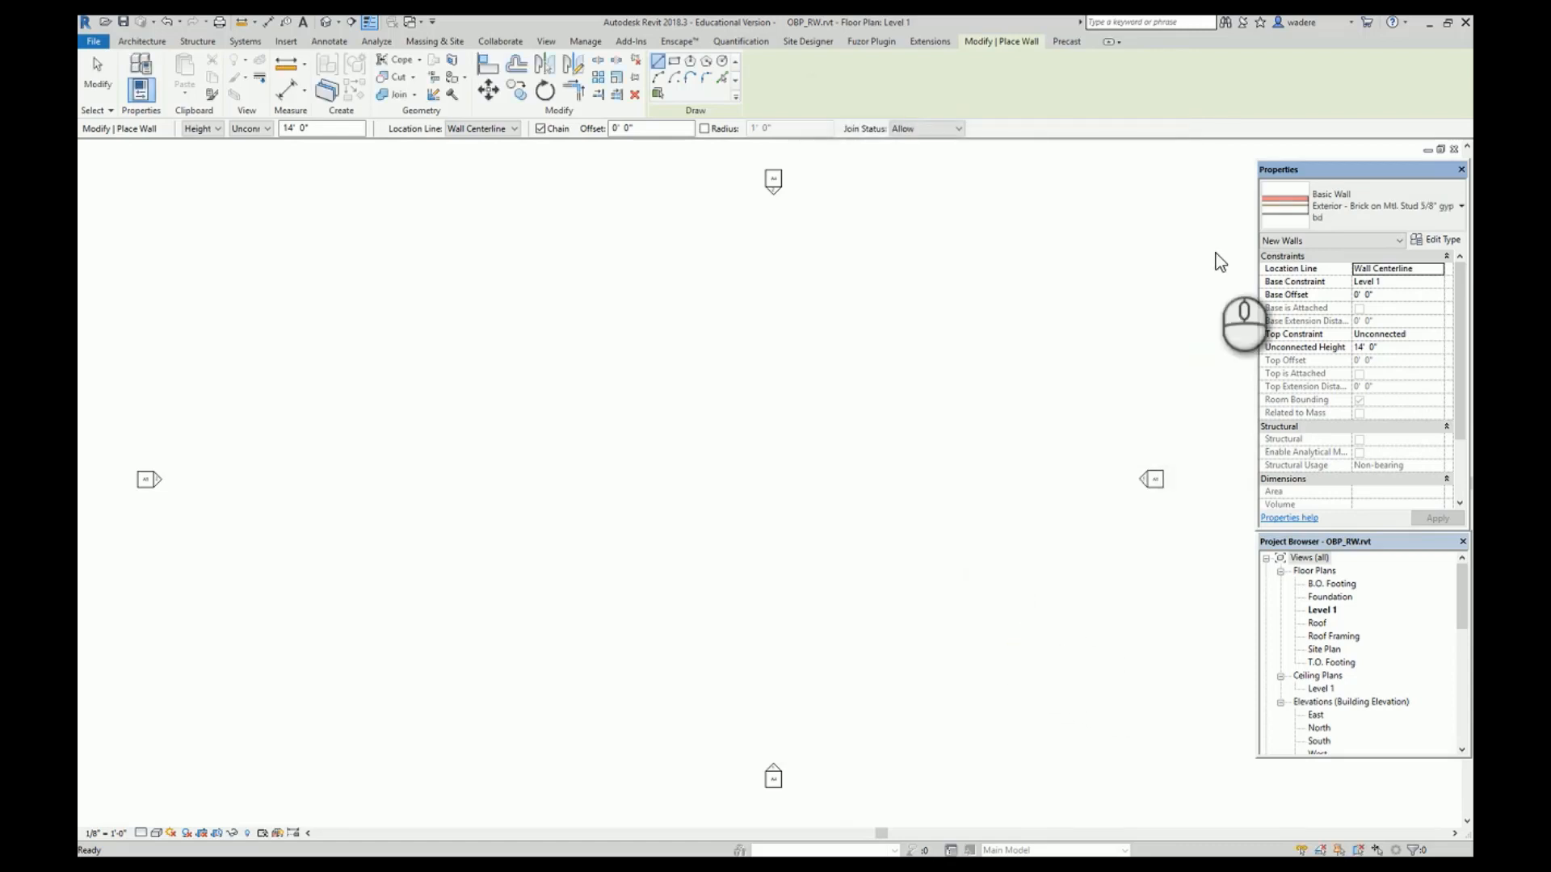
pyautogui.click(1373, 208)
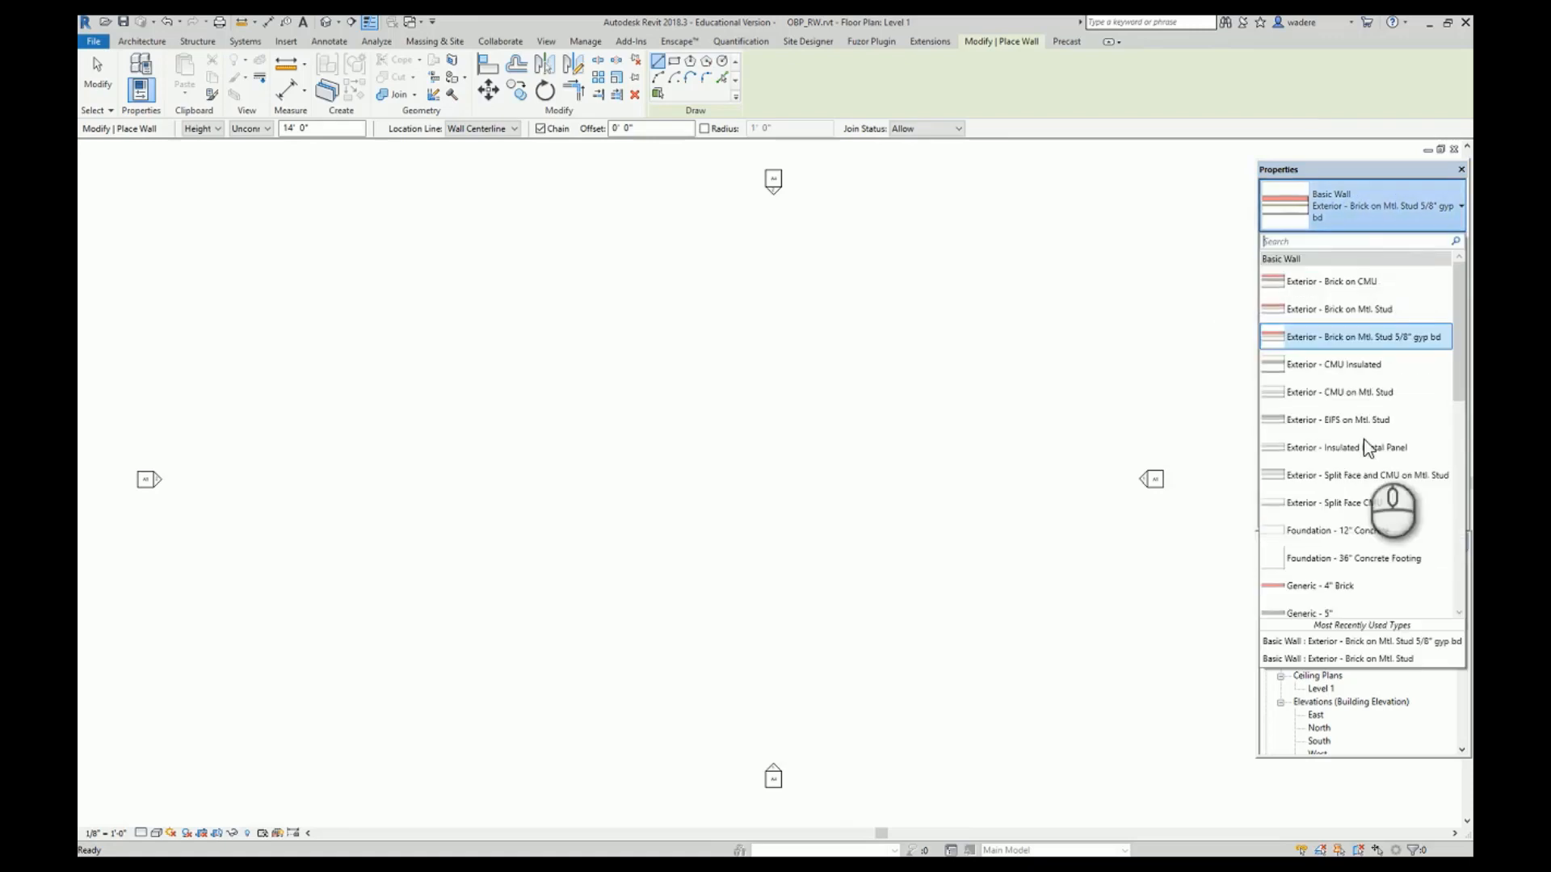
pyautogui.scroll(-3, 1345, 565)
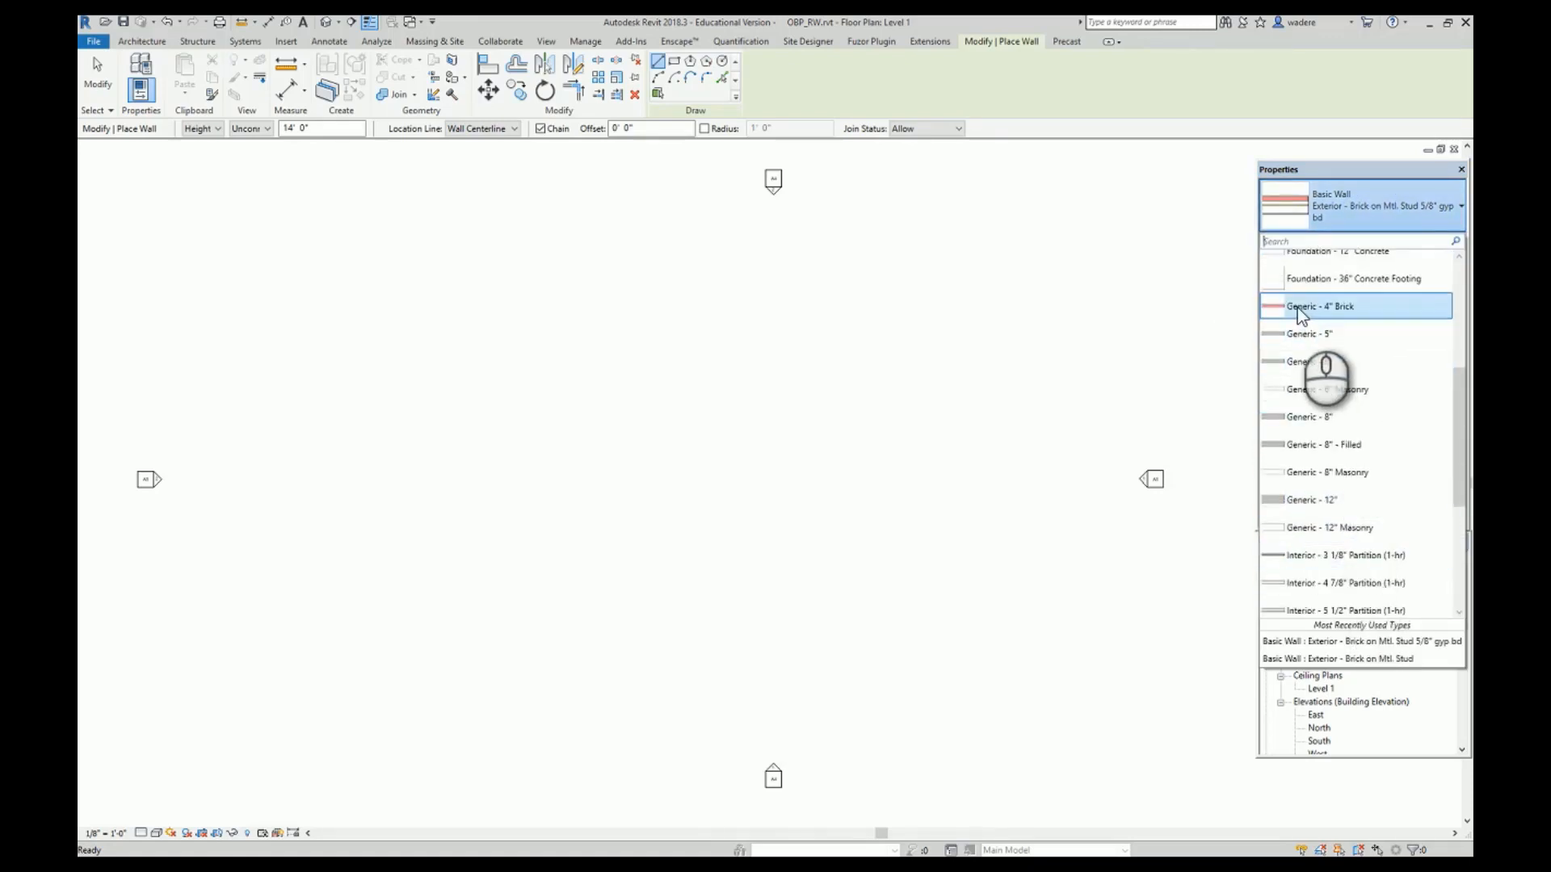
pyautogui.scroll(4, 1455, 425)
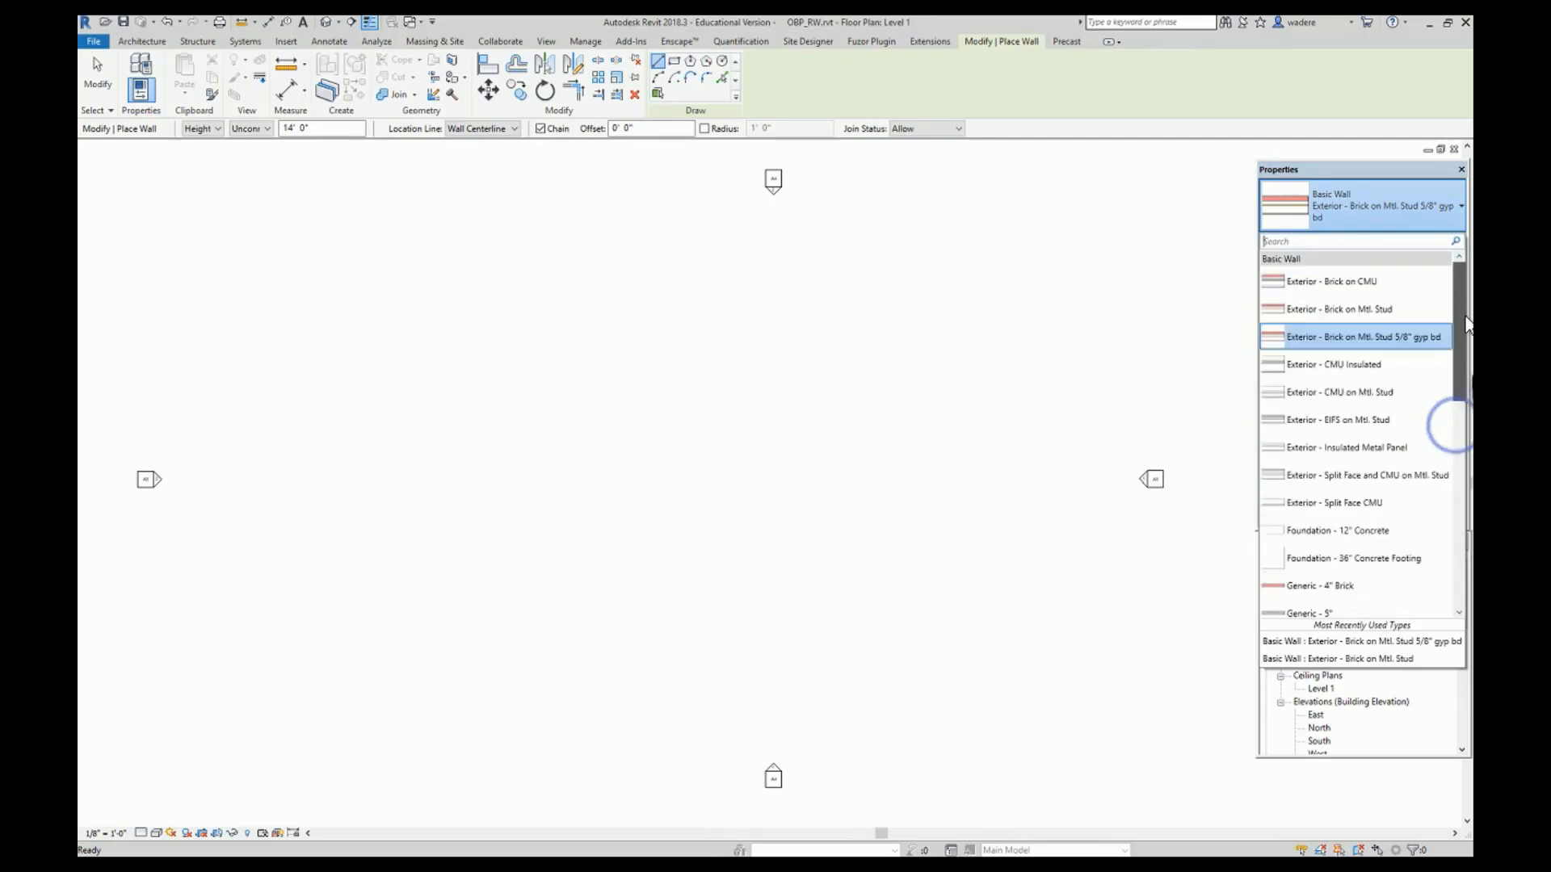
pyautogui.click(1334, 215)
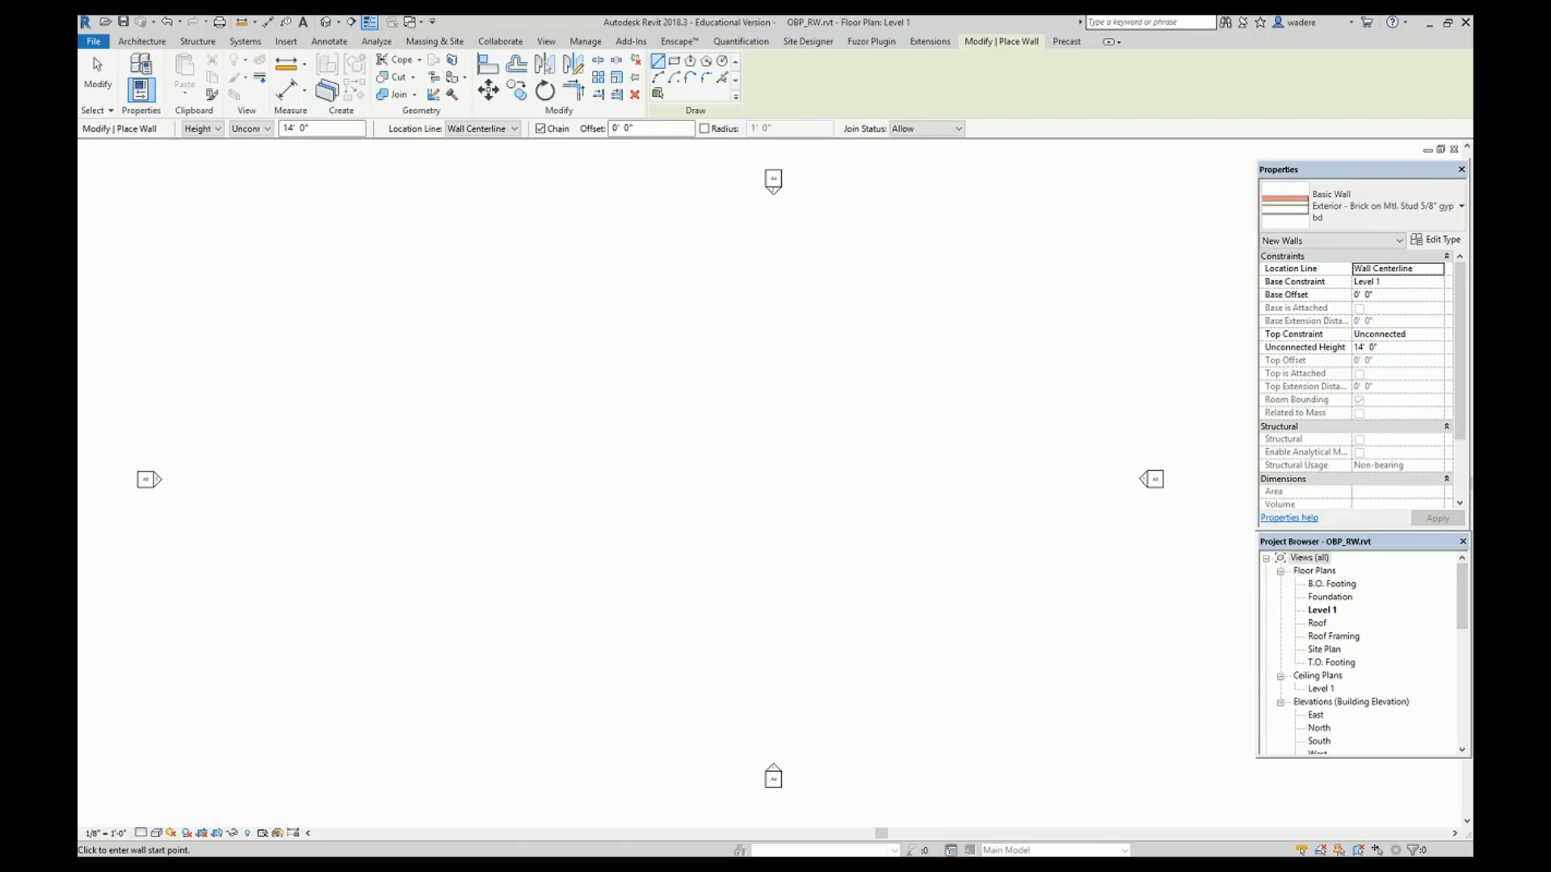
# Switch to the browser to check the assignment's column grid example and minimum column size, and return to Revit.
pyautogui.click(305, 866)
pyautogui.click(381, 808)
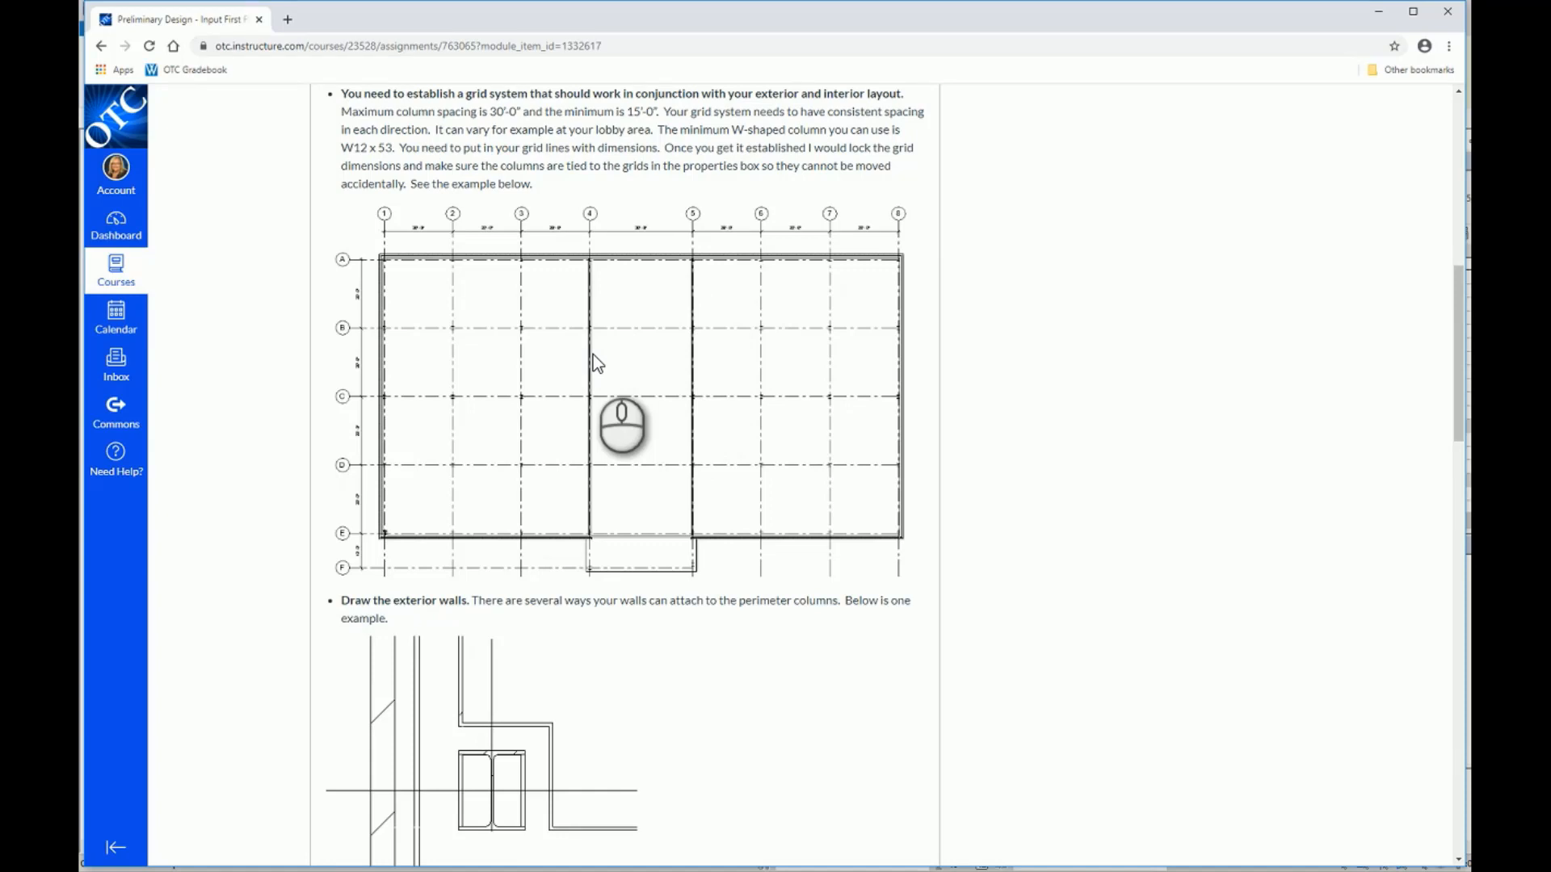
pyautogui.click(389, 869)
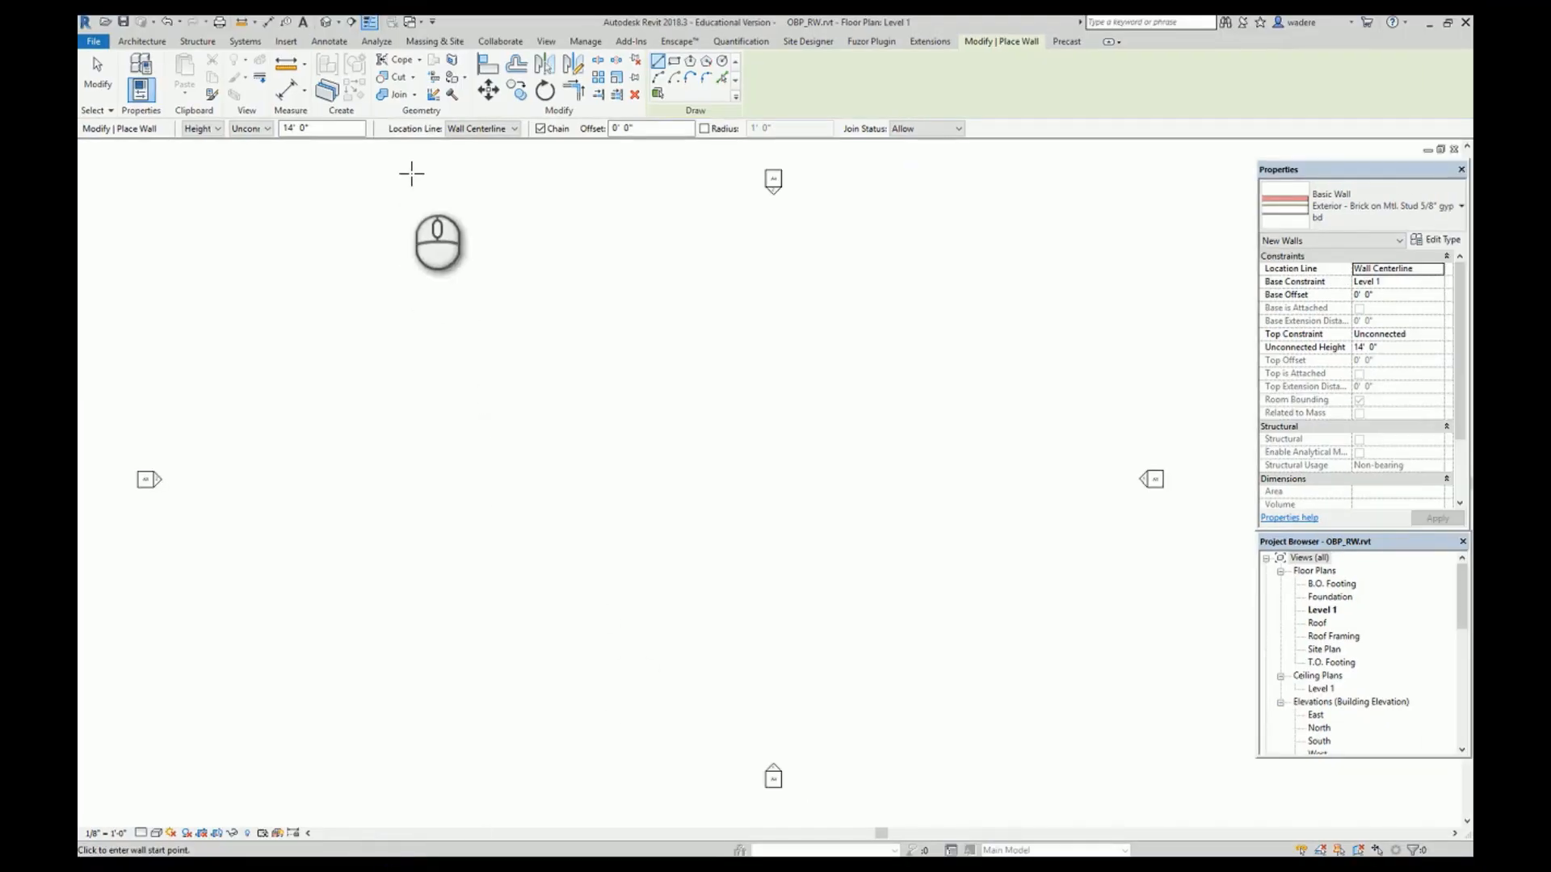
# Start placing a structural column and open the W-Wide Flange-Column.rfa family from the Steel folder of the Structural Columns library.
pyautogui.click(201, 42)
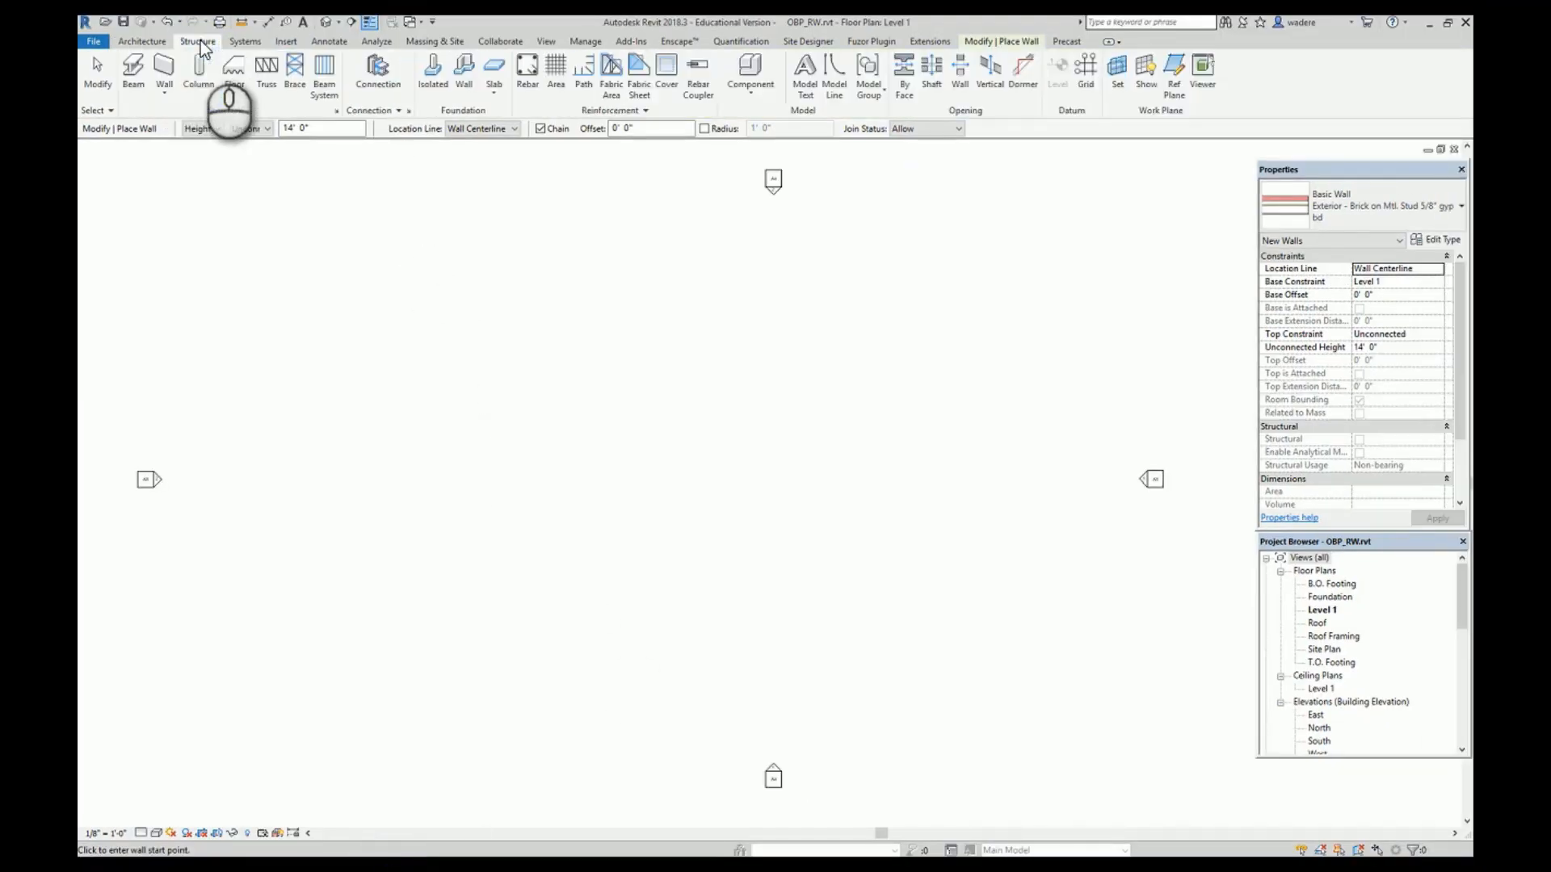
pyautogui.click(197, 87)
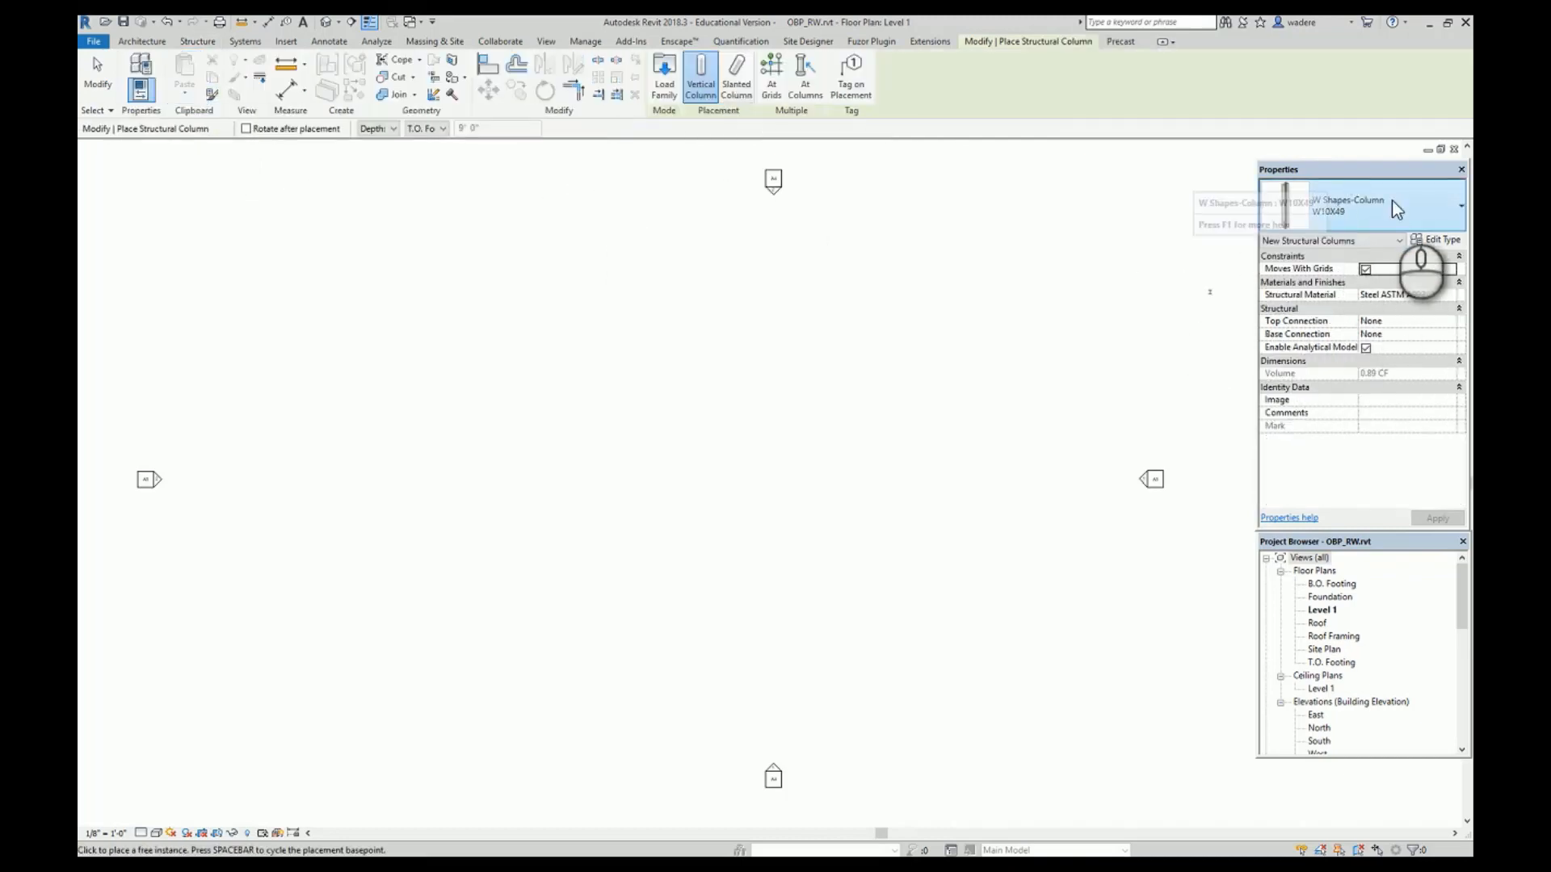
pyautogui.click(1459, 210)
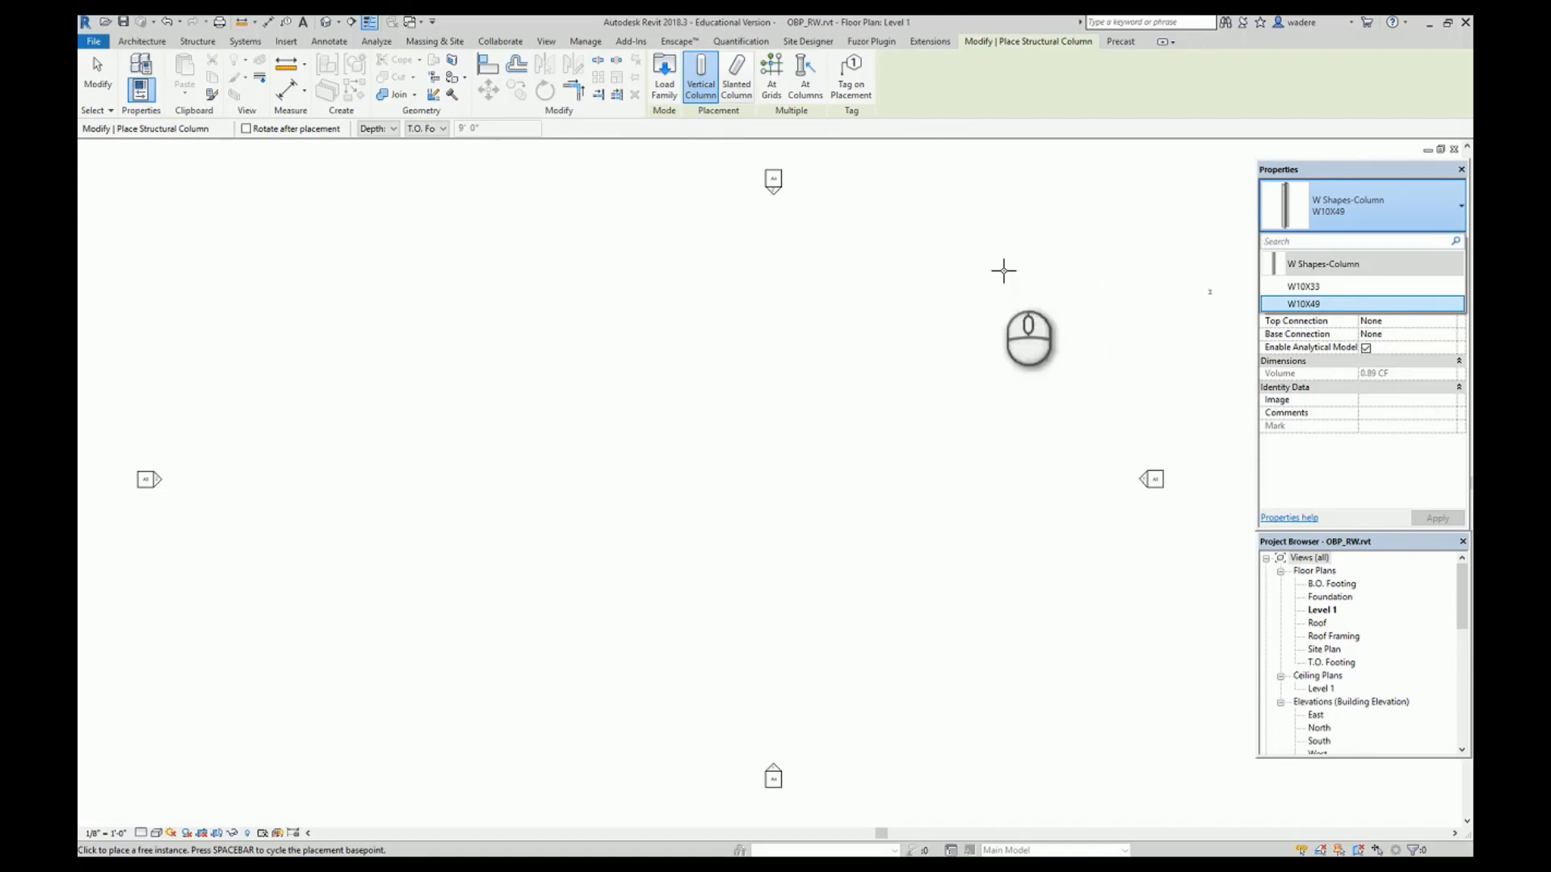
pyautogui.click(660, 70)
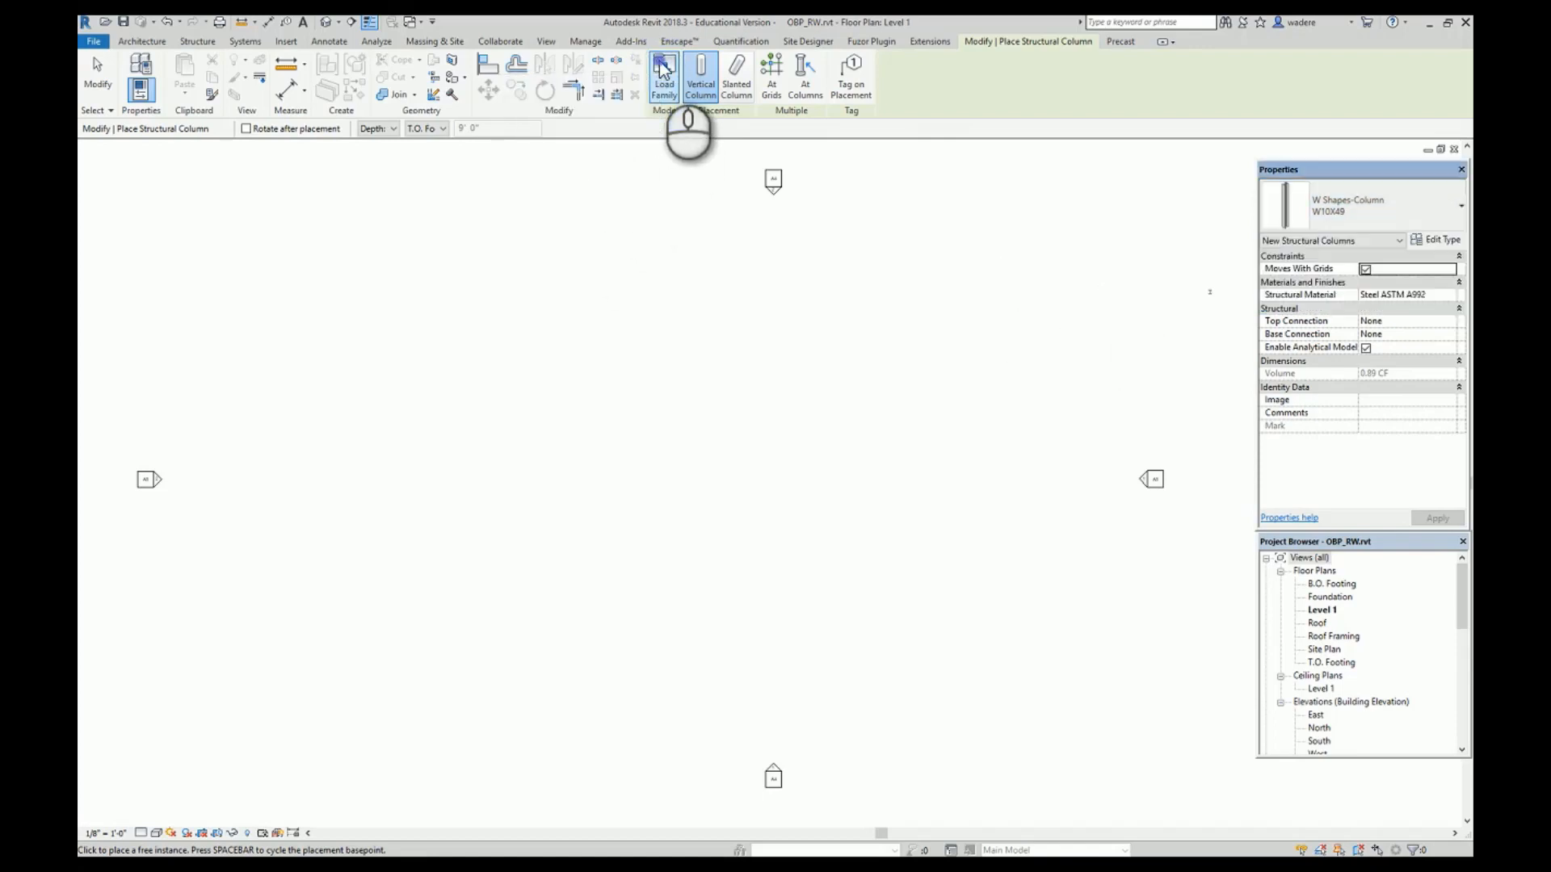
pyautogui.scroll(-7, 701, 444)
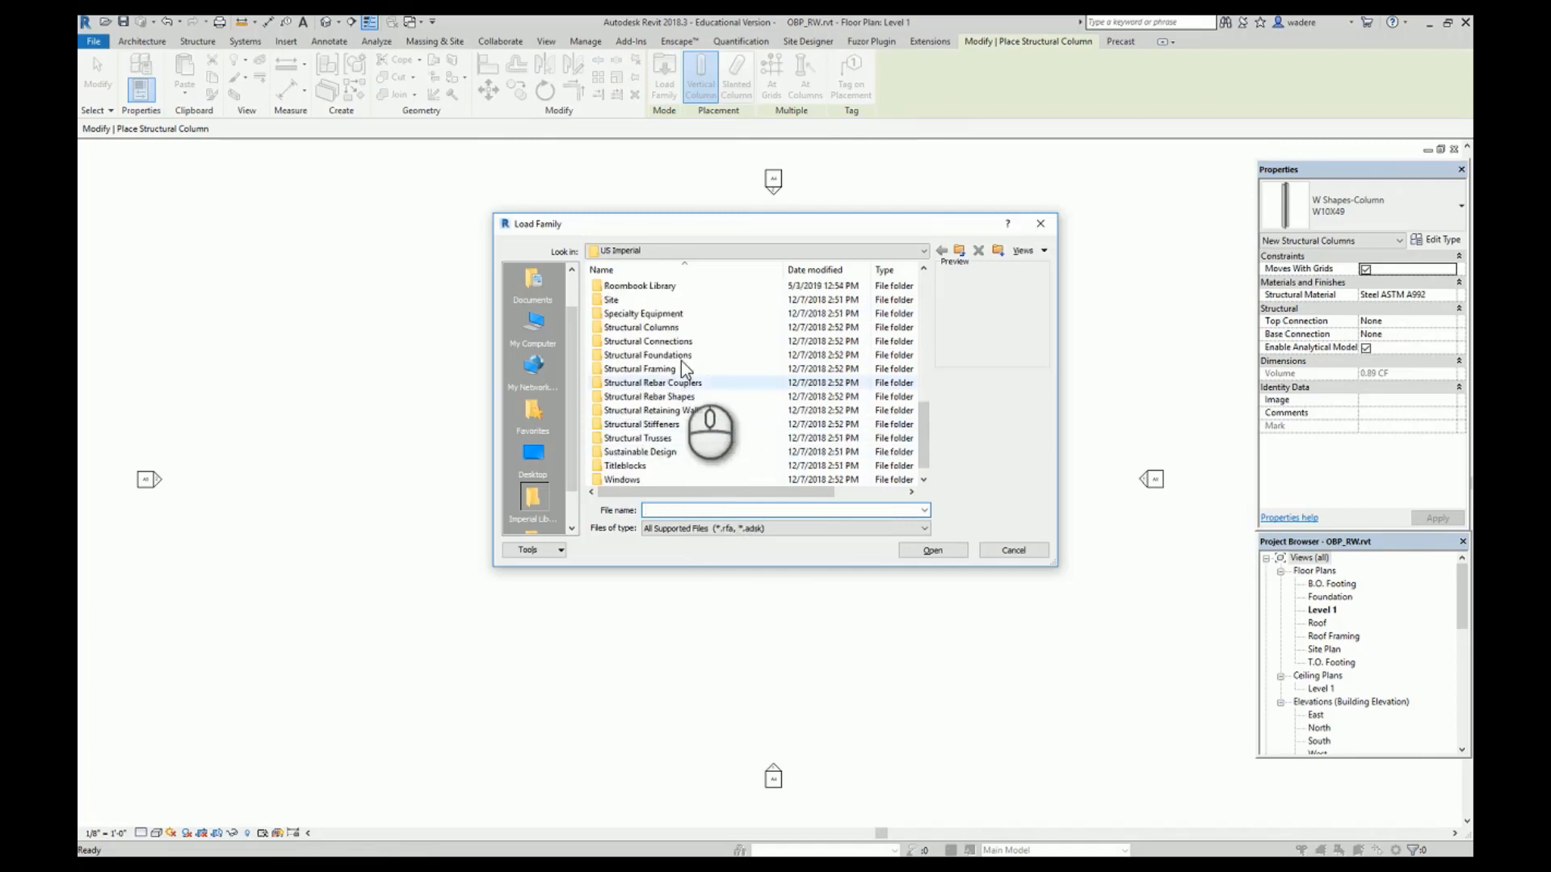
pyautogui.scroll(2, 687, 372)
pyautogui.doubleClick(670, 327)
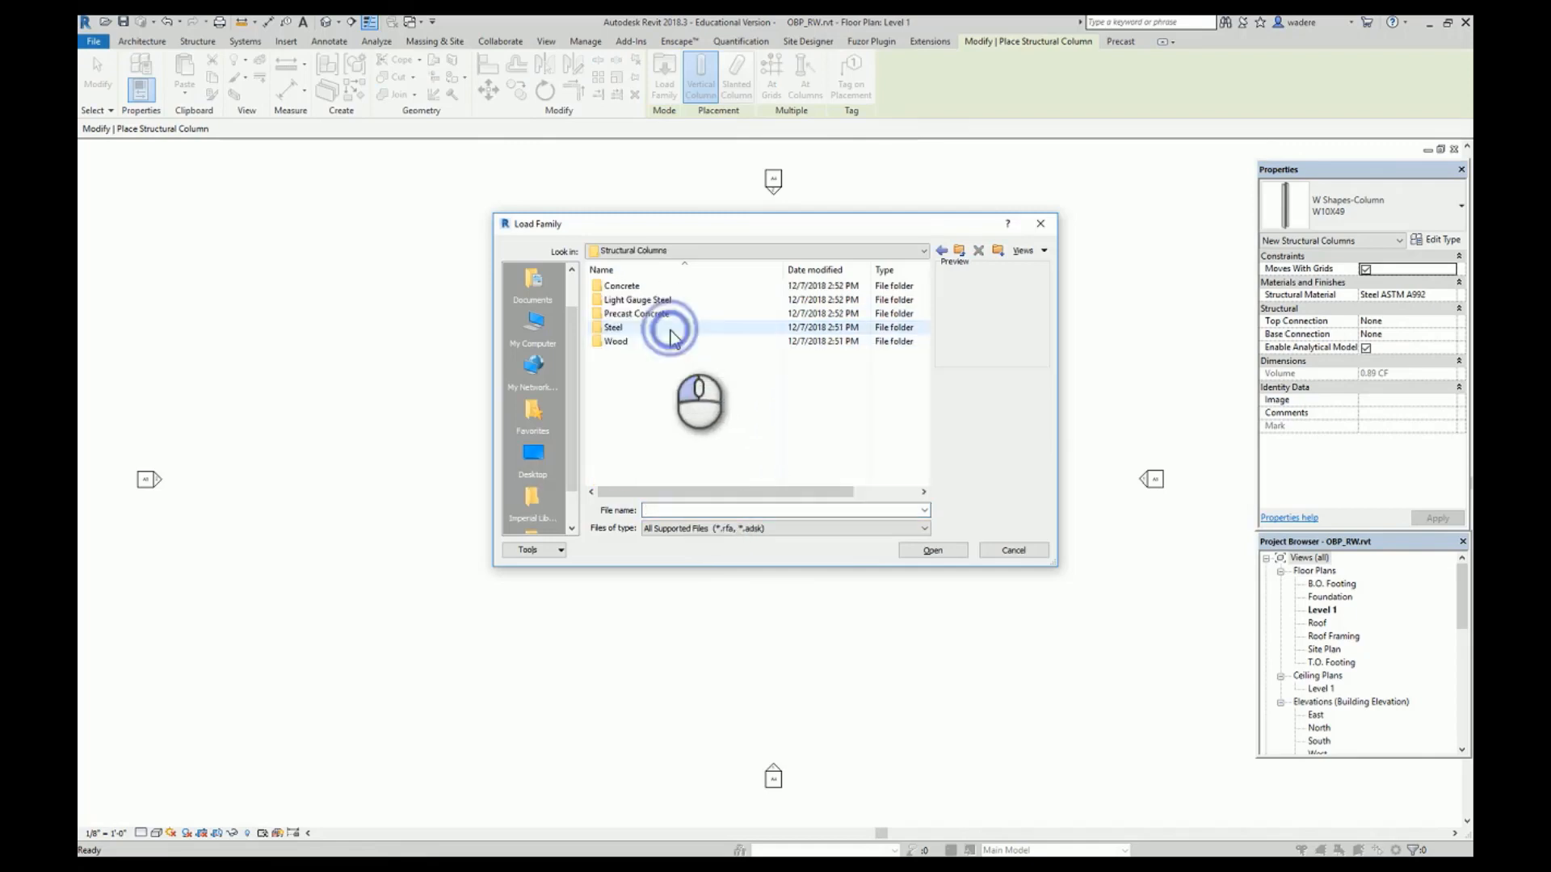
pyautogui.click(620, 331)
pyautogui.doubleClick(620, 330)
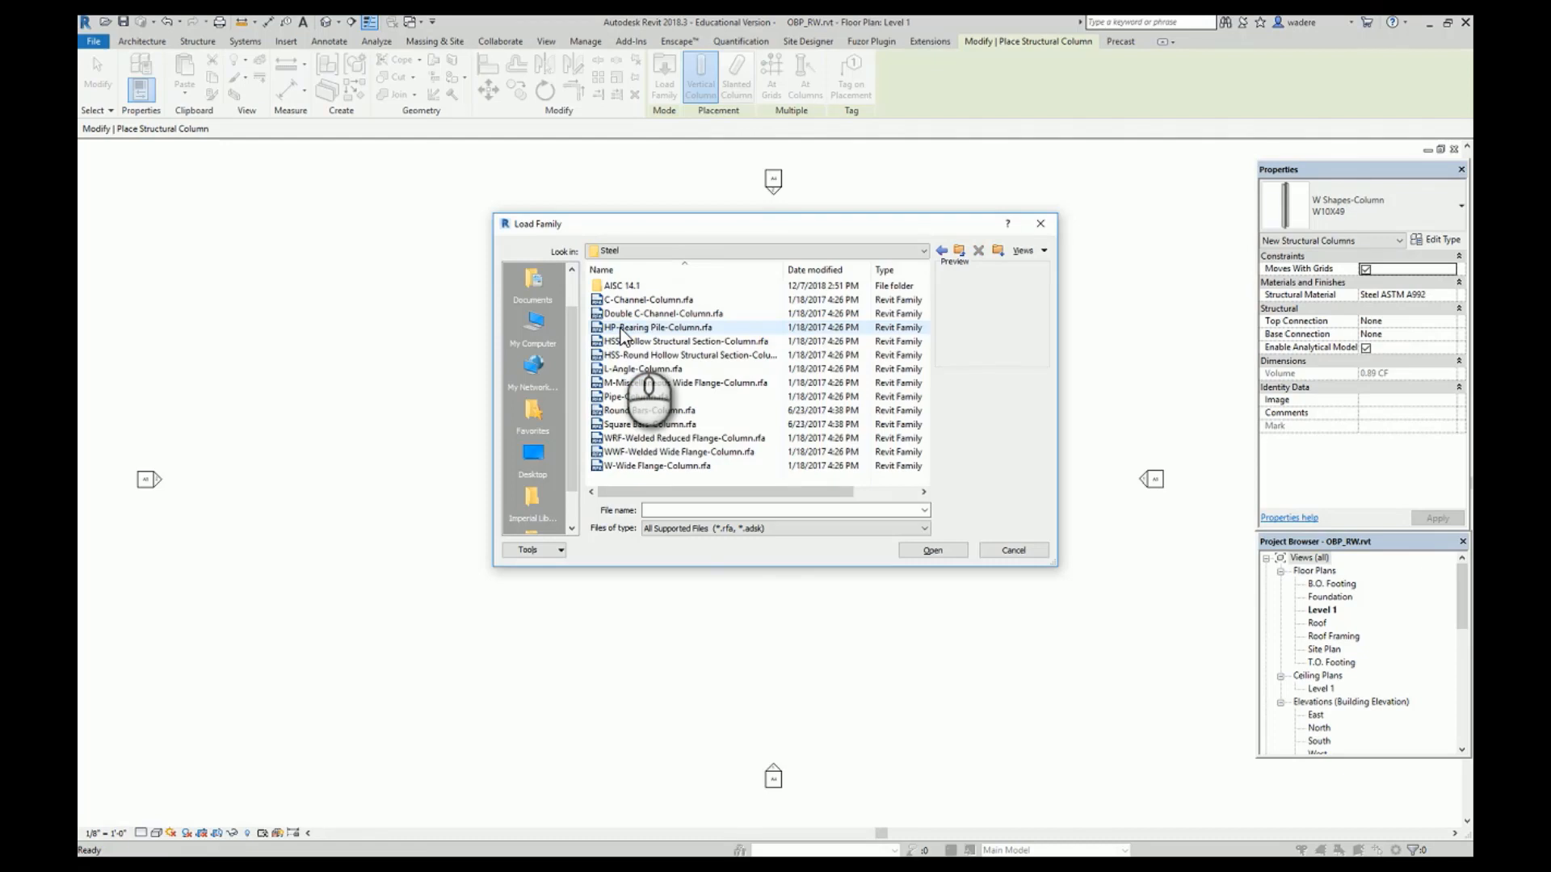
pyautogui.click(653, 464)
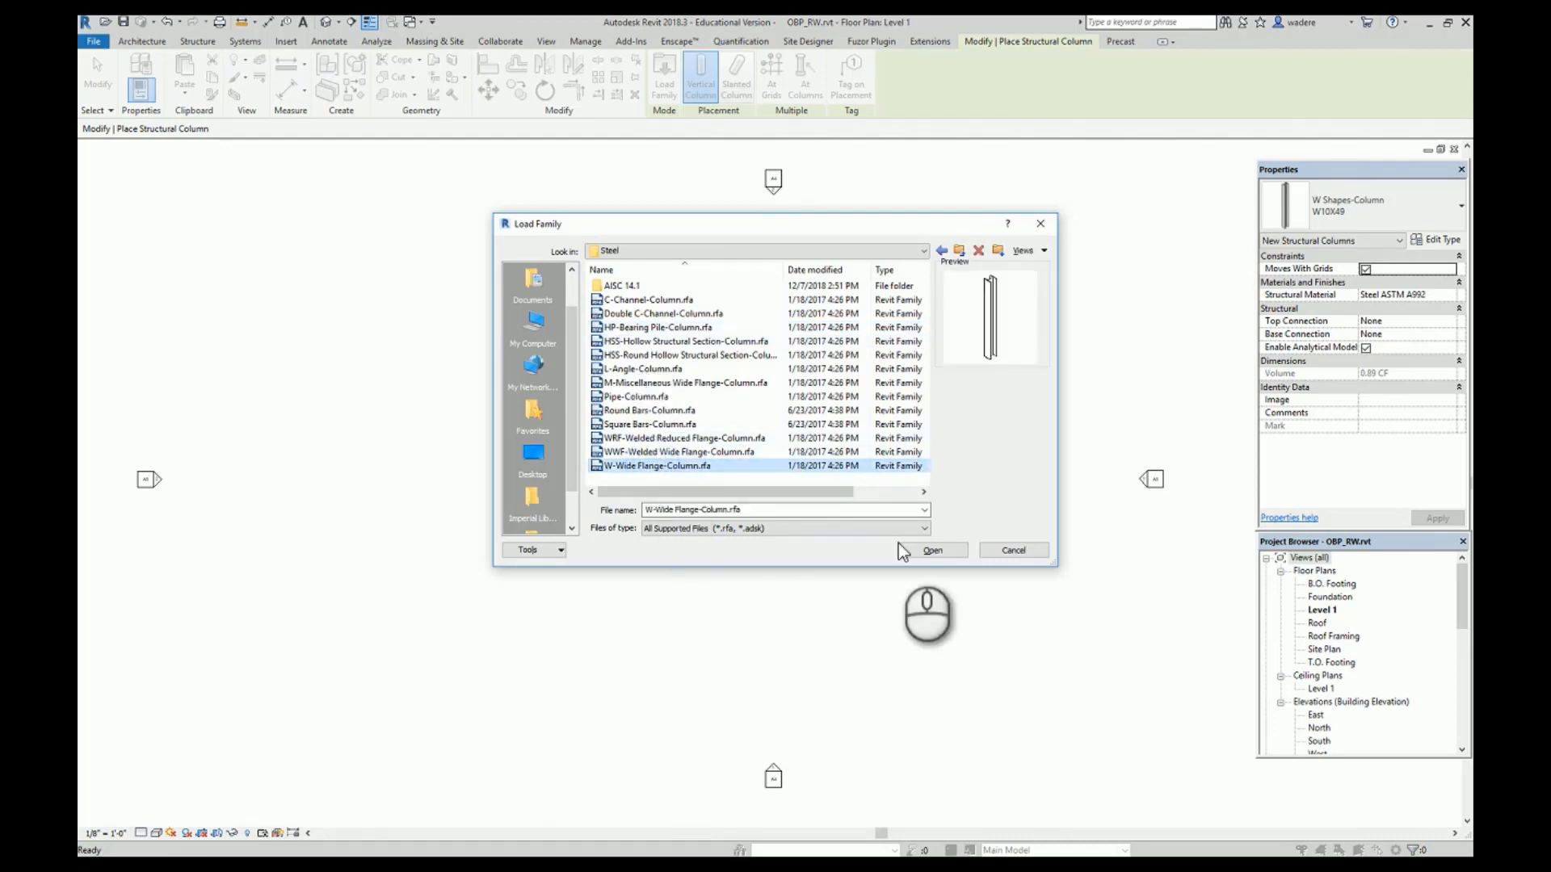
pyautogui.click(932, 551)
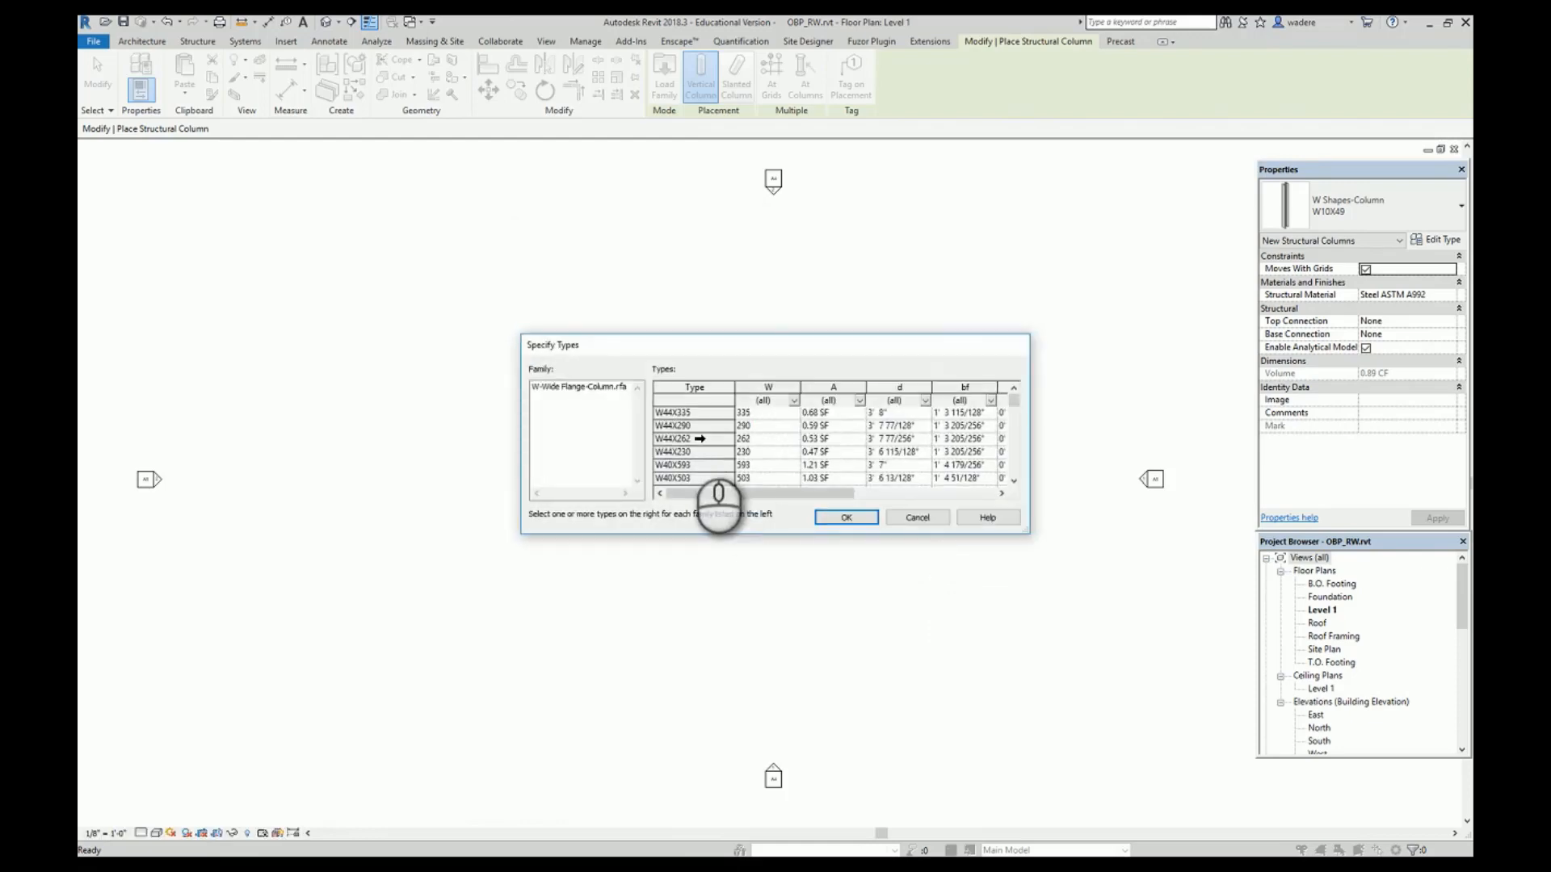
# Load the W12X53 type of the wide flange column family.
pyautogui.scroll(-5, 690, 432)
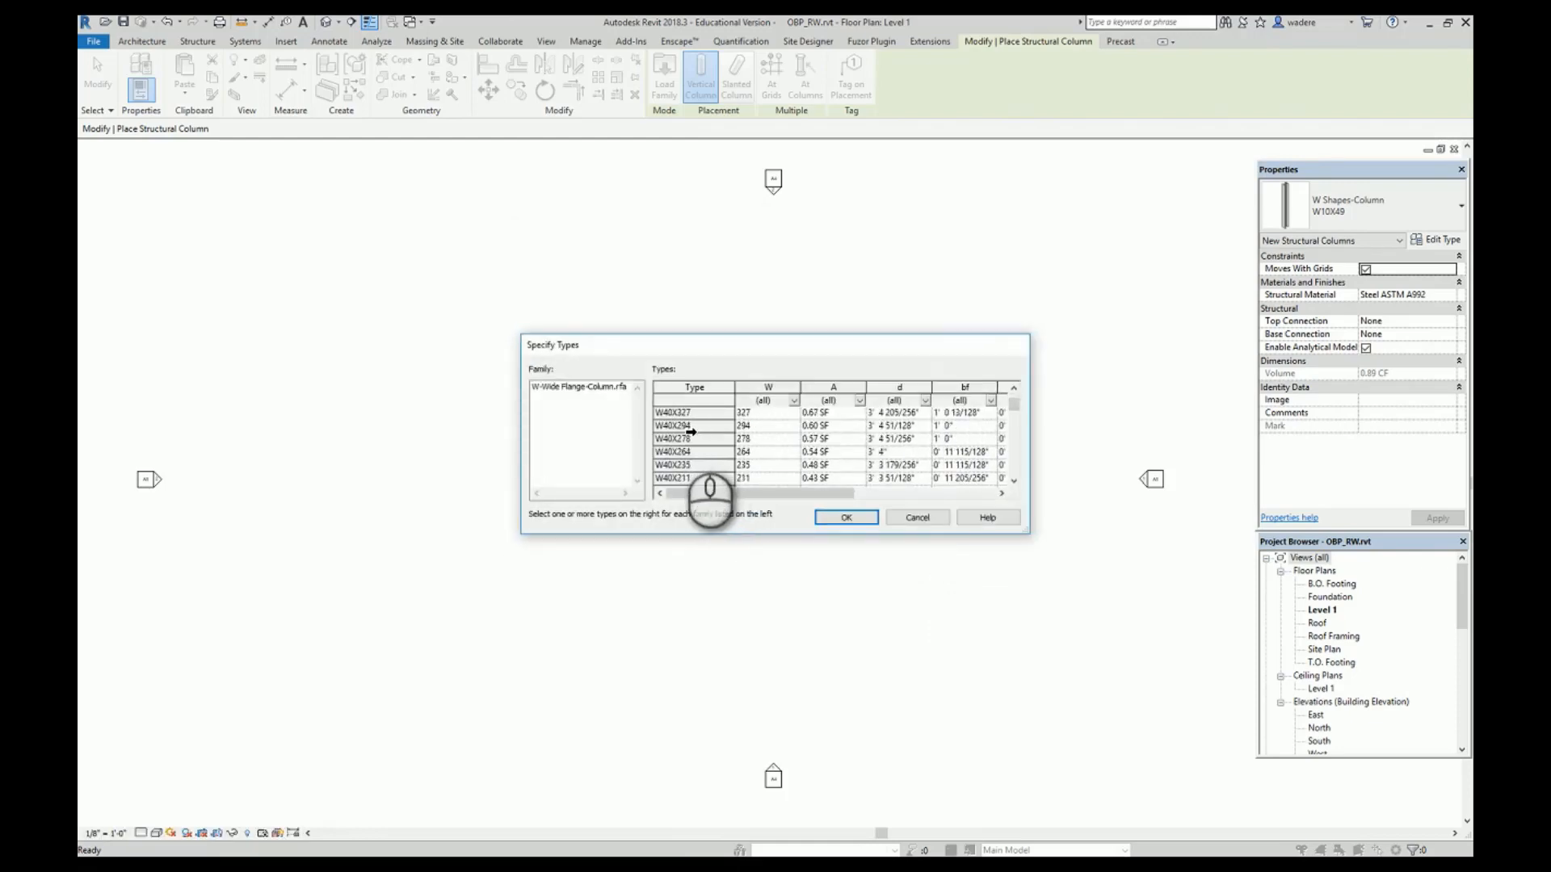
pyautogui.scroll(-5, 690, 436)
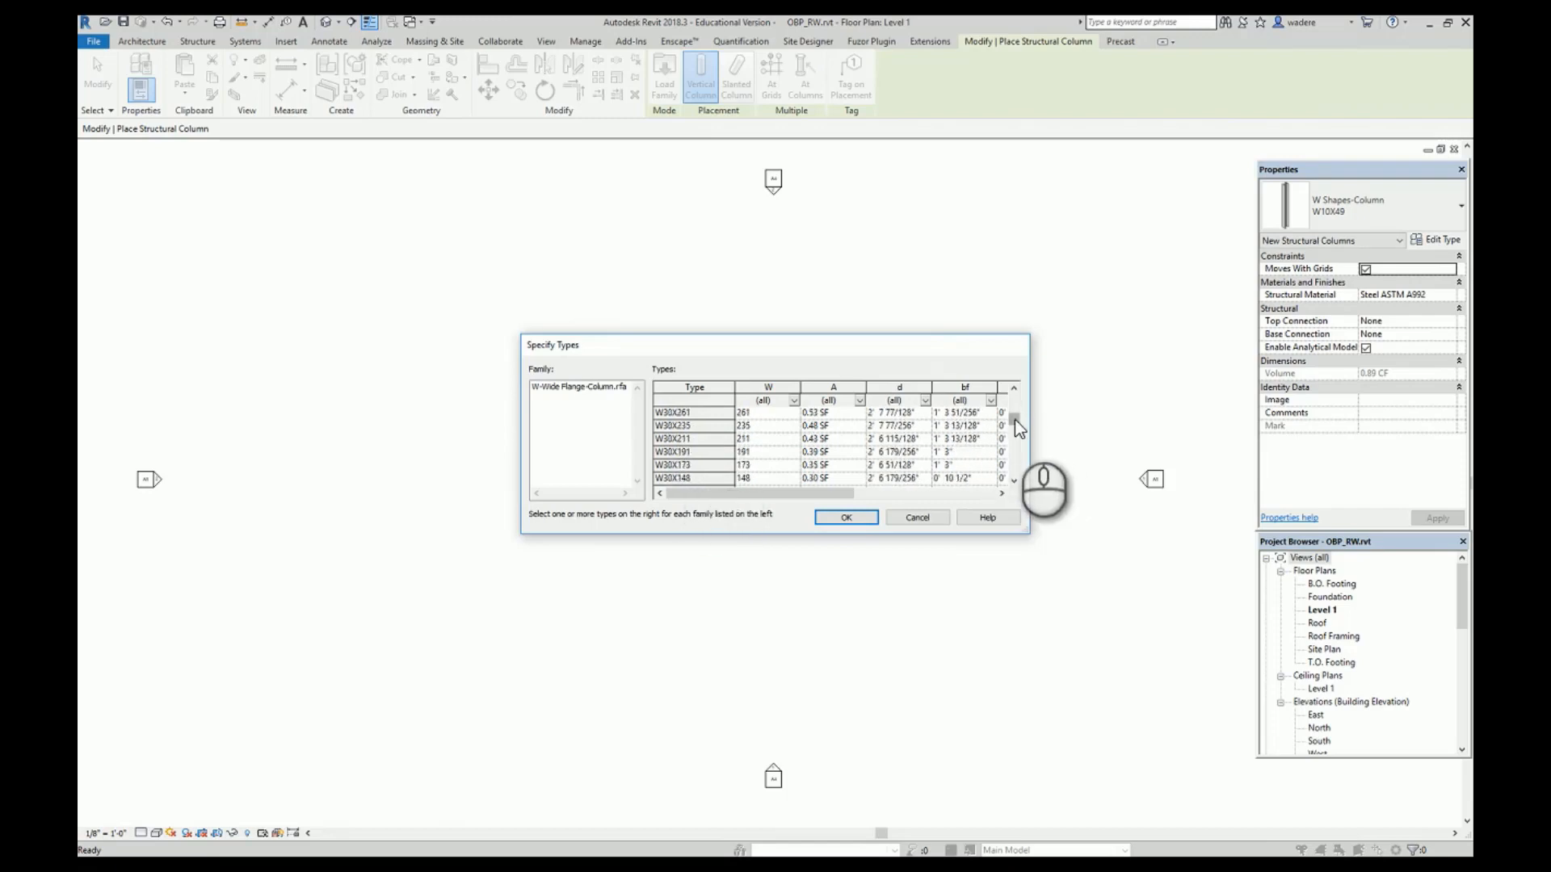
pyautogui.moveTo(1014, 417); pyautogui.dragTo(1014, 460)
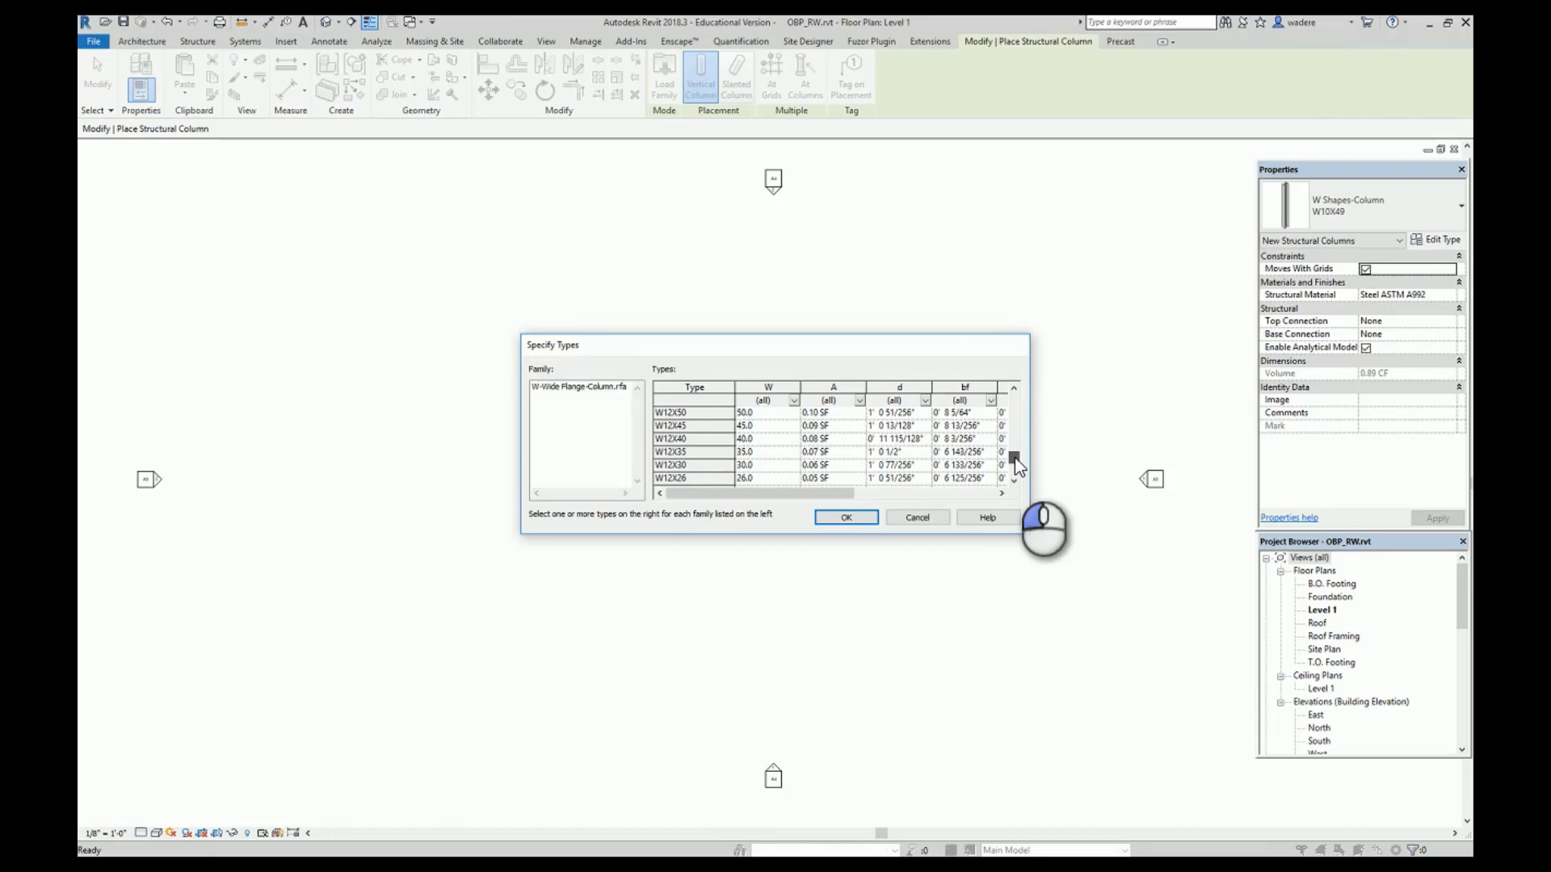
pyautogui.scroll(1, 688, 454)
pyautogui.scroll(3, 688, 454)
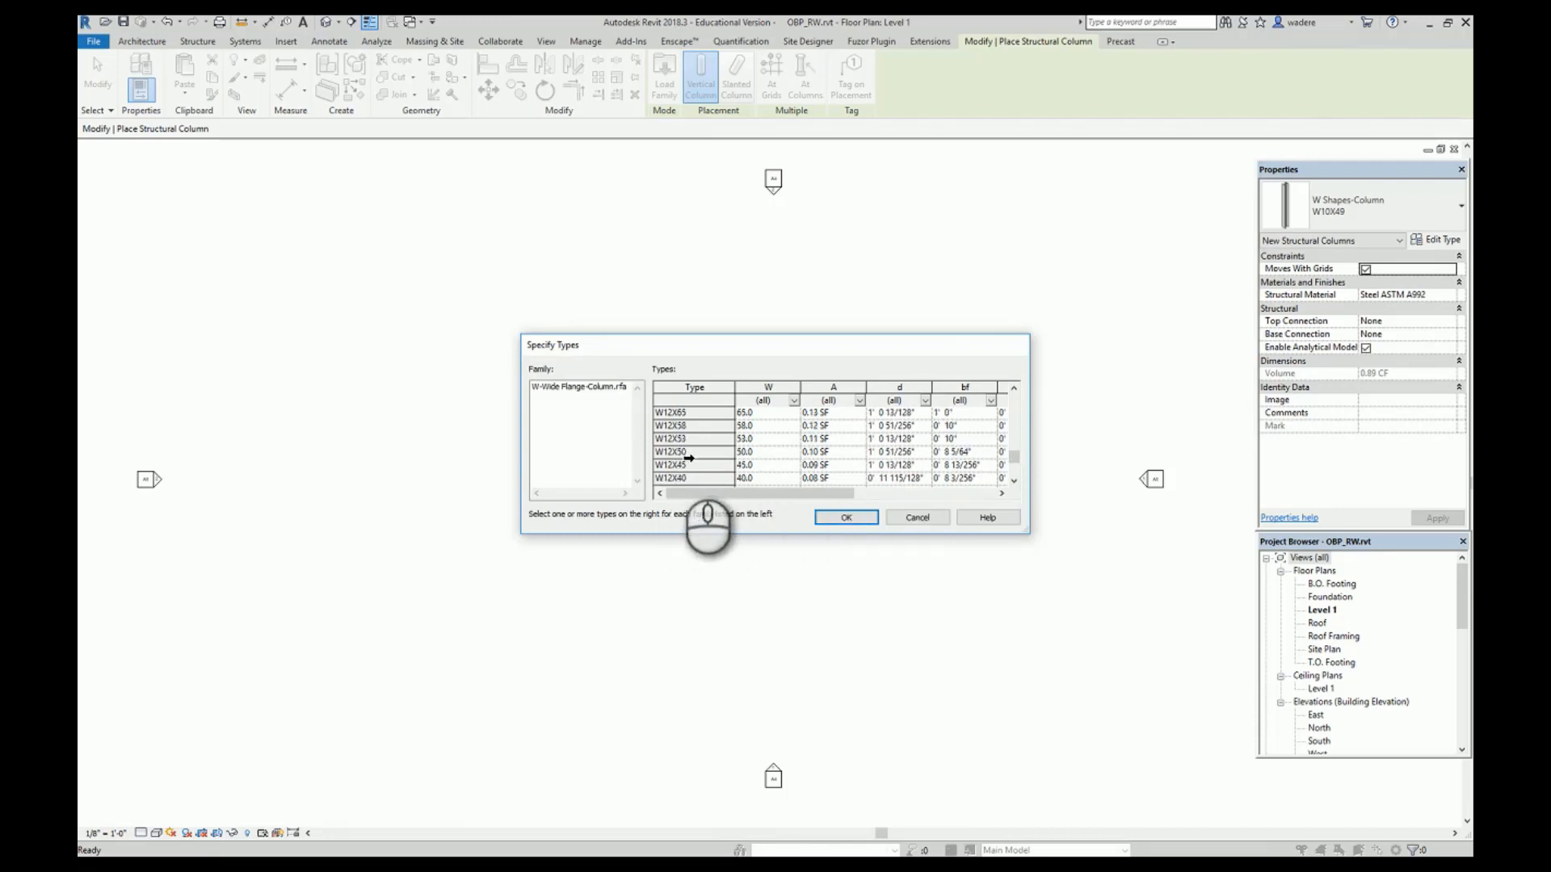
pyautogui.click(686, 438)
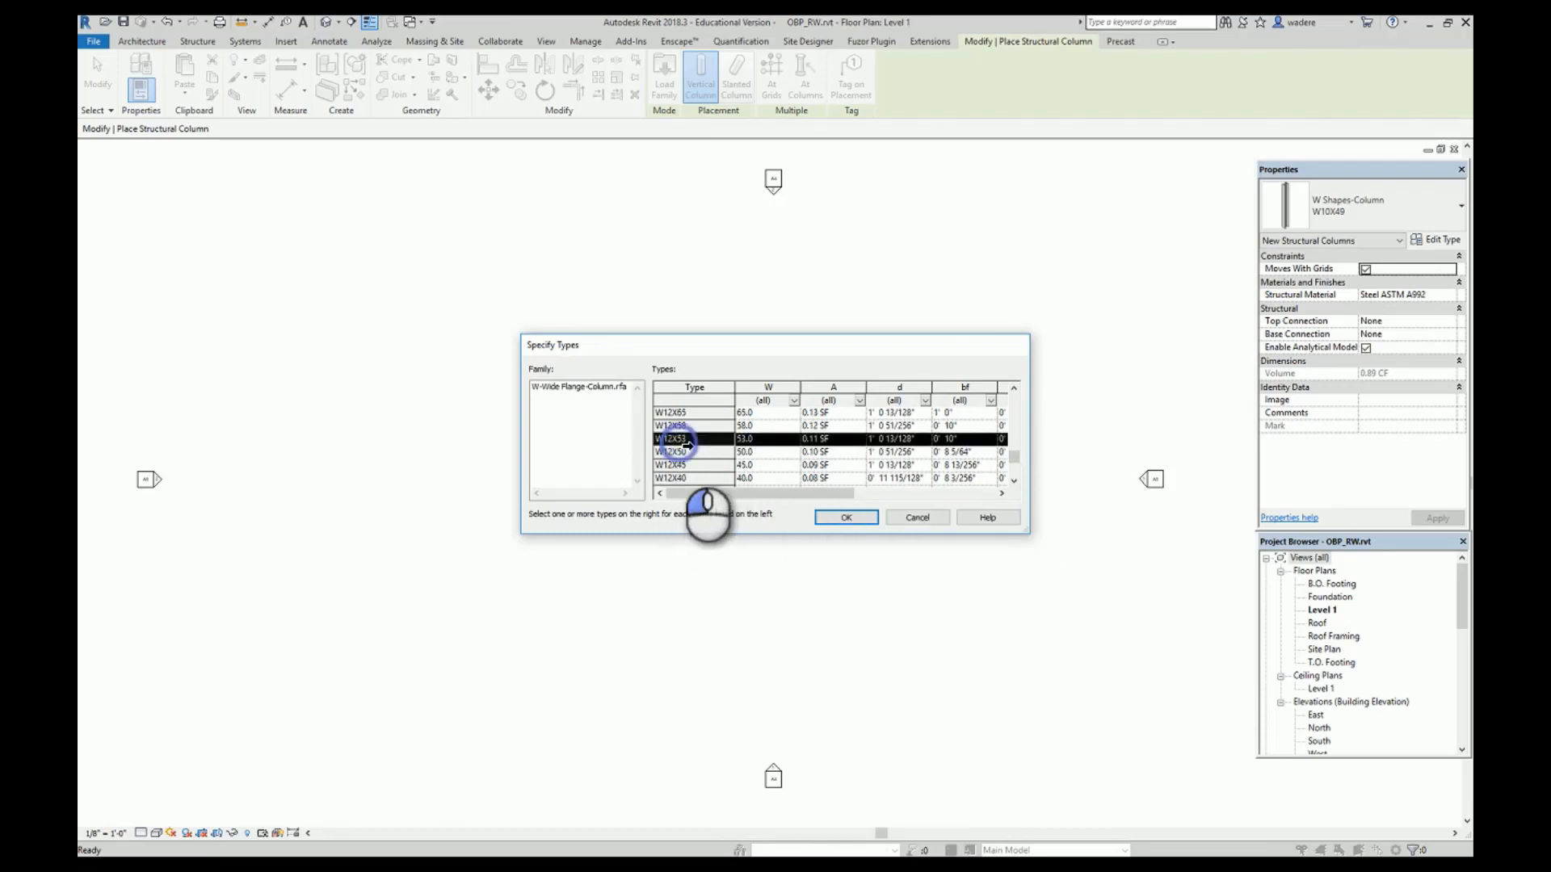
pyautogui.click(844, 517)
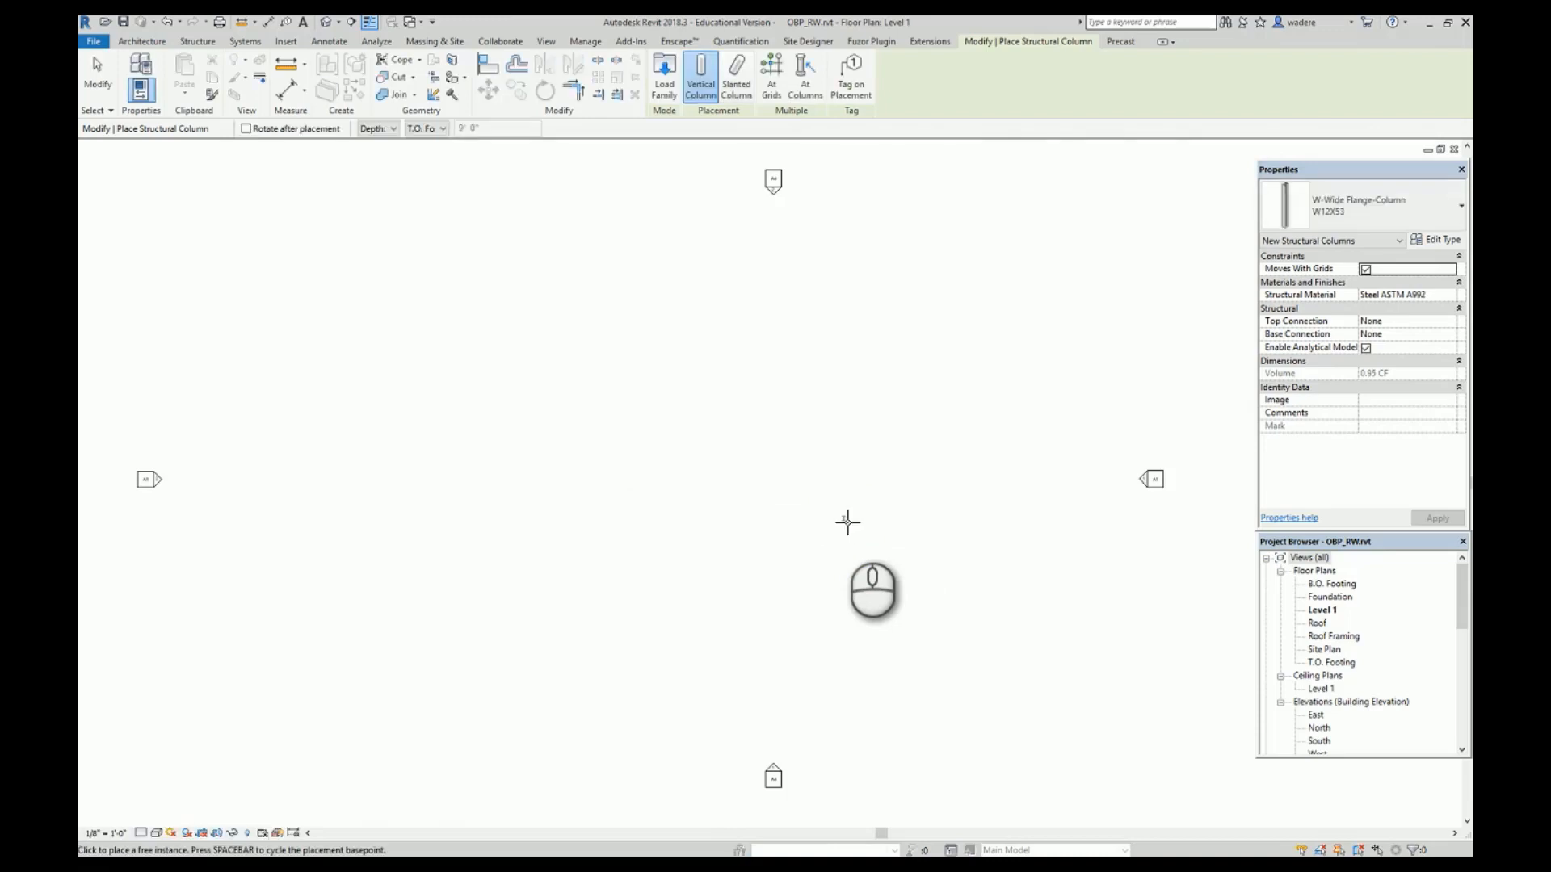
# Place one W12X53 column in the upper-left area of the Level 1 plan, end the command and try to window-select the column.
pyautogui.click(274, 262)
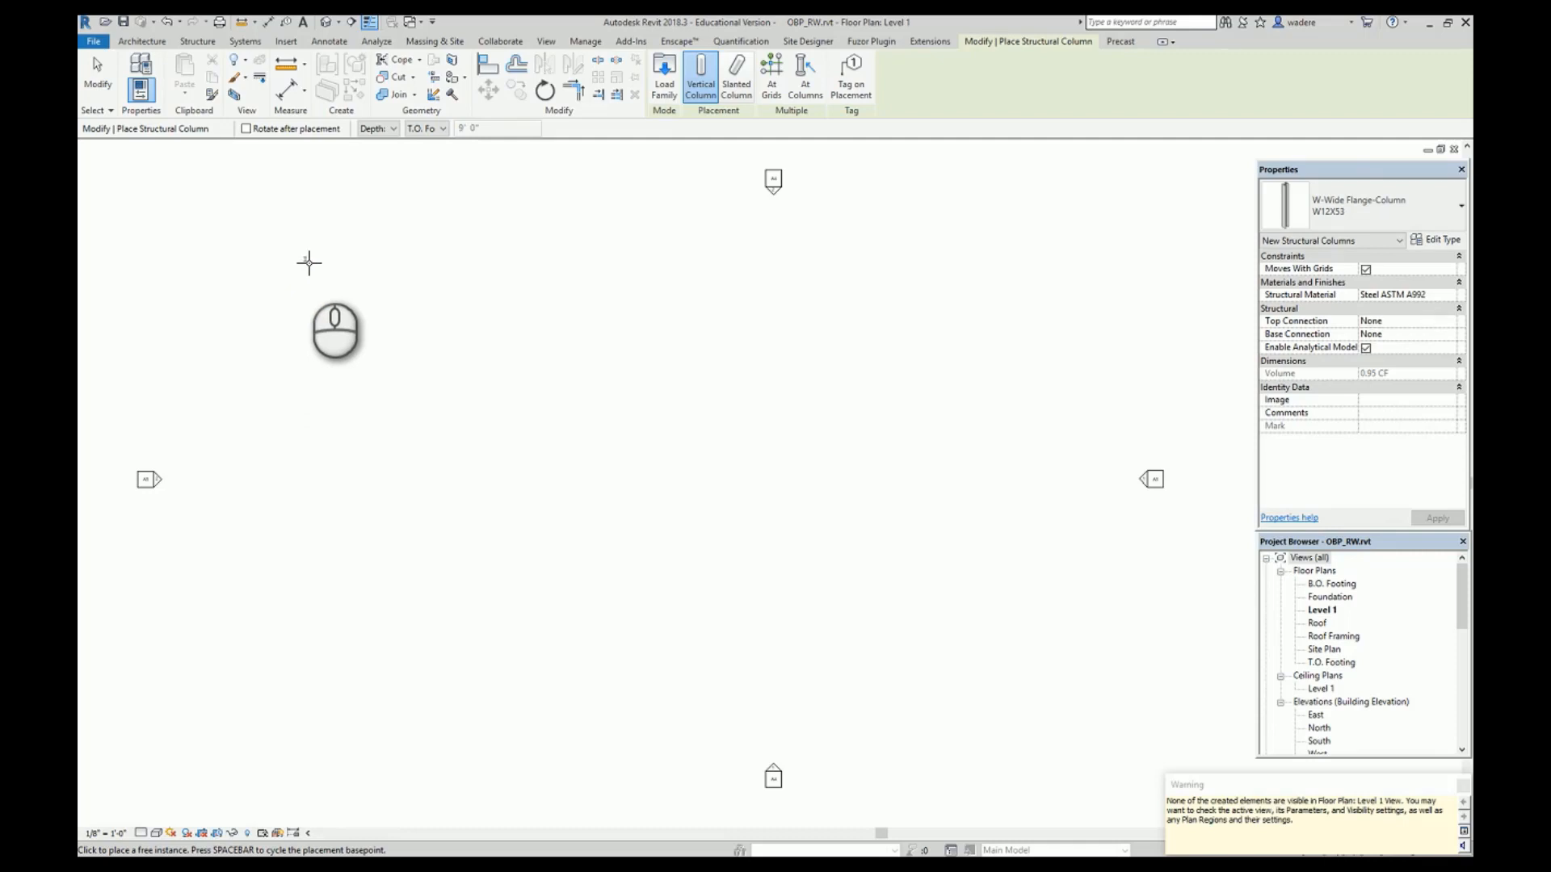
pyautogui.press('Escape')
pyautogui.press('Escape')
pyautogui.moveTo(192, 190); pyautogui.dragTo(449, 399)
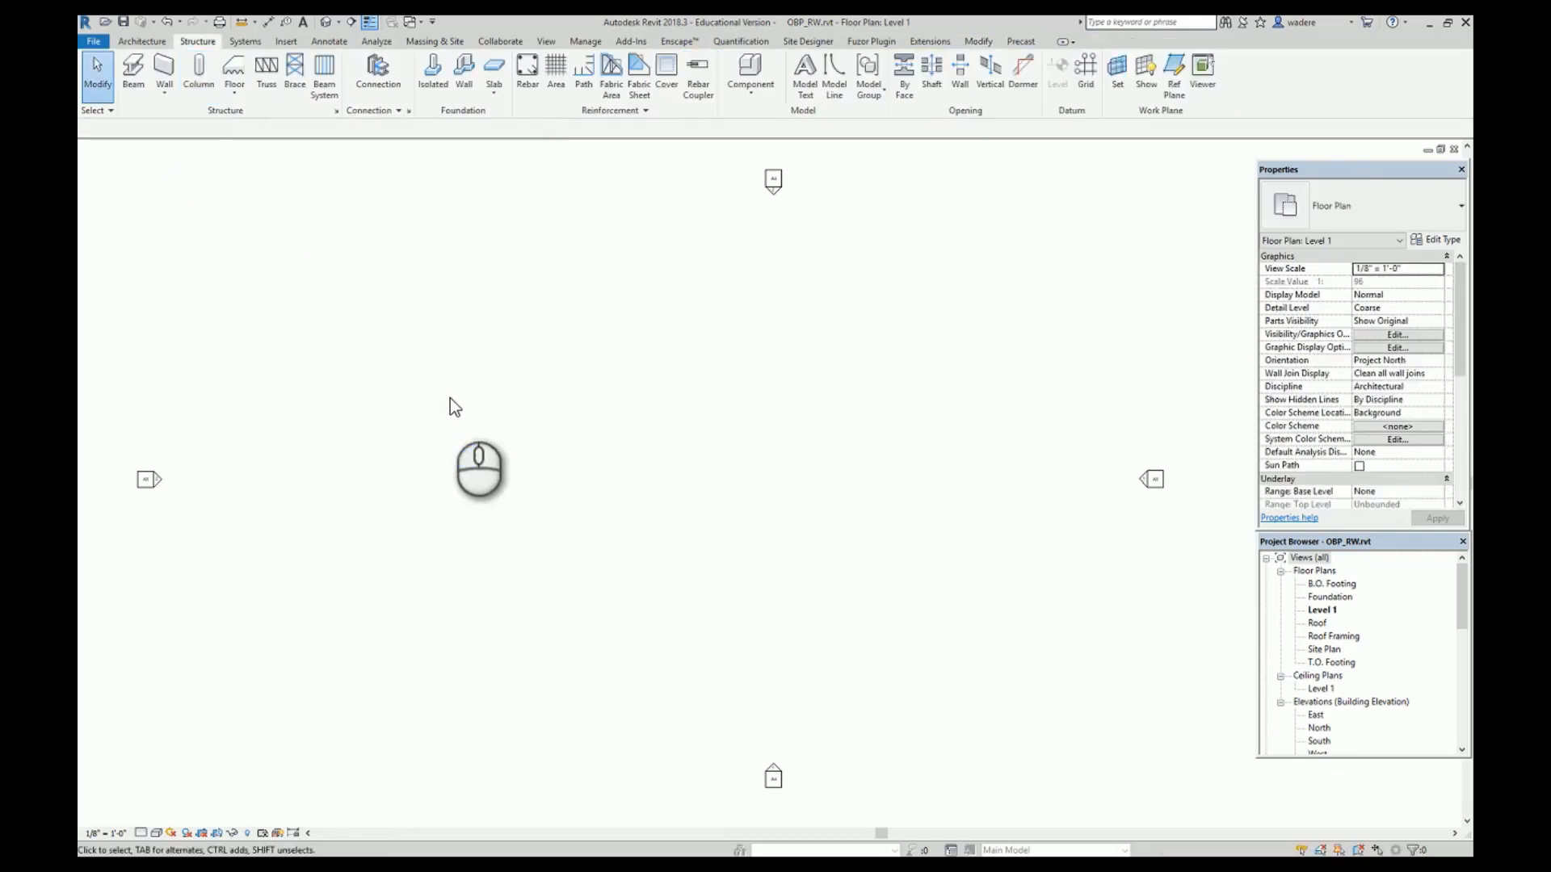
# Open the default 3D view to inspect the placed column.
pyautogui.click(546, 41)
pyautogui.click(547, 94)
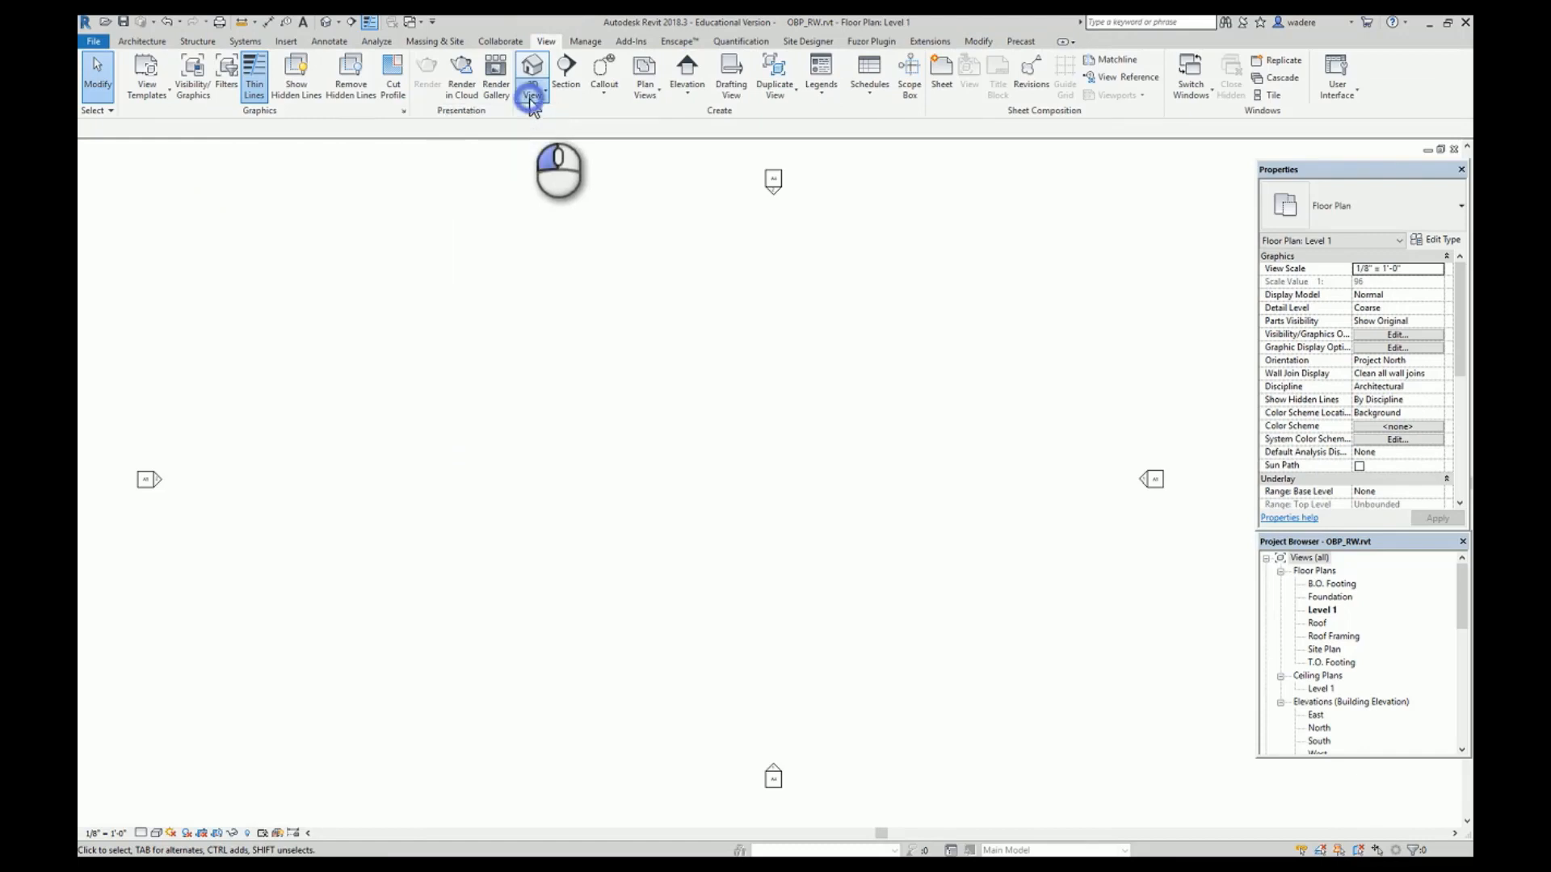
pyautogui.click(521, 122)
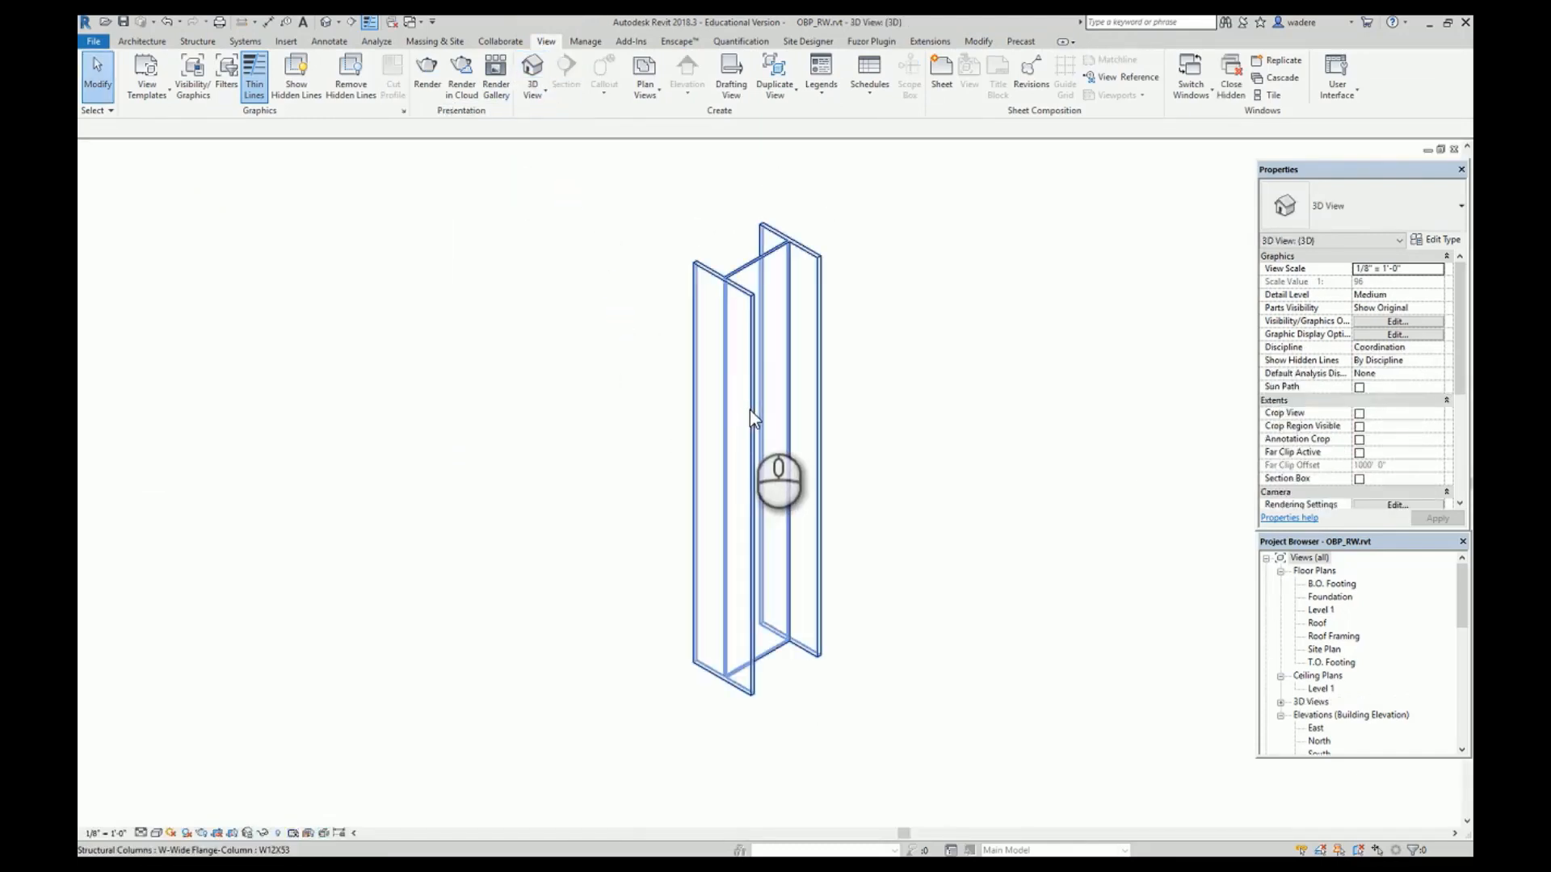
# Set the base level of the placed W12X53 column to Level 1.
pyautogui.click(750, 412)
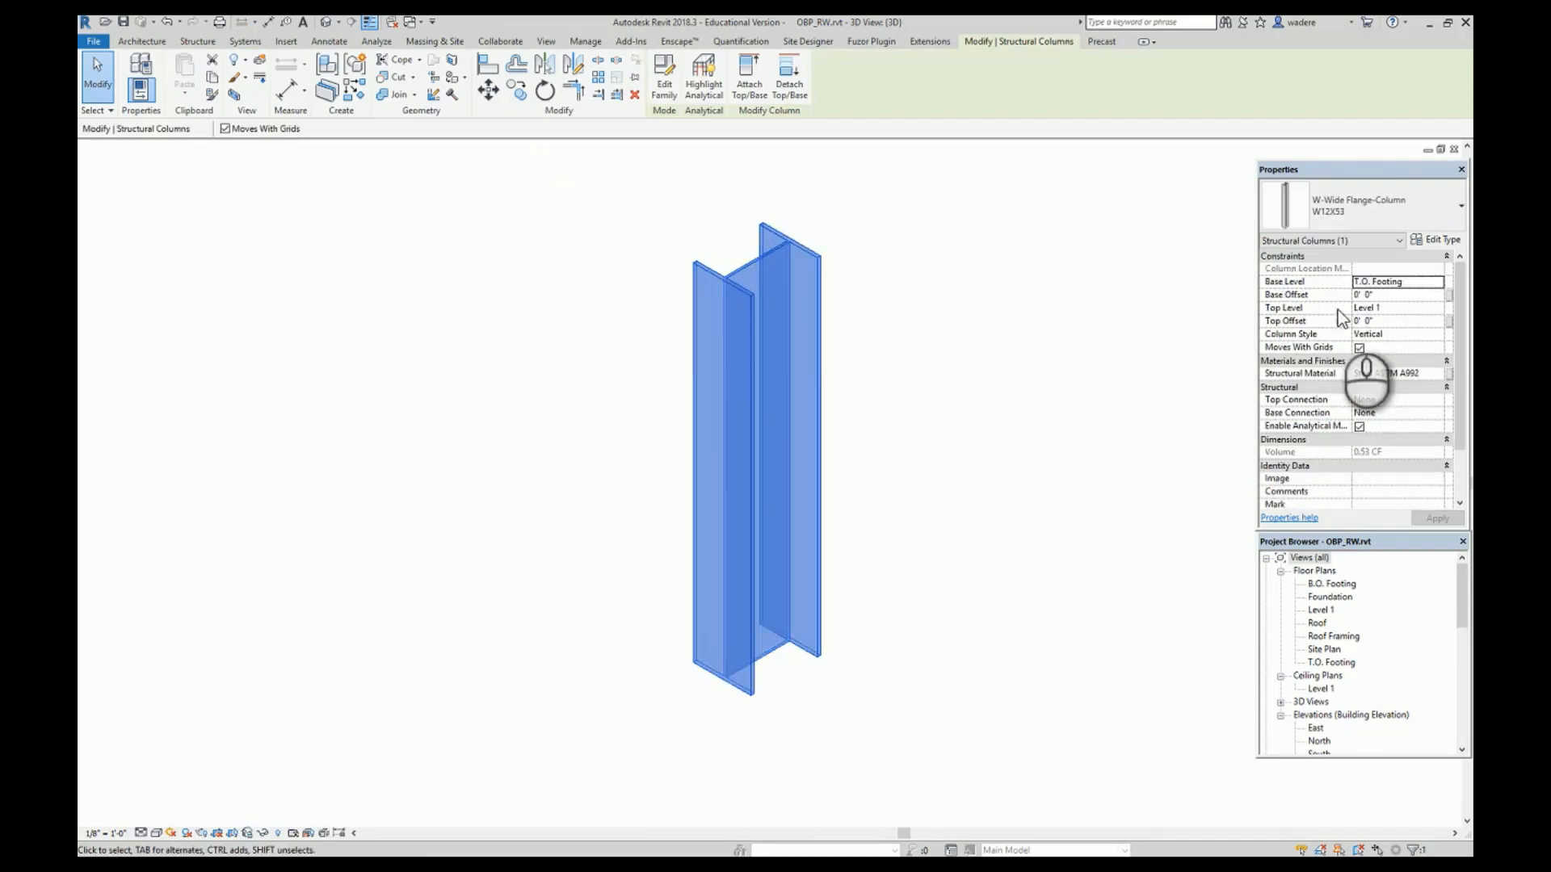
pyautogui.click(1392, 282)
pyautogui.click(1438, 283)
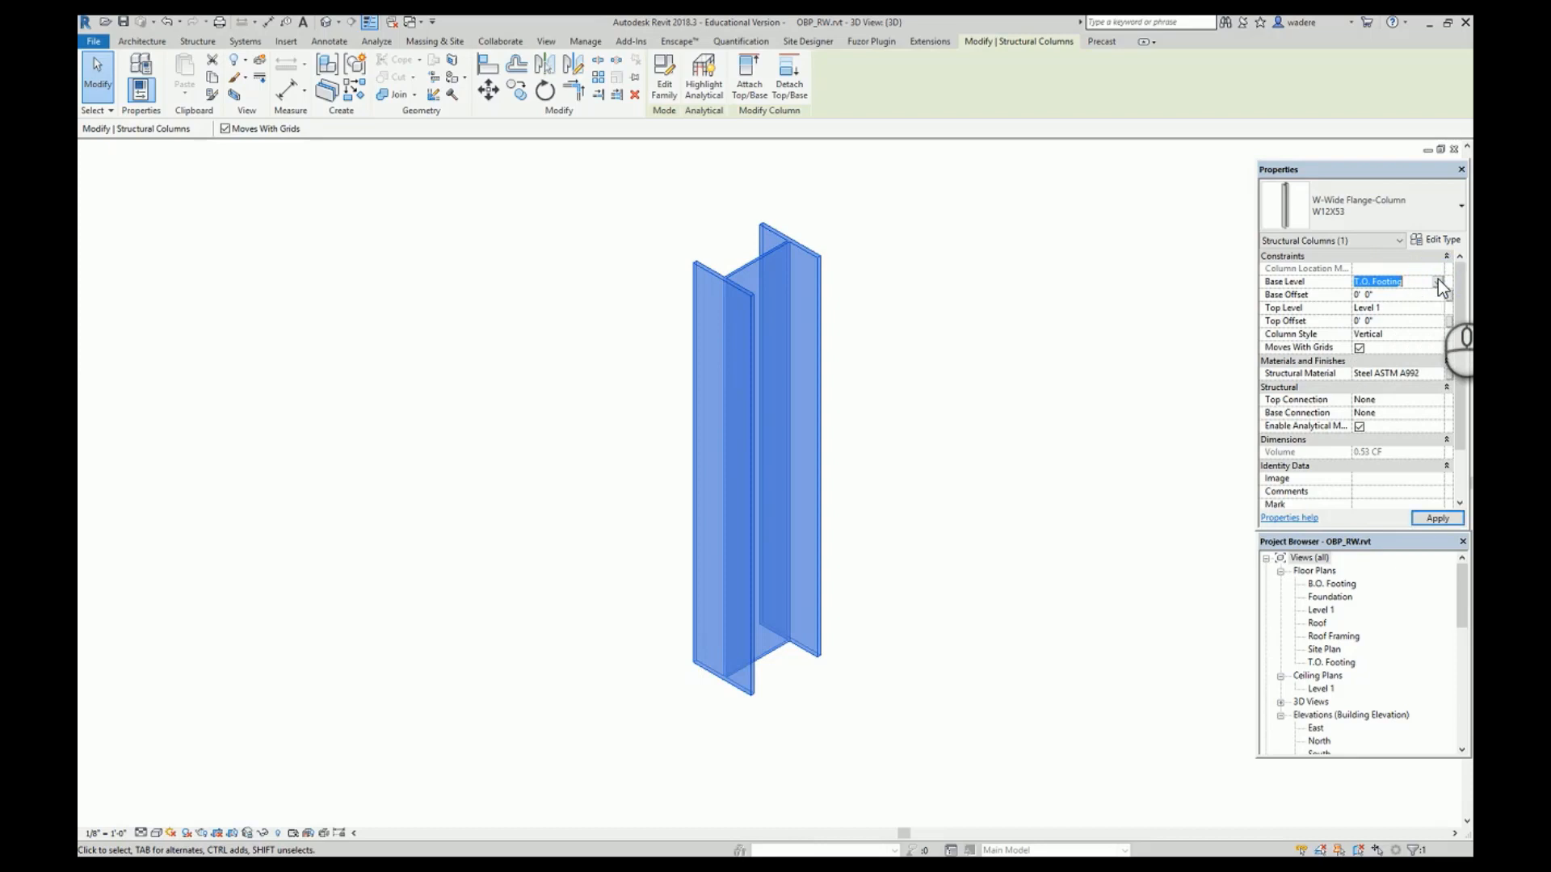
pyautogui.scroll(-3, 1437, 281)
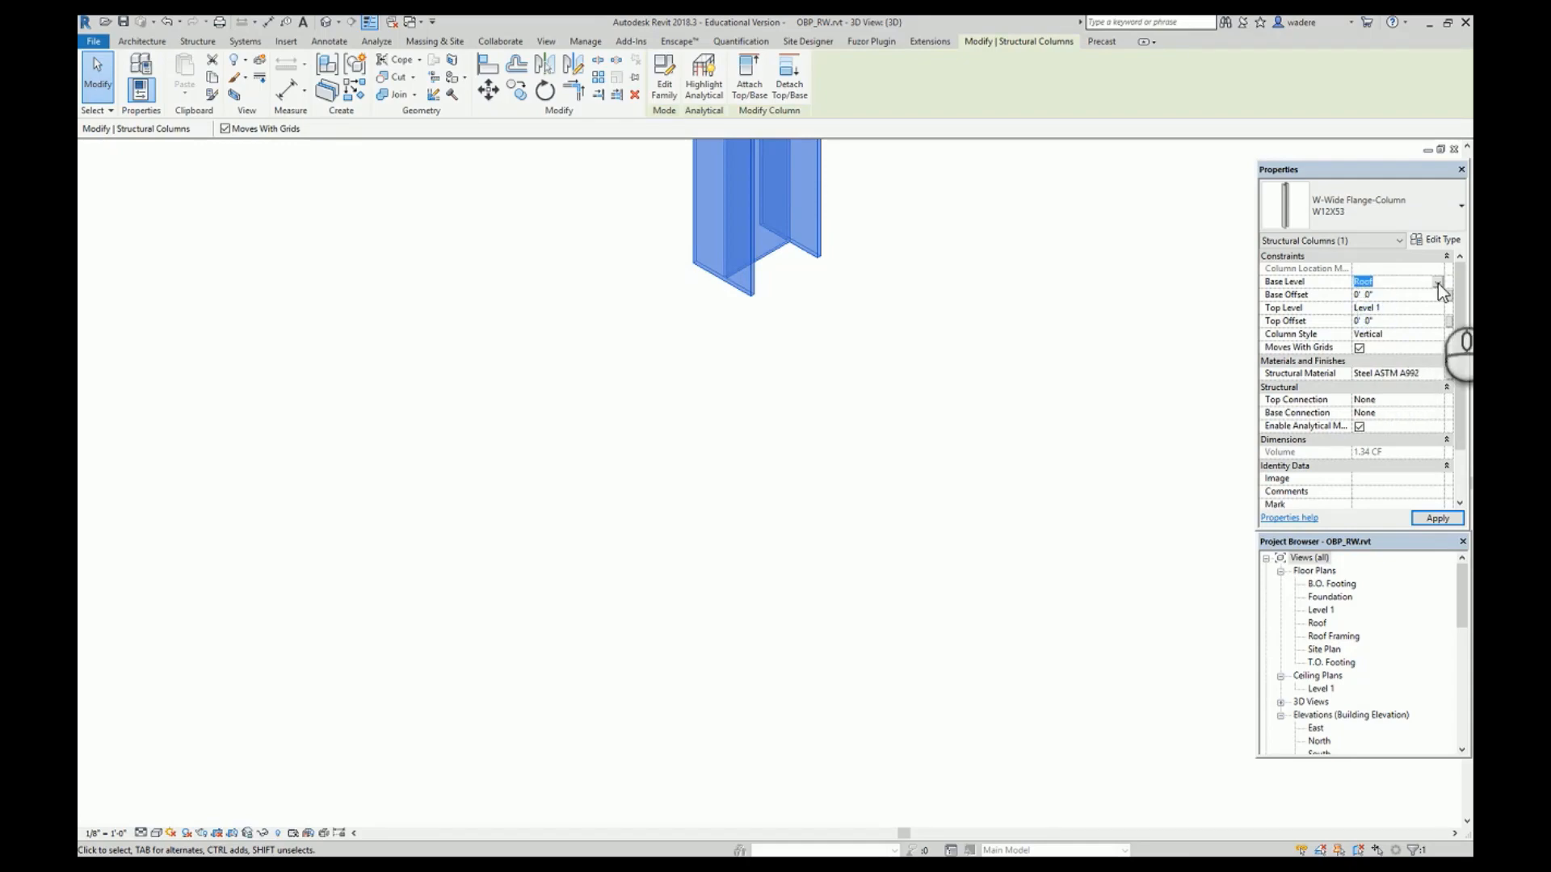
pyautogui.scroll(1, 1377, 315)
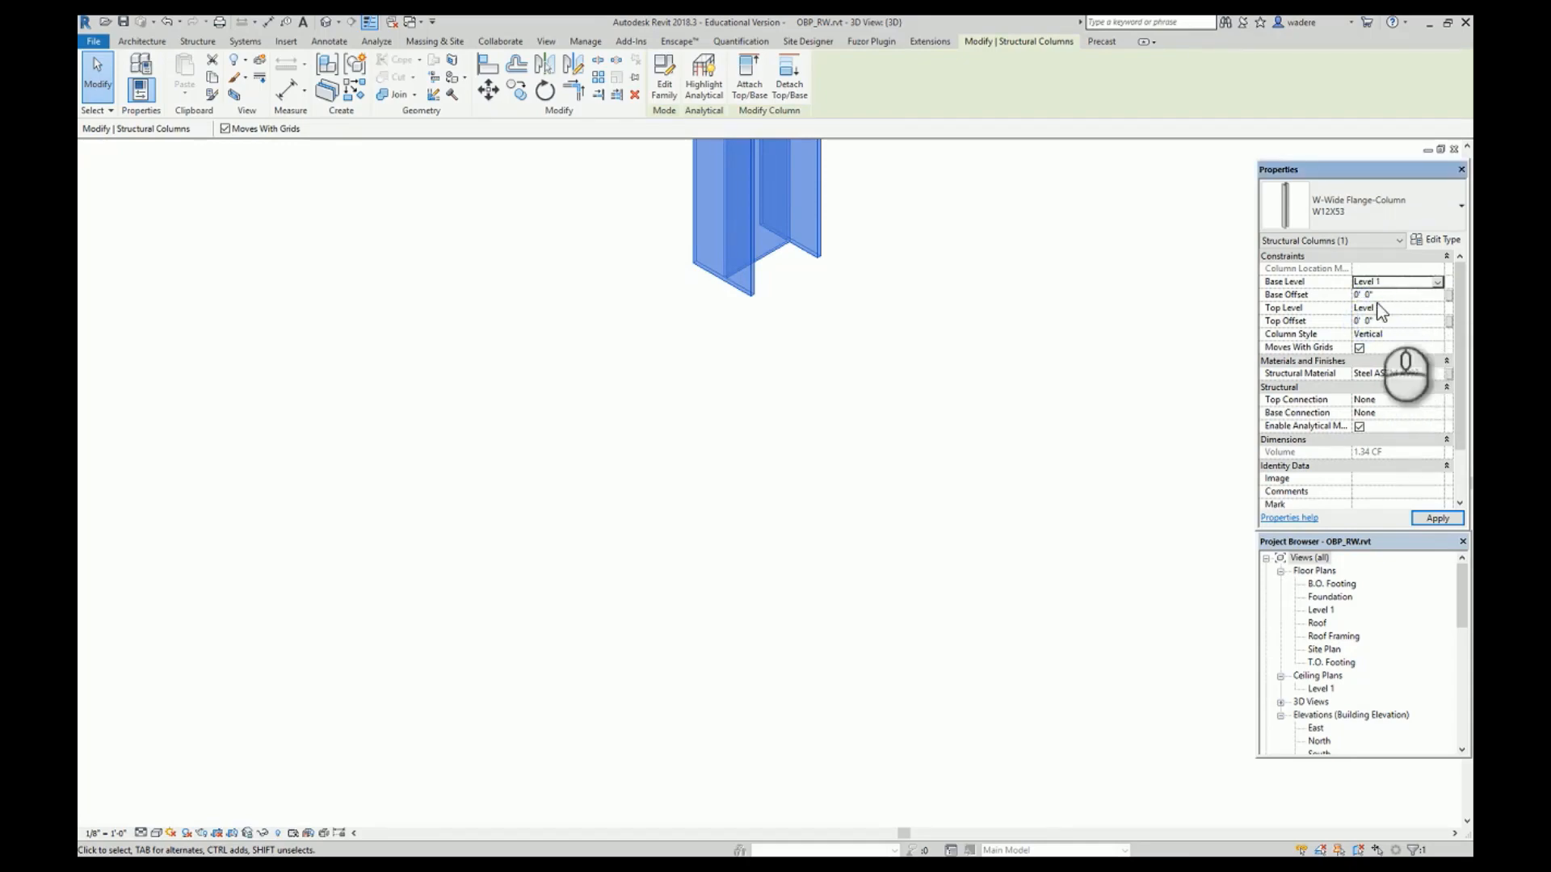
# Set the column's top level to Roof and apply the change.
pyautogui.click(1408, 308)
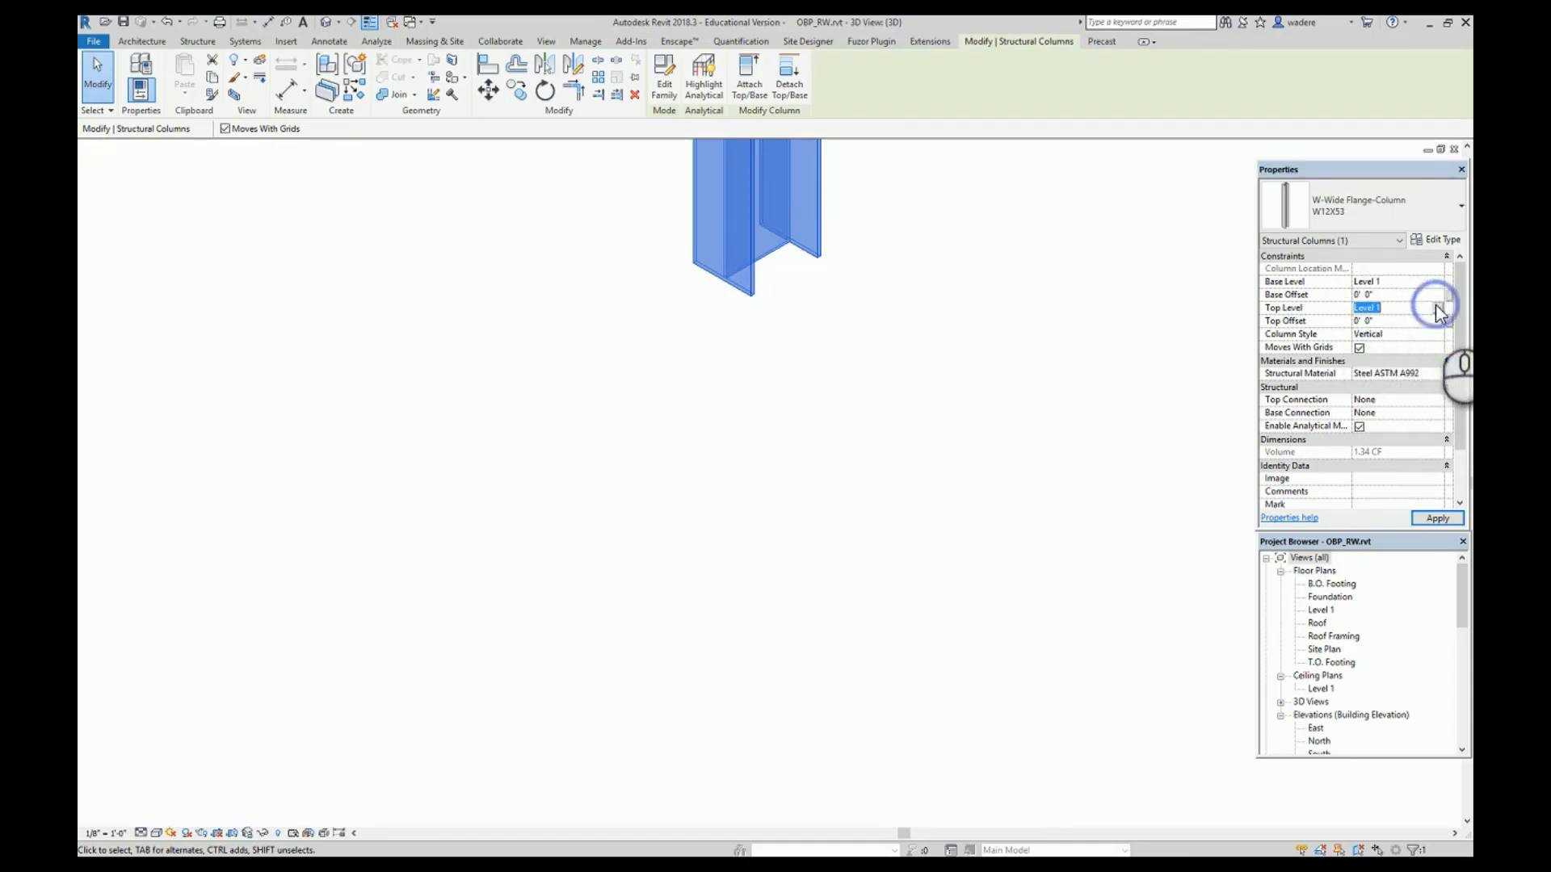
pyautogui.scroll(-1, 1373, 347)
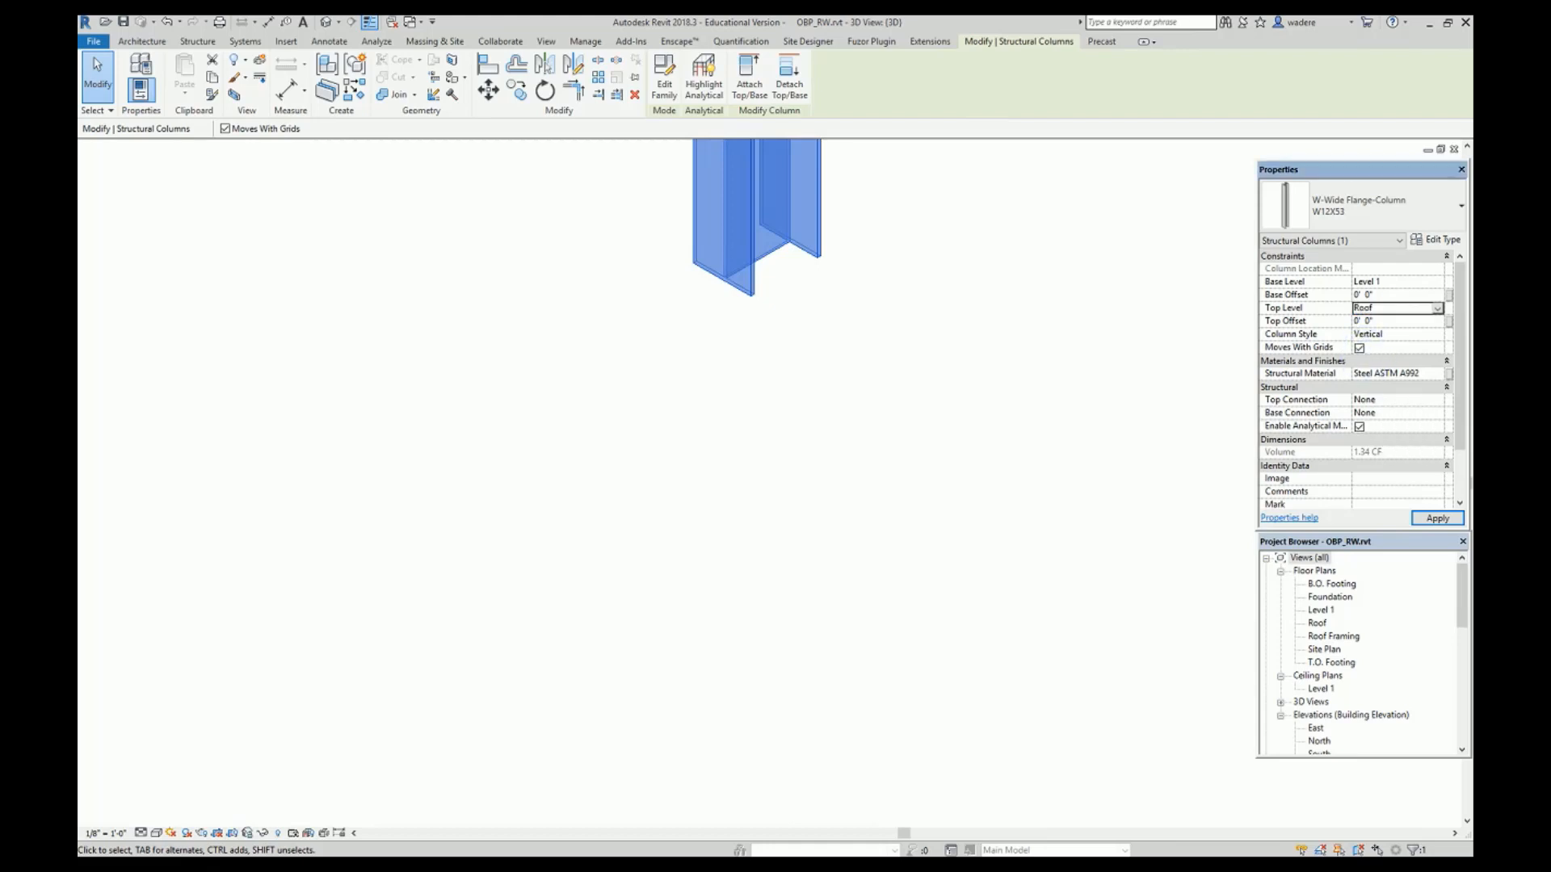
pyautogui.click(1438, 518)
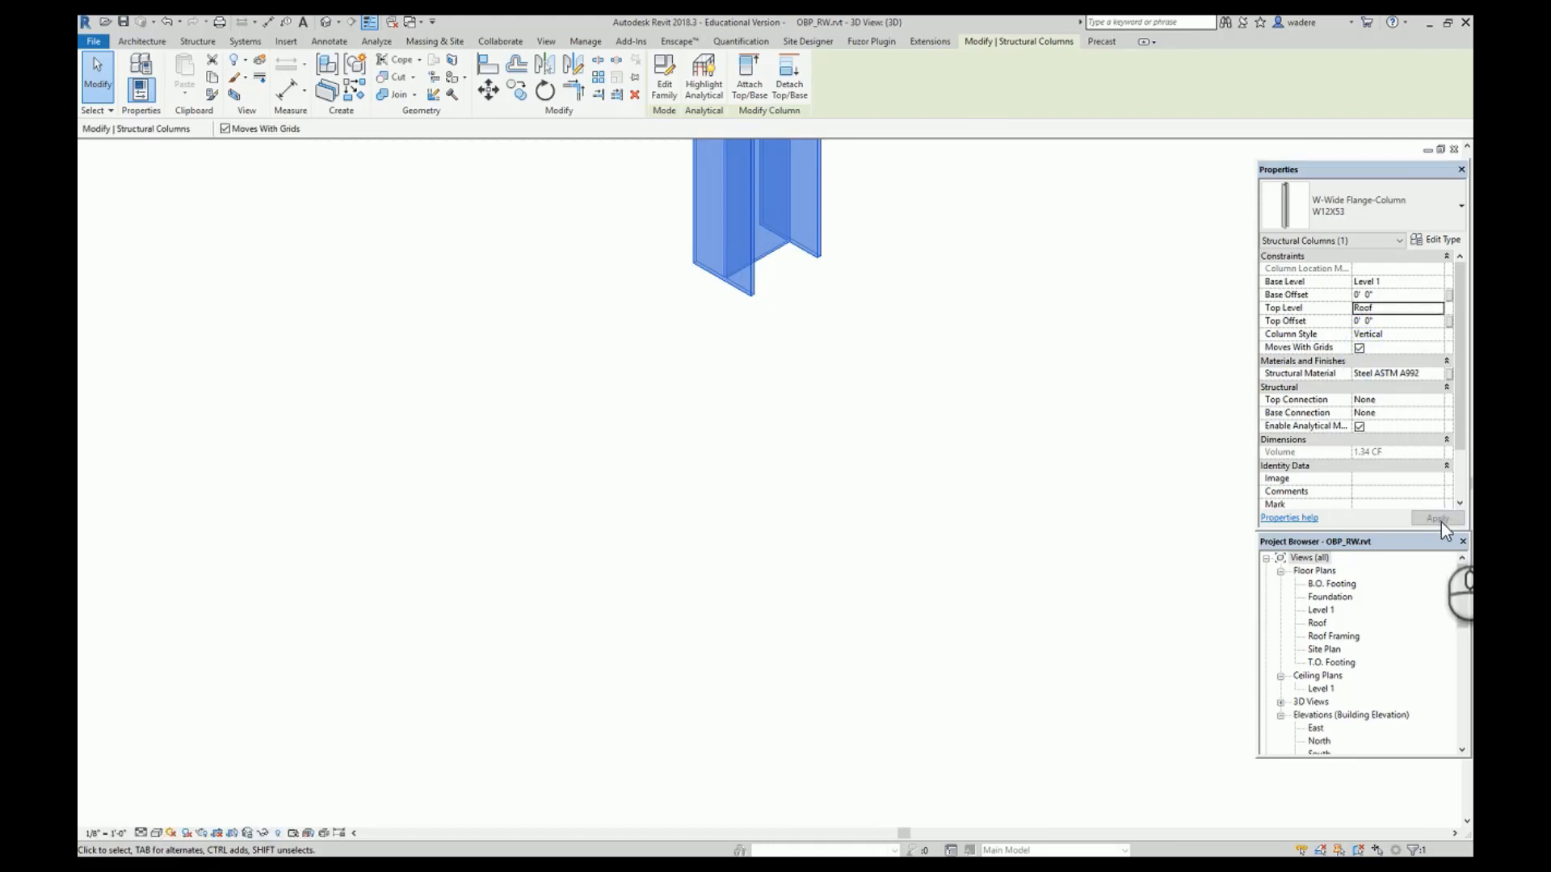
pyautogui.click(1438, 518)
pyautogui.scroll(-3, 933, 478)
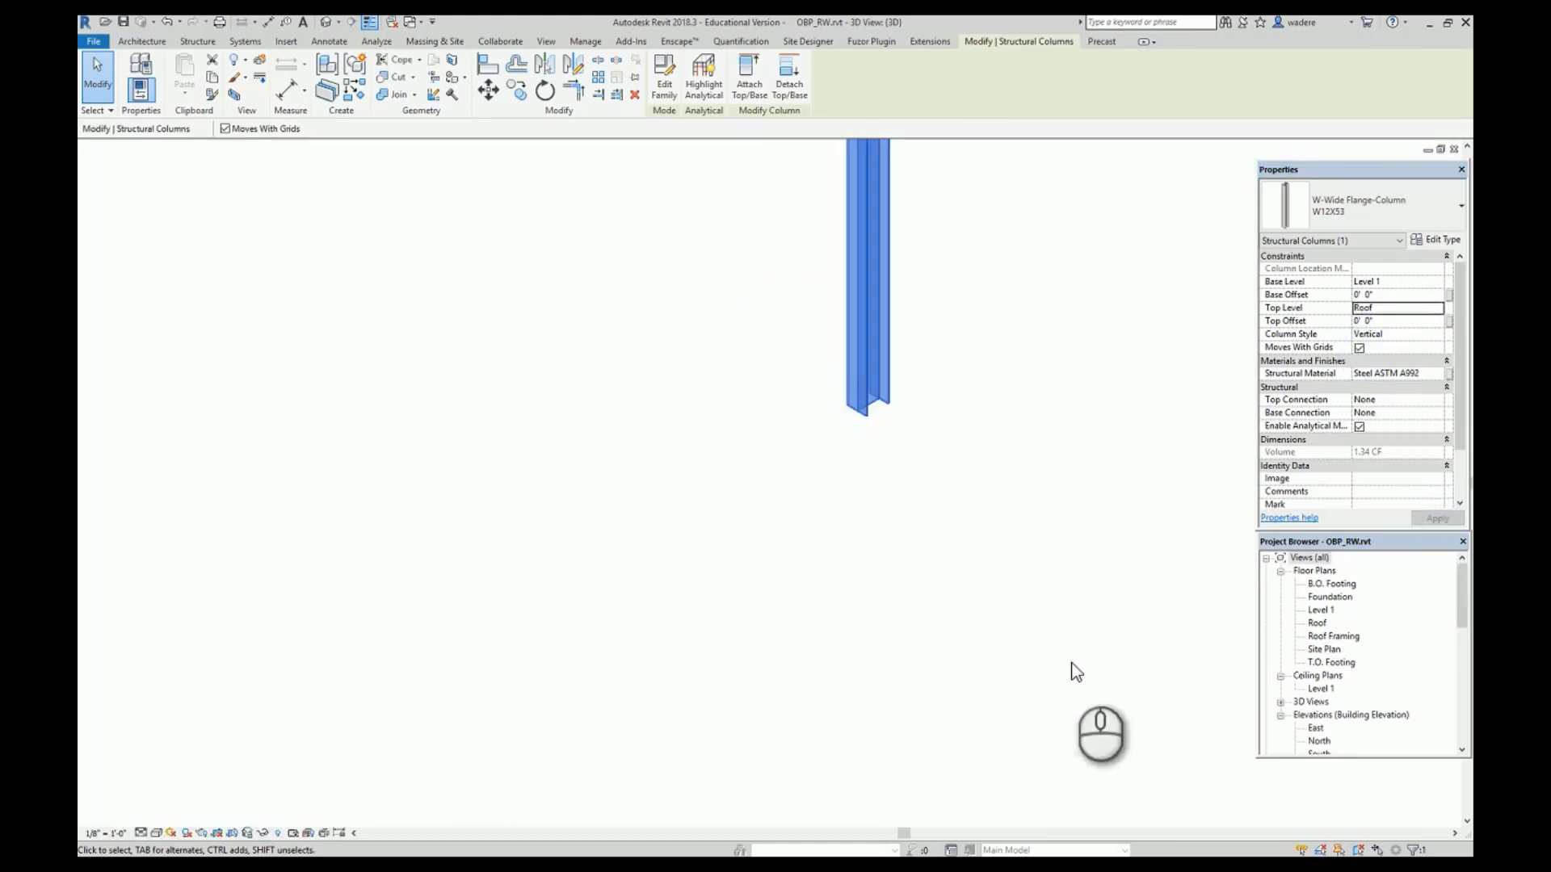
# On the Level 1 floor plan, draw a vertical grid line through the column, running upward from well below it to just above it.
pyautogui.doubleClick(1319, 610)
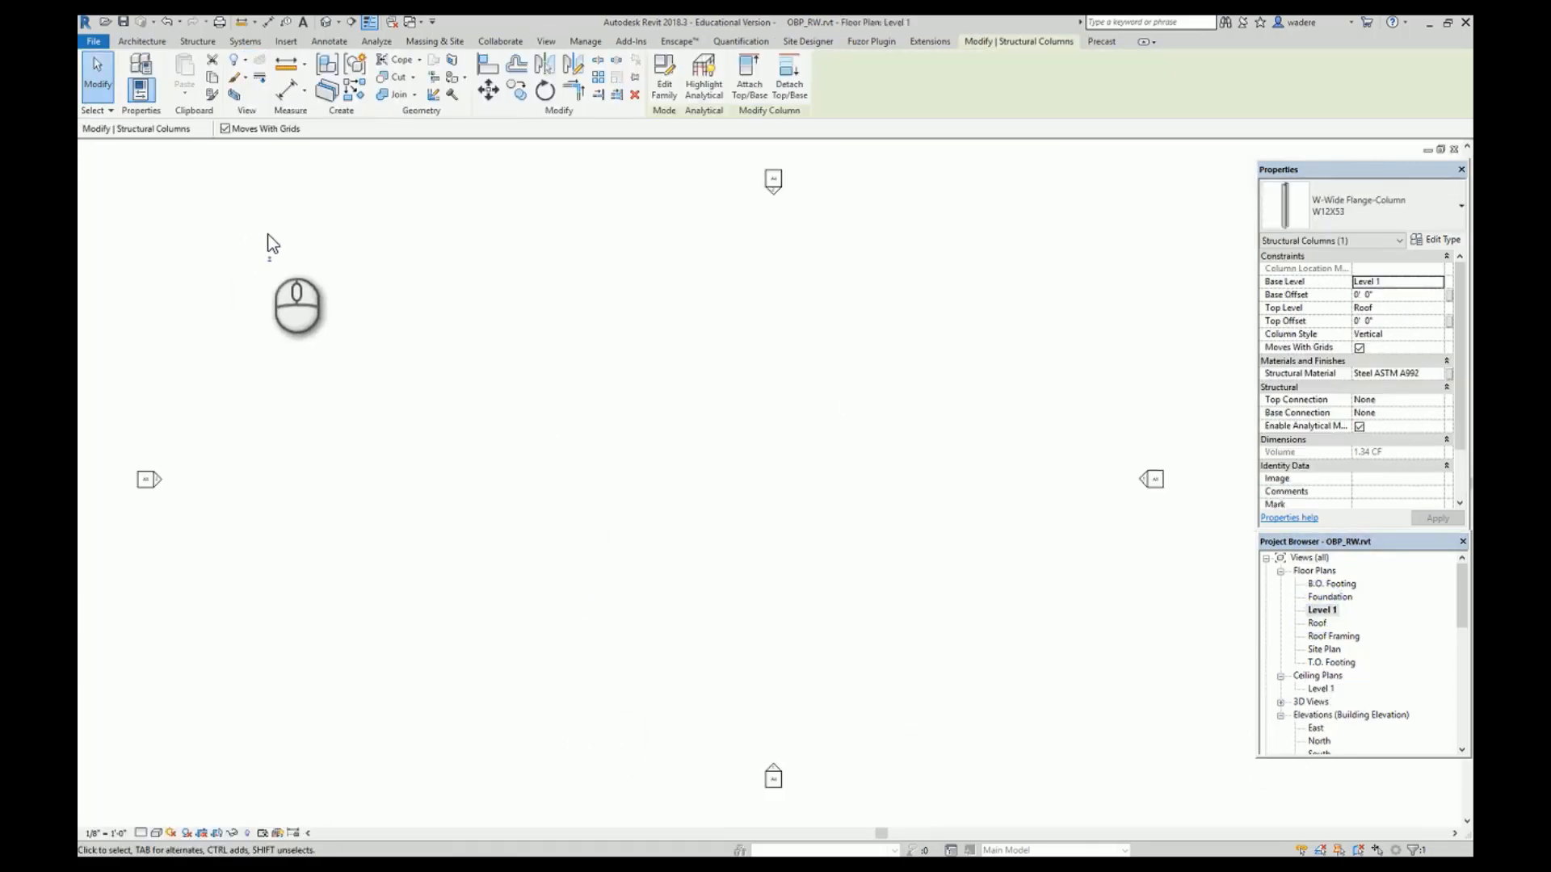
pyautogui.scroll(4, 284, 265)
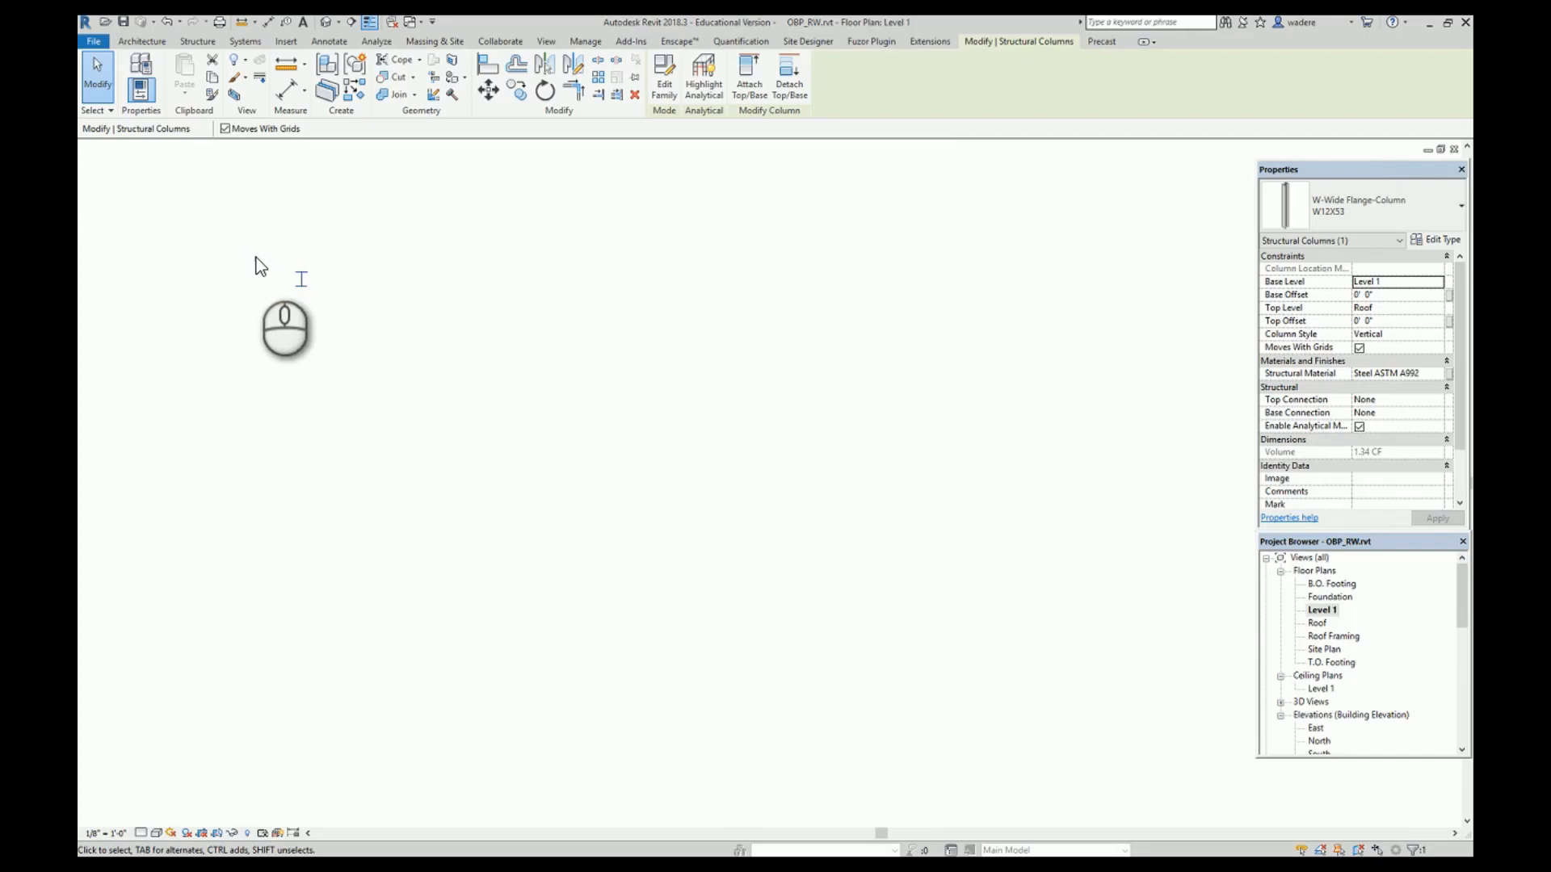
pyautogui.scroll(-3, 387, 257)
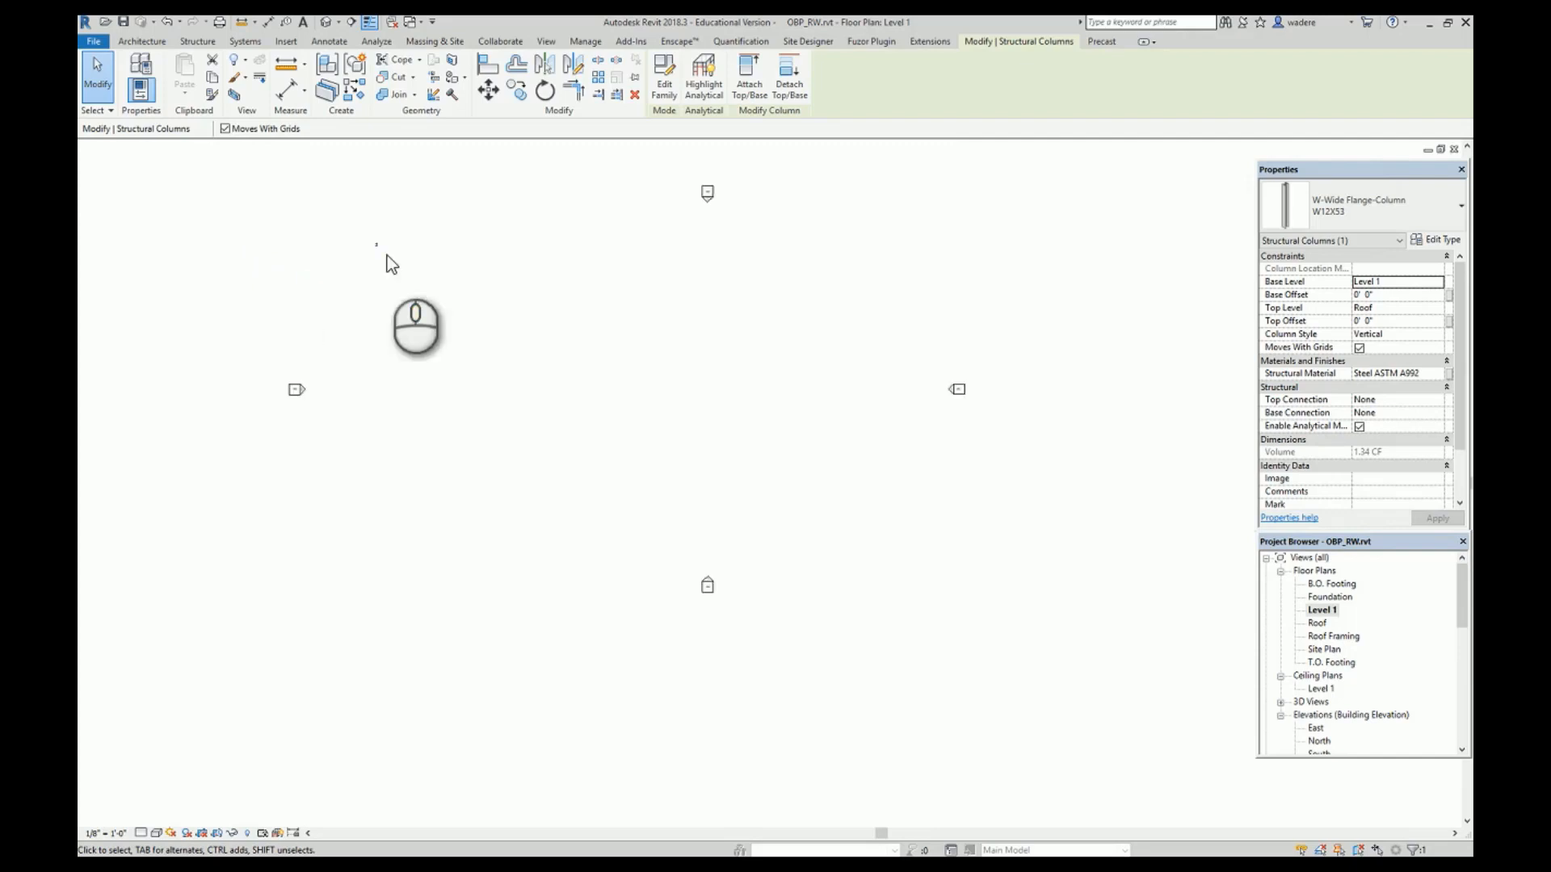
pyautogui.press('g')
pyautogui.press('r')
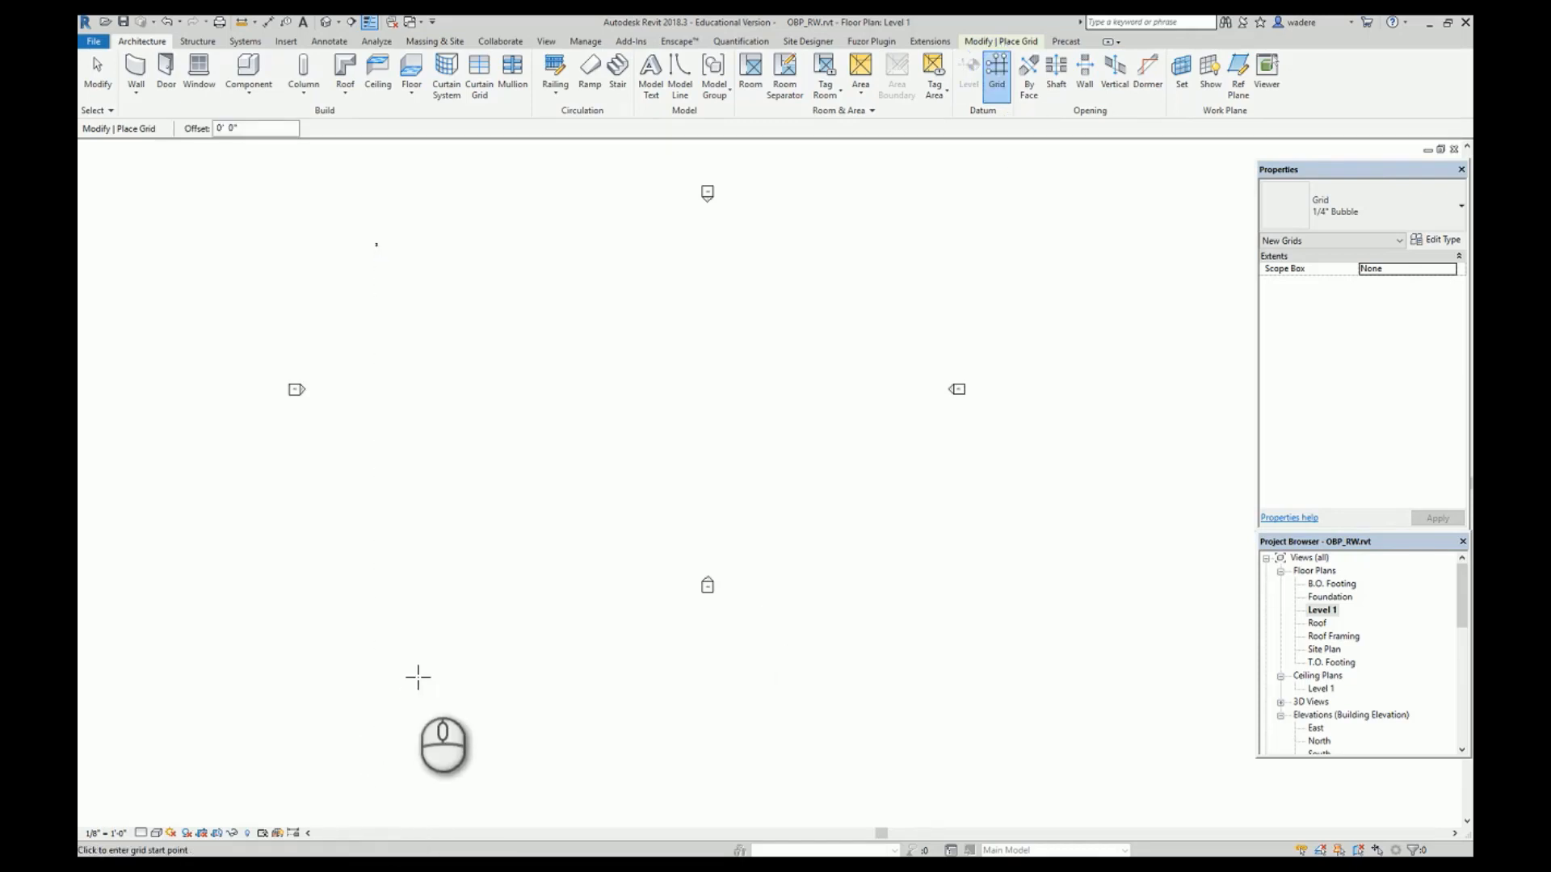
pyautogui.click(377, 658)
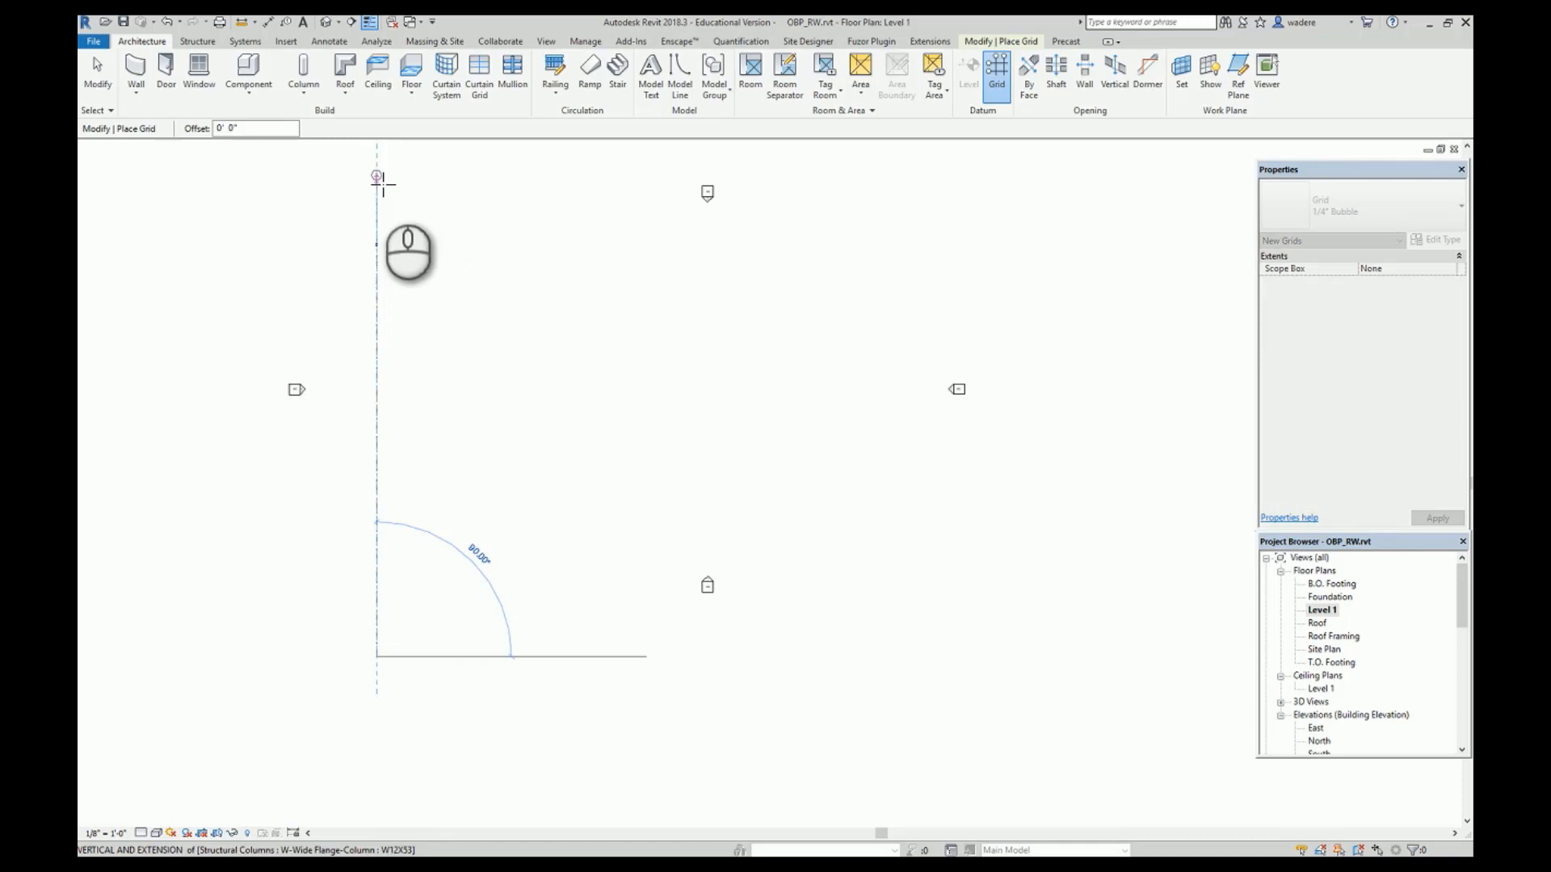
pyautogui.click(376, 176)
pyautogui.rightClick(393, 182)
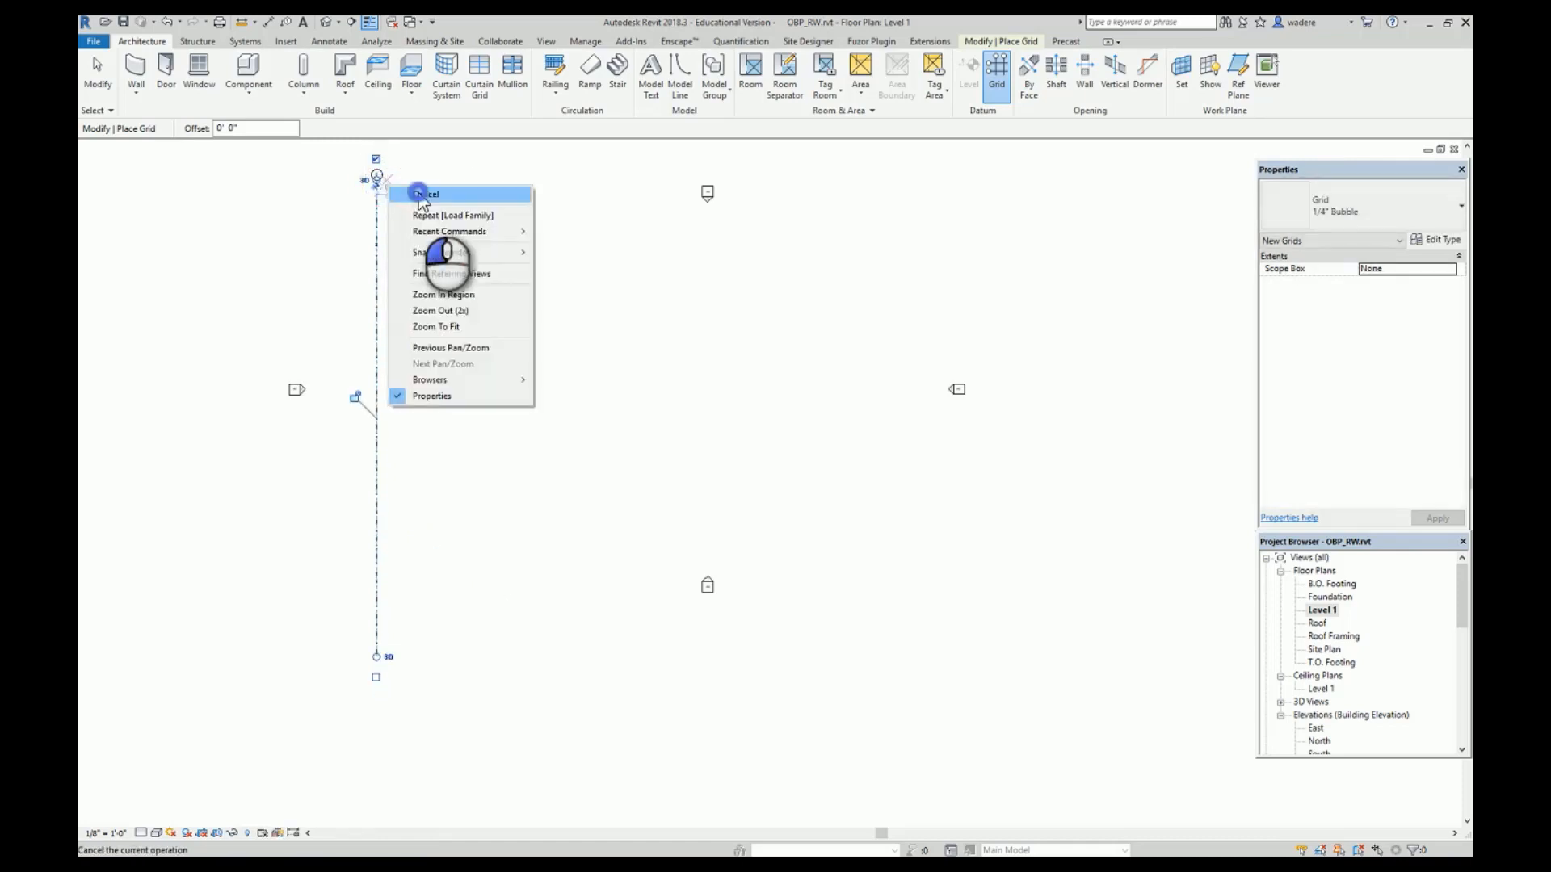
pyautogui.click(428, 194)
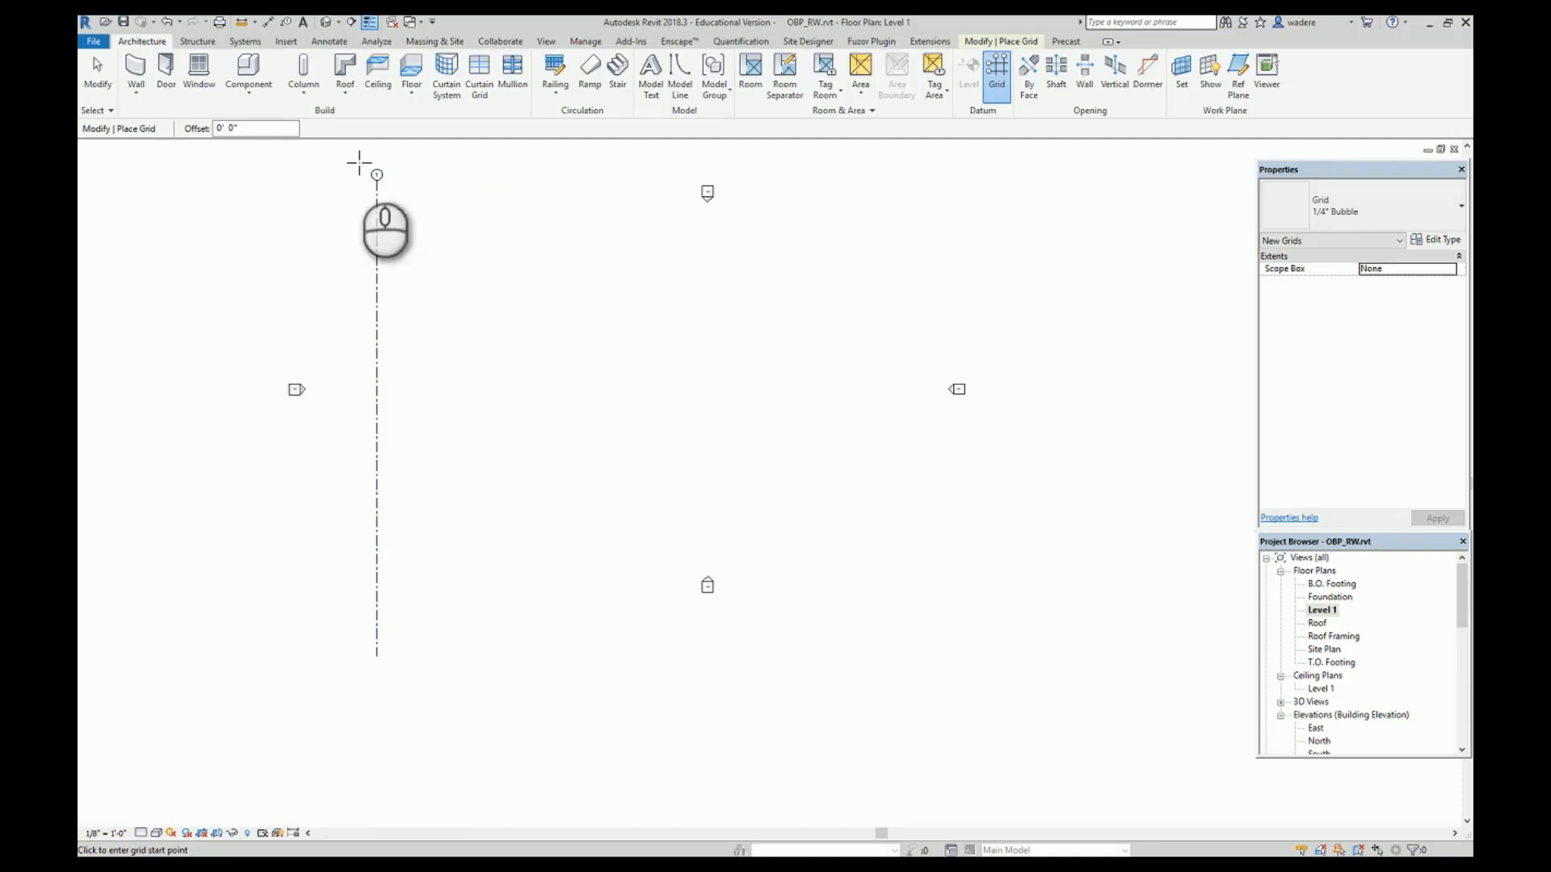
# Draw three more vertical grid lines to the right of the first, spaced 20'-0" apart and aligned with its ends.
pyautogui.click(996, 75)
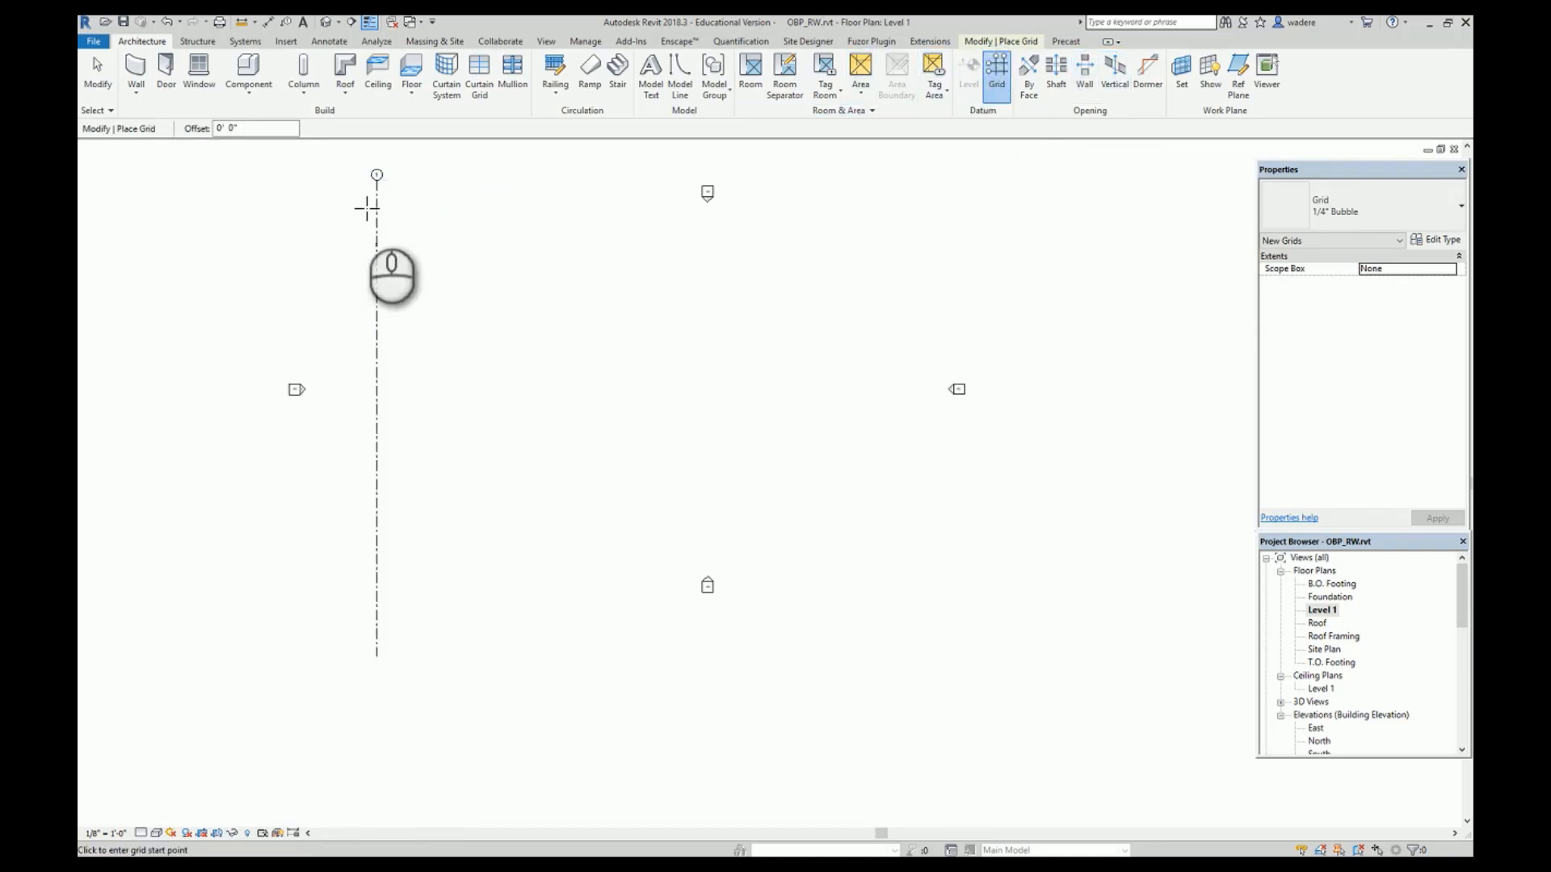
pyautogui.click(430, 655)
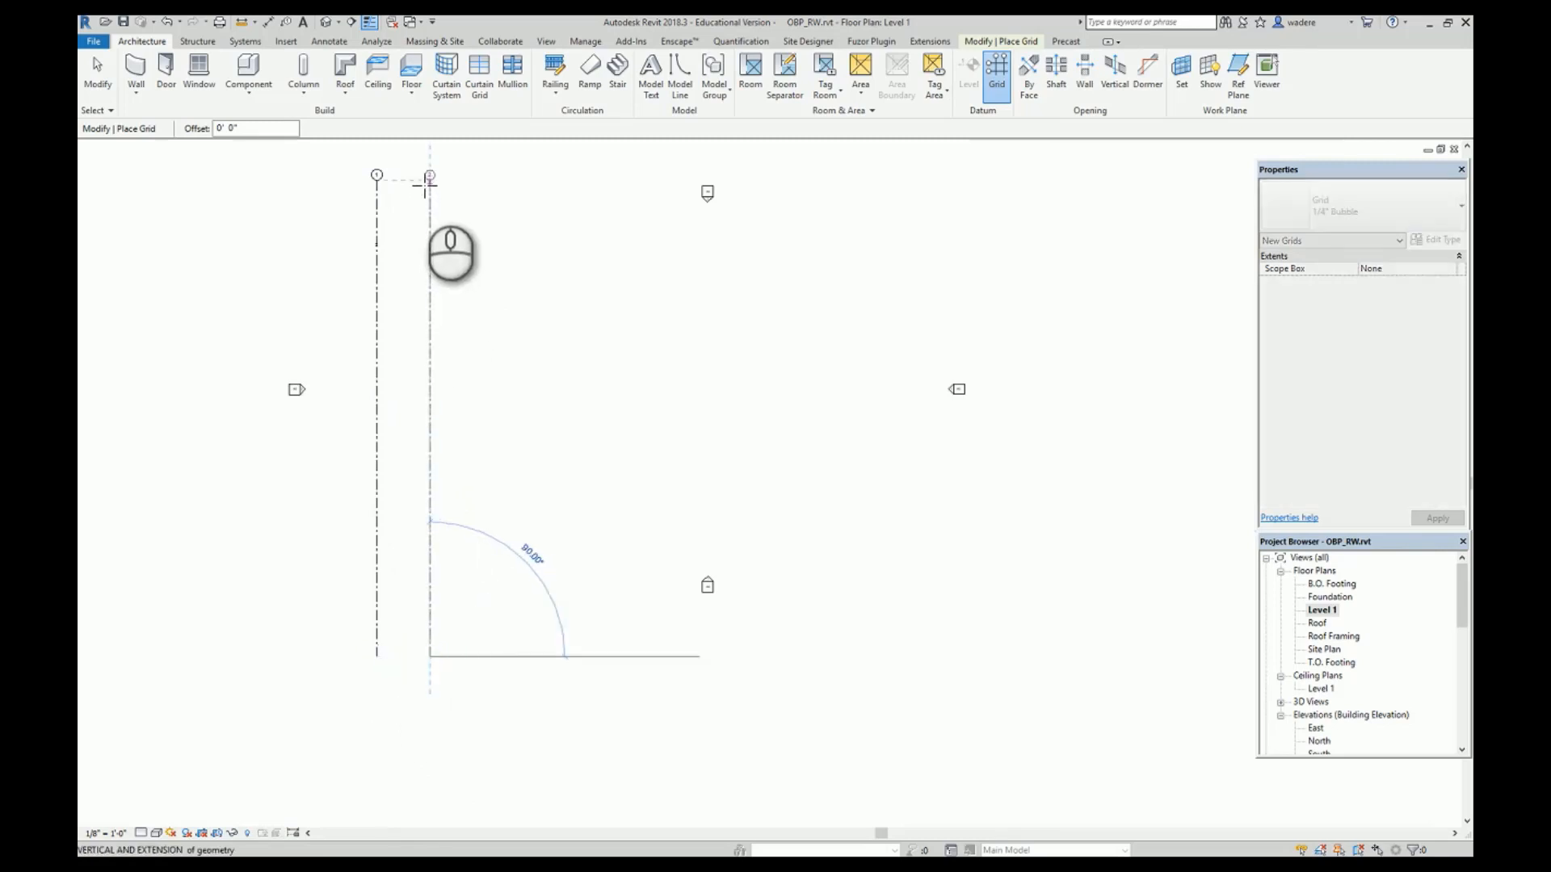
pyautogui.click(428, 179)
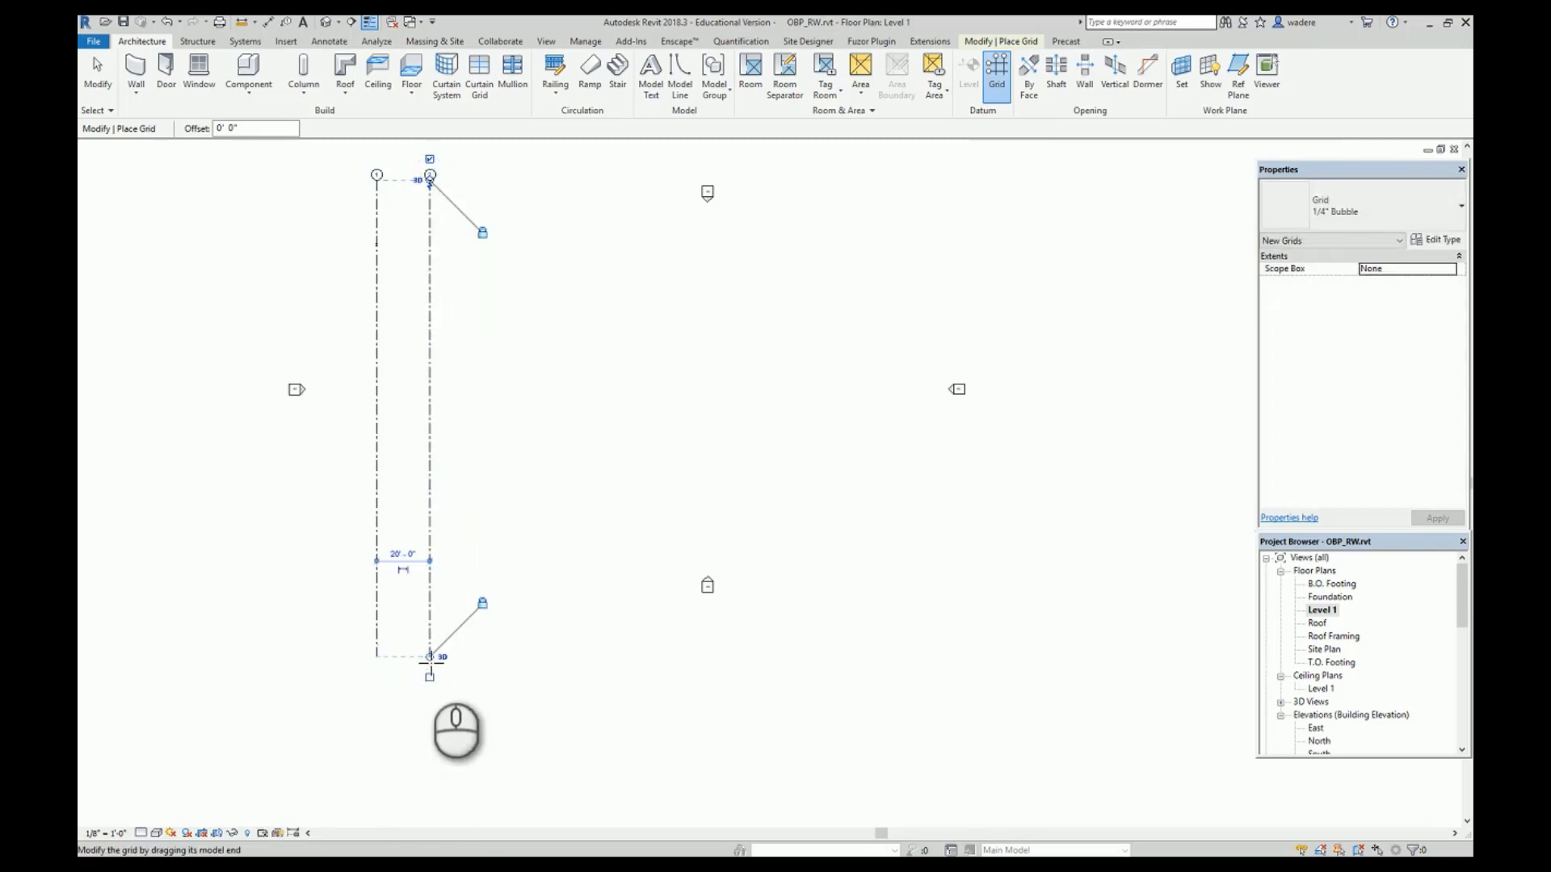
pyautogui.click(483, 656)
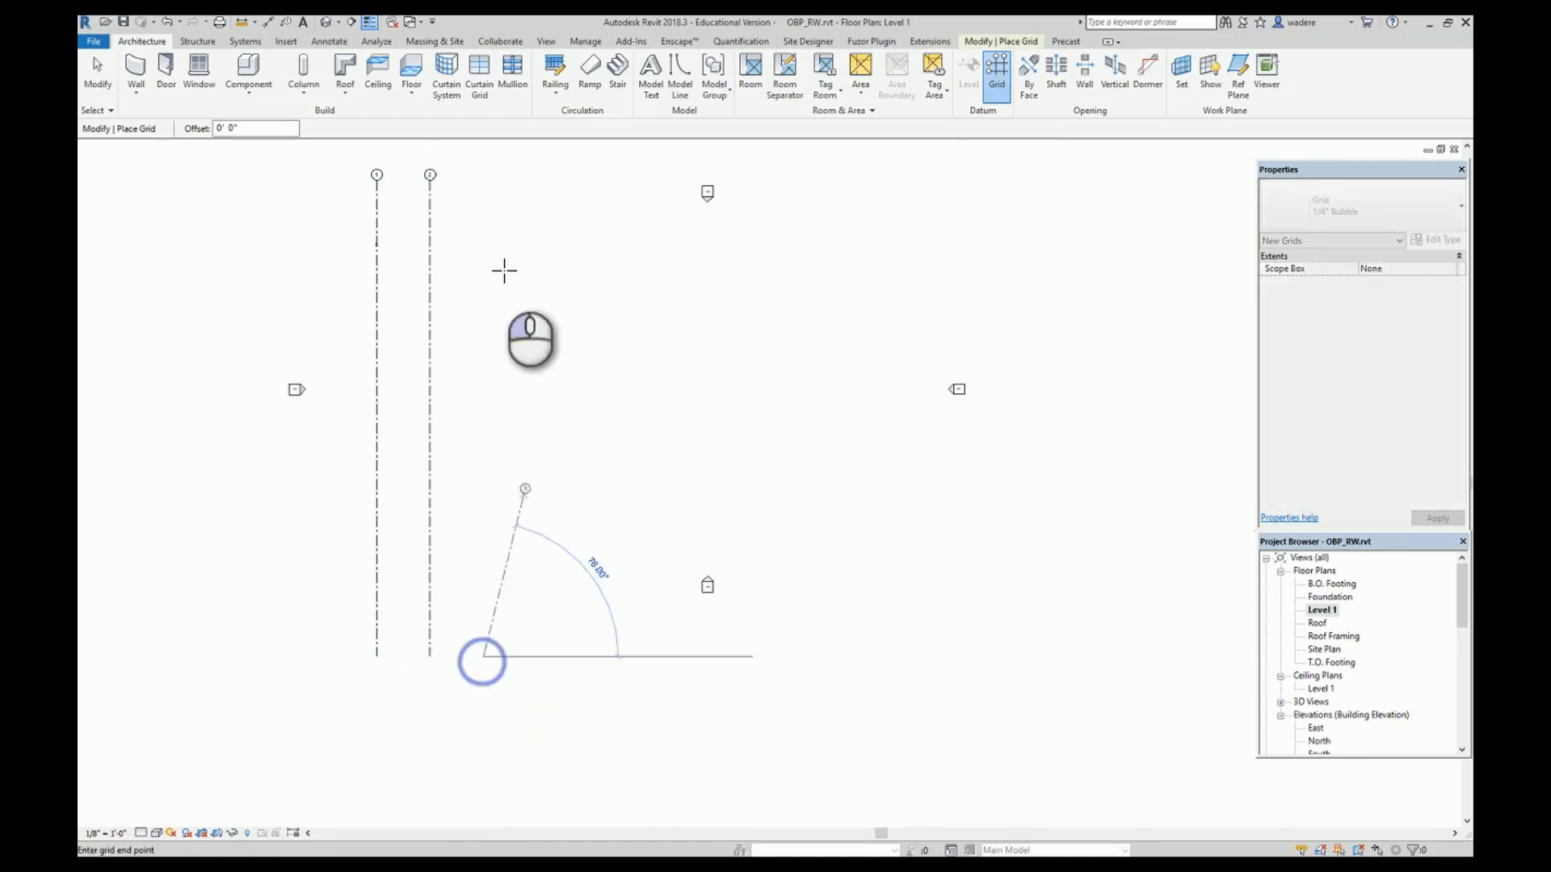
pyautogui.click(482, 179)
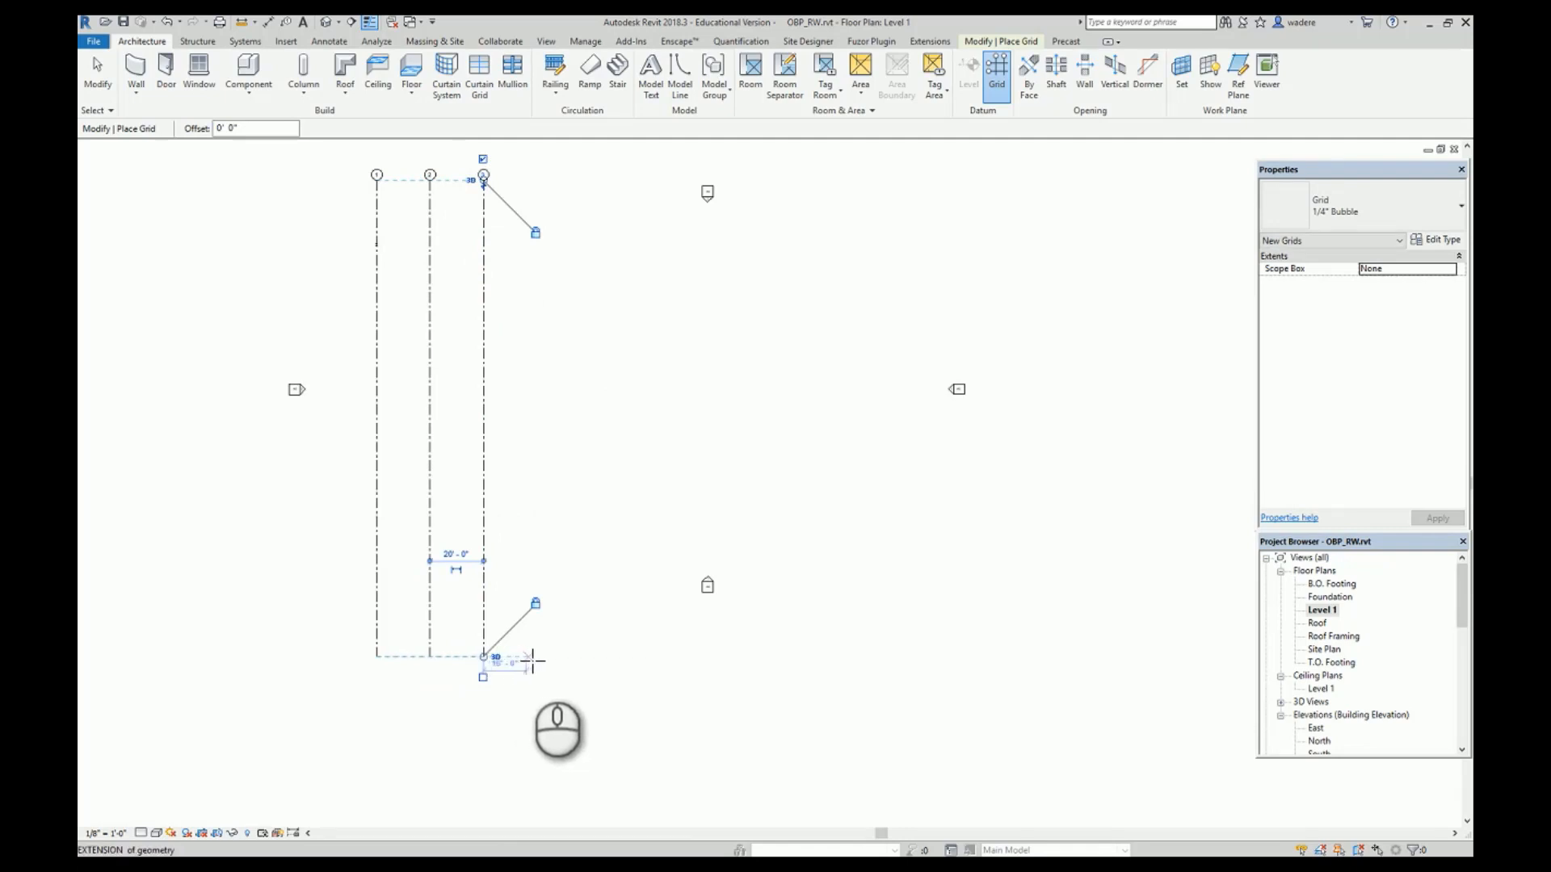
pyautogui.click(538, 657)
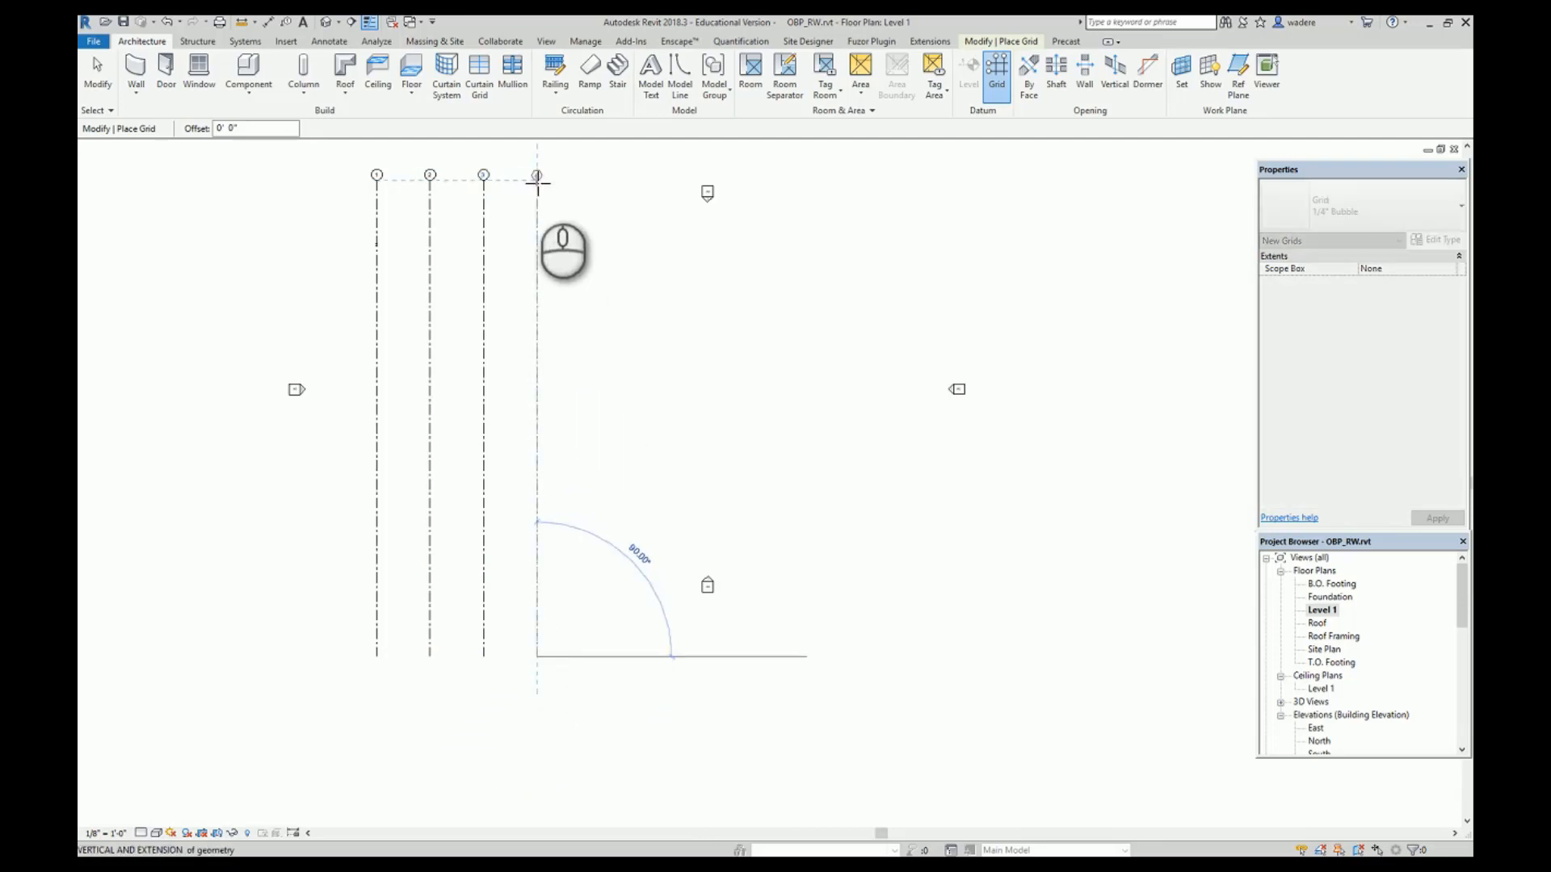
pyautogui.click(537, 182)
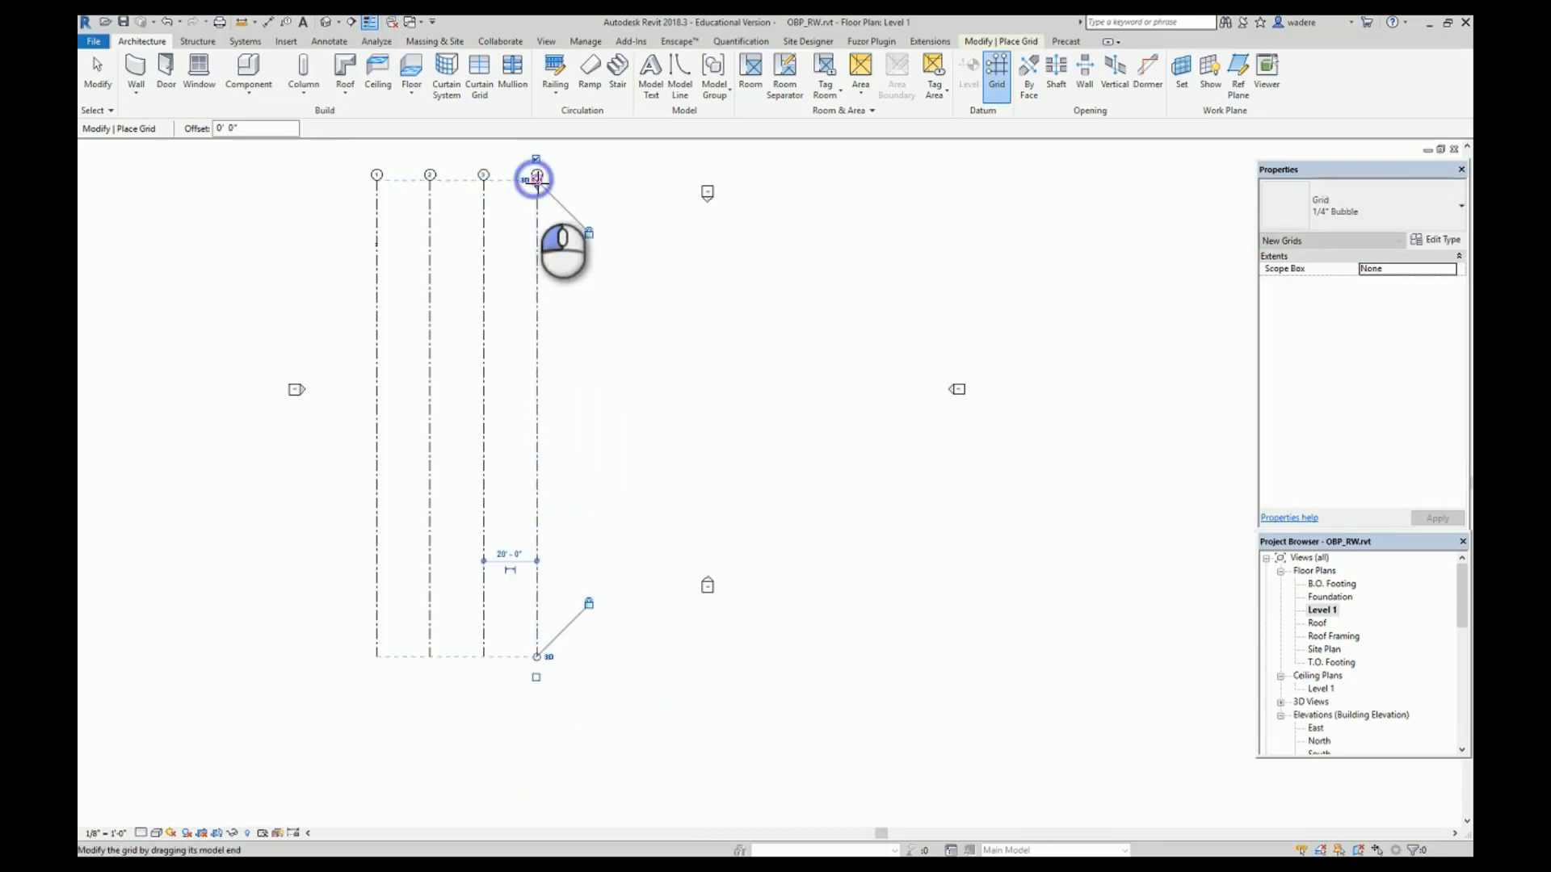
# Draw a fifth vertical grid line aligned with the others and set its distance from the fourth line to 30'-0".
pyautogui.click(617, 658)
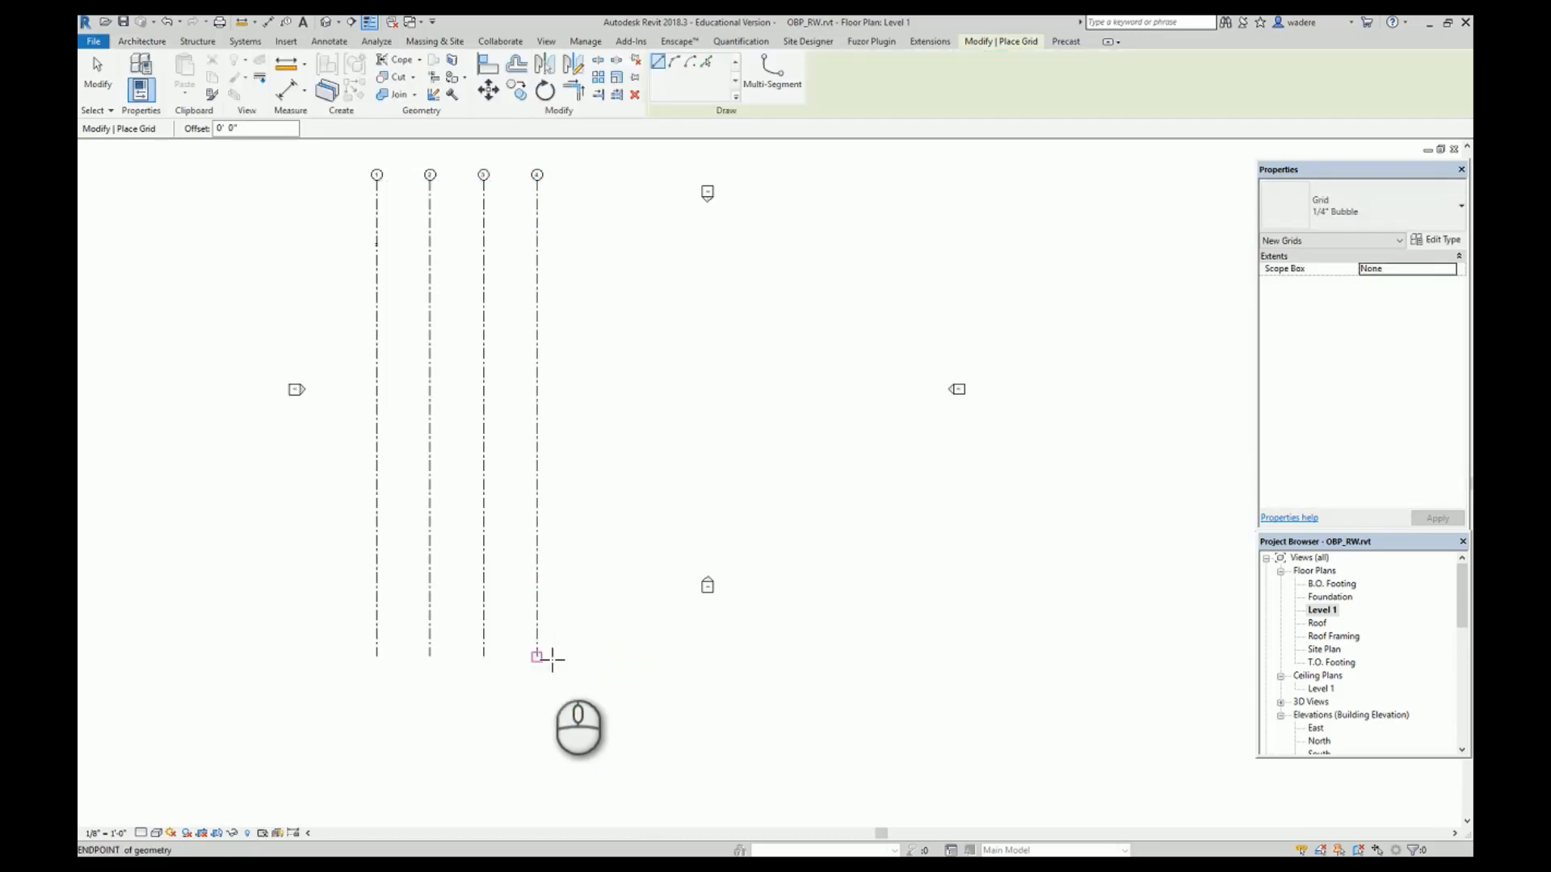
pyautogui.click(622, 657)
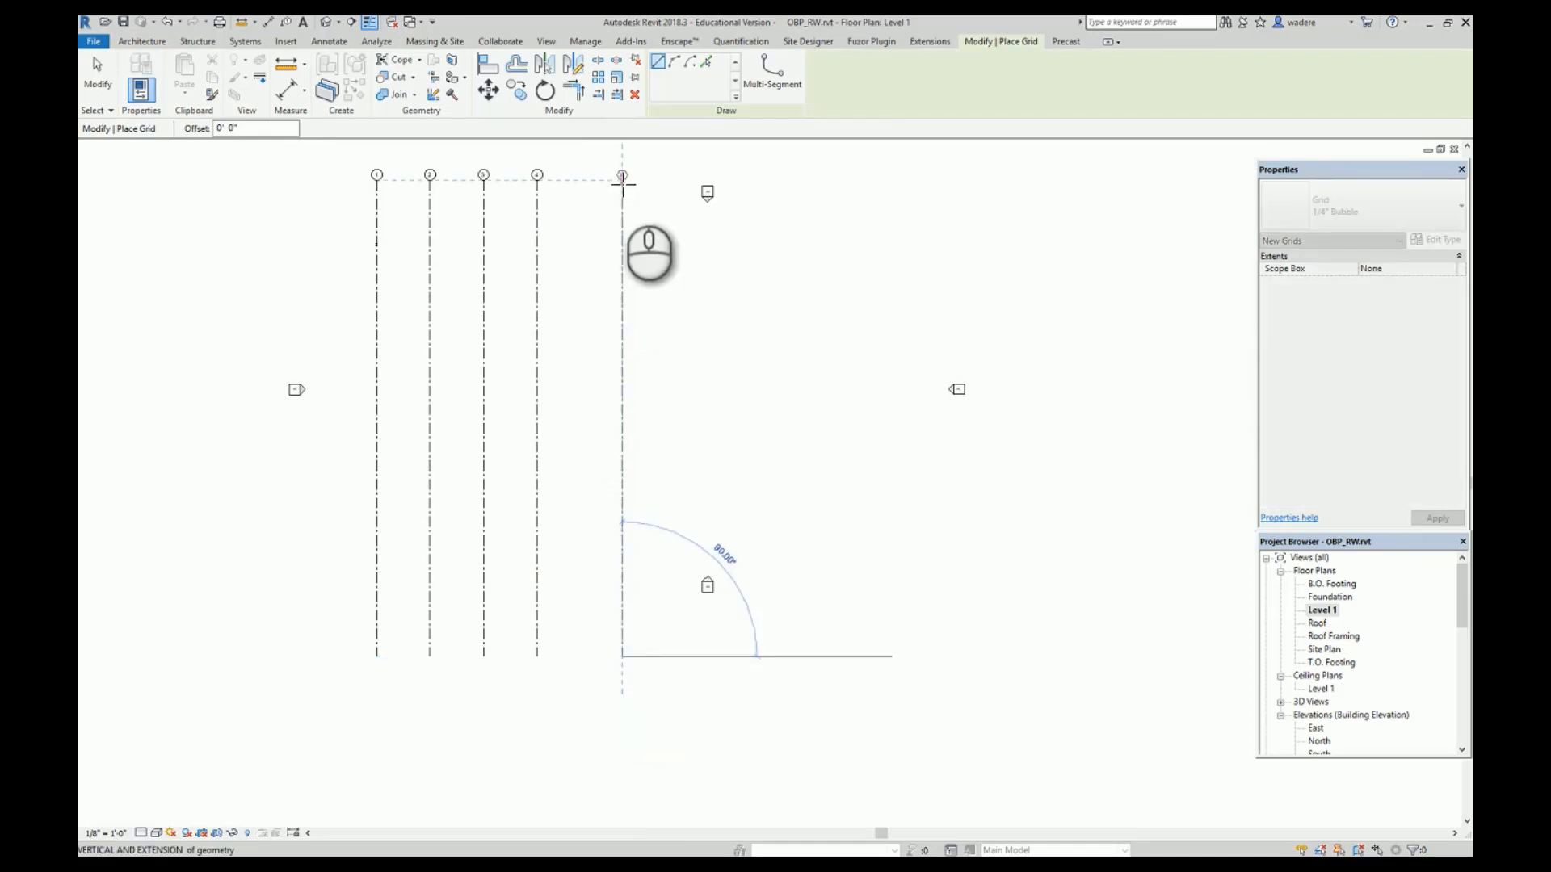
pyautogui.click(622, 182)
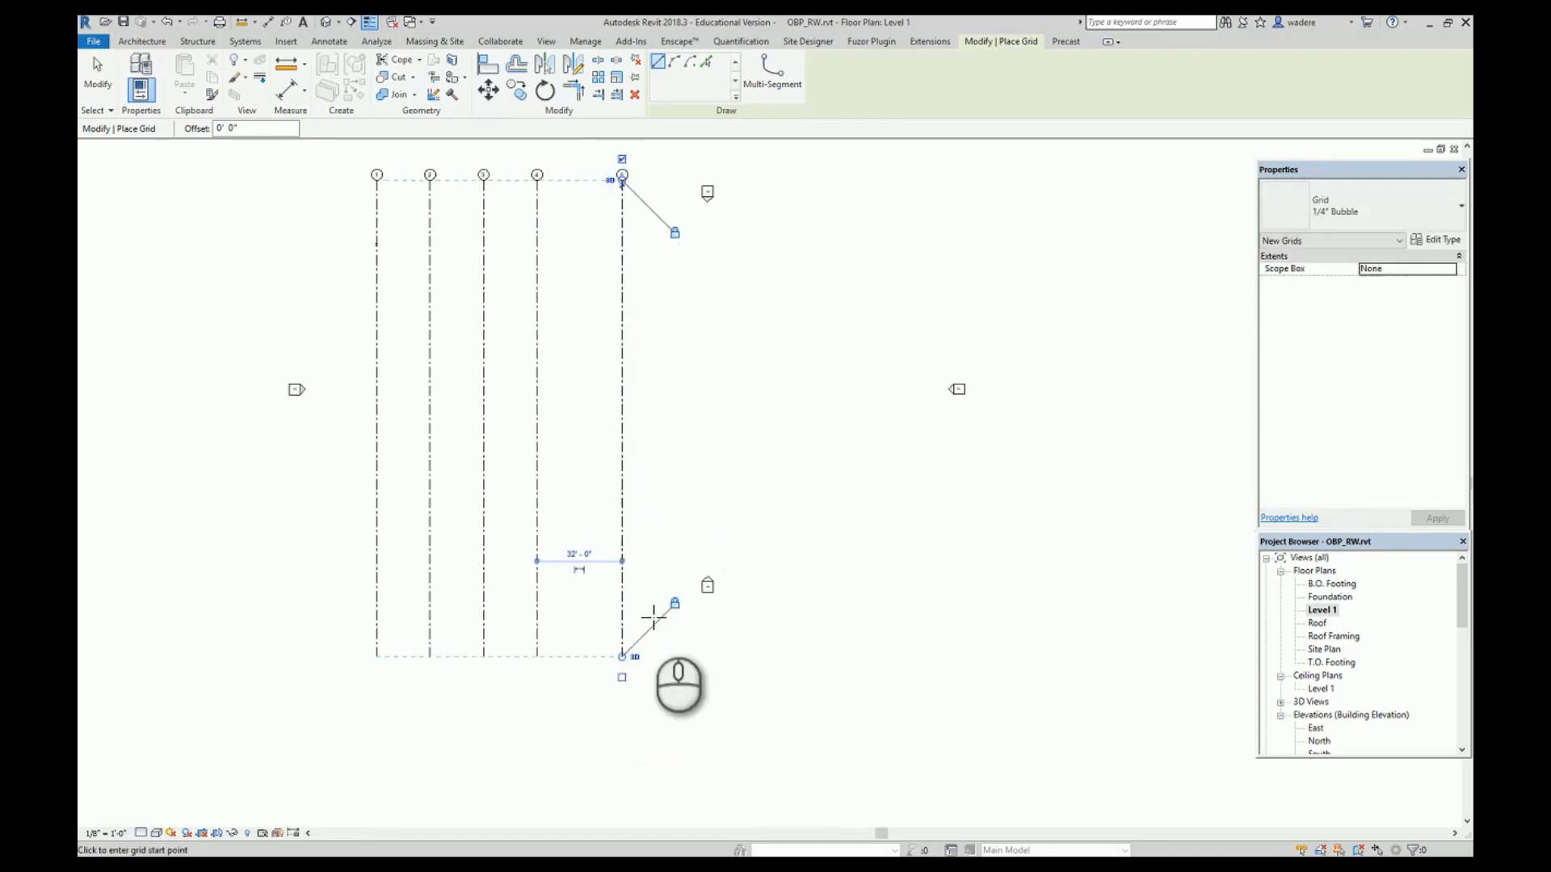
pyautogui.press('Escape')
pyautogui.press('Escape')
pyautogui.click(623, 566)
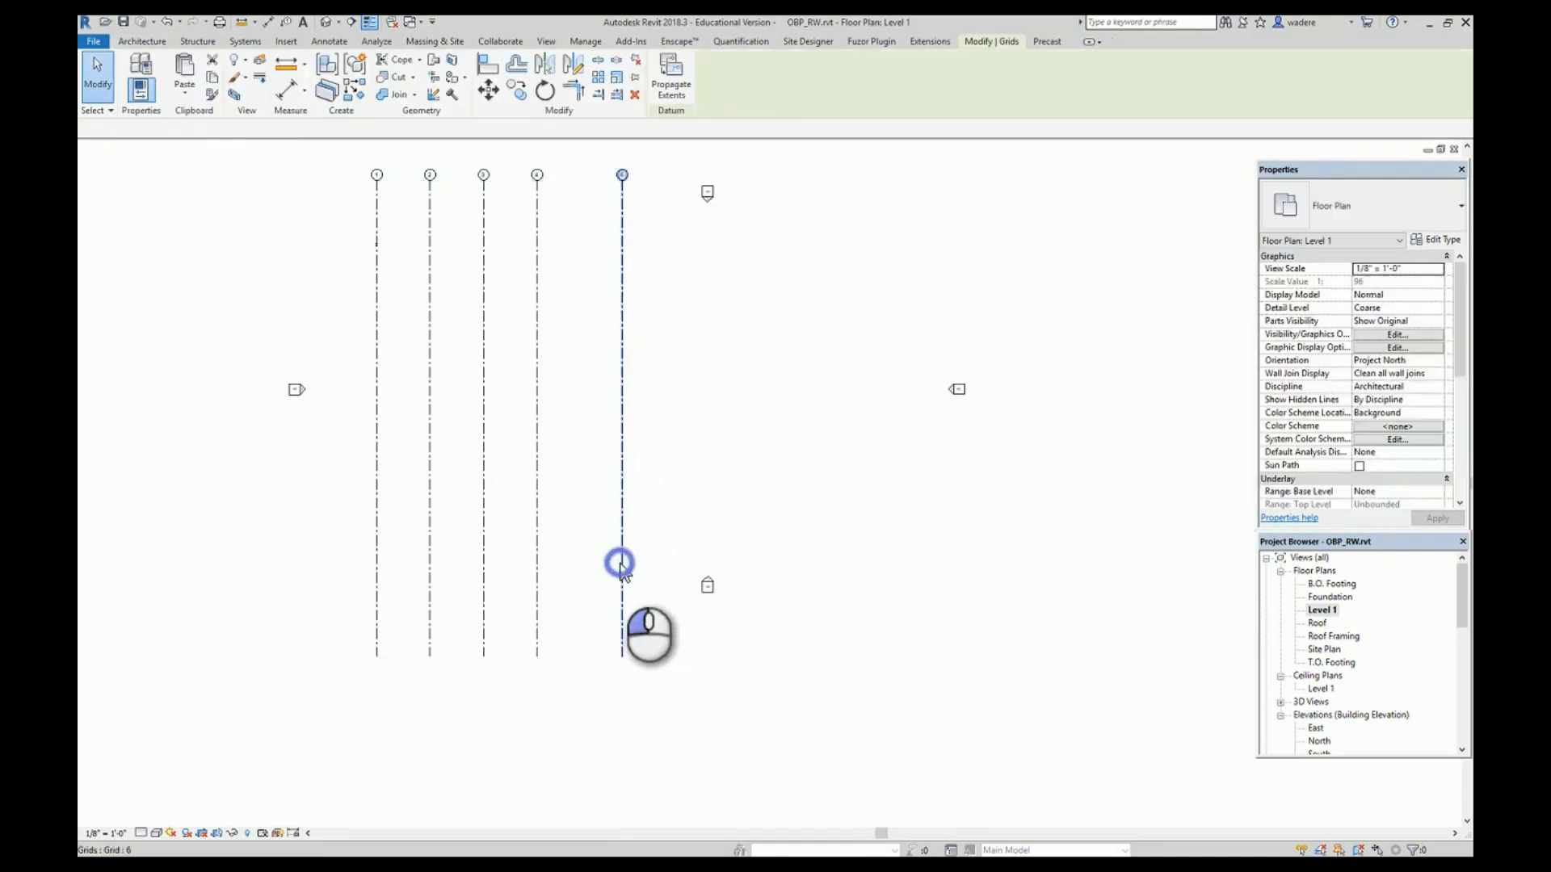
pyautogui.click(575, 557)
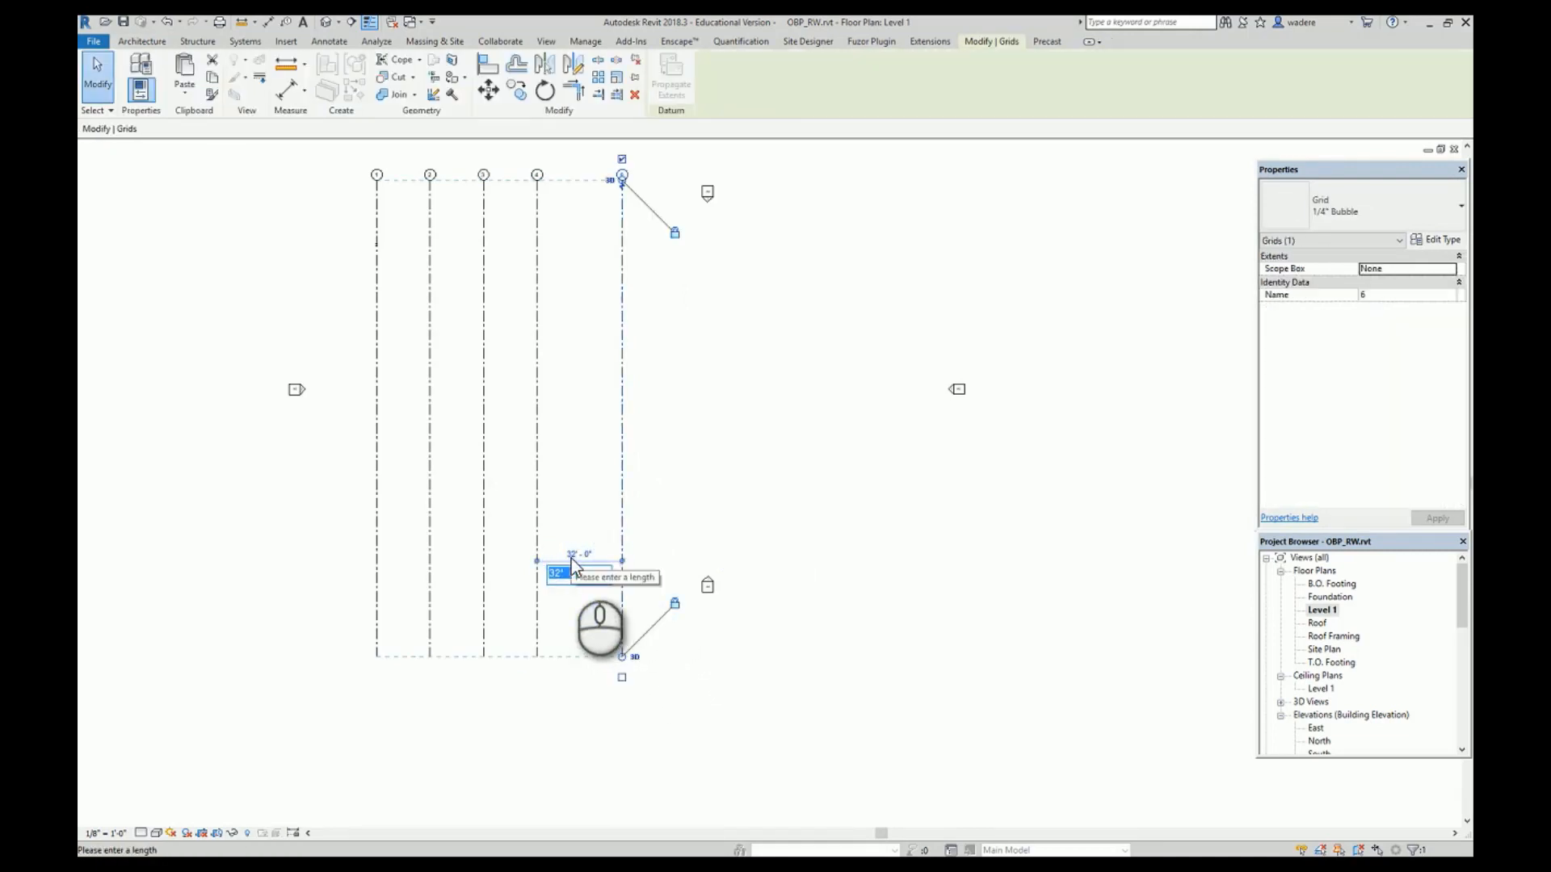
pyautogui.press('Return')
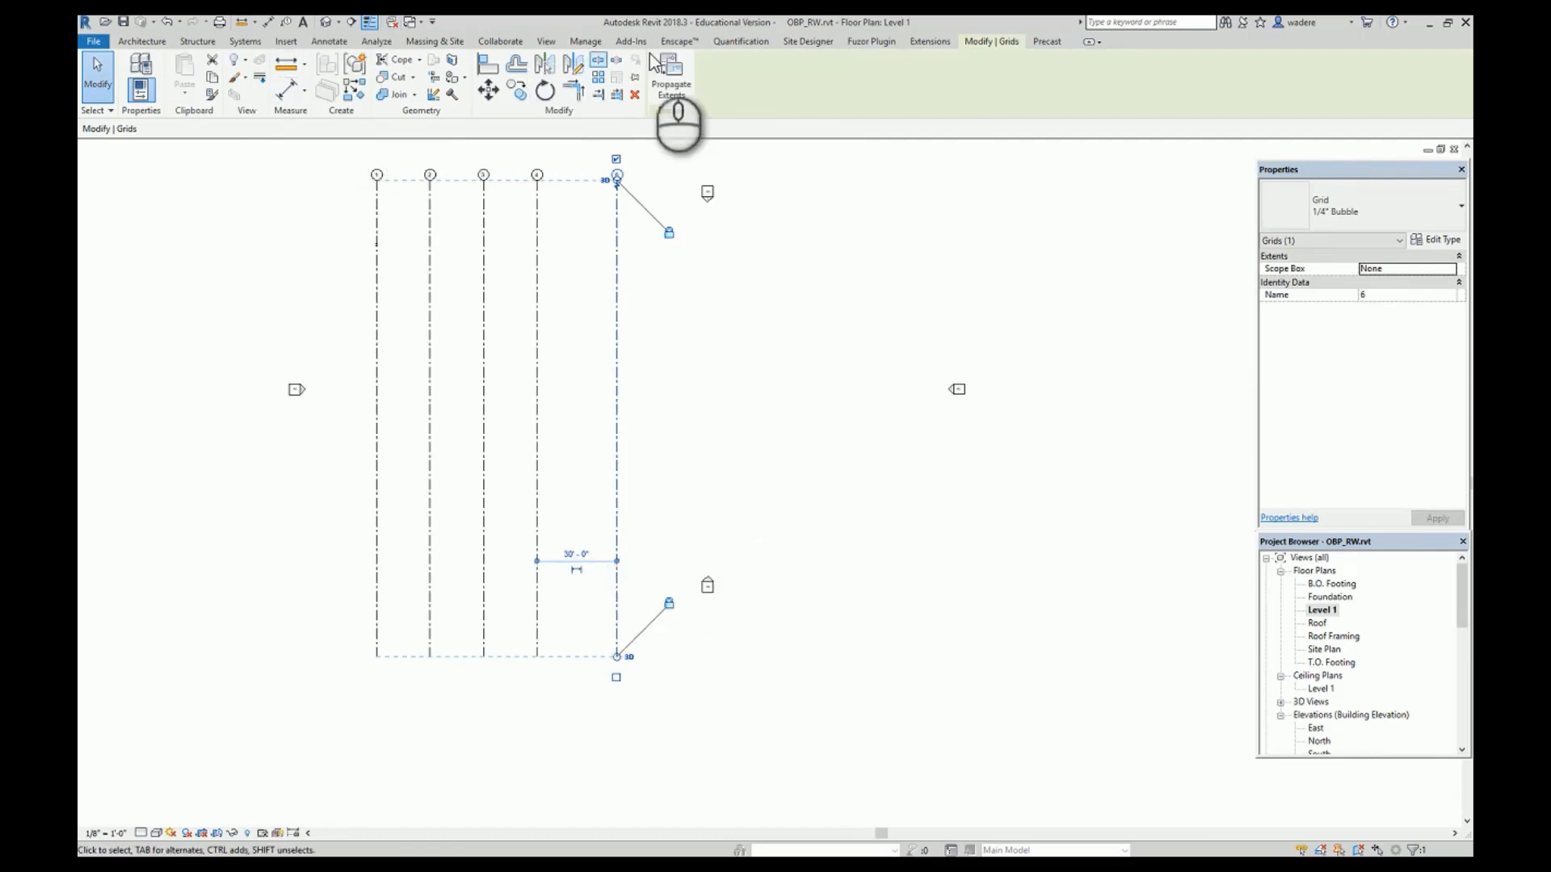
# Draw three further vertical grid lines to the right of the fifth, spaced 20'-0" apart and aligned with the existing ends.
pyautogui.click(161, 41)
pyautogui.click(996, 66)
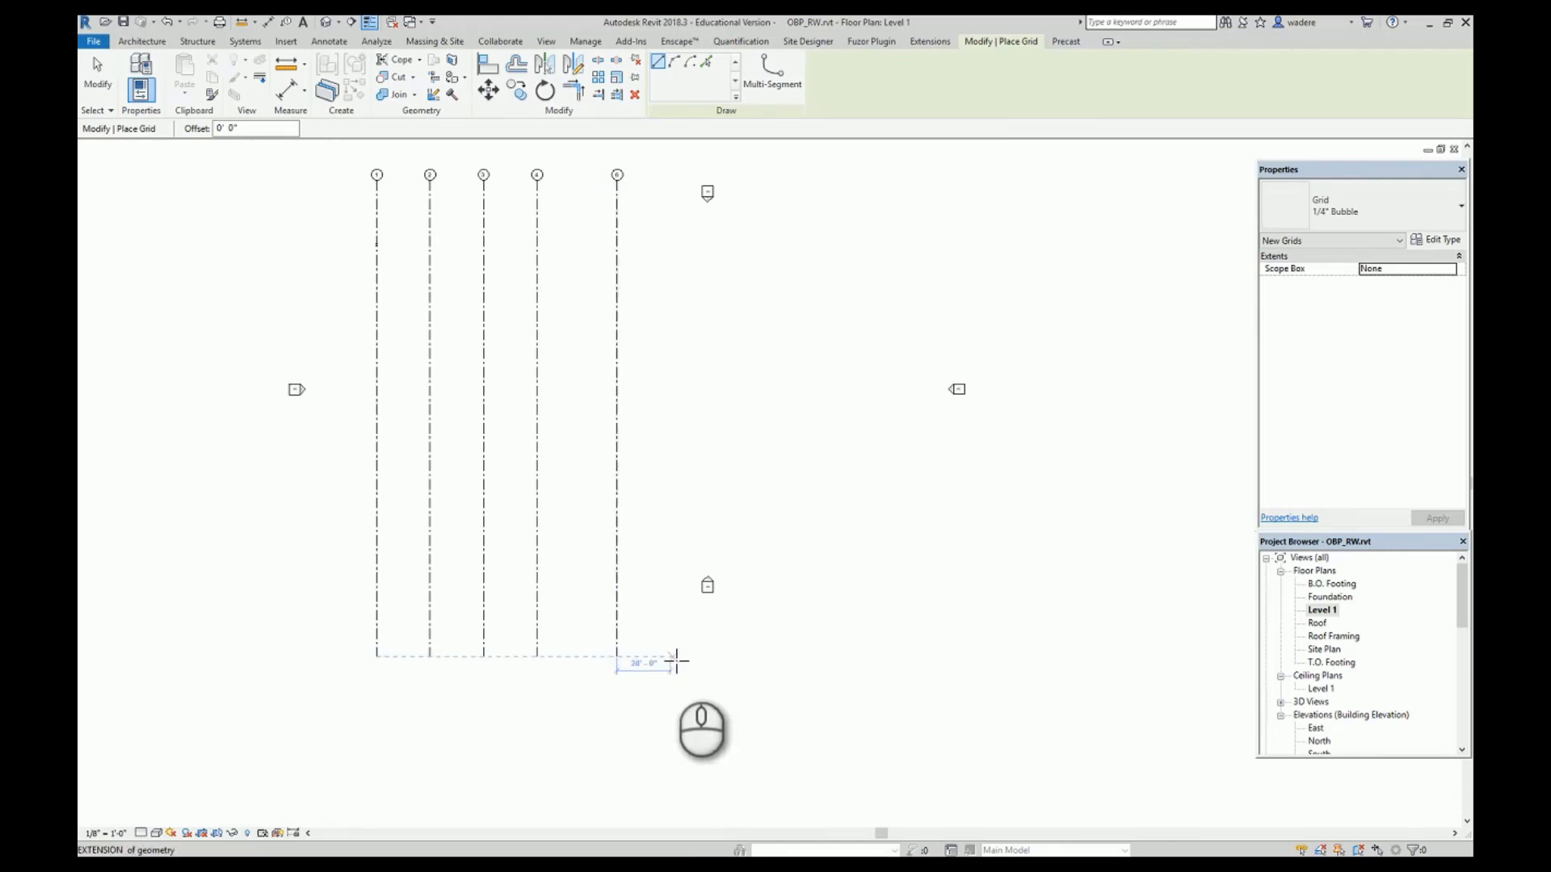
pyautogui.click(677, 661)
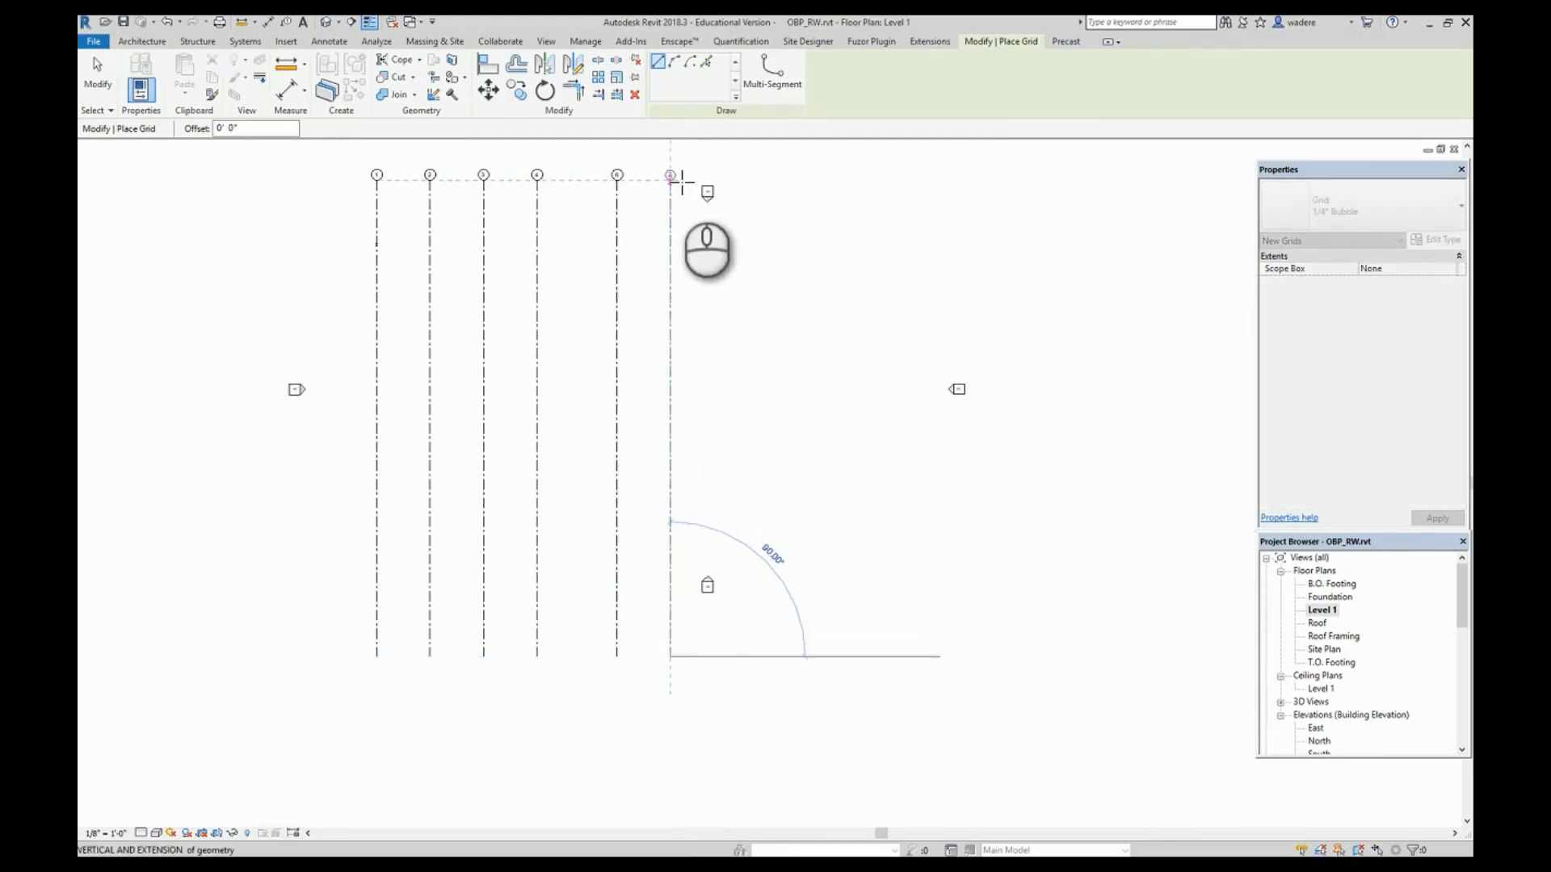
pyautogui.click(681, 183)
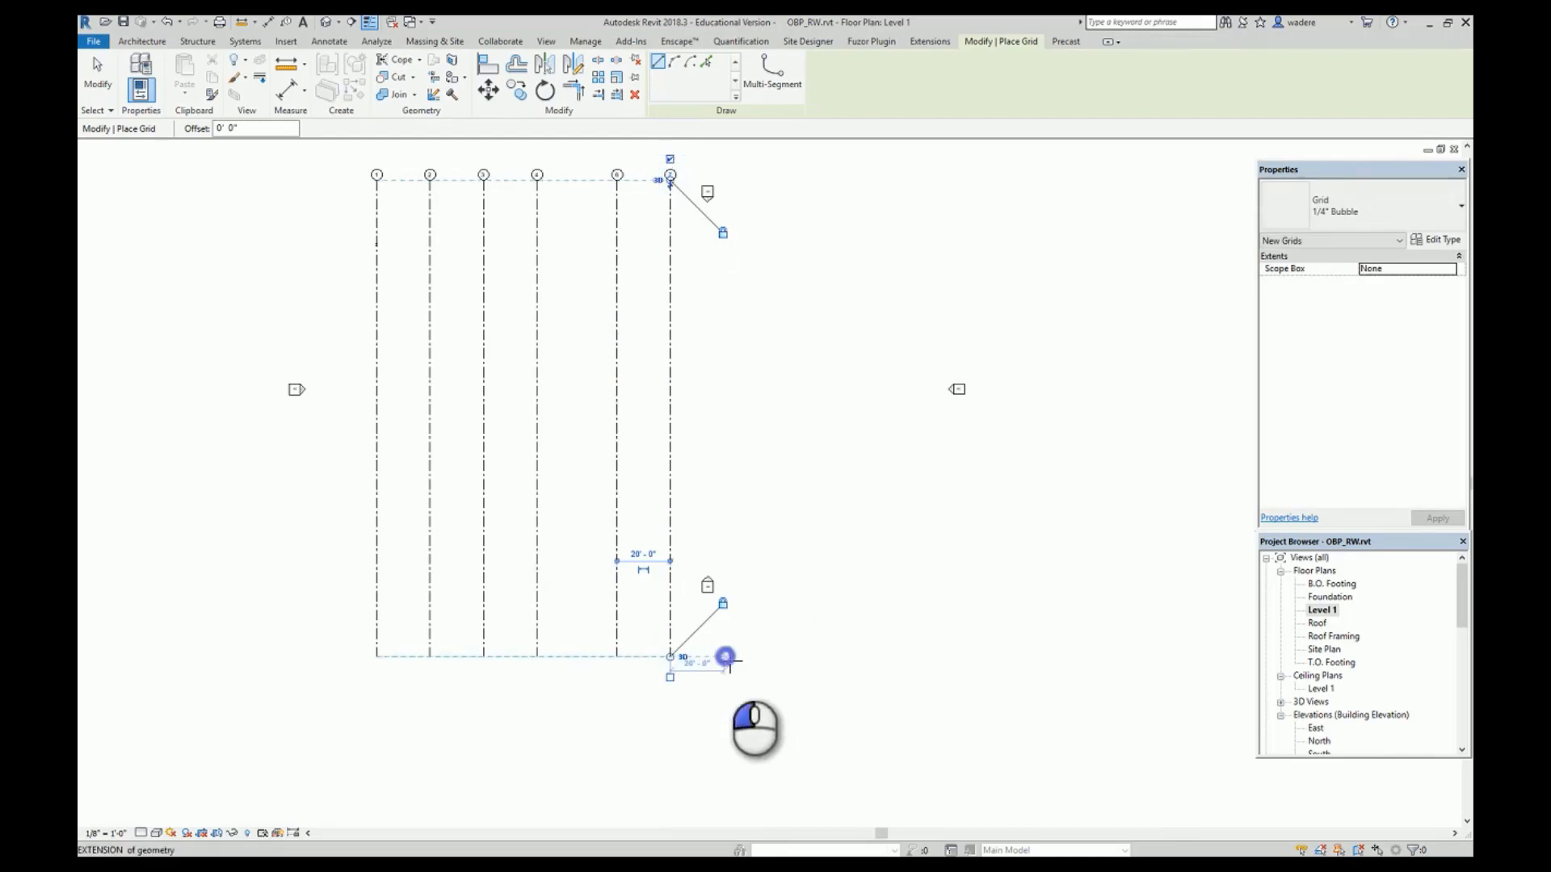
pyautogui.click(724, 656)
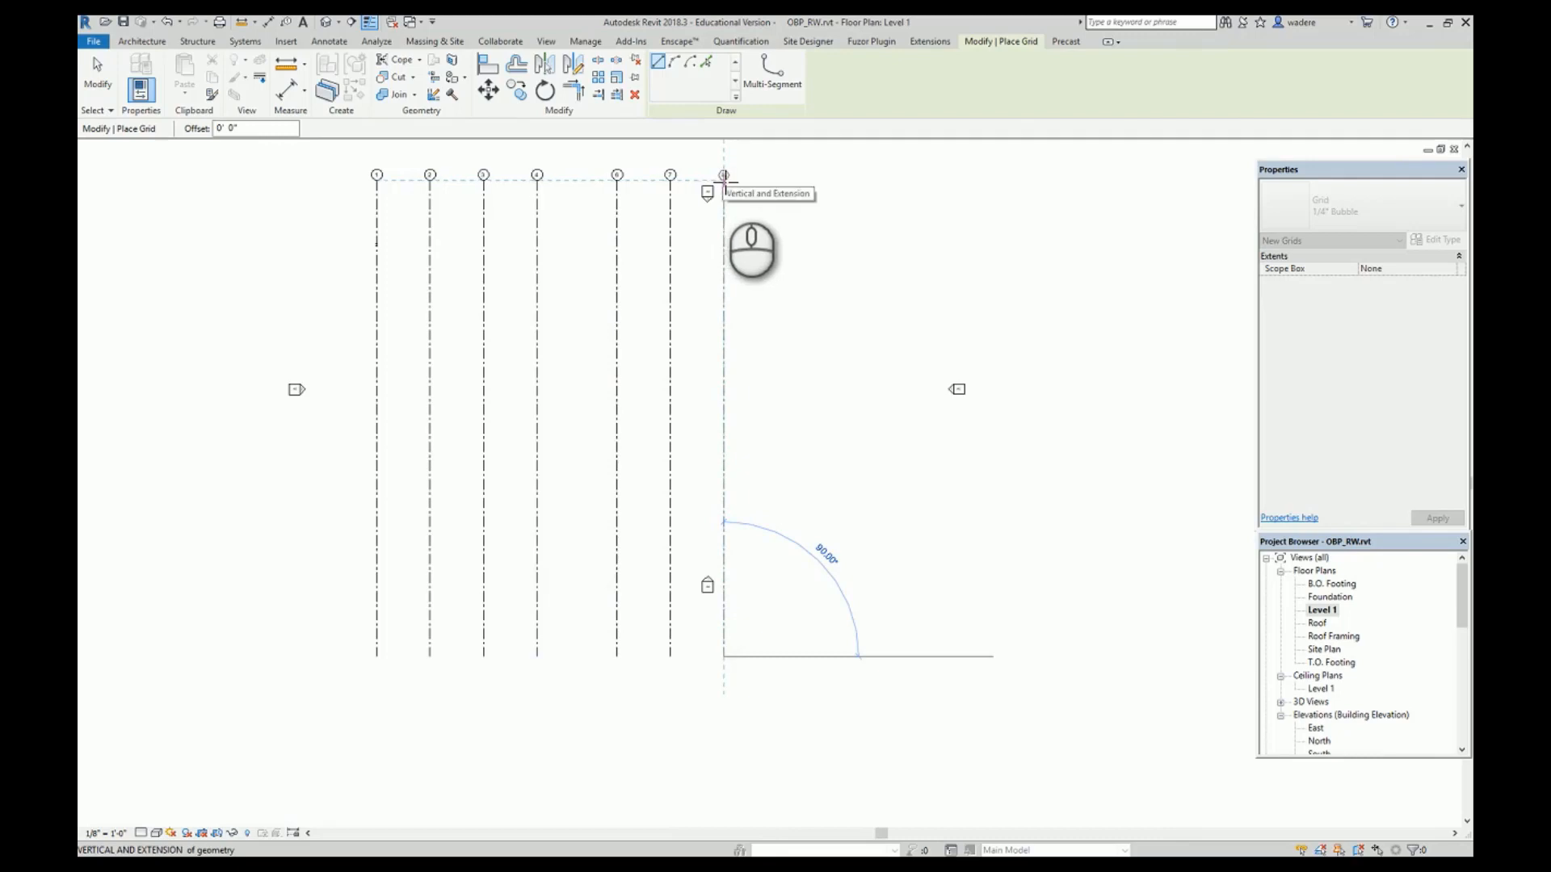
pyautogui.click(725, 179)
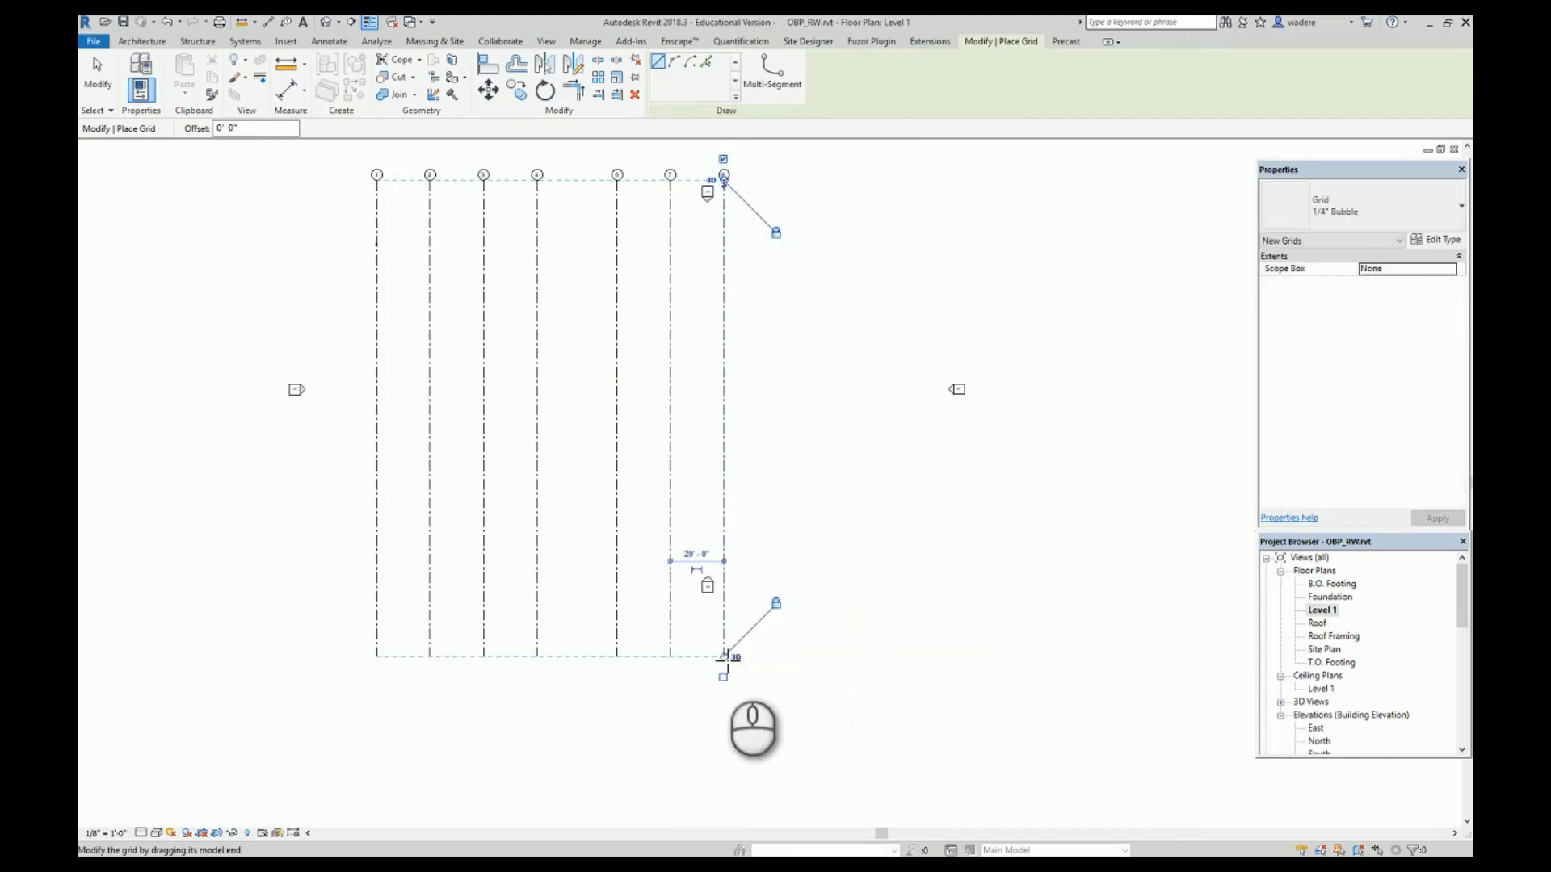
pyautogui.click(780, 654)
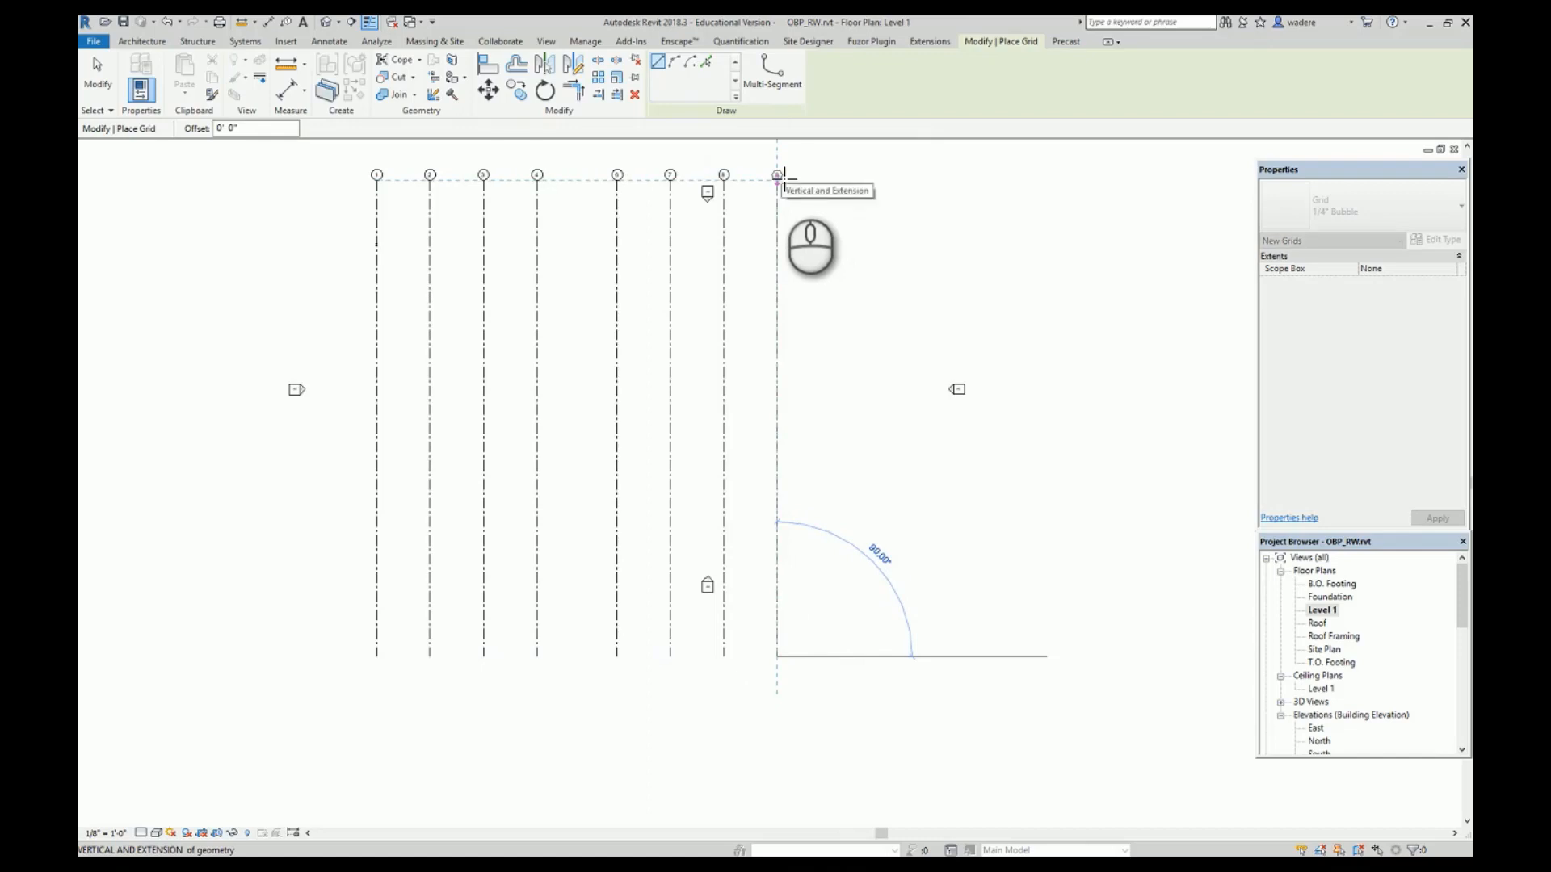
pyautogui.click(776, 174)
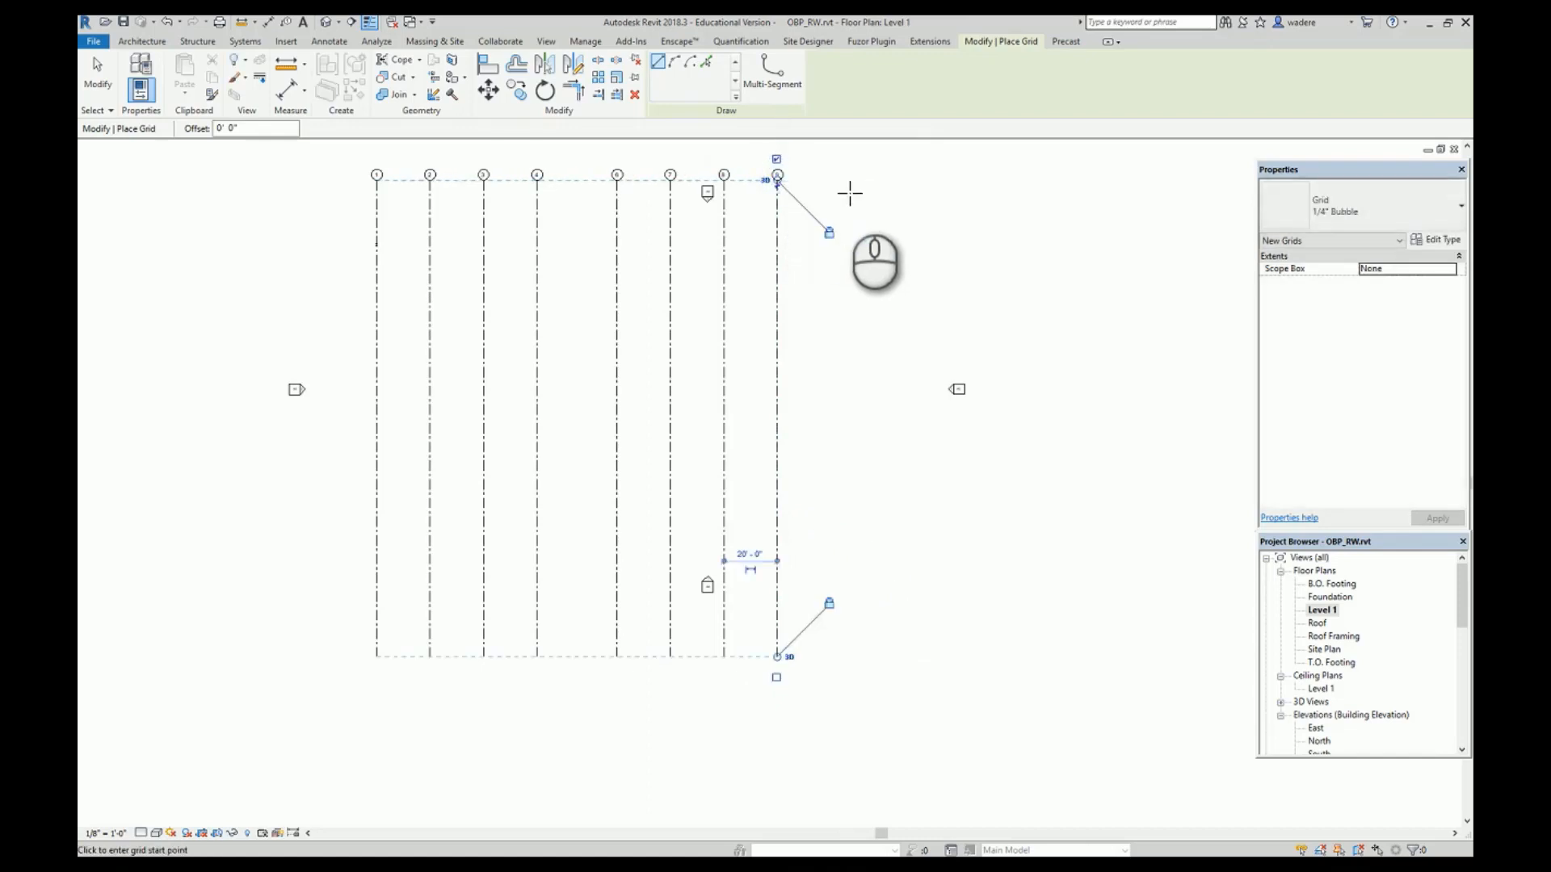
# Draw a horizontal grid line through the column, running from beyond the last vertical grid line to just past grid 1.
pyautogui.press('Escape')
pyautogui.press('Escape')
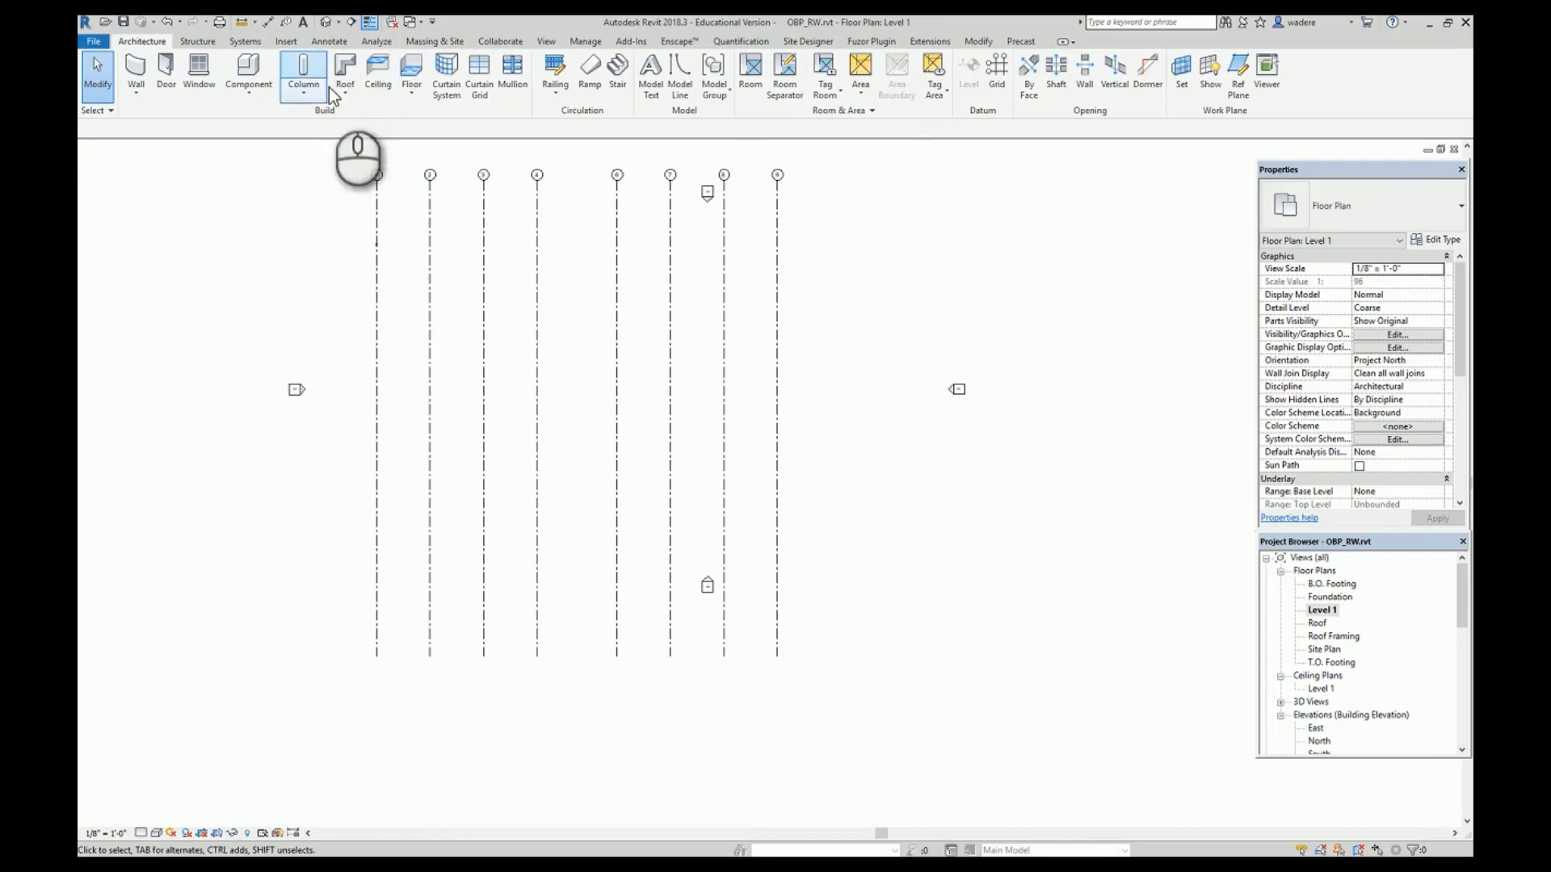
pyautogui.press('g')
pyautogui.press('r')
pyautogui.click(152, 42)
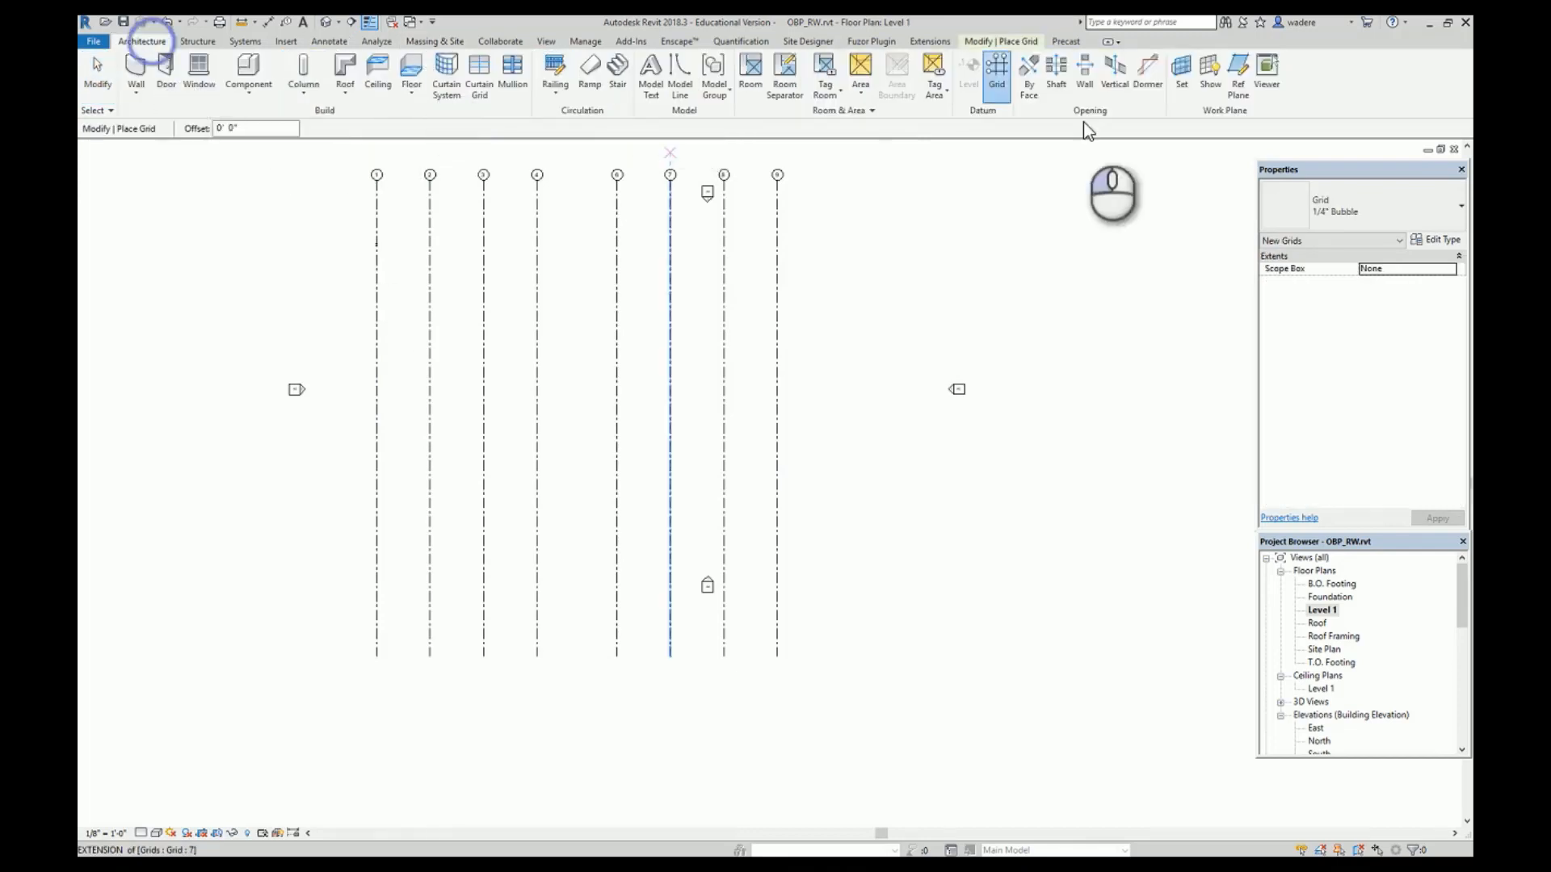
pyautogui.click(994, 85)
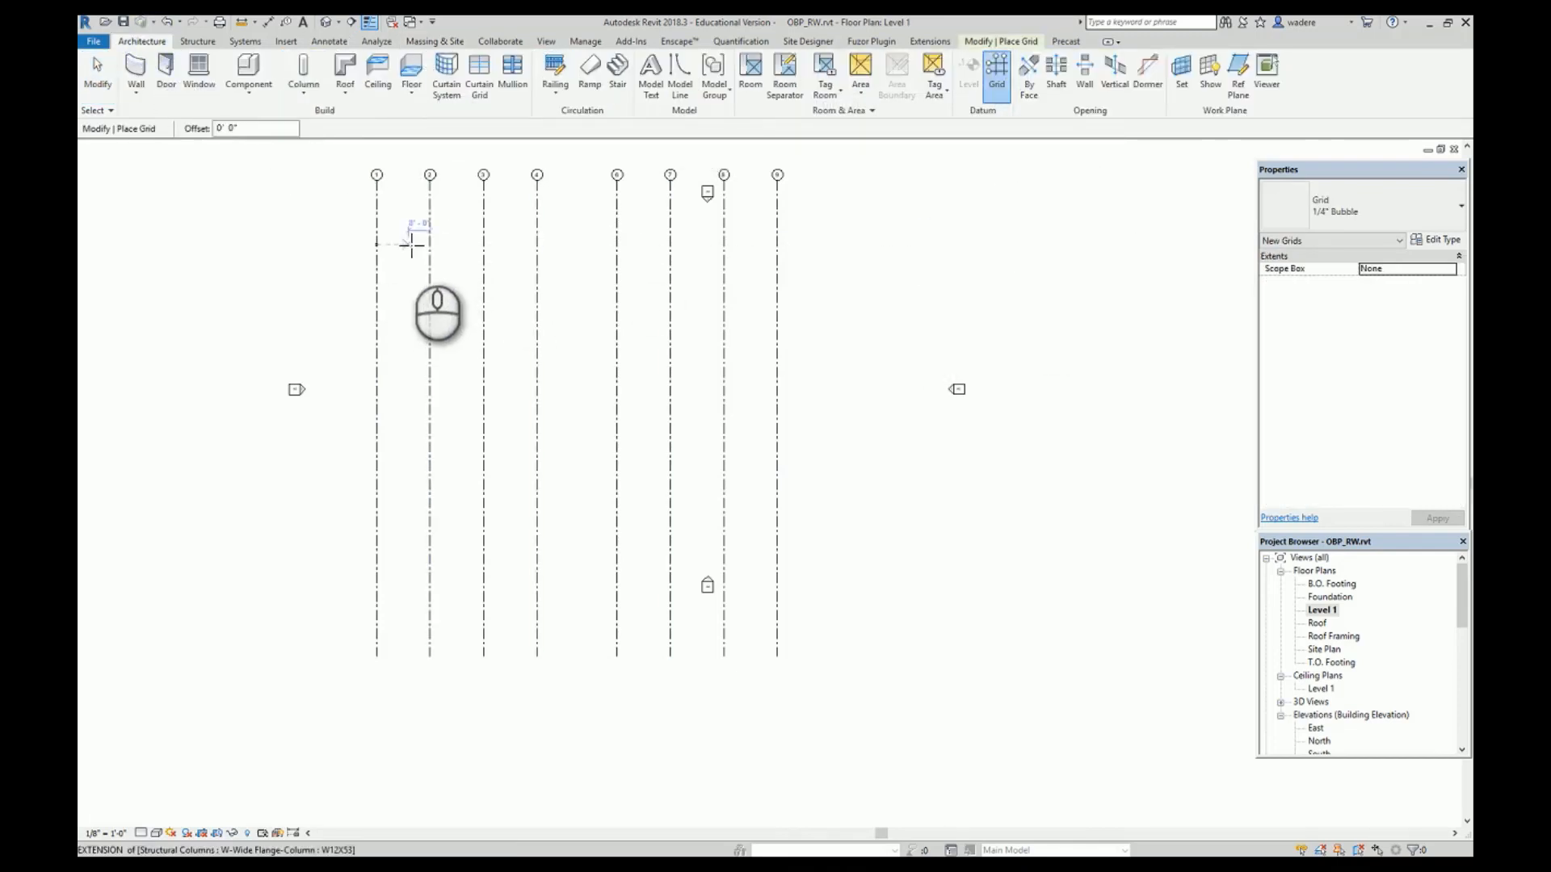
pyautogui.click(820, 243)
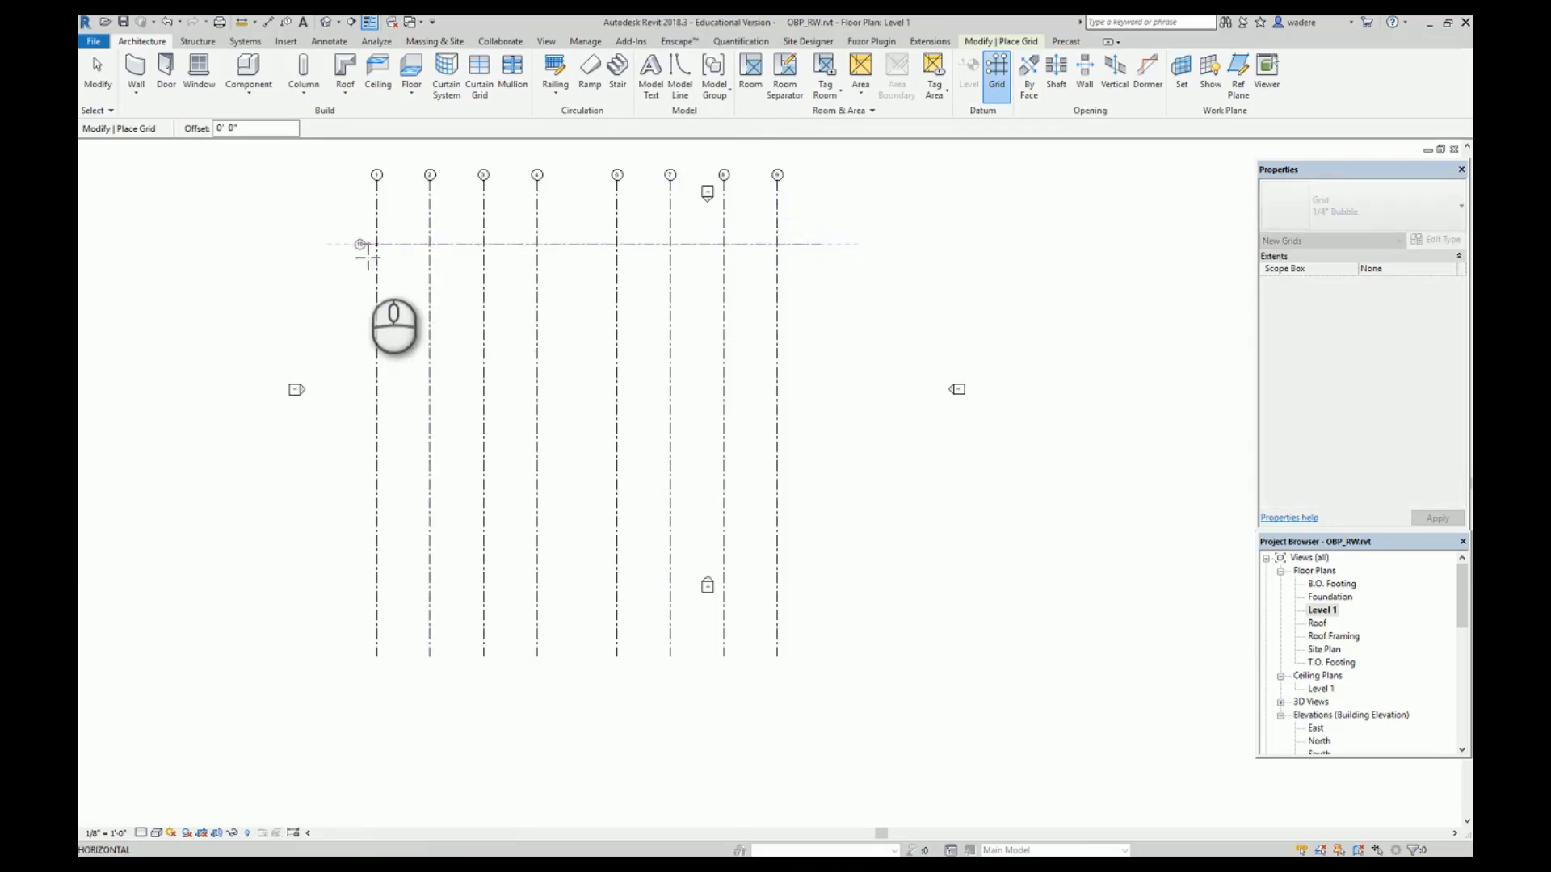
pyautogui.click(335, 244)
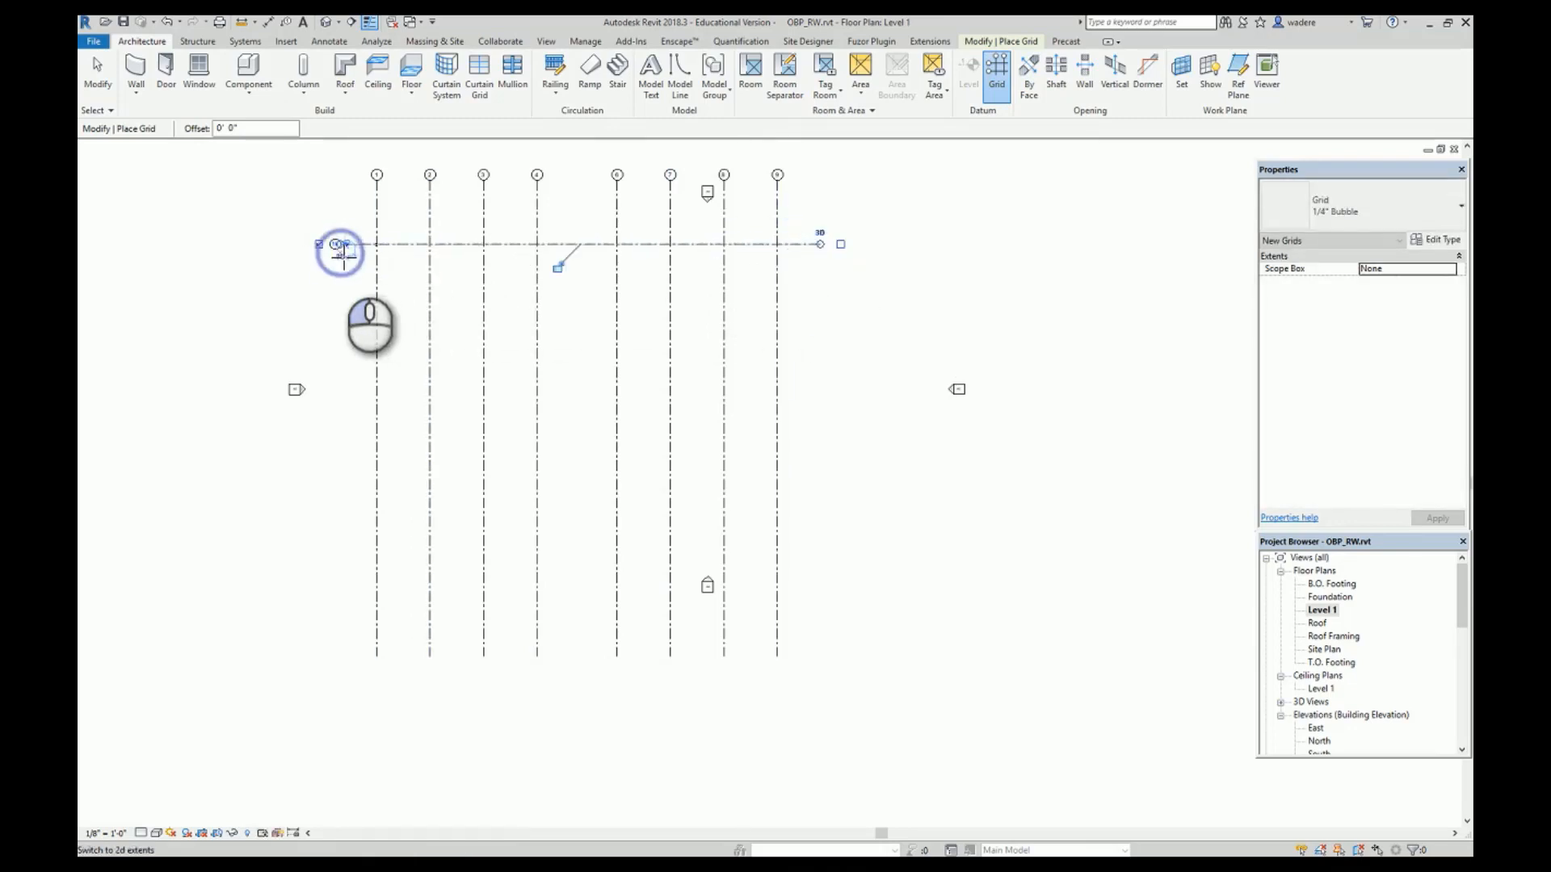
pyautogui.press('Escape')
# Rename the horizontal grid line as A.
pyautogui.scroll(3, 347, 269)
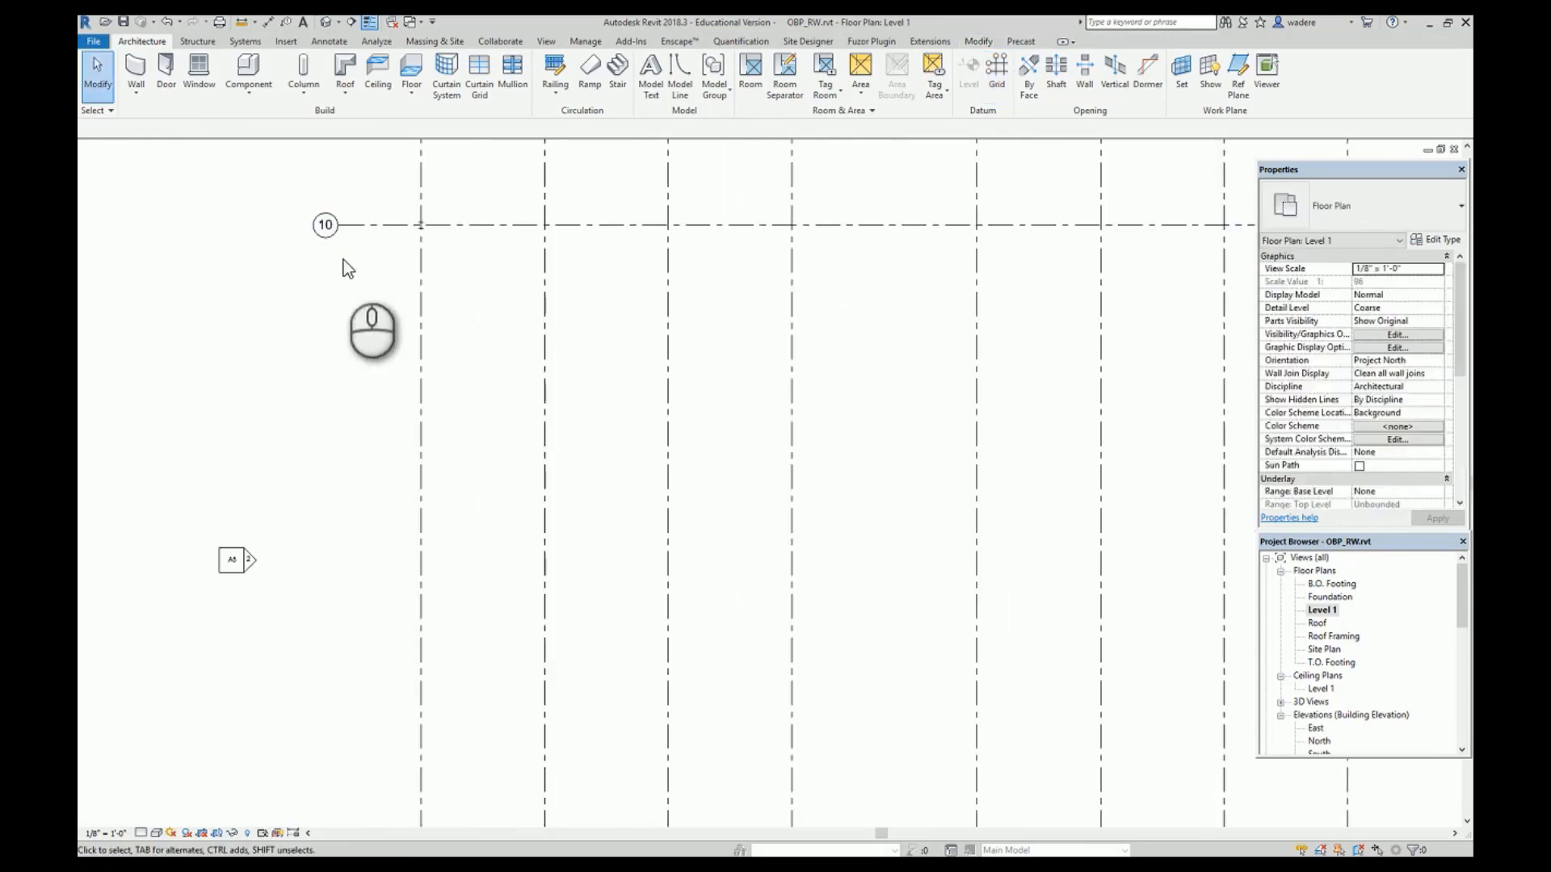
pyautogui.click(317, 226)
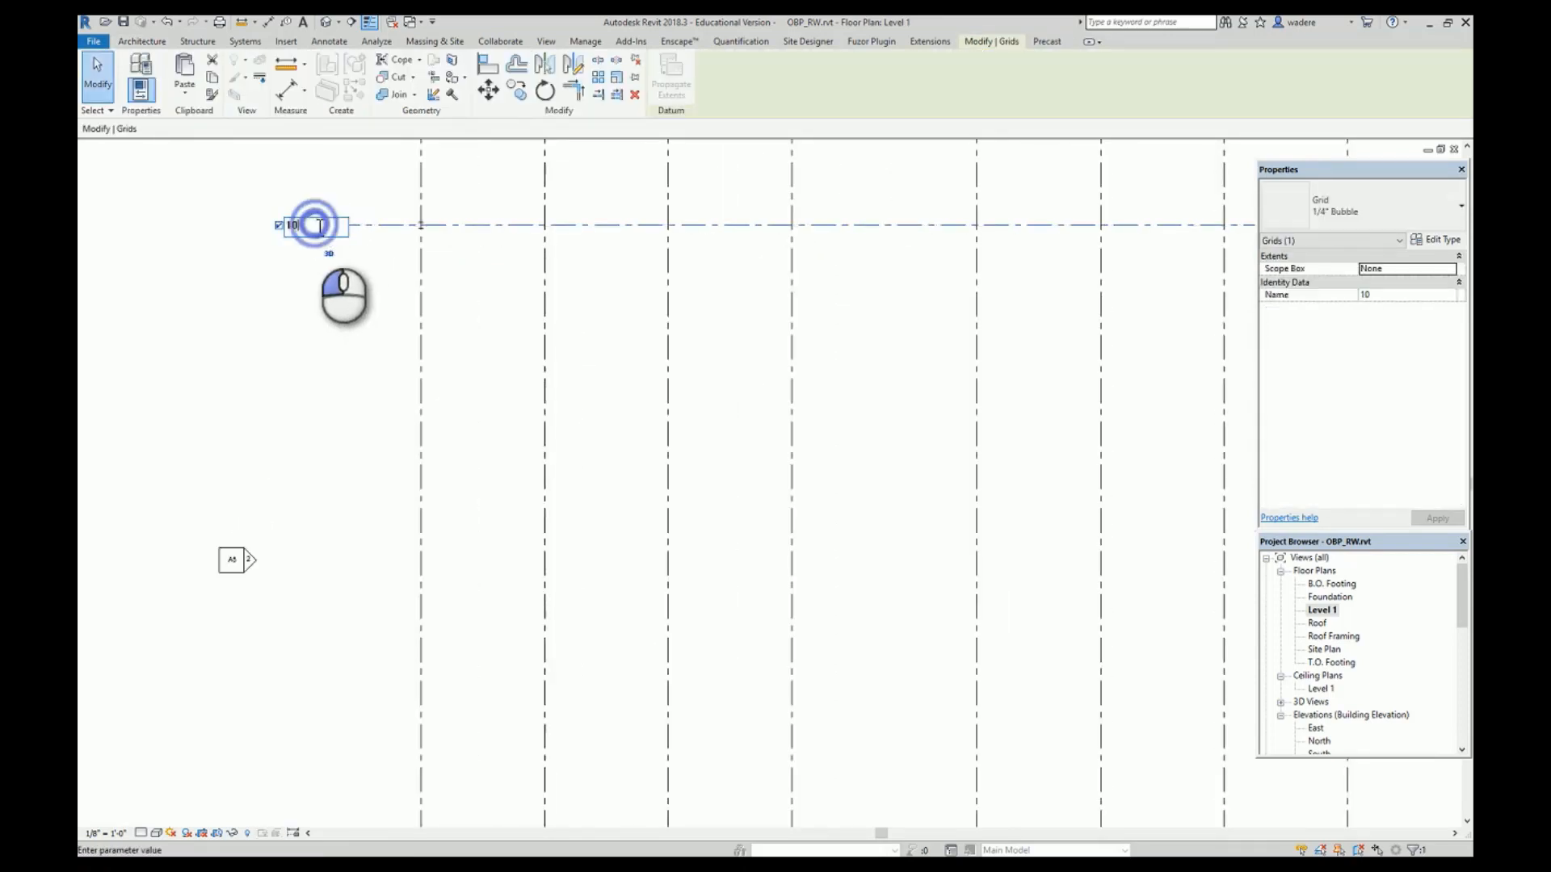
pyautogui.click(316, 224)
pyautogui.write('A')
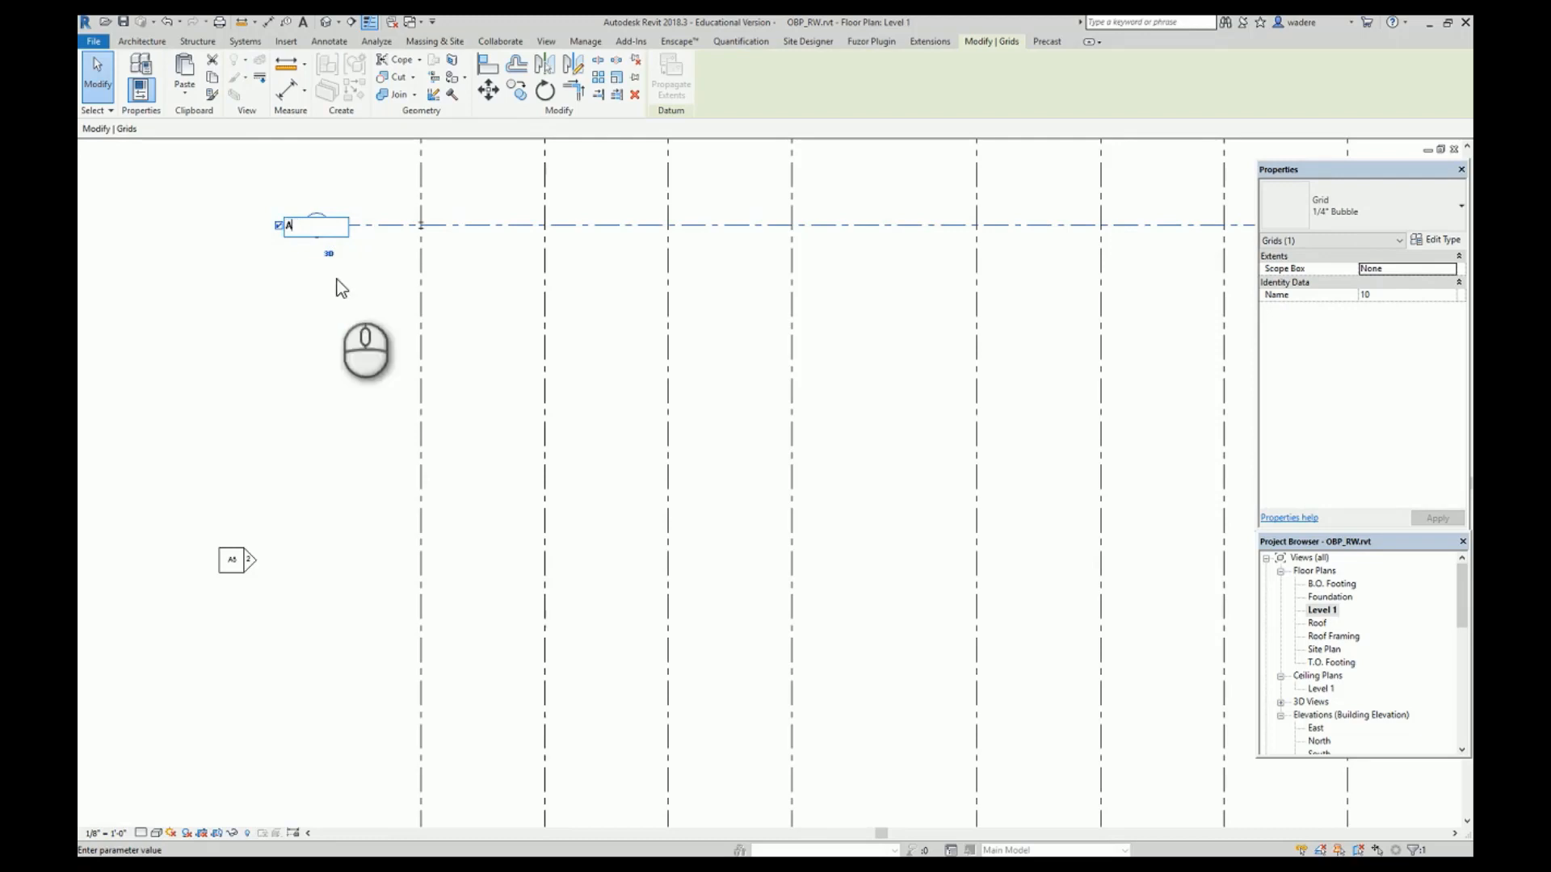
pyautogui.press('Return')
# Draw four more horizontal grid lines below grid A, spaced 20'-0" apart and aligned with its ends.
pyautogui.scroll(-3, 485, 351)
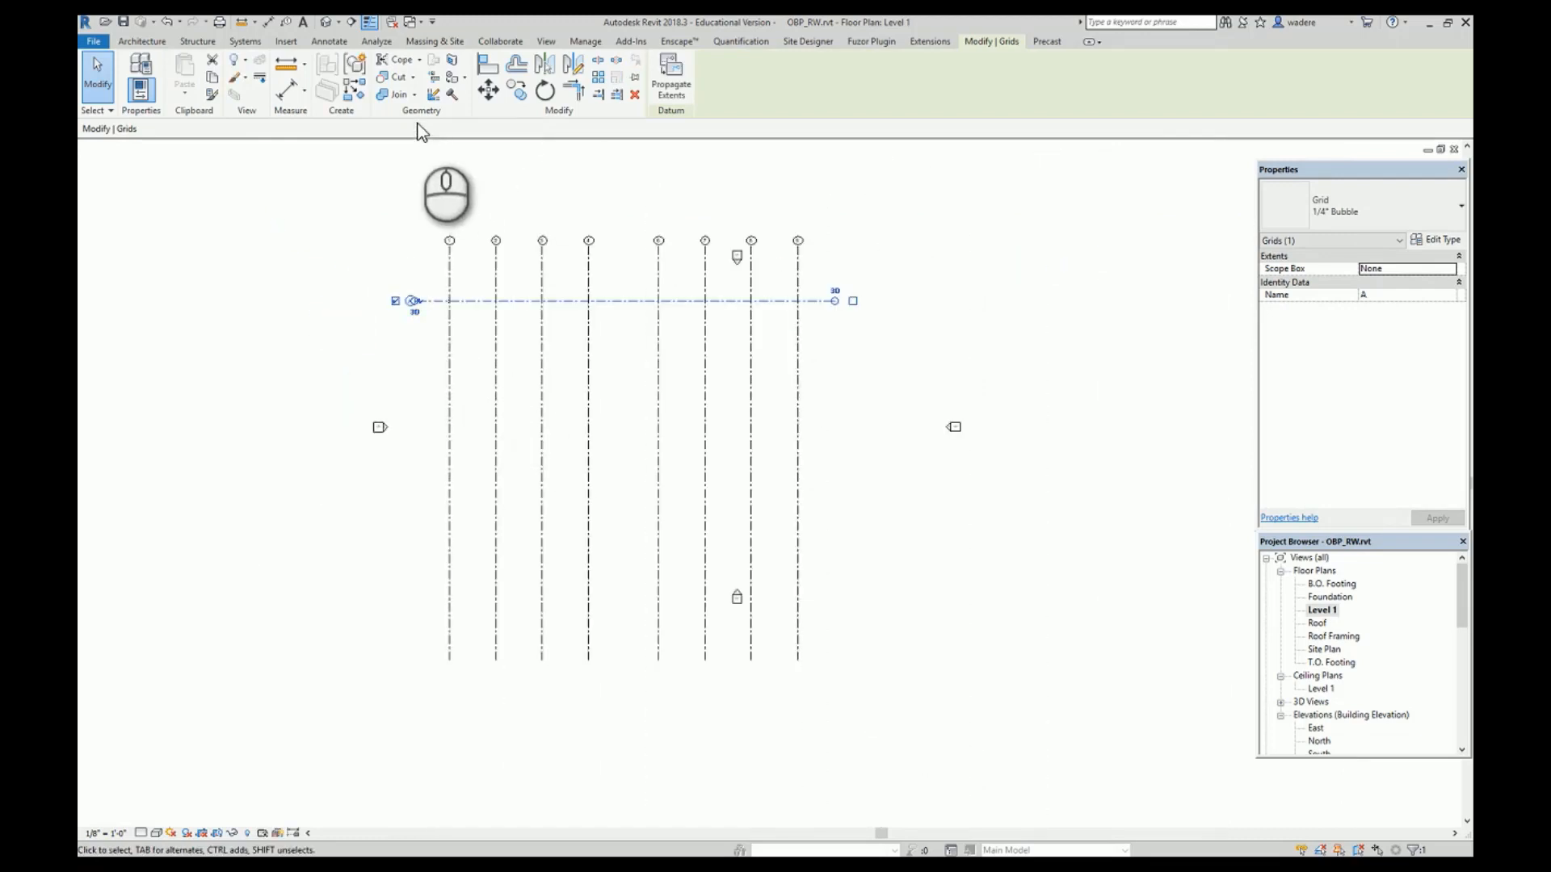
pyautogui.click(142, 40)
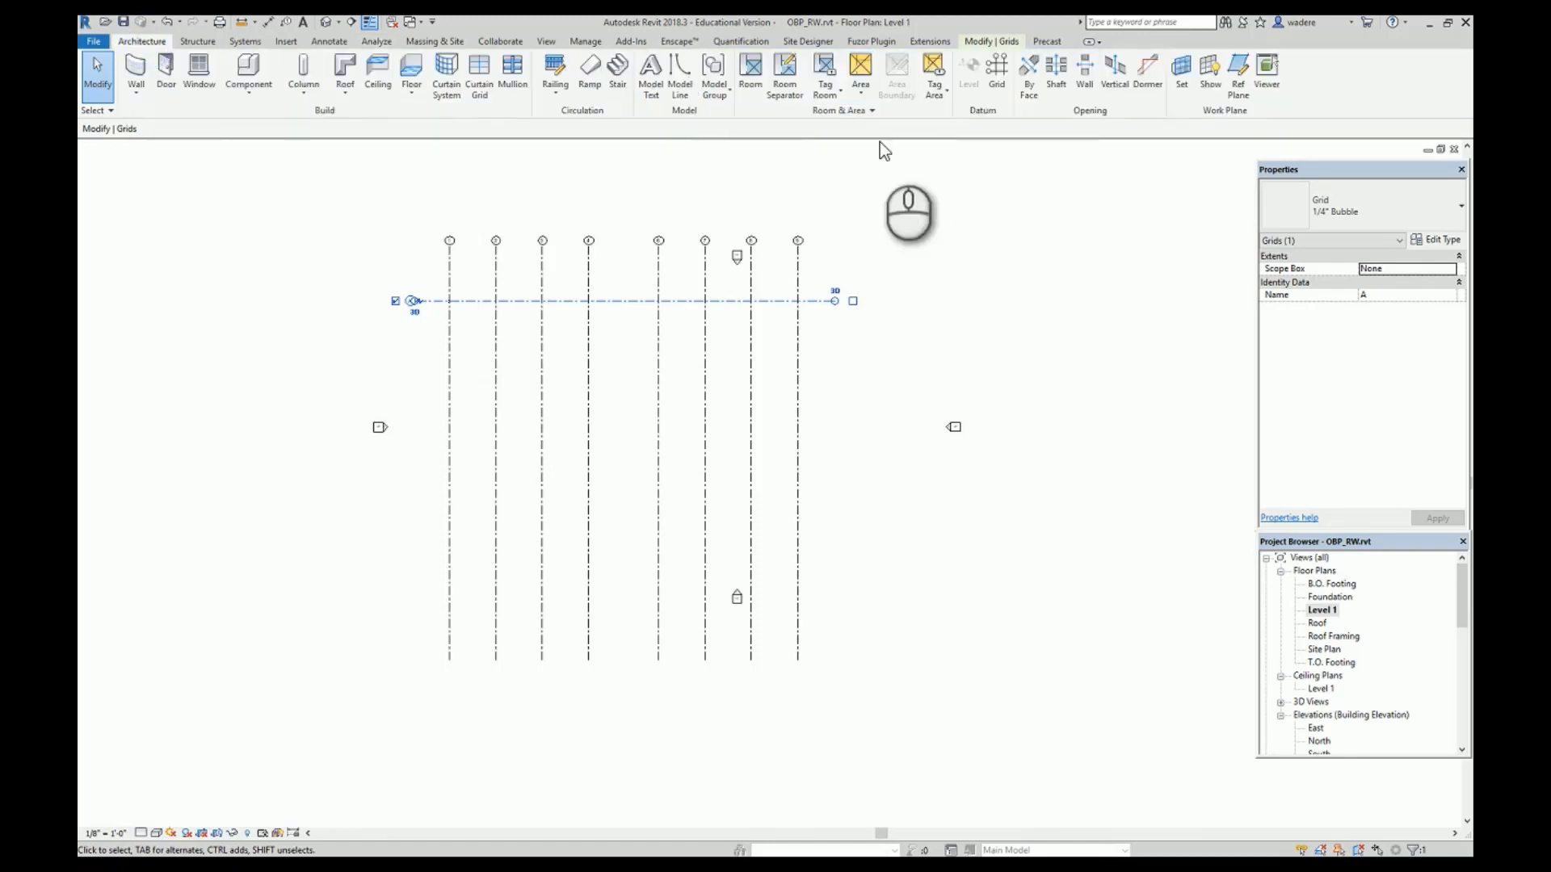
pyautogui.click(998, 80)
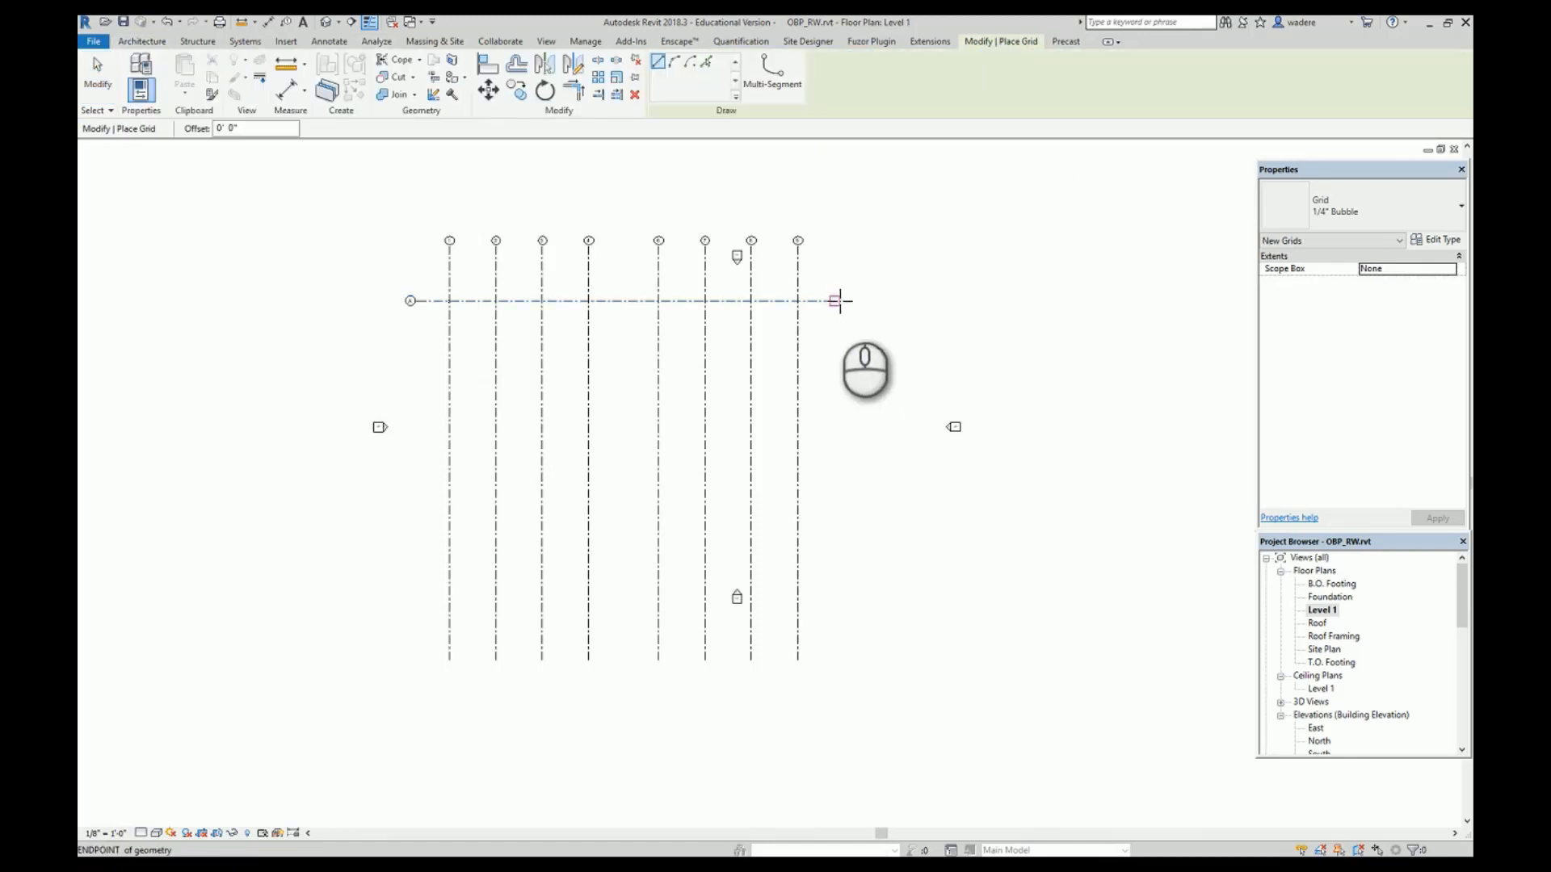
pyautogui.click(834, 301)
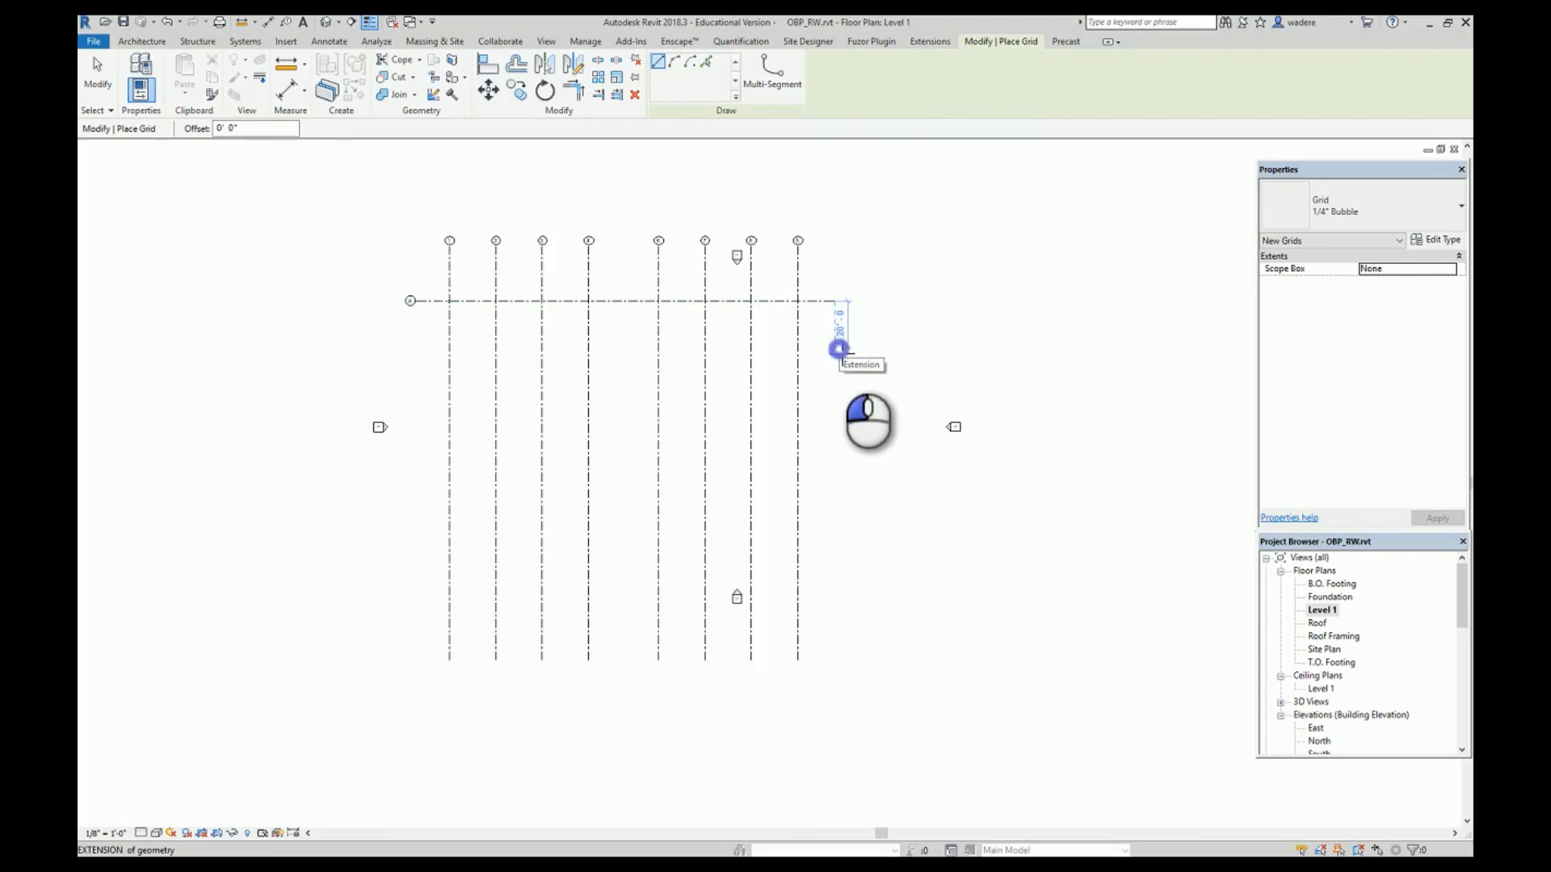
pyautogui.click(839, 349)
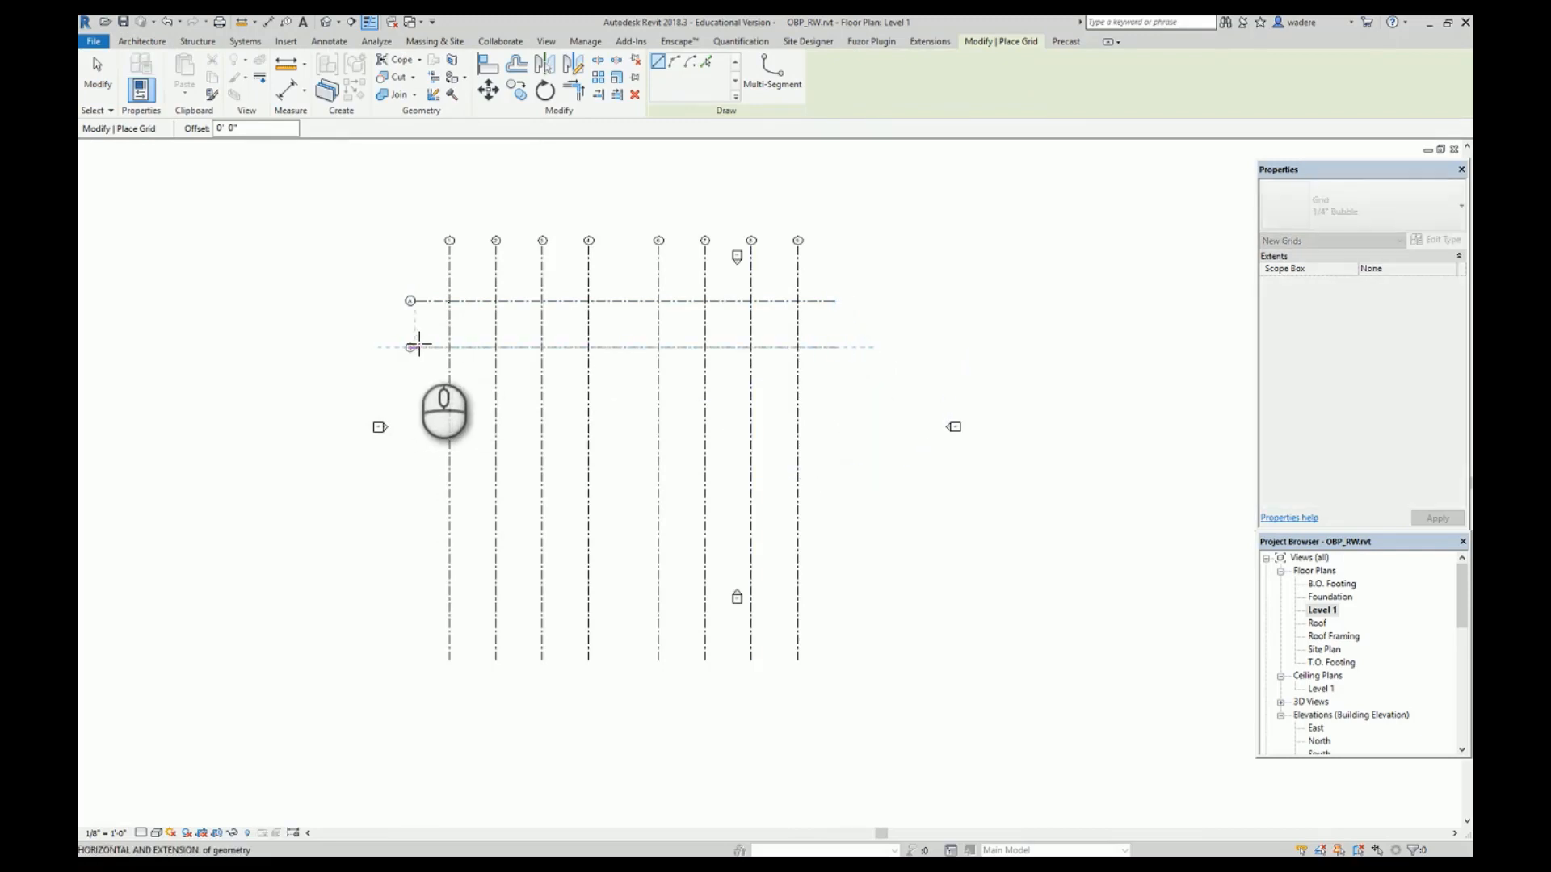
pyautogui.click(412, 347)
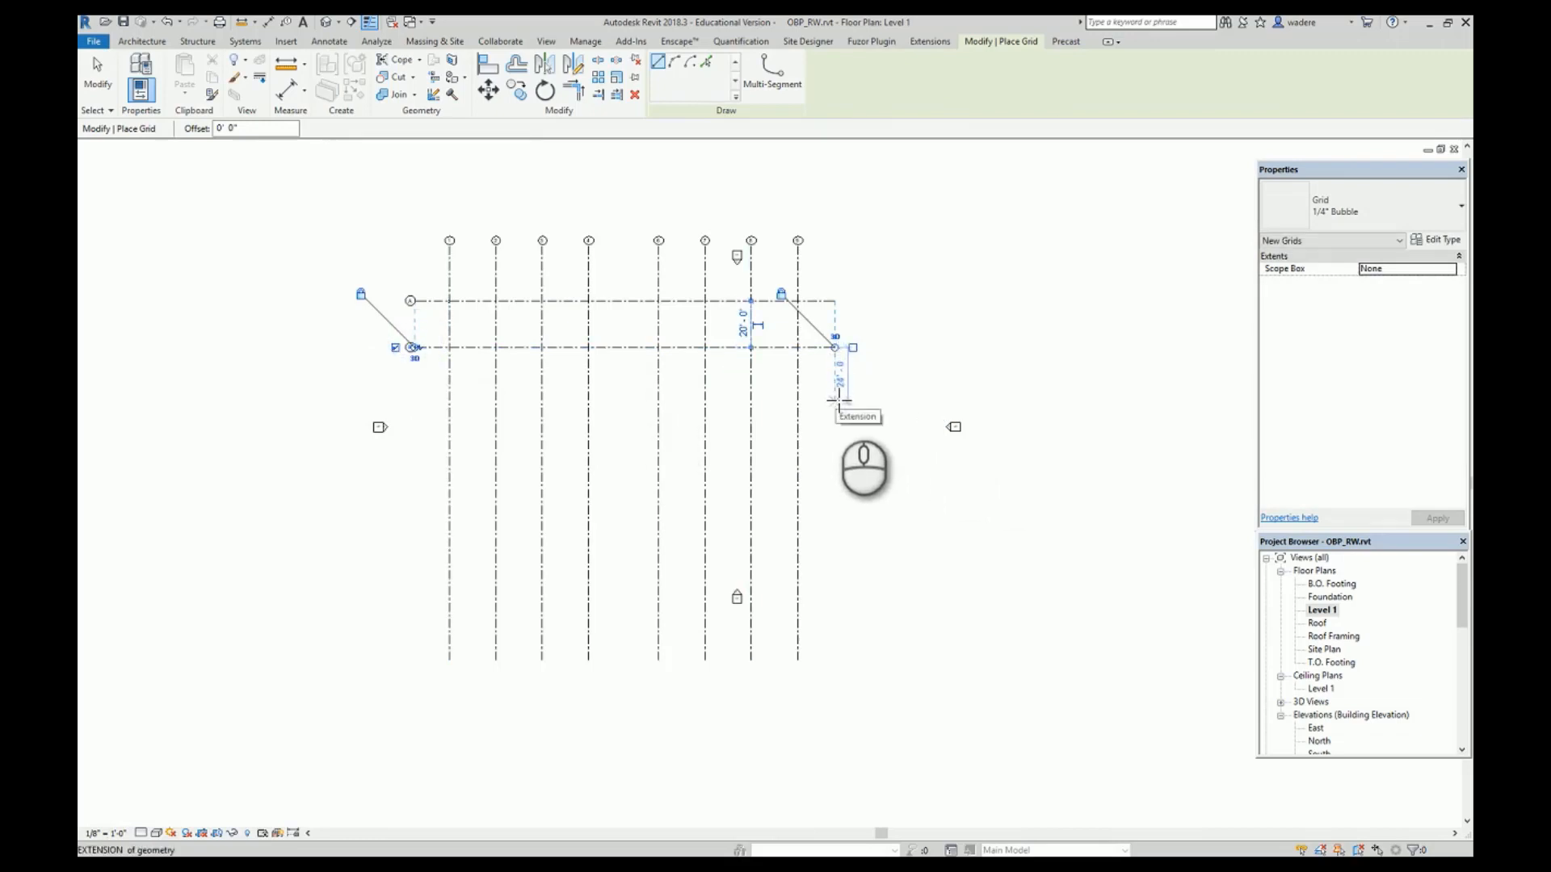
pyautogui.click(837, 394)
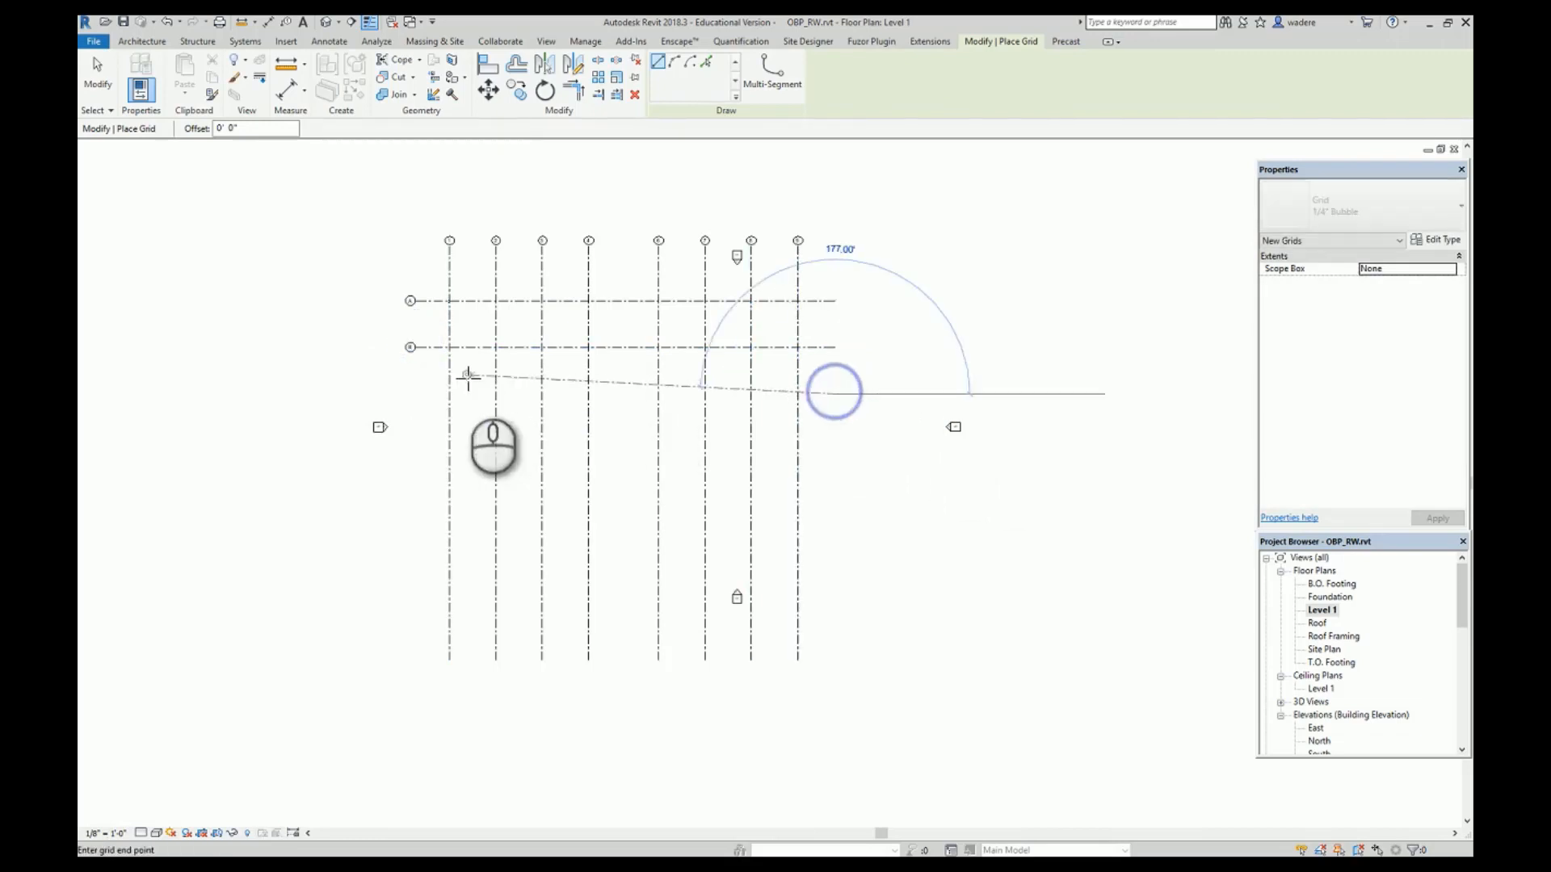
pyautogui.click(418, 395)
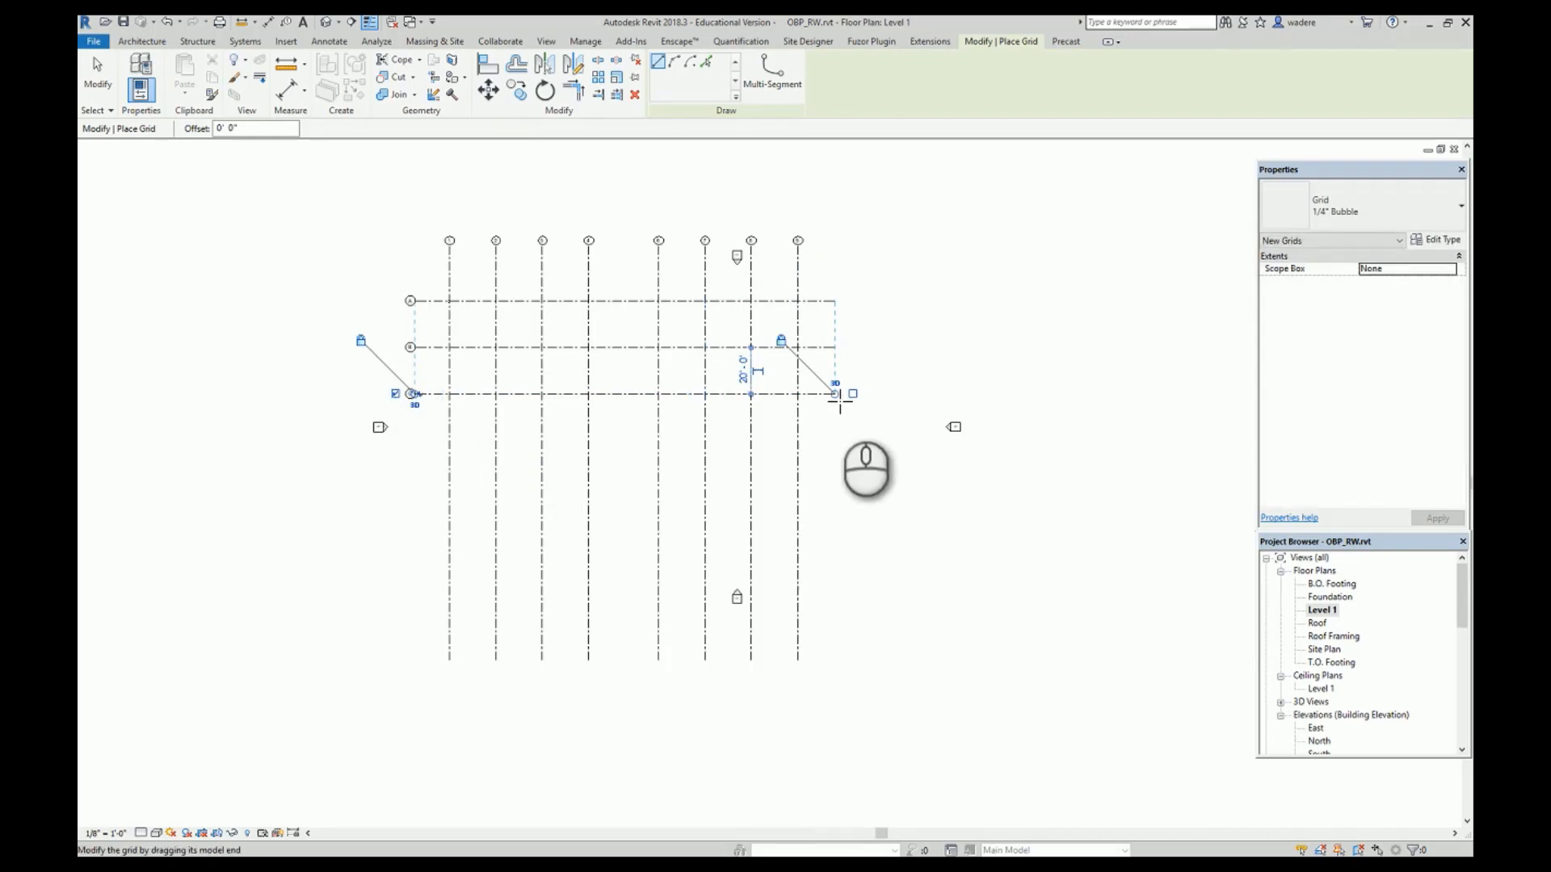
pyautogui.click(836, 441)
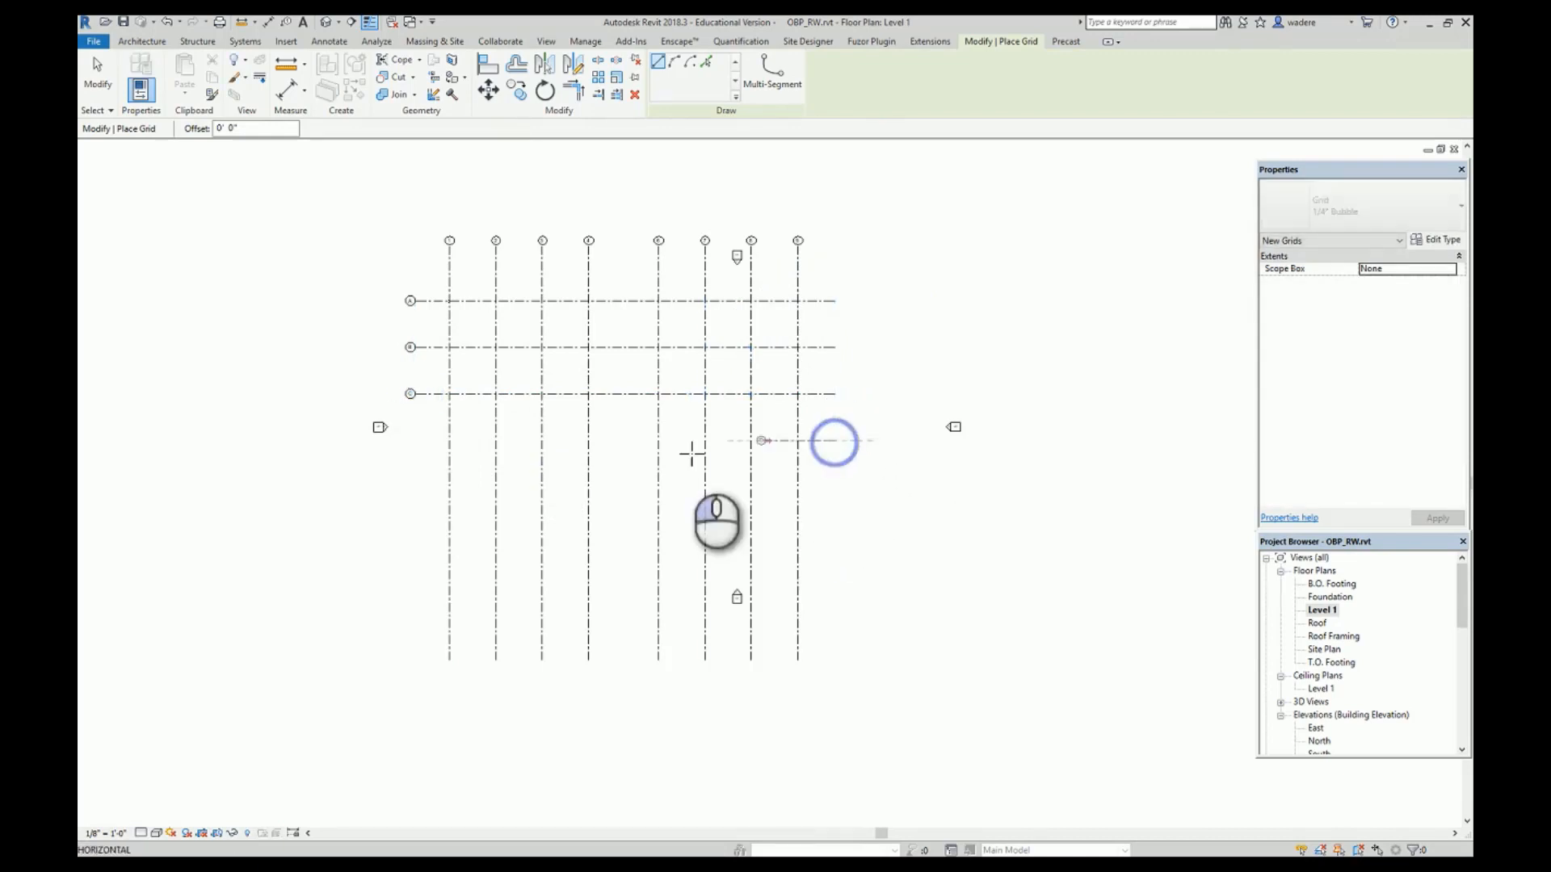
pyautogui.click(413, 441)
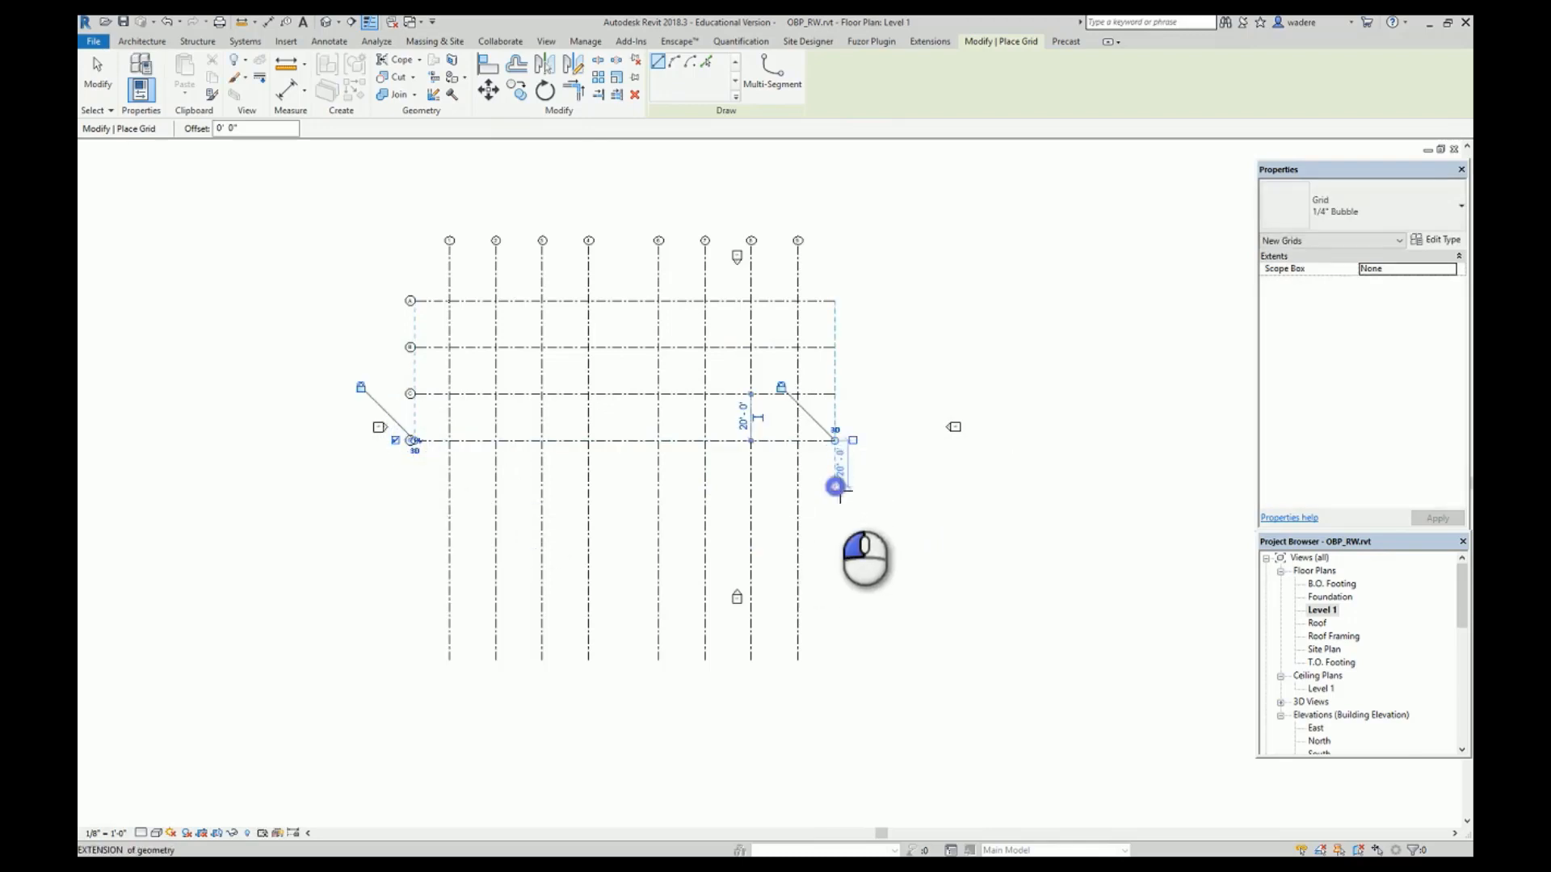
pyautogui.click(837, 486)
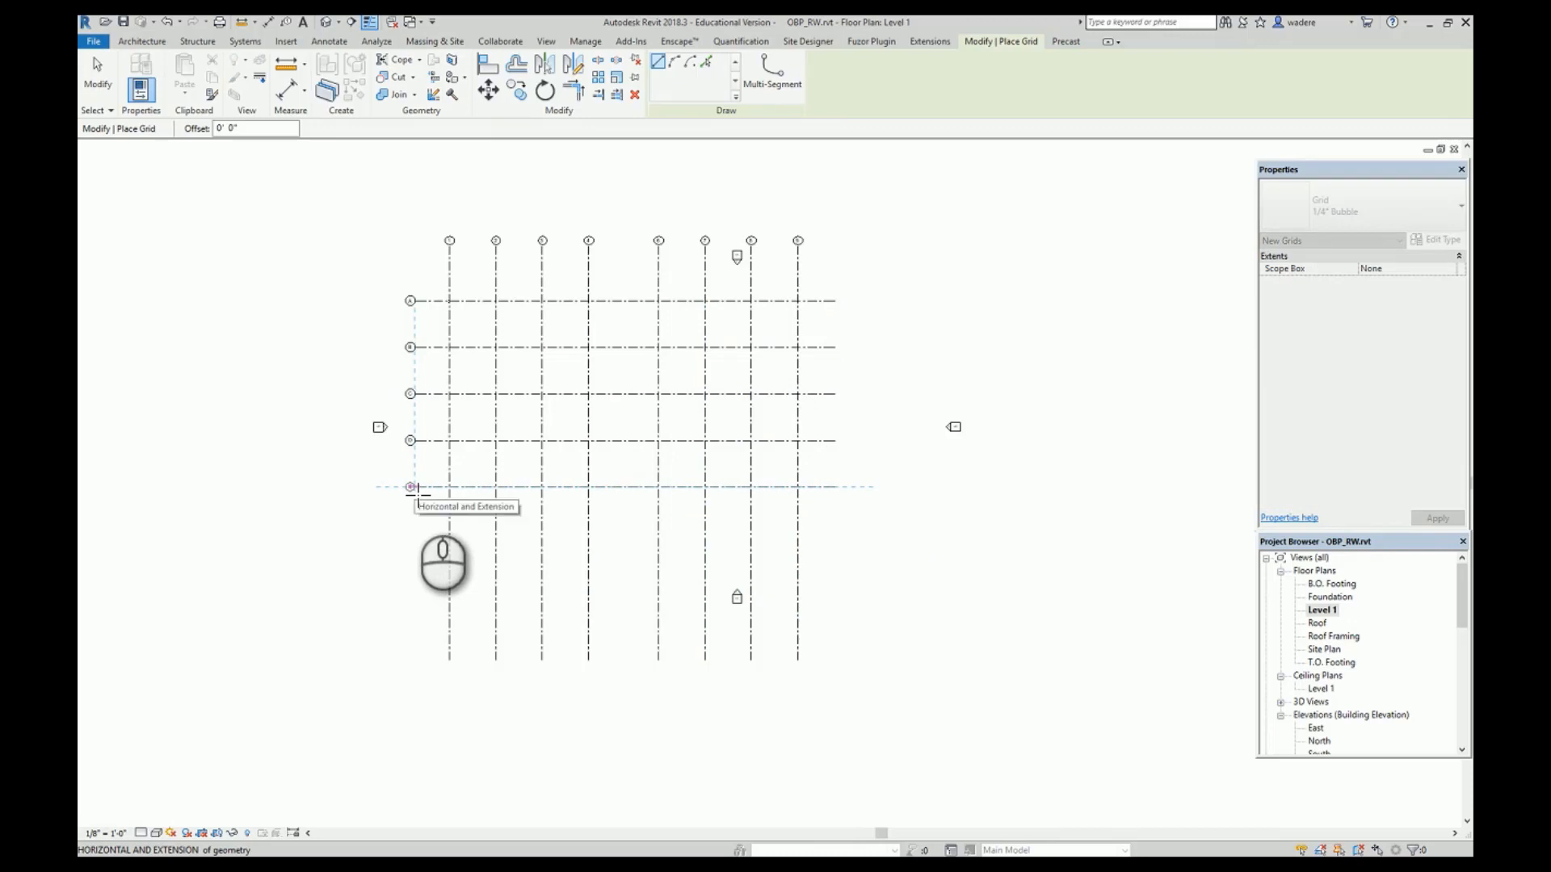
pyautogui.click(411, 486)
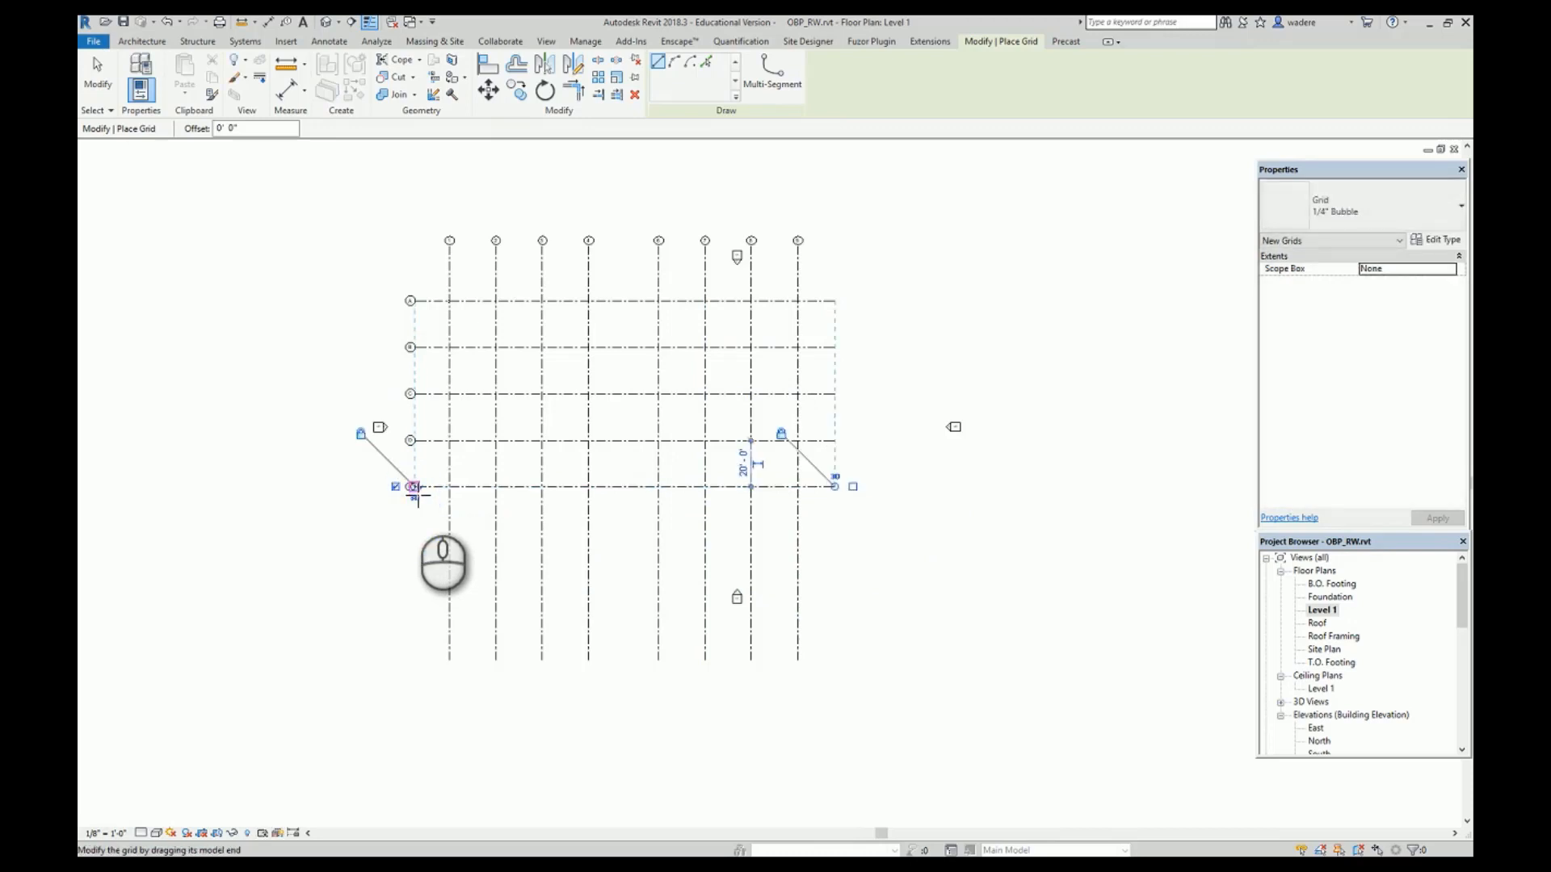
# Draw a sixth horizontal grid line 12'-0" below grid E, aligned with the ends of the others.
pyautogui.click(836, 512)
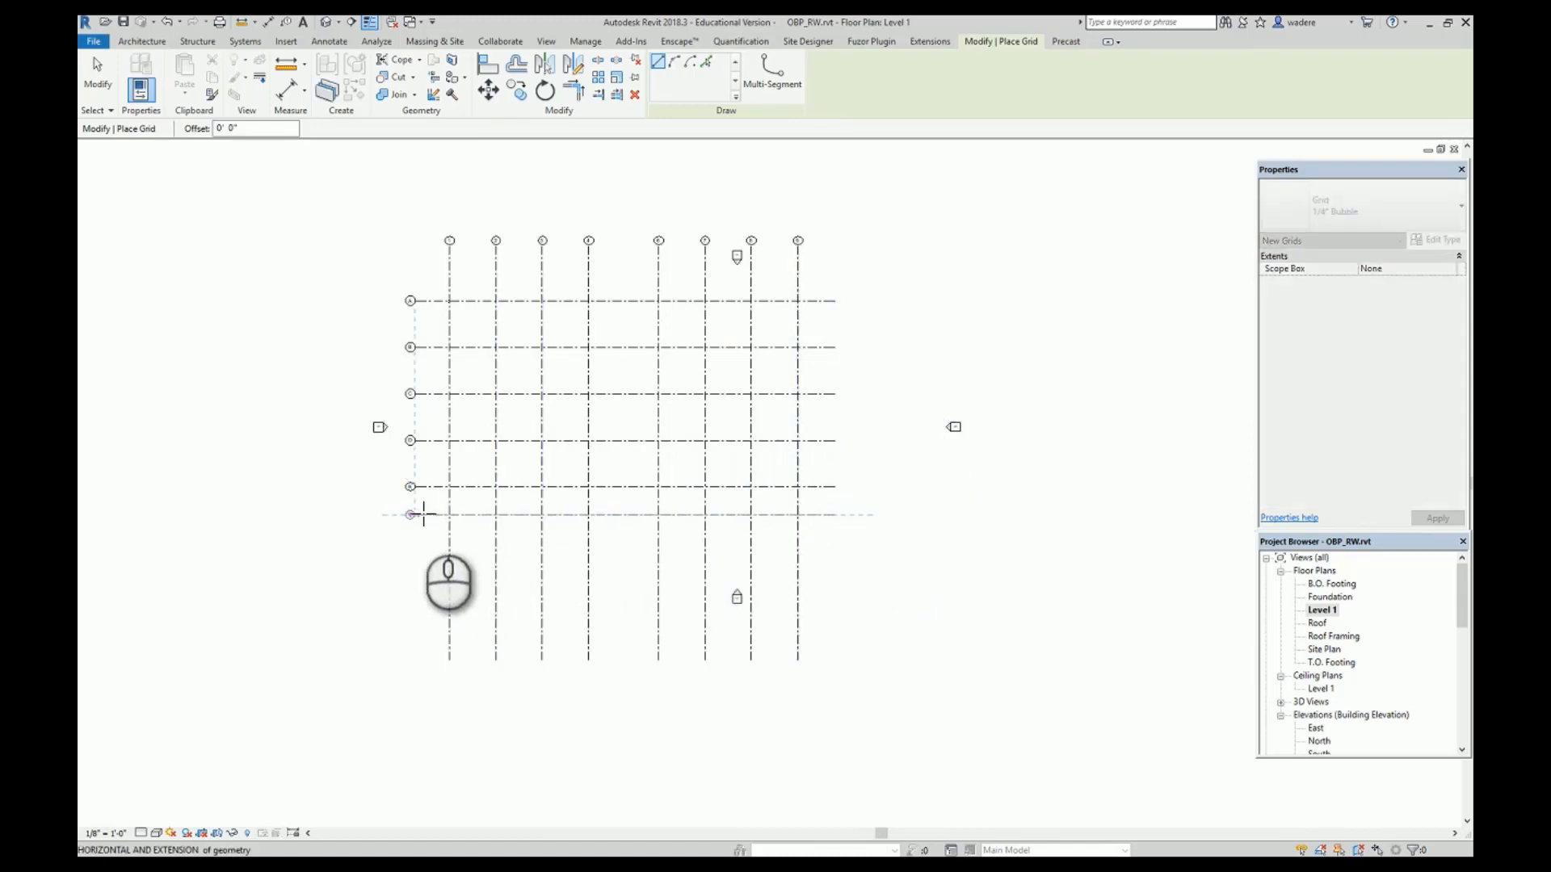
pyautogui.click(423, 514)
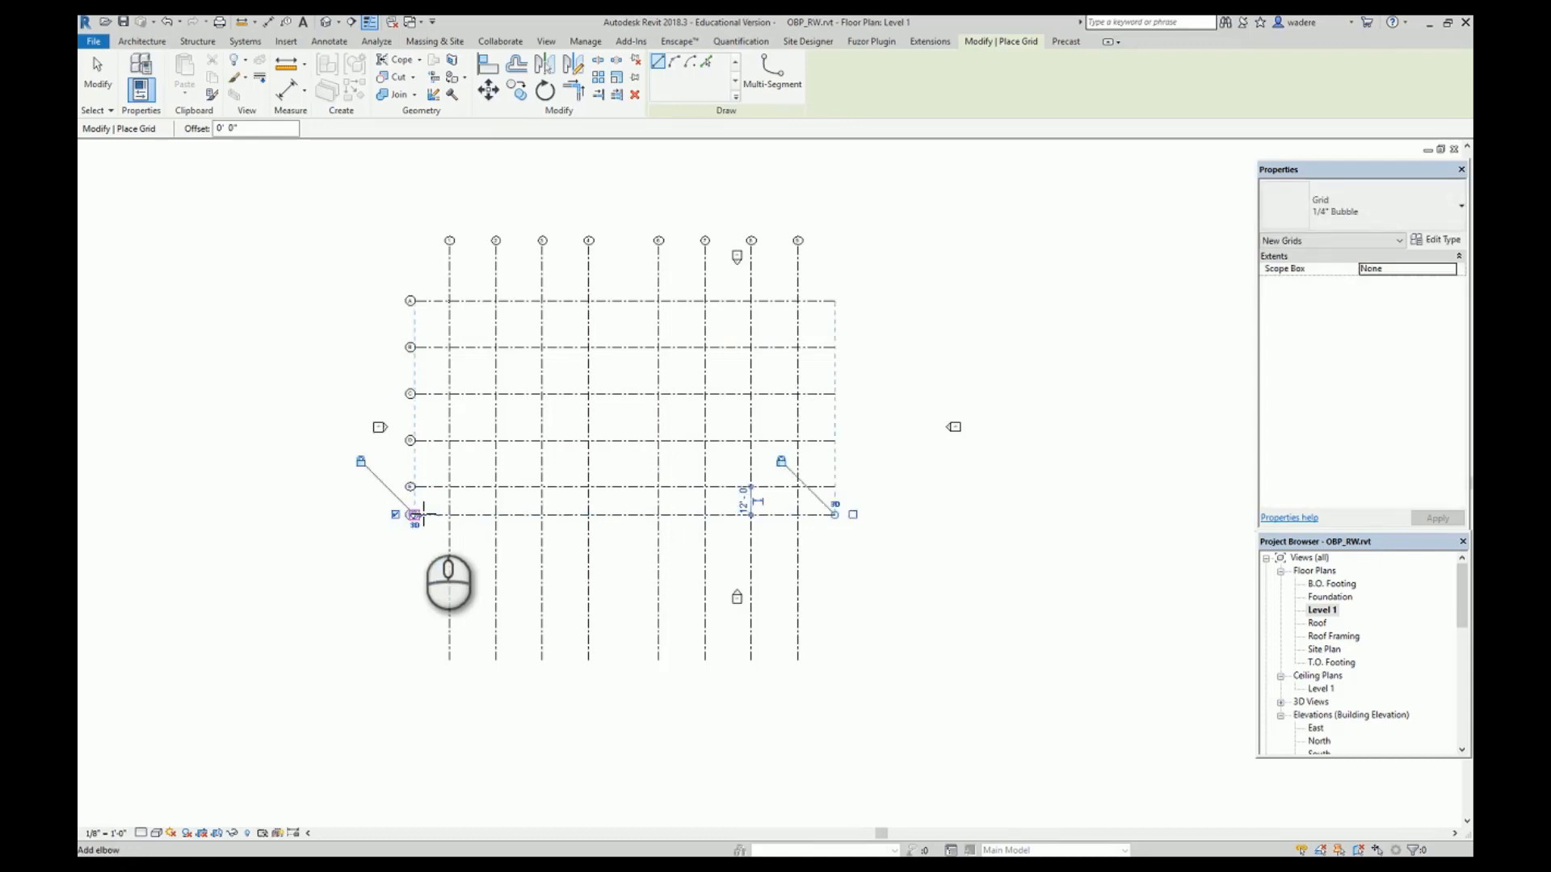
pyautogui.press('Escape')
pyautogui.press('Escape')
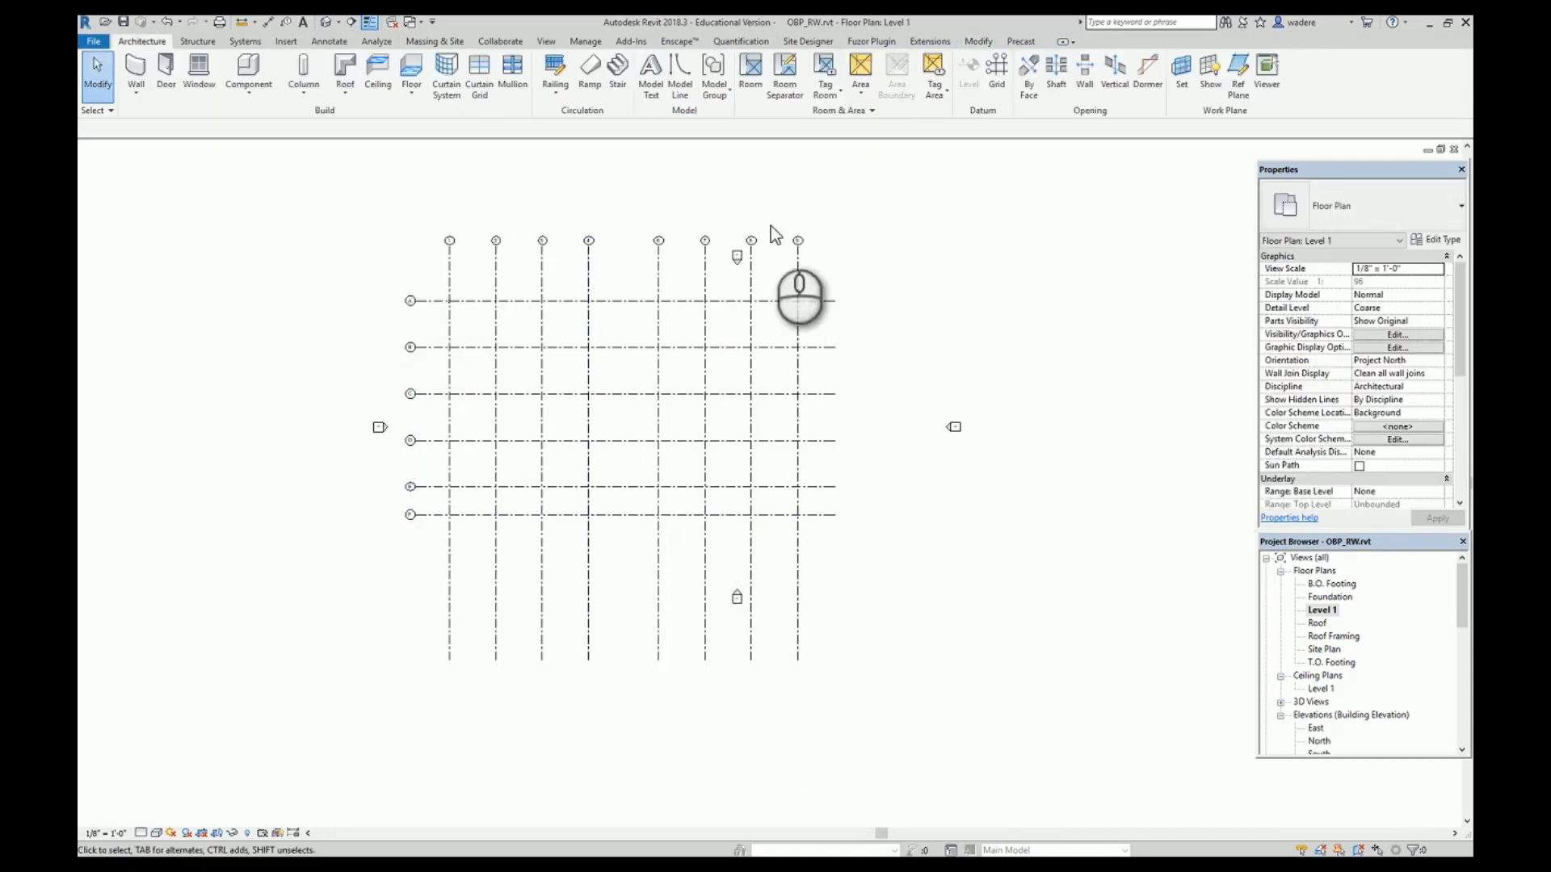
# Shorten the vertical grid lines at both ends so they run from just above grid A to just below grid F.
pyautogui.click(448, 259)
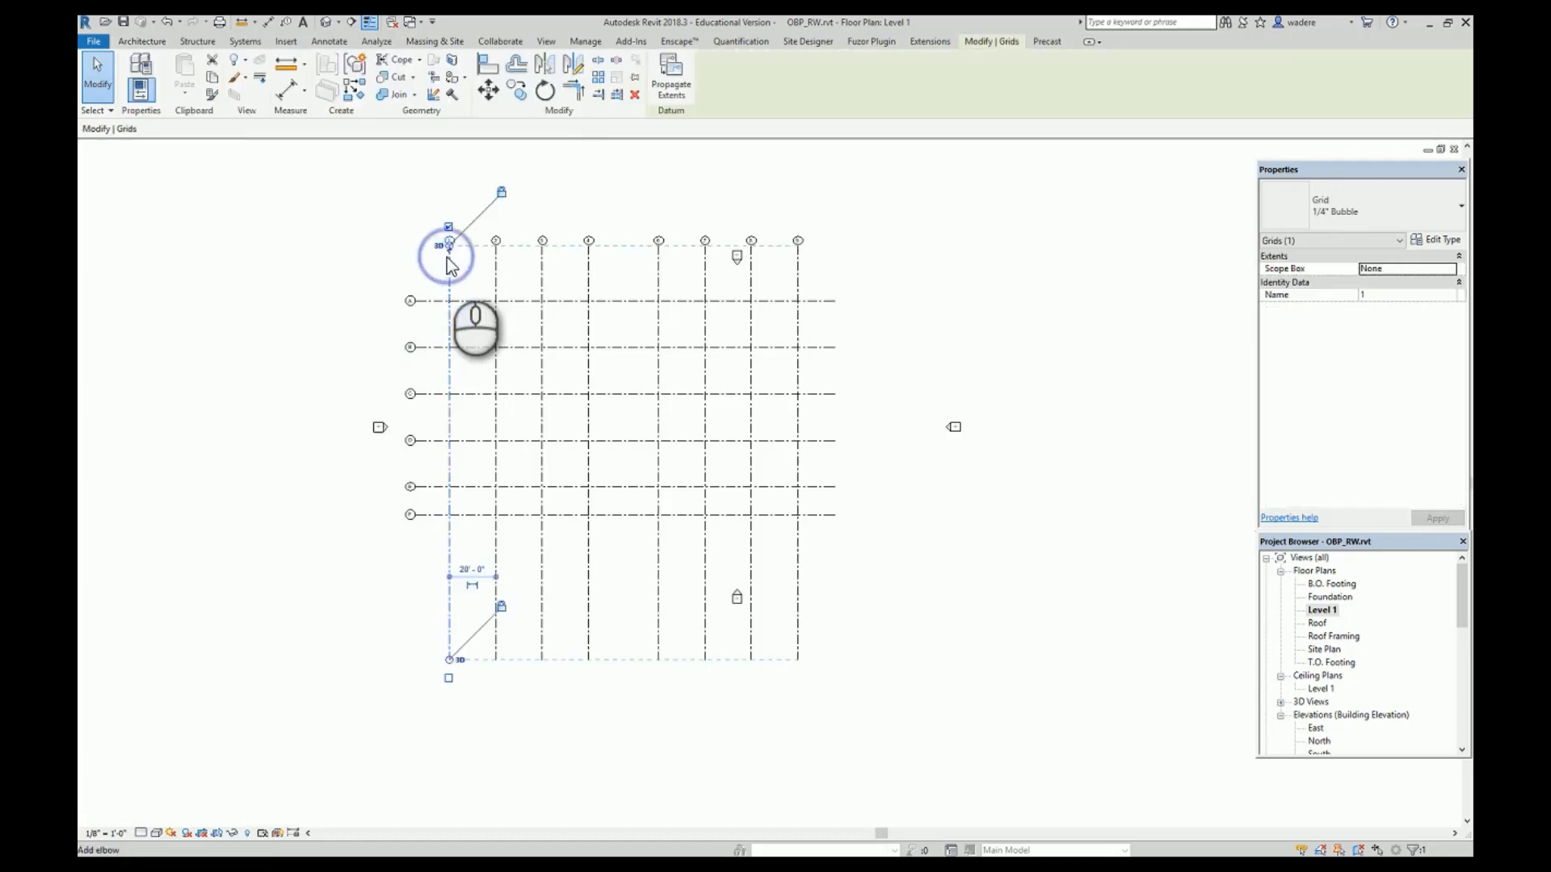
pyautogui.scroll(2, 448, 252)
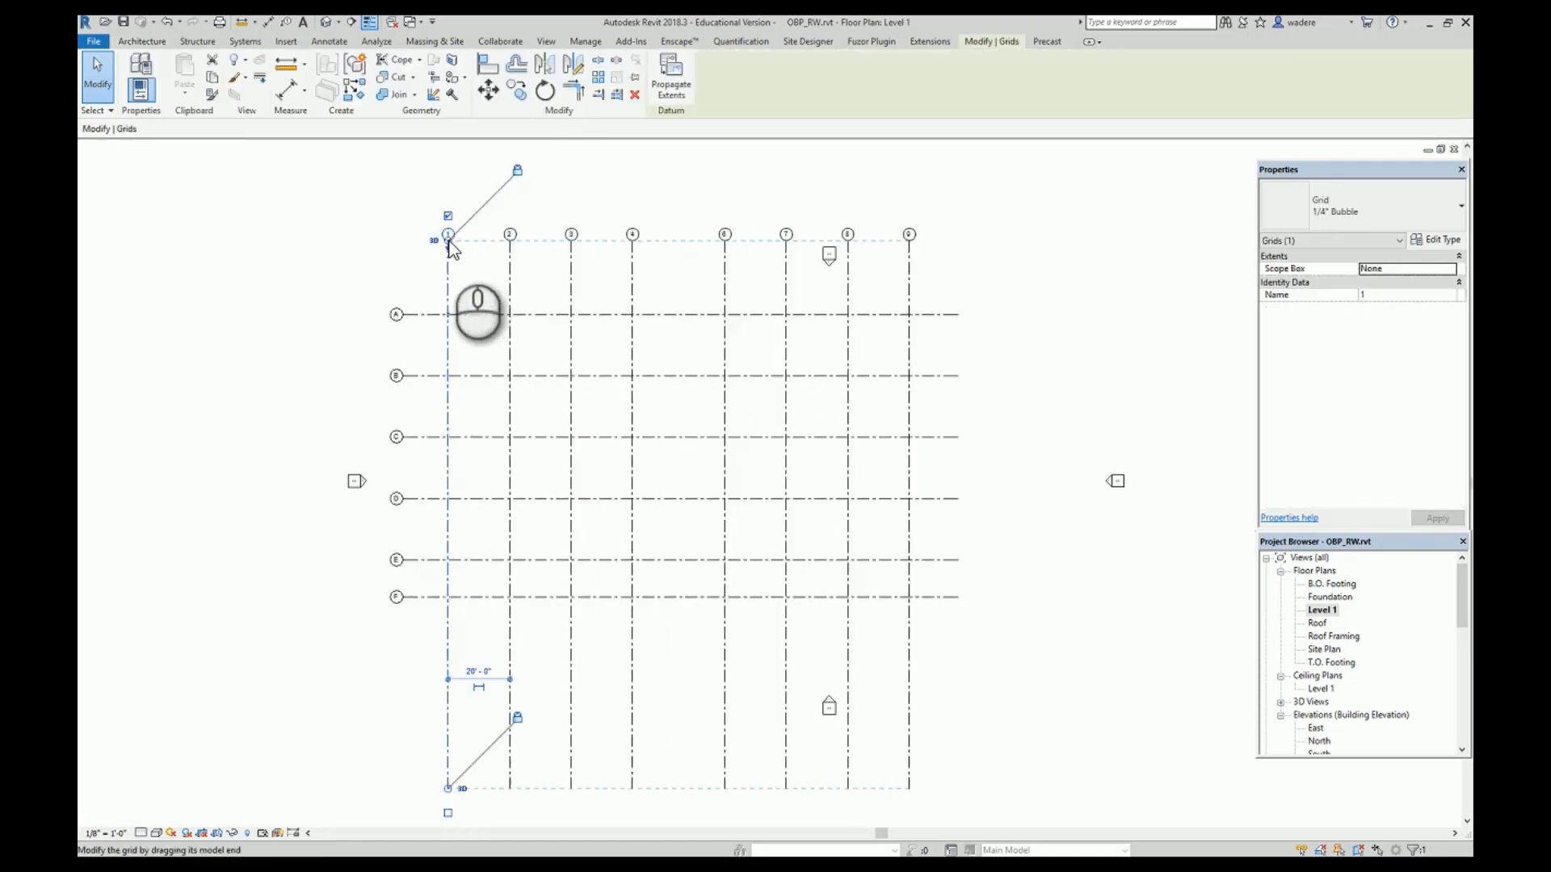
pyautogui.moveTo(449, 240); pyautogui.dragTo(451, 284)
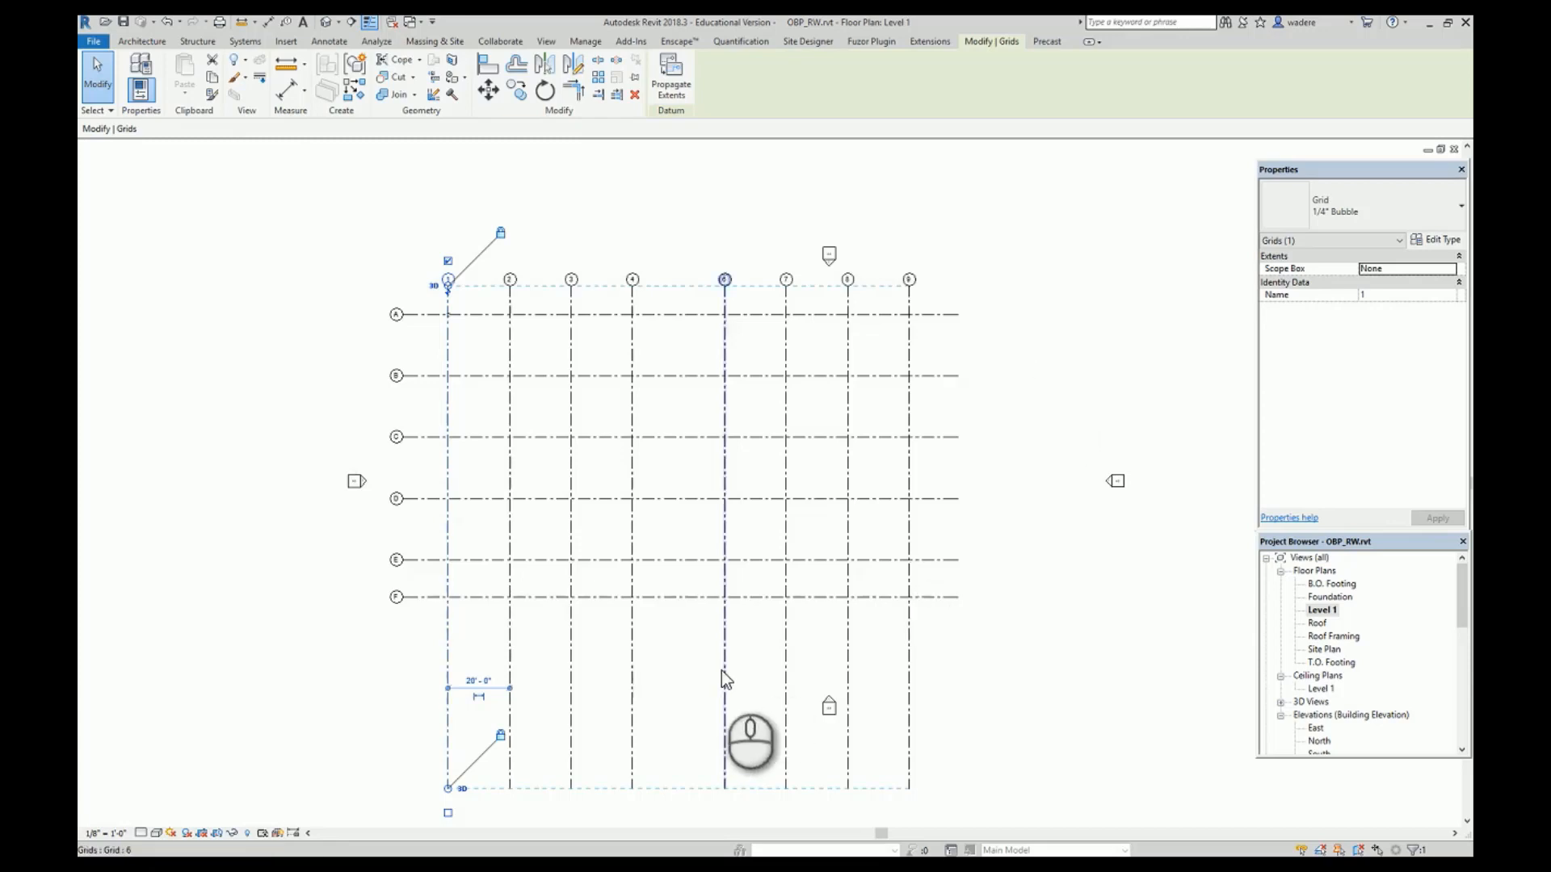
pyautogui.scroll(-1, 964, 551)
pyautogui.moveTo(964, 555); pyautogui.dragTo(977, 464, button='middle')
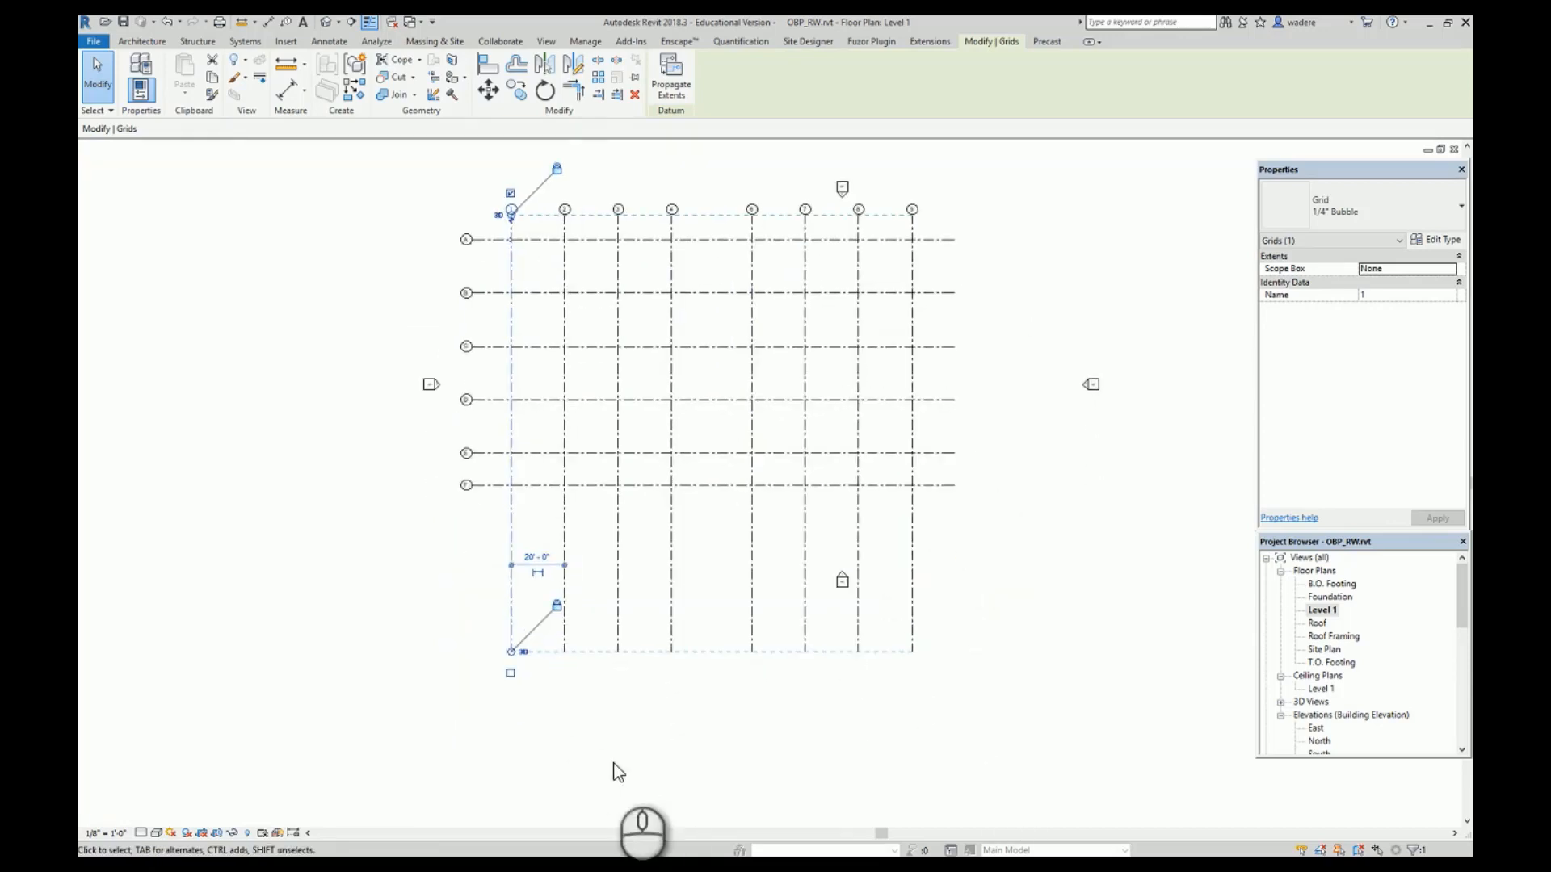
pyautogui.moveTo(509, 651); pyautogui.dragTo(510, 534)
pyautogui.click(969, 537)
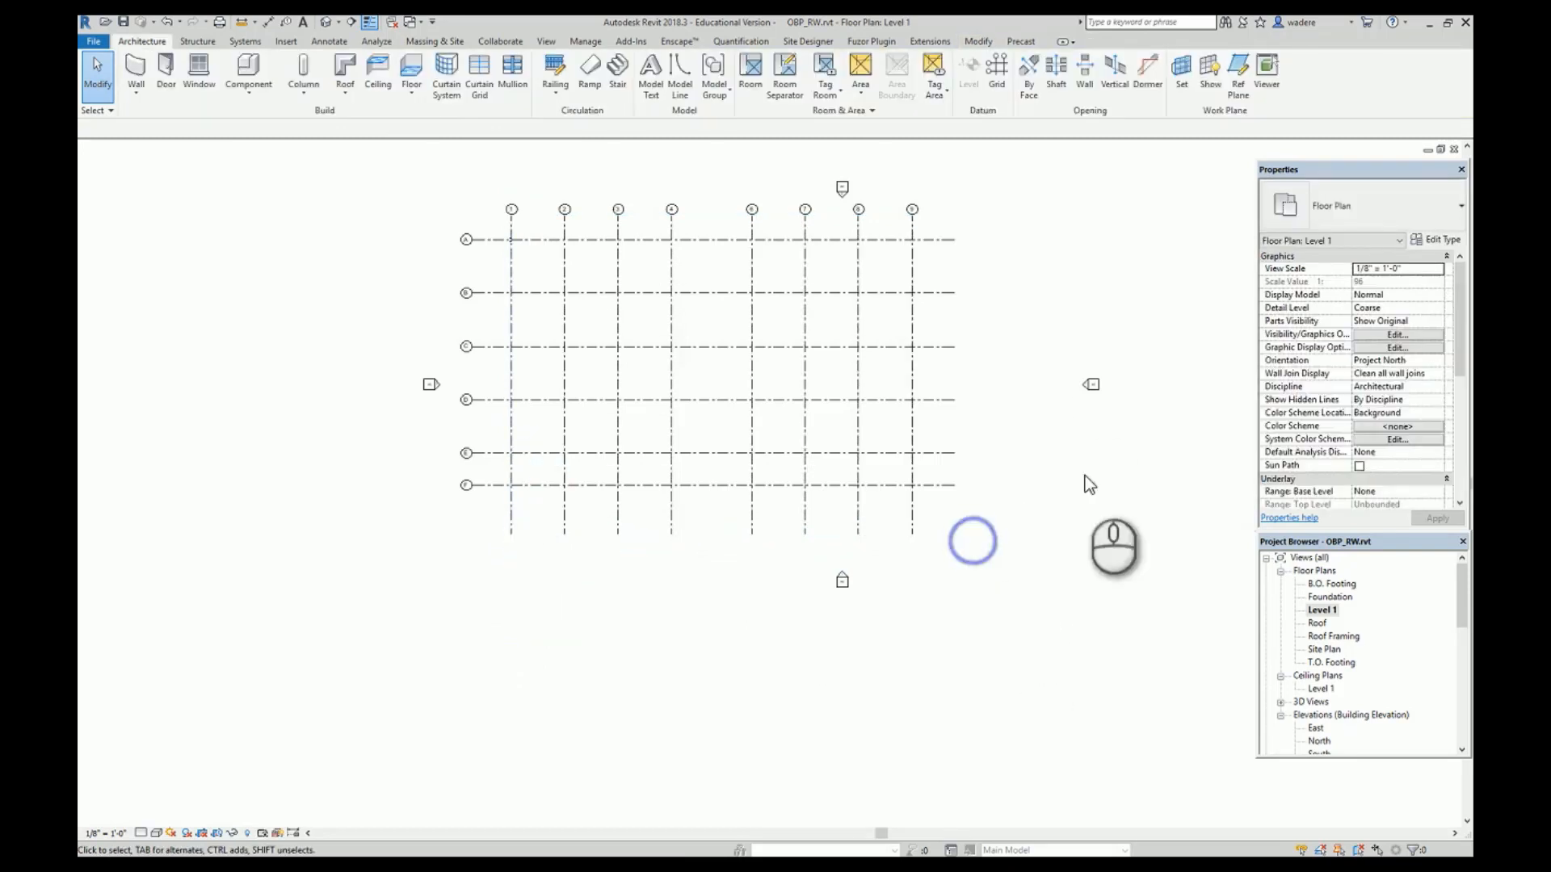
# Move the east elevation marker closer to the grid and shift the north and south markers to midway between grids 4 and 6.
pyautogui.moveTo(1048, 339)
pyautogui.mouseDown()
pyautogui.moveTo(1126, 433)
pyautogui.moveTo(1058, 386)
pyautogui.moveTo(1008, 384)
pyautogui.mouseUp()
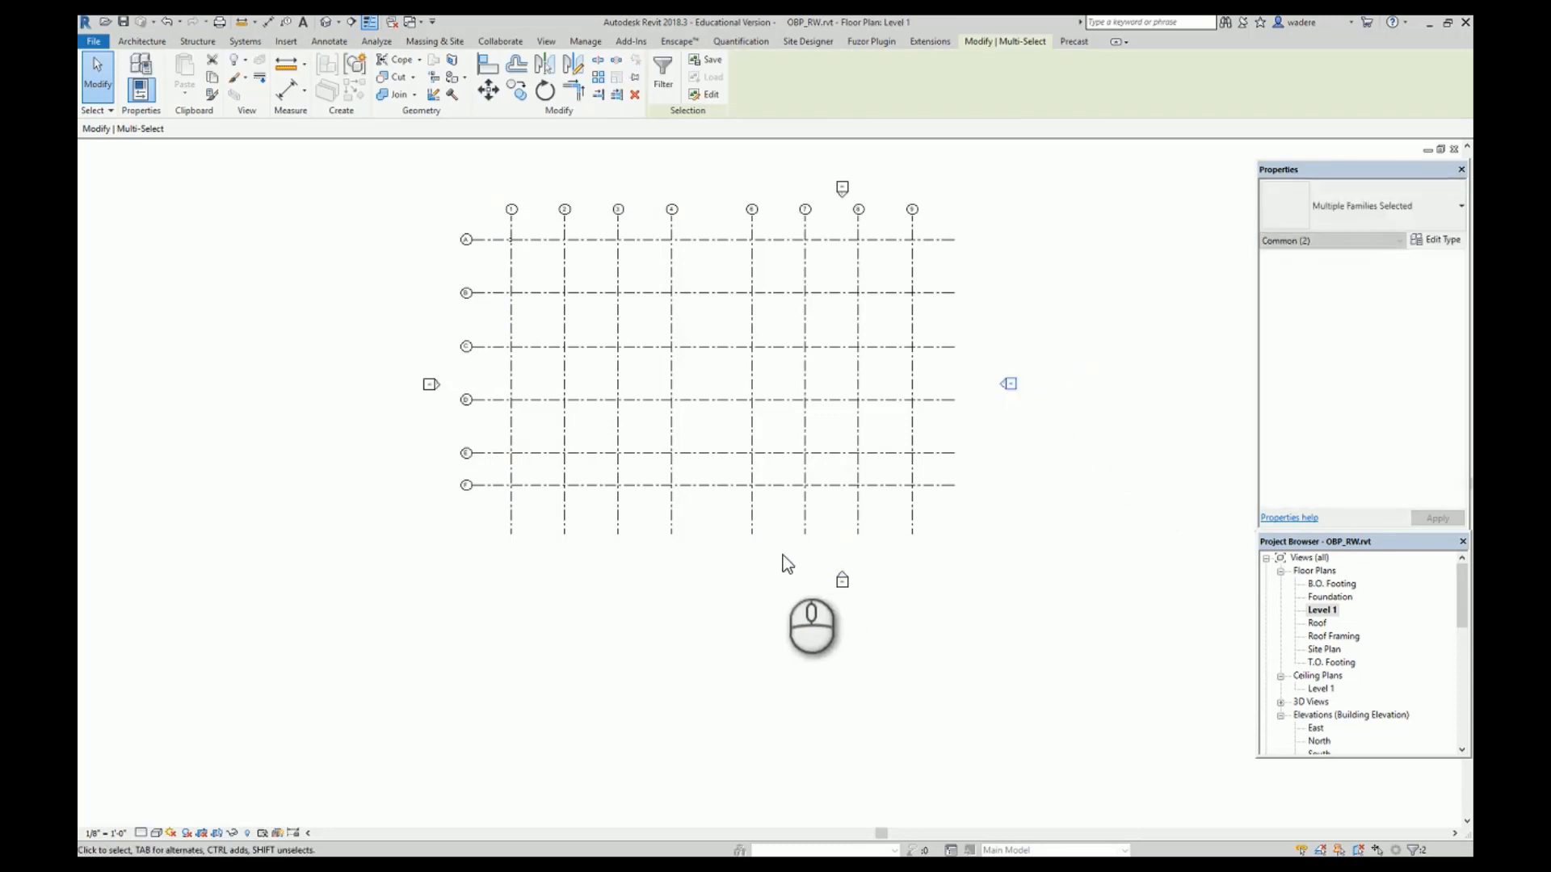
pyautogui.moveTo(783, 555); pyautogui.dragTo(923, 630)
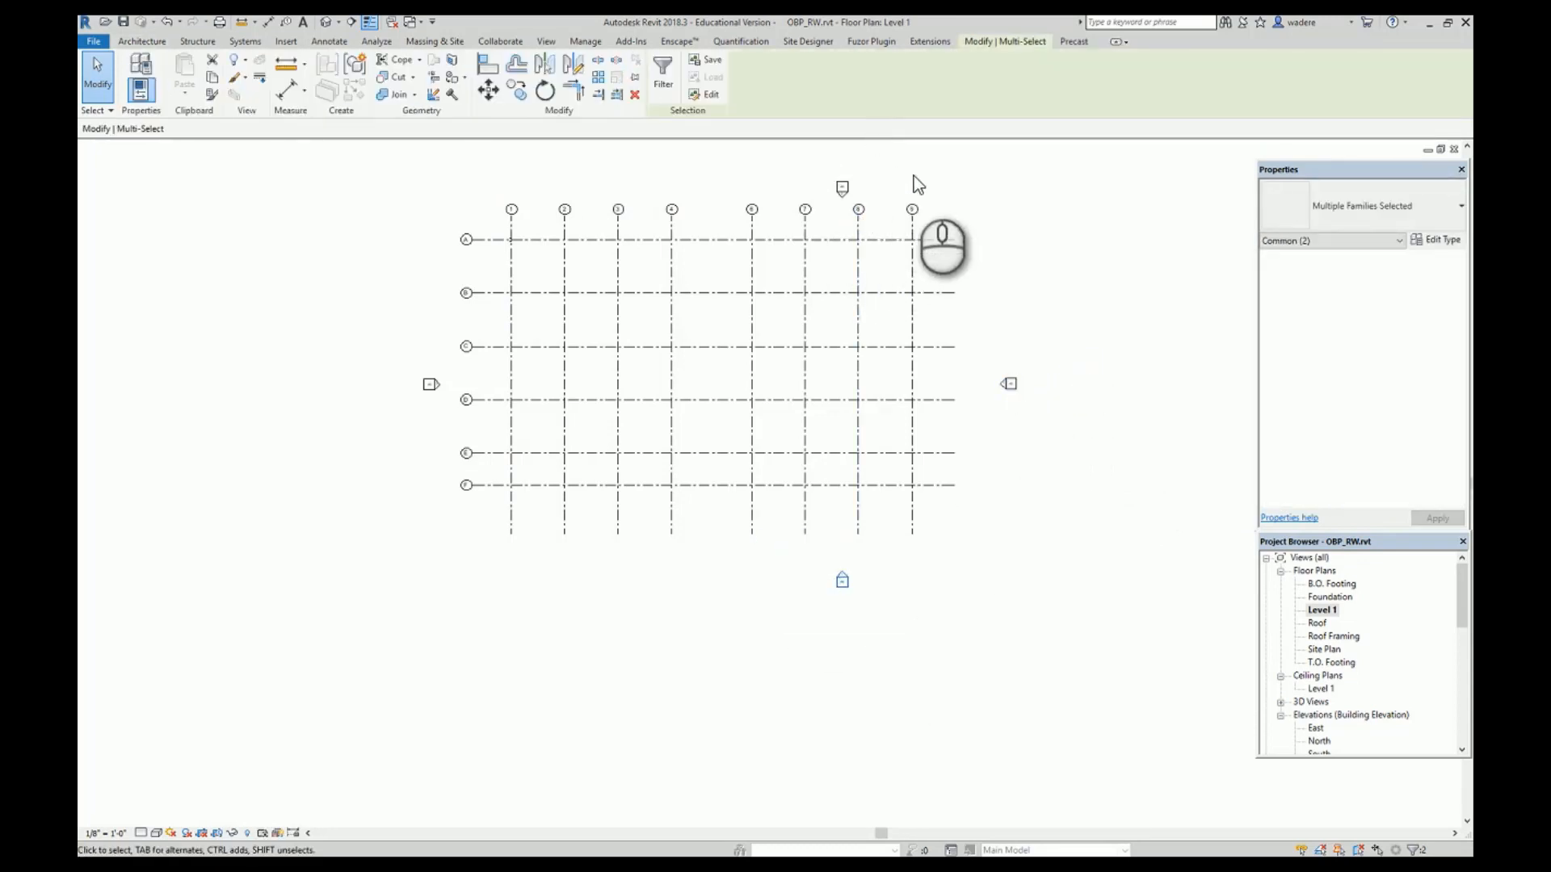
pyautogui.moveTo(813, 153)
pyautogui.keyDown('ctrl'); pyautogui.mouseDown()
pyautogui.moveTo(871, 208)
pyautogui.moveTo(843, 187)
pyautogui.moveTo(722, 194)
pyautogui.mouseUp(); pyautogui.keyUp('ctrl')
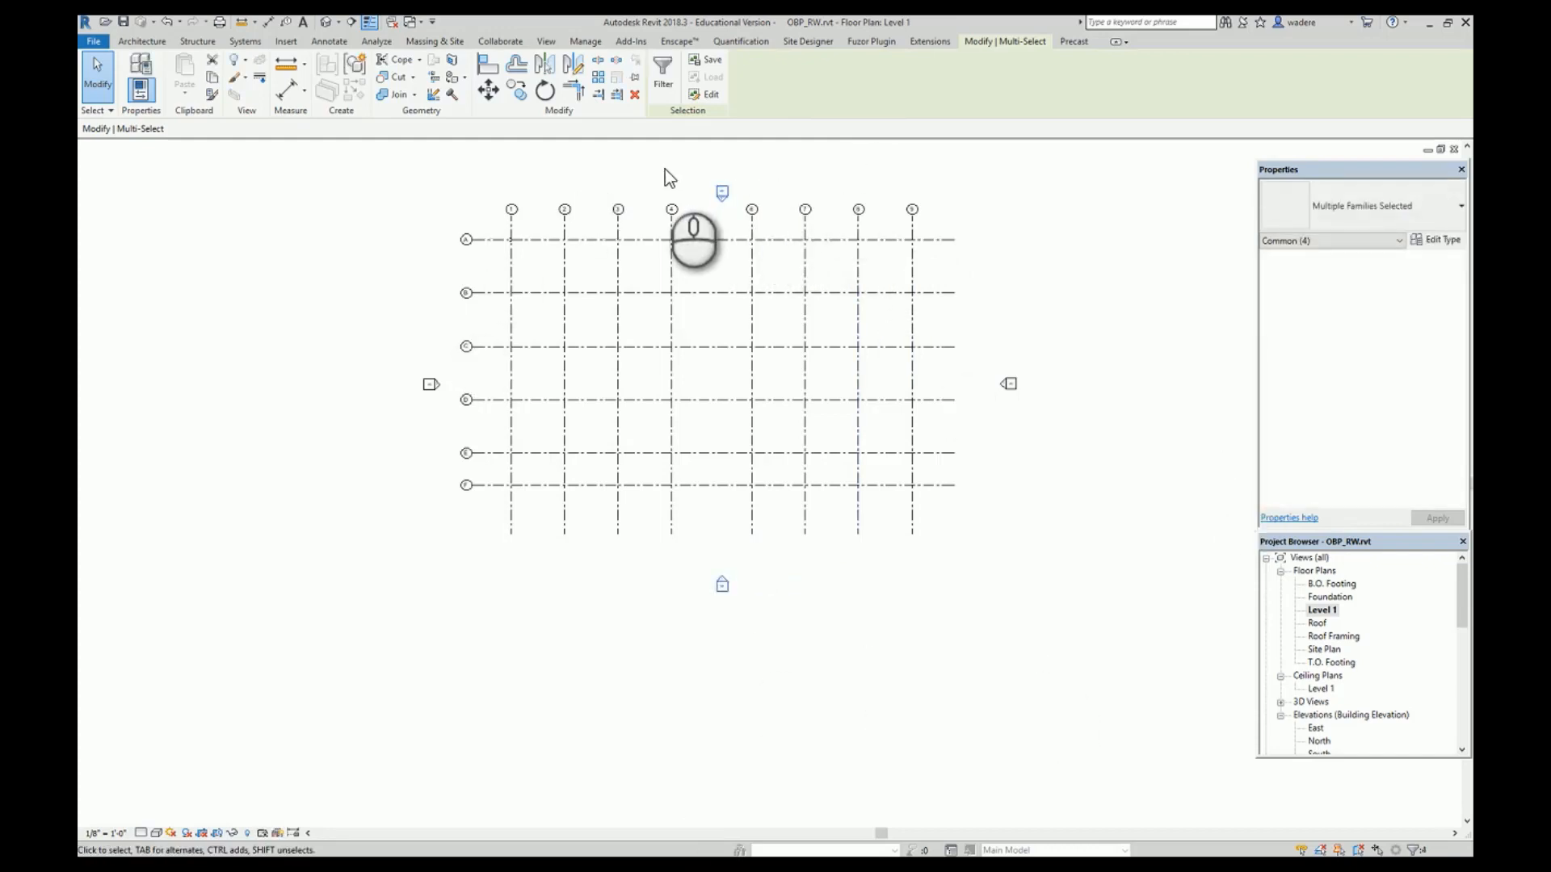
pyautogui.click(688, 163)
pyautogui.click(752, 210)
pyautogui.keyDown('ctrl'); pyautogui.click(722, 189); pyautogui.keyUp('ctrl')
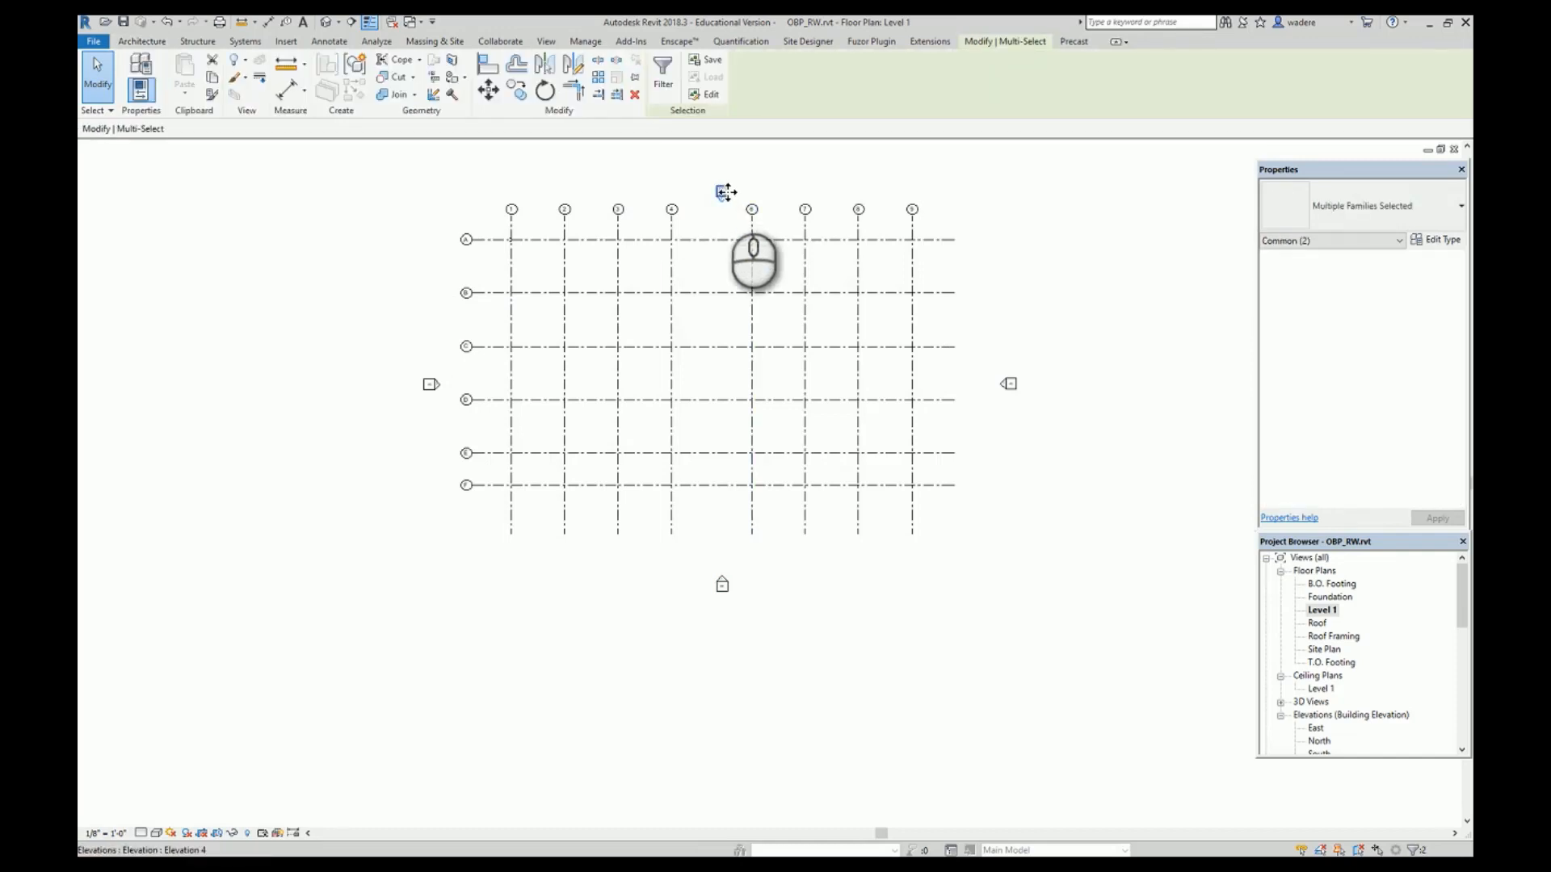
pyautogui.click(1043, 434)
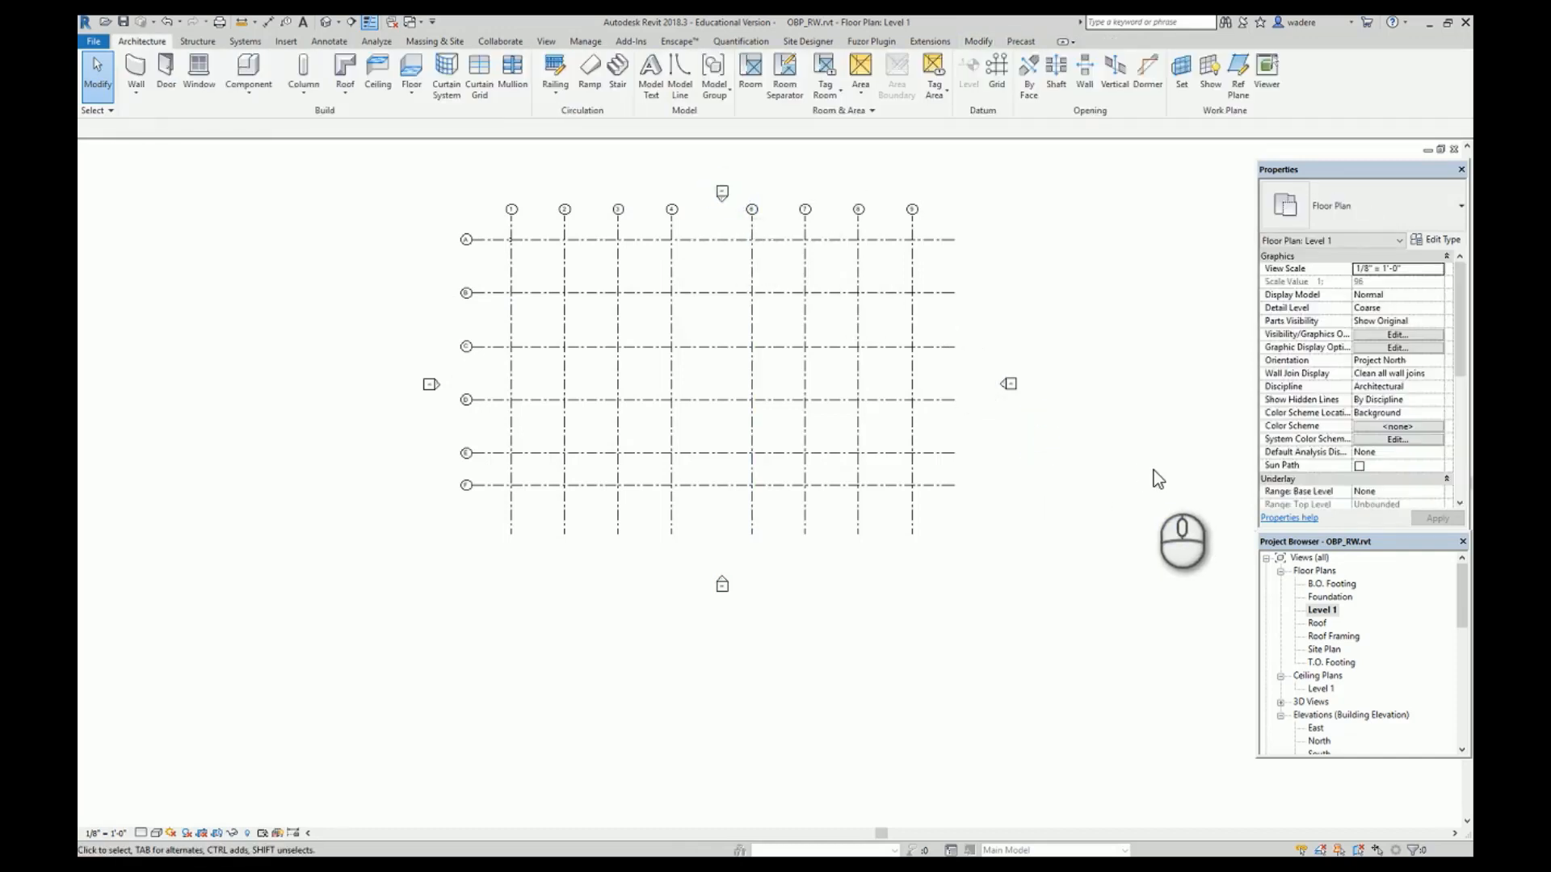
# Delete the existing W12X53 structural column at grid intersection A-1.
pyautogui.click(493, 225)
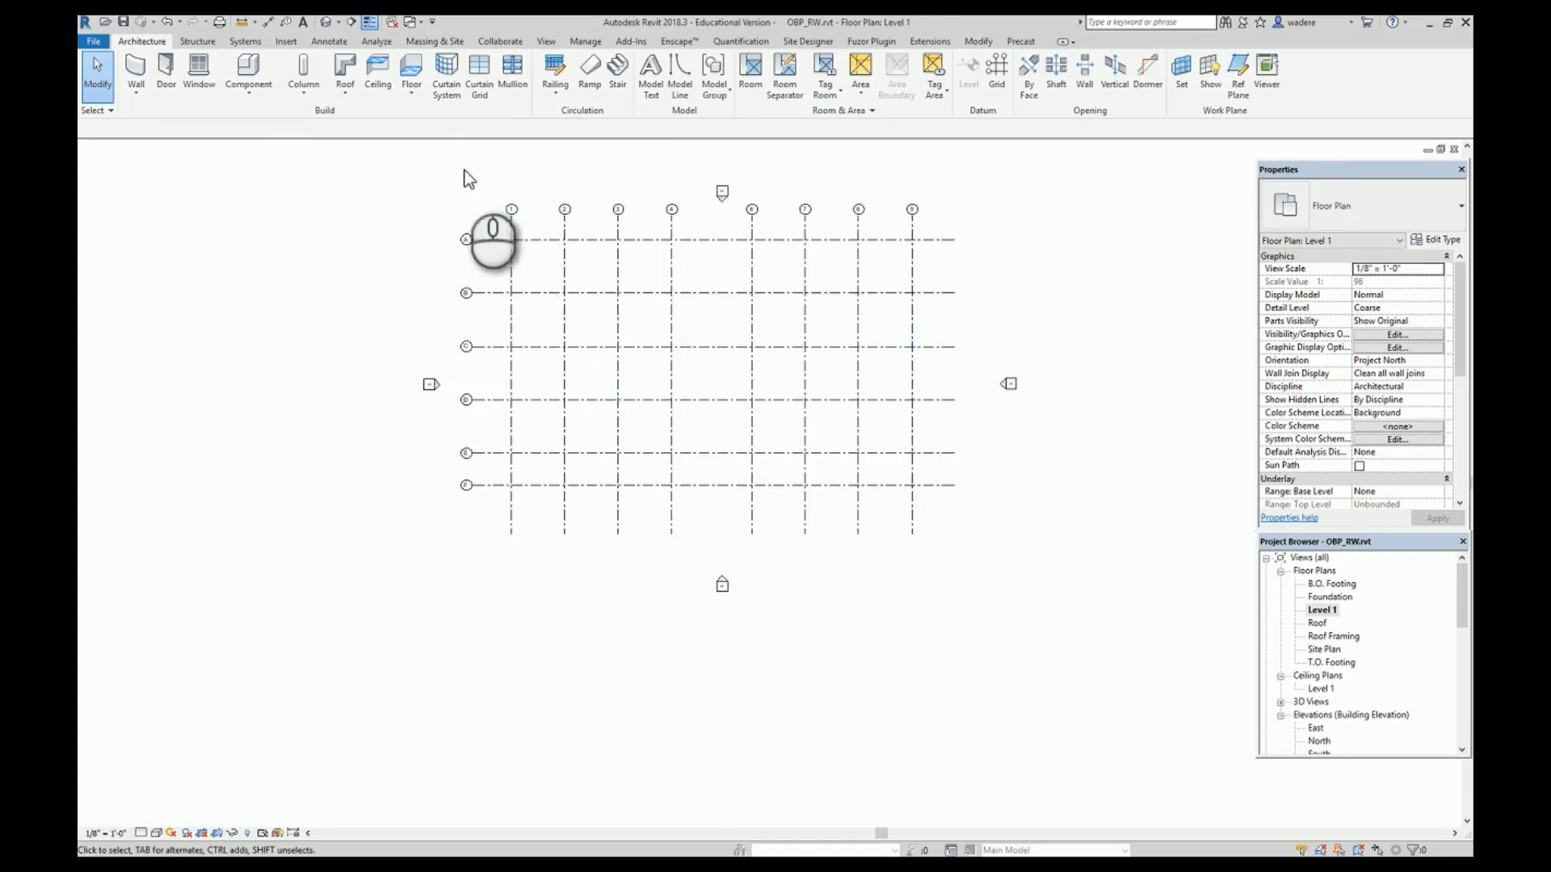
pyautogui.click(306, 93)
pyautogui.click(197, 41)
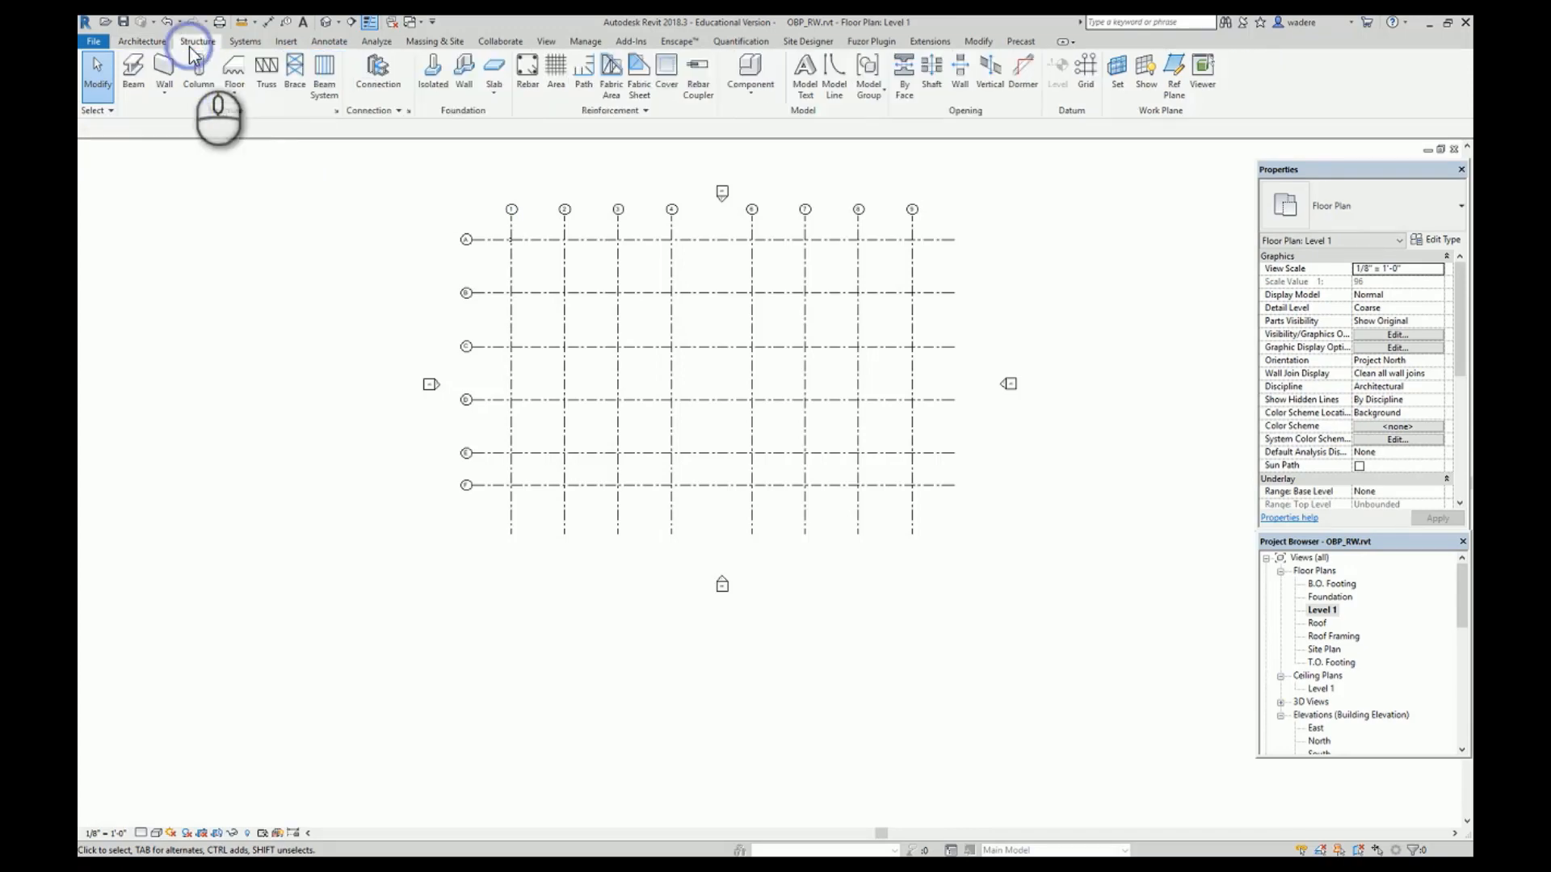
pyautogui.click(207, 99)
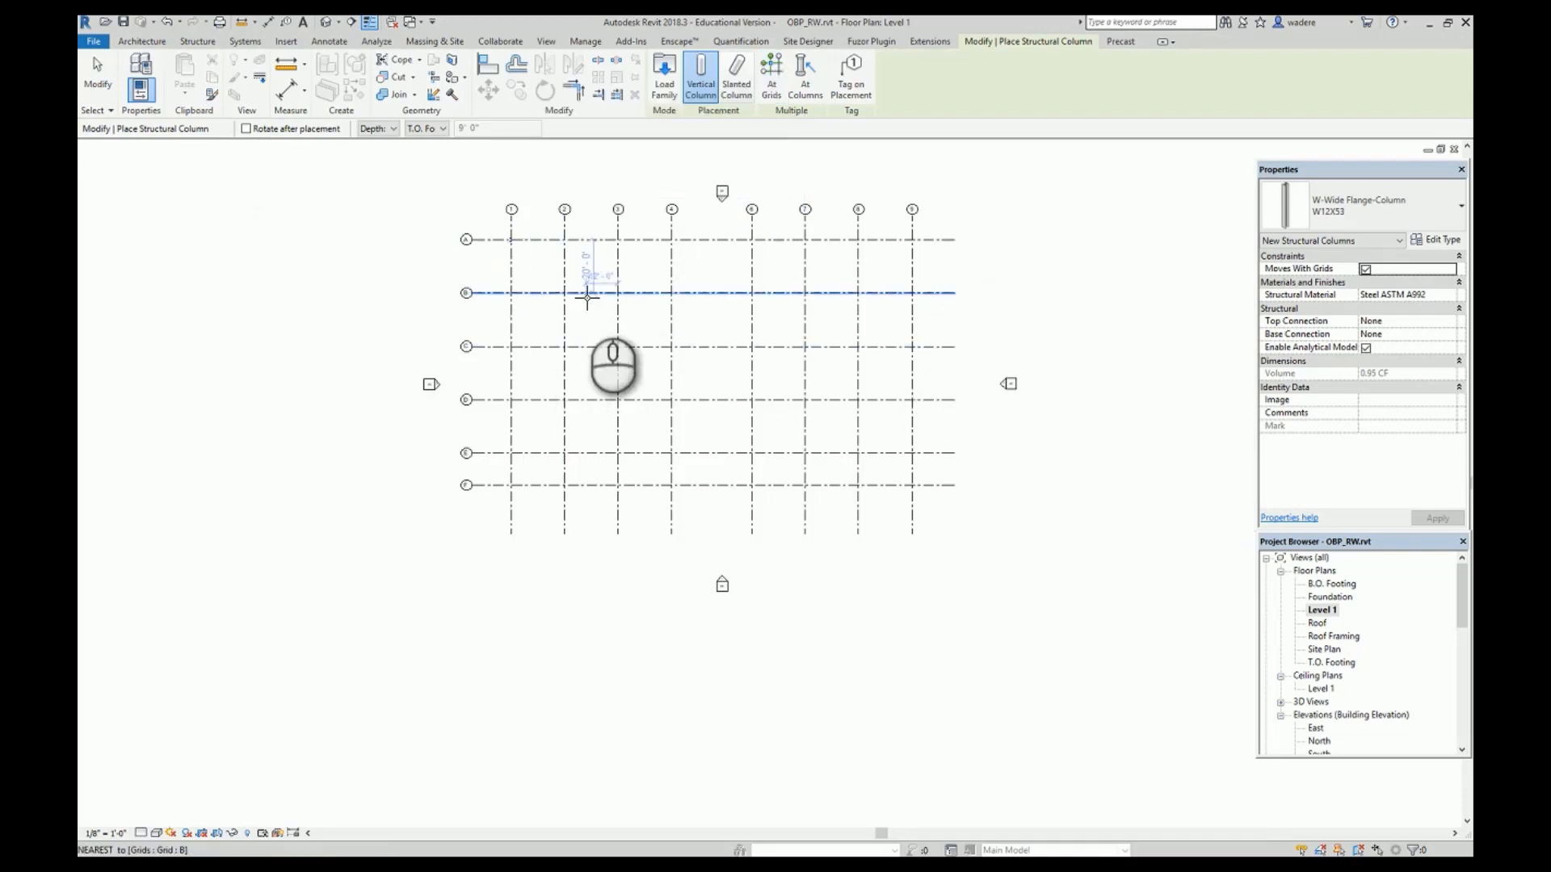
pyautogui.press('Escape')
pyautogui.moveTo(495, 231); pyautogui.dragTo(534, 260)
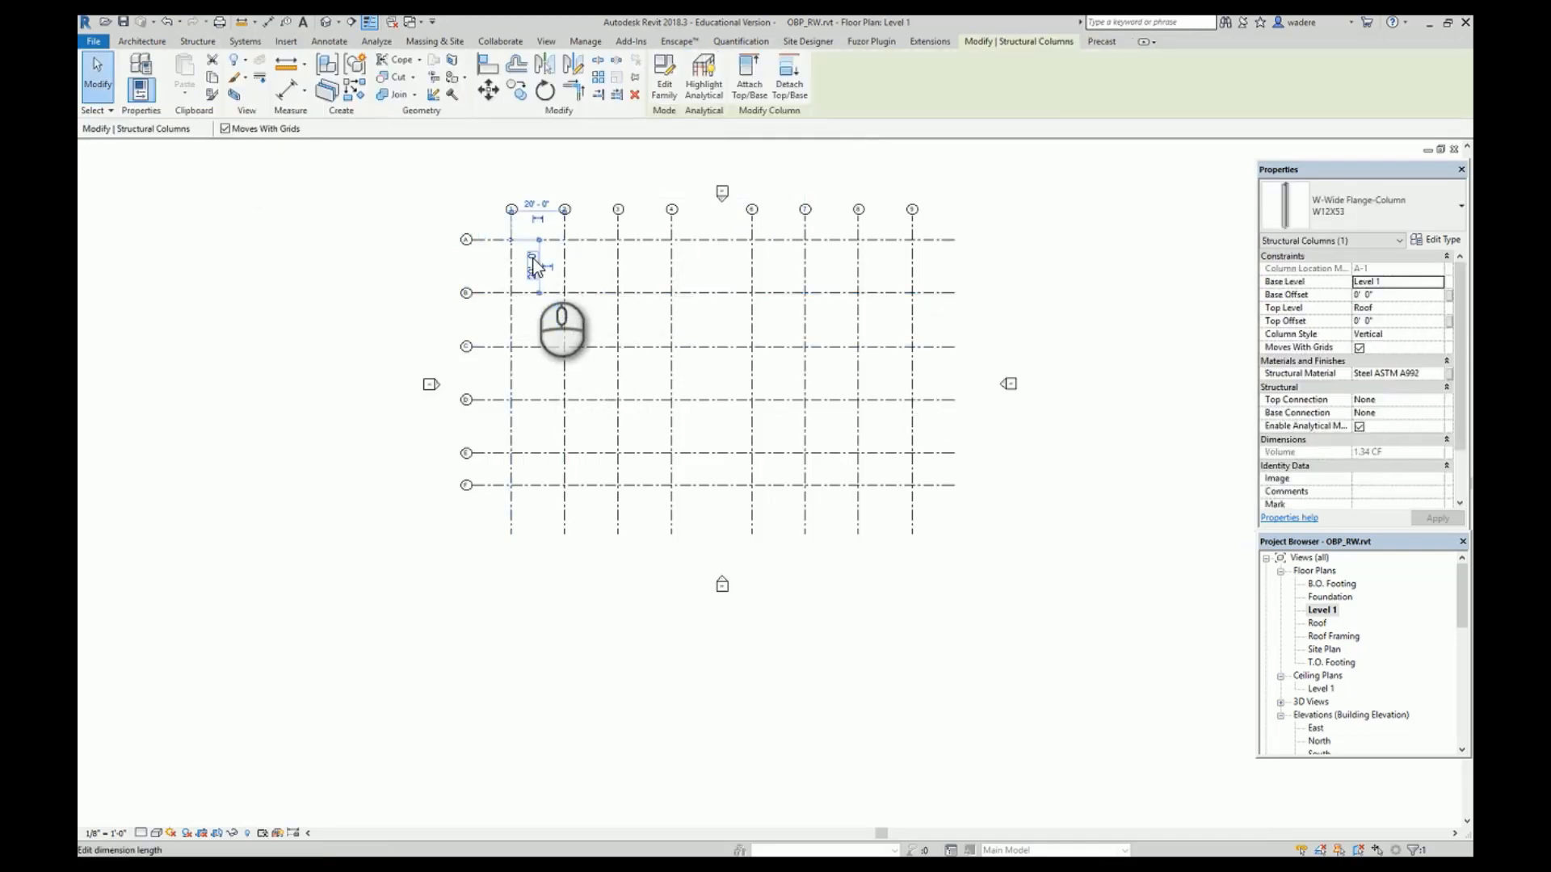
pyautogui.press('Delete')
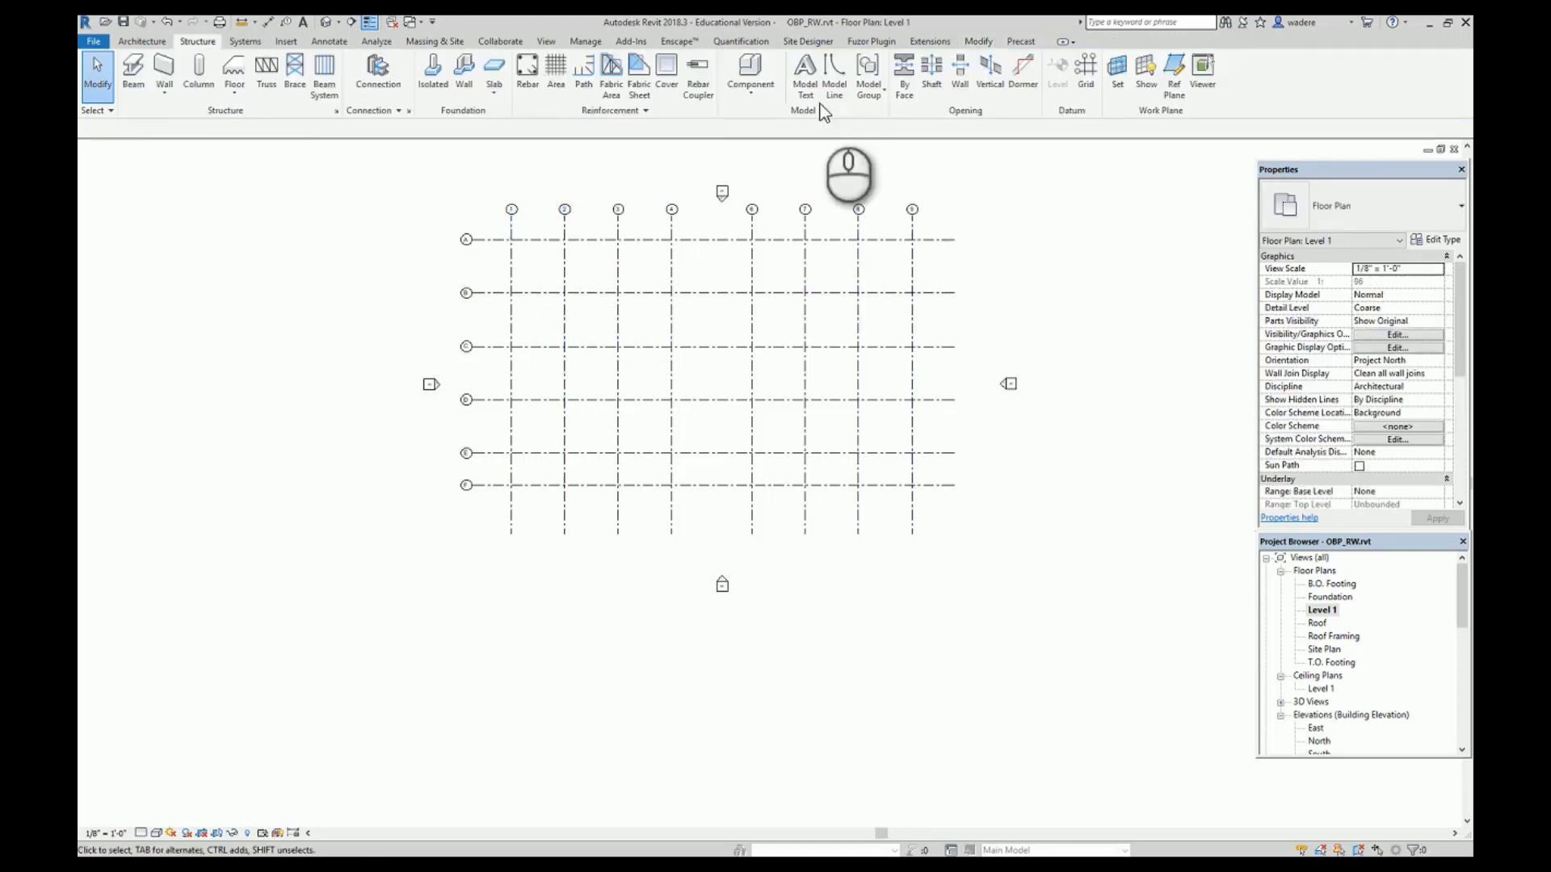
# Place W12X53 structural columns at every intersection of grids 1 to 9 and A to F using At Grids.
pyautogui.click(198, 77)
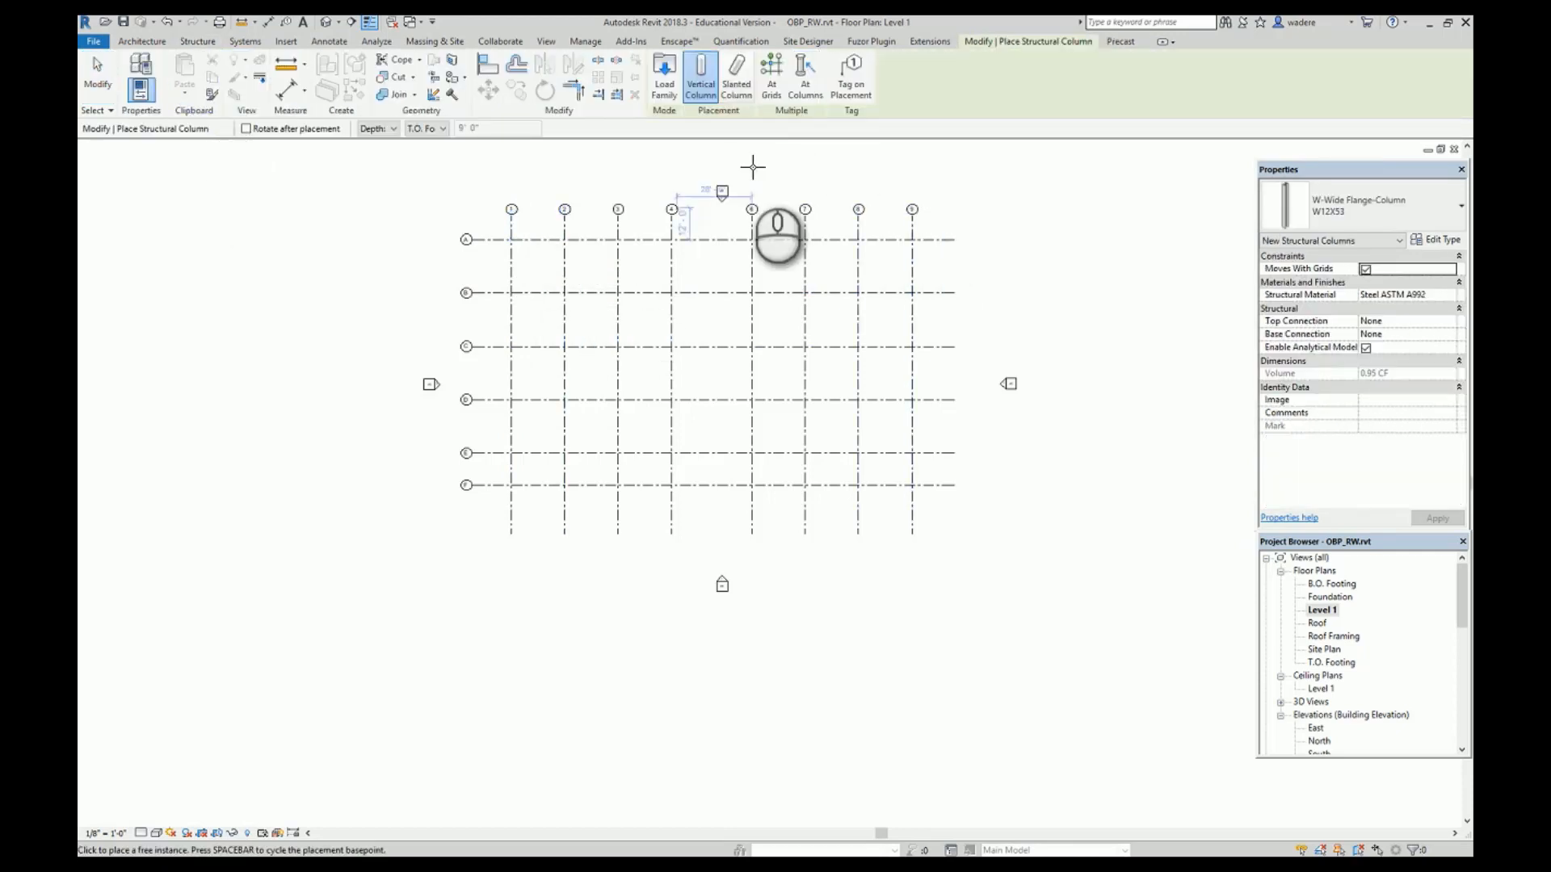
pyautogui.click(772, 84)
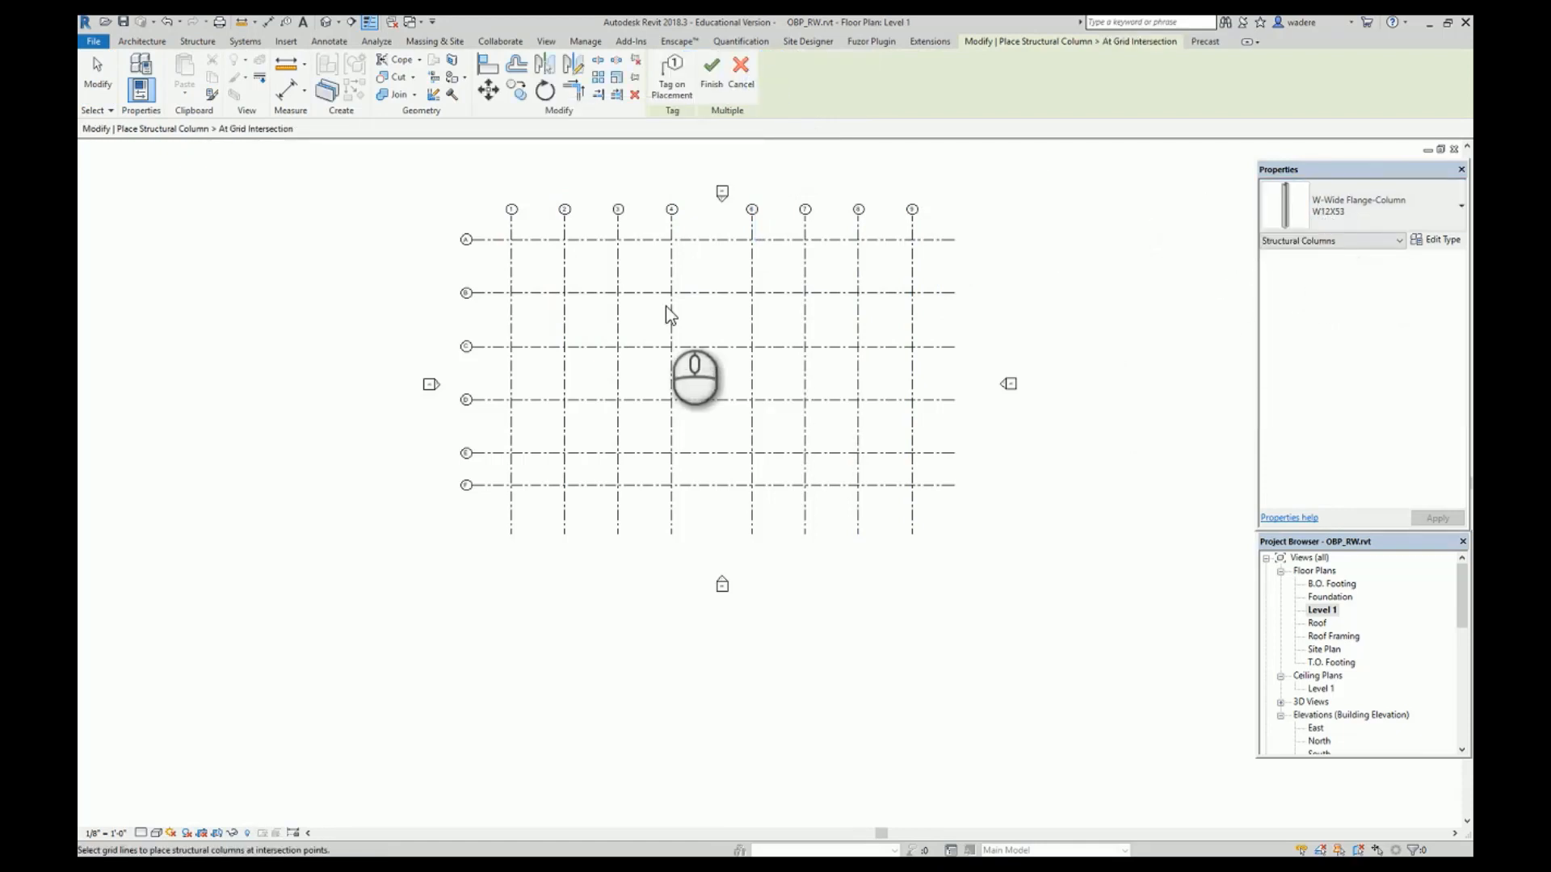
pyautogui.moveTo(930, 508); pyautogui.dragTo(496, 235)
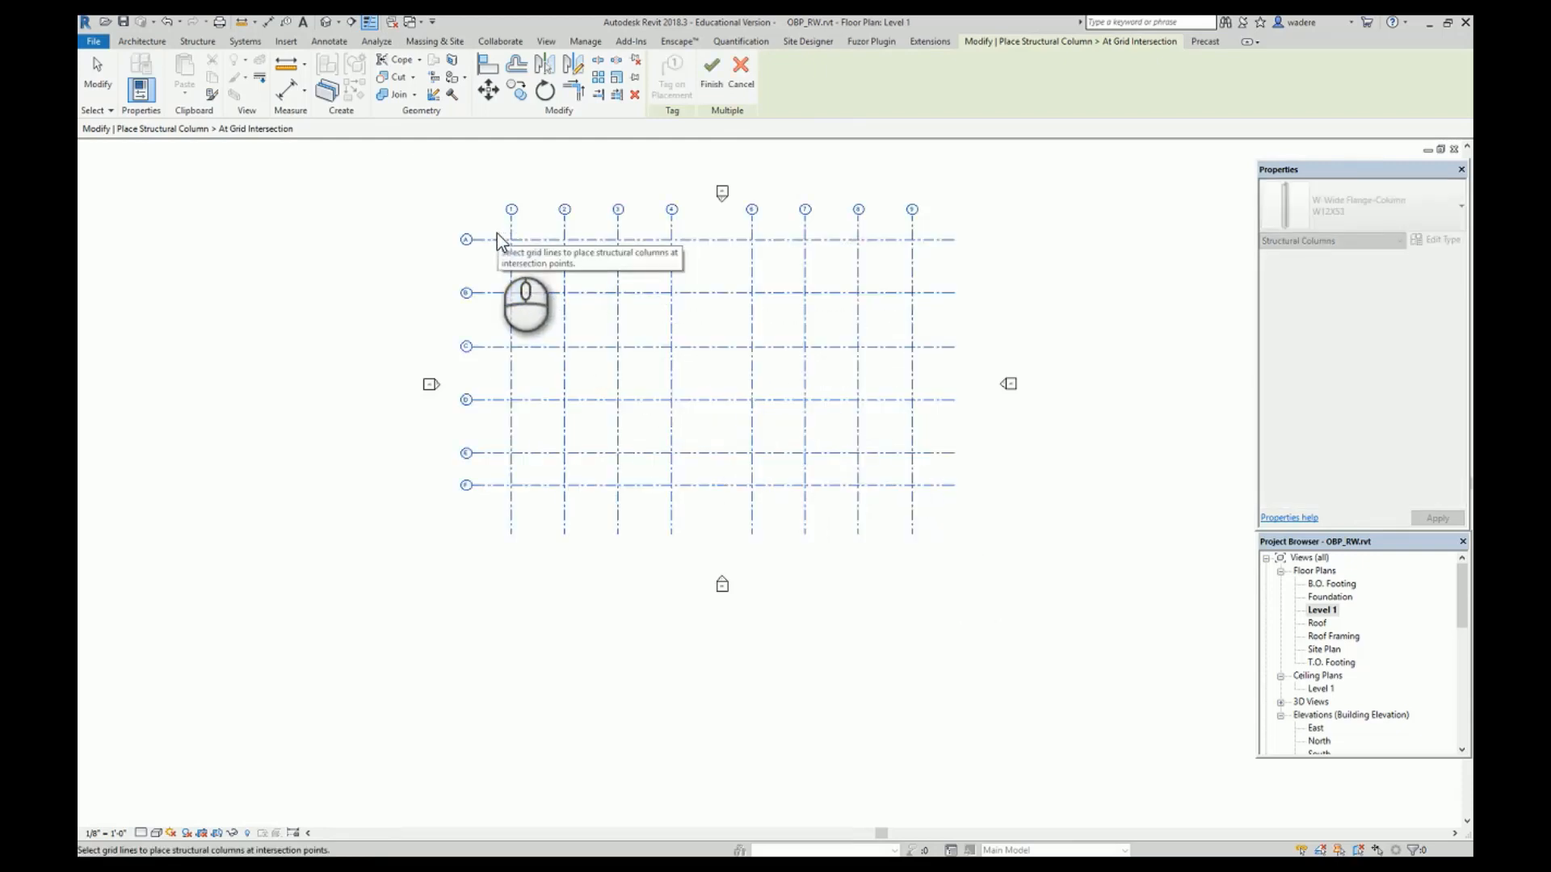
pyautogui.click(712, 70)
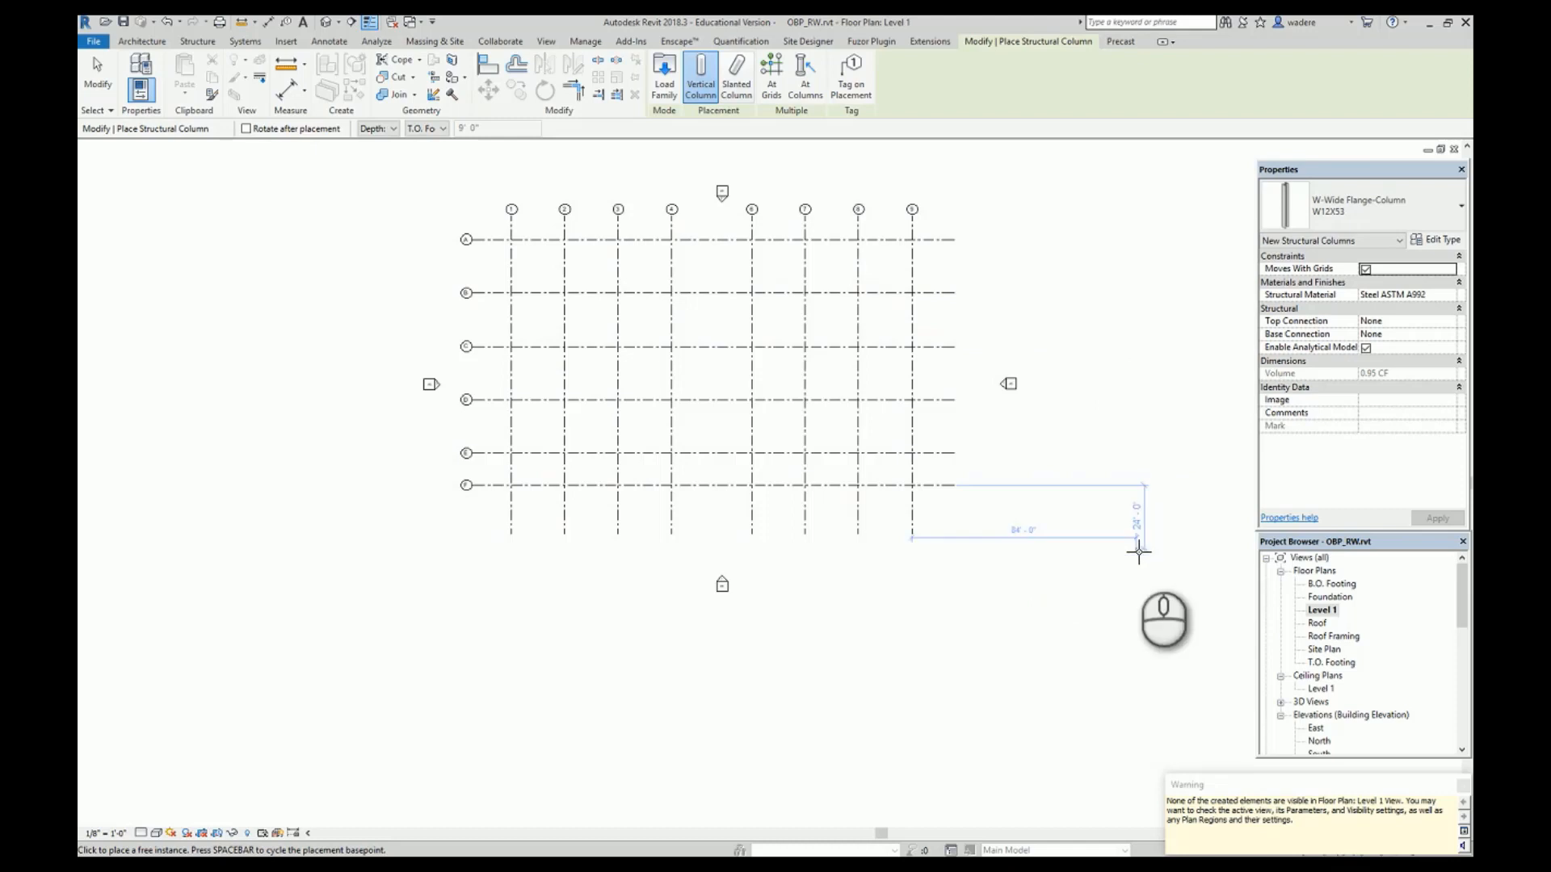
pyautogui.press('Escape')
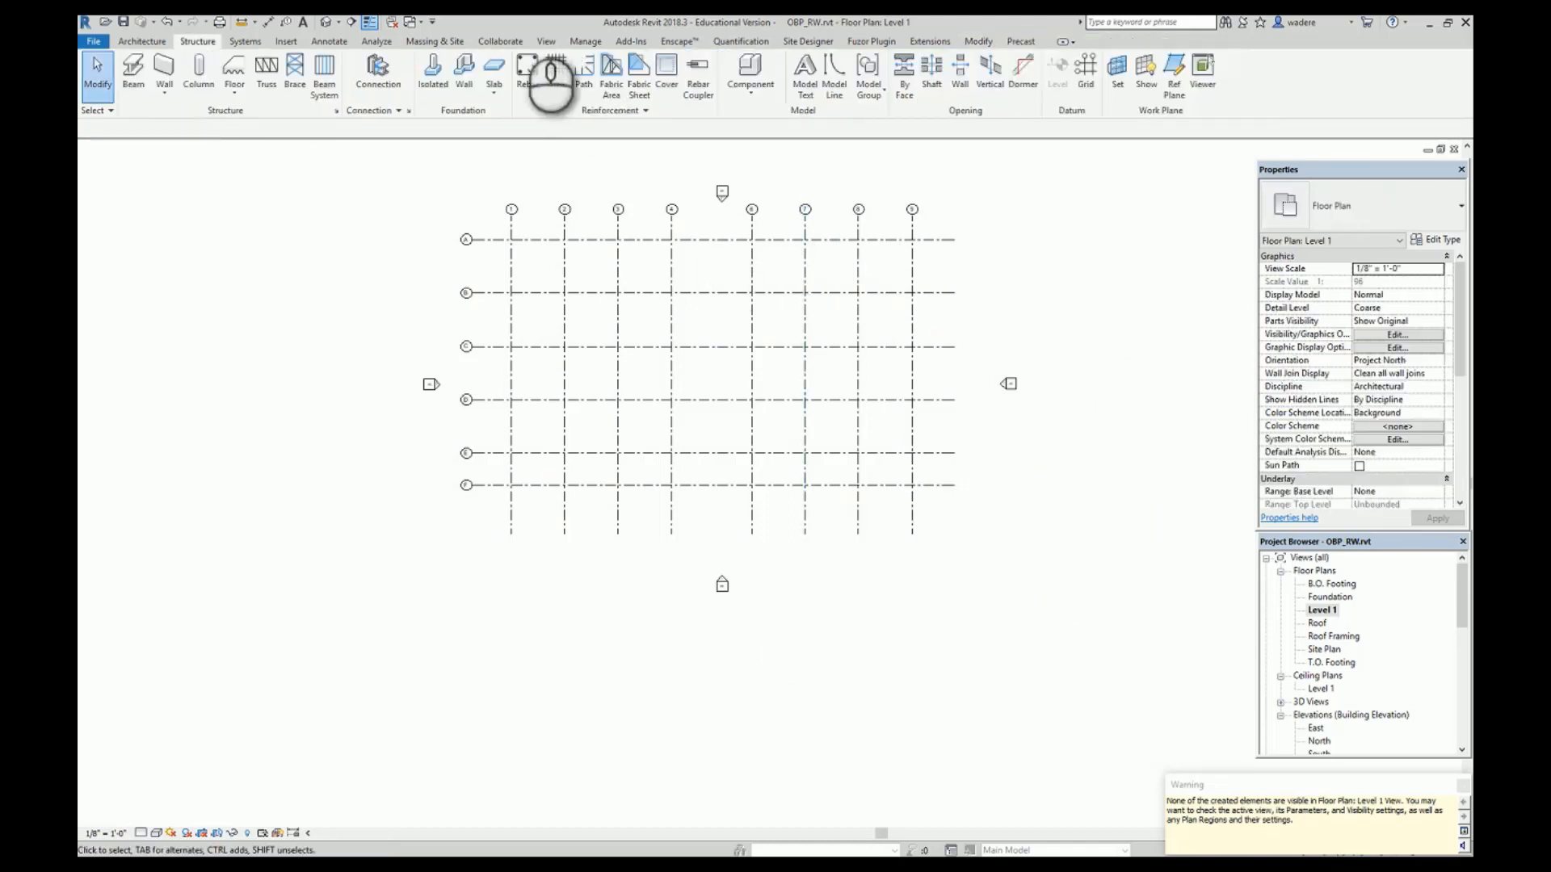
# Open the default 3D view and frame the whole array of placed columns.
pyautogui.click(562, 47)
pyautogui.click(535, 90)
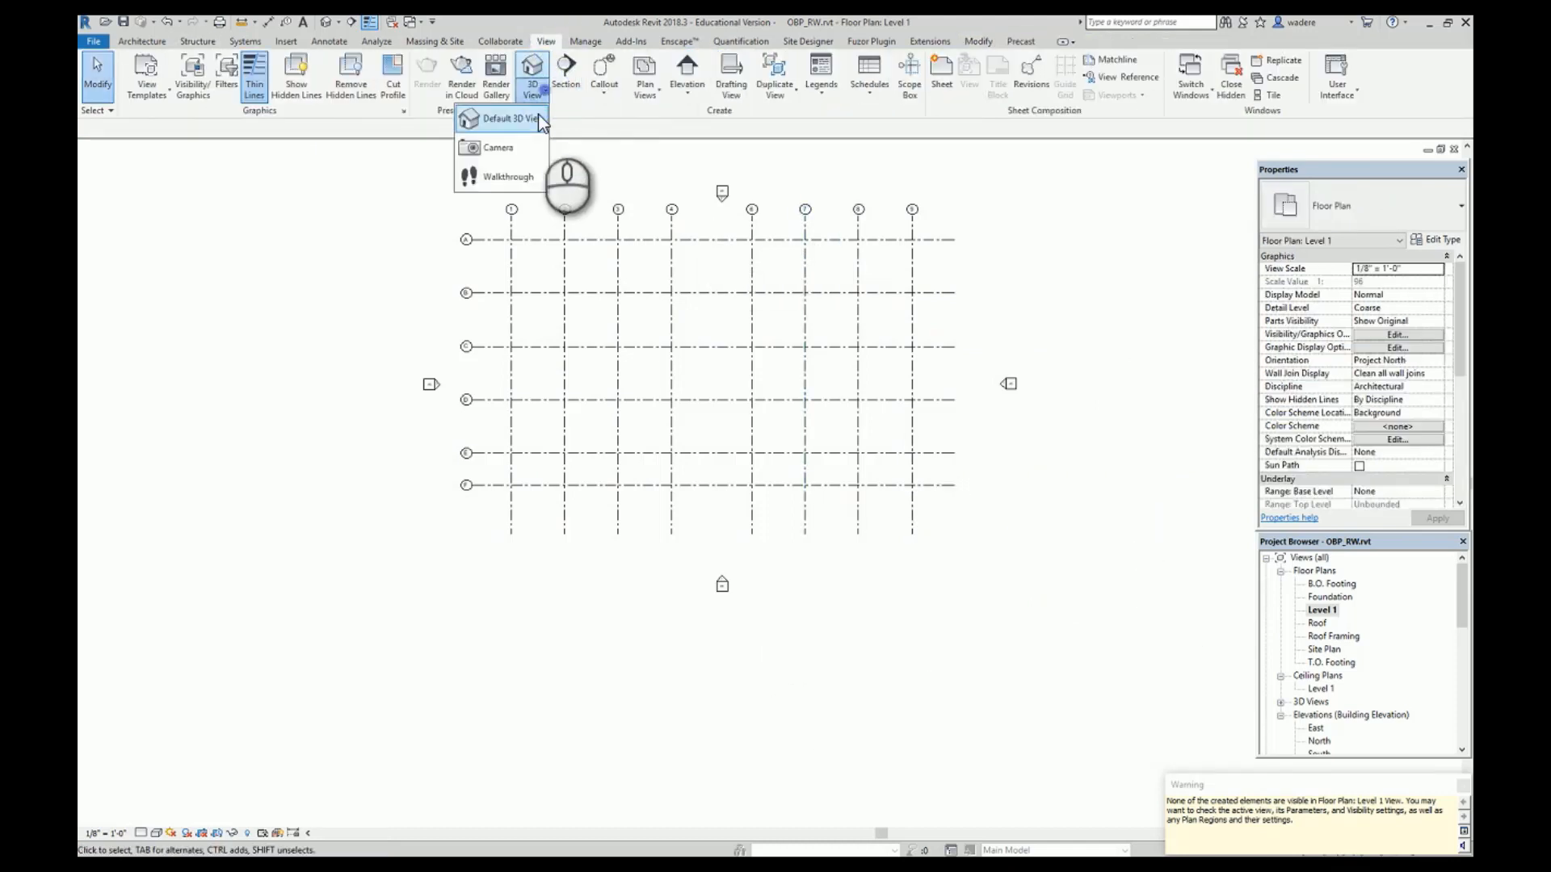
pyautogui.click(538, 114)
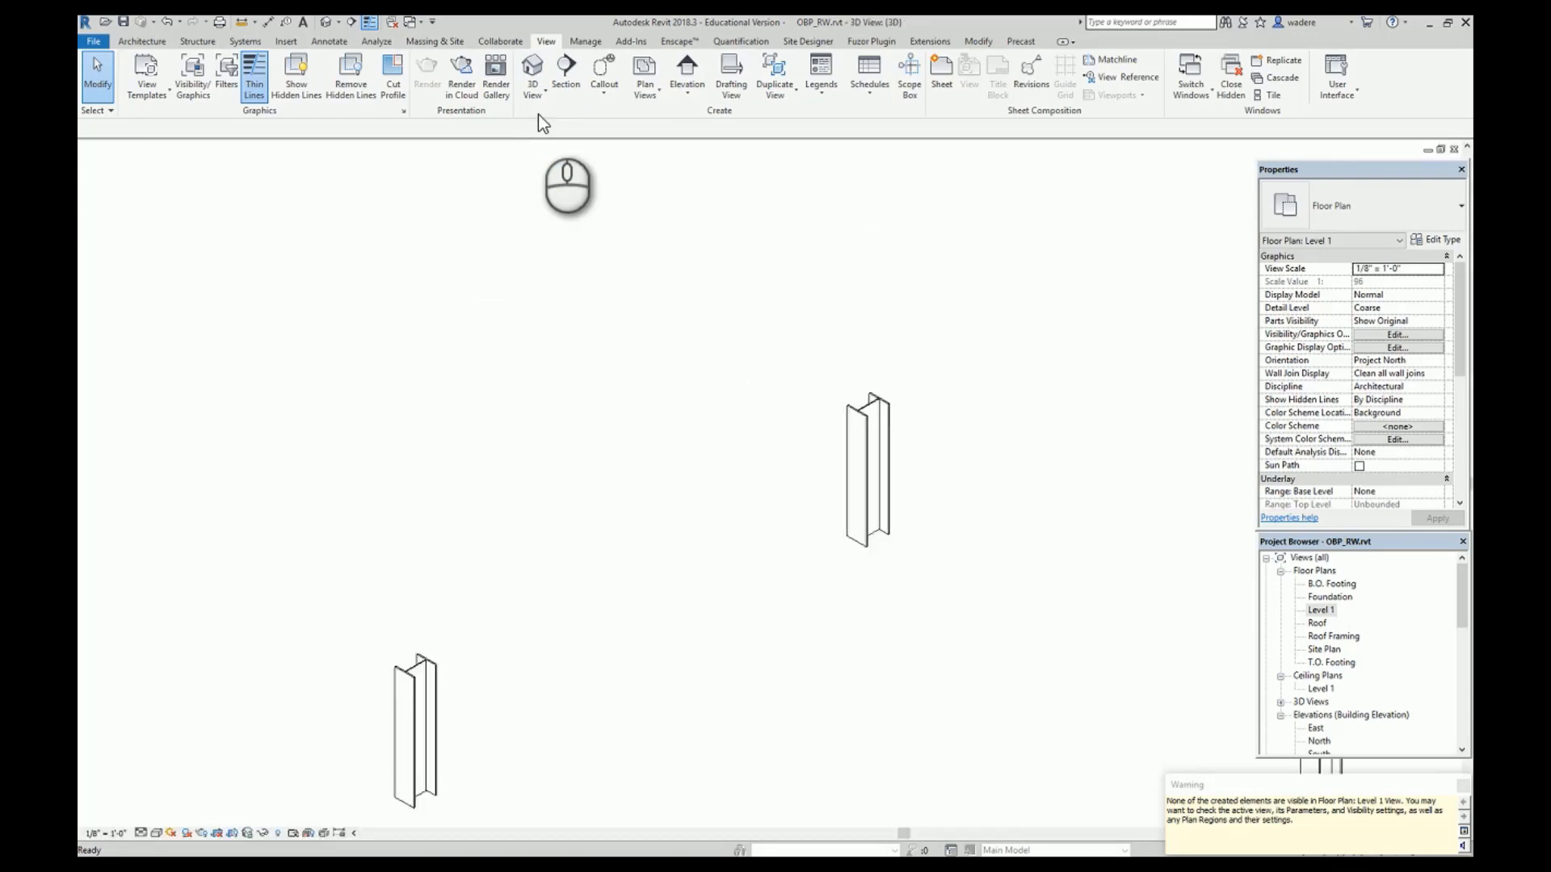
pyautogui.scroll(-4, 721, 323)
pyautogui.scroll(-4, 718, 317)
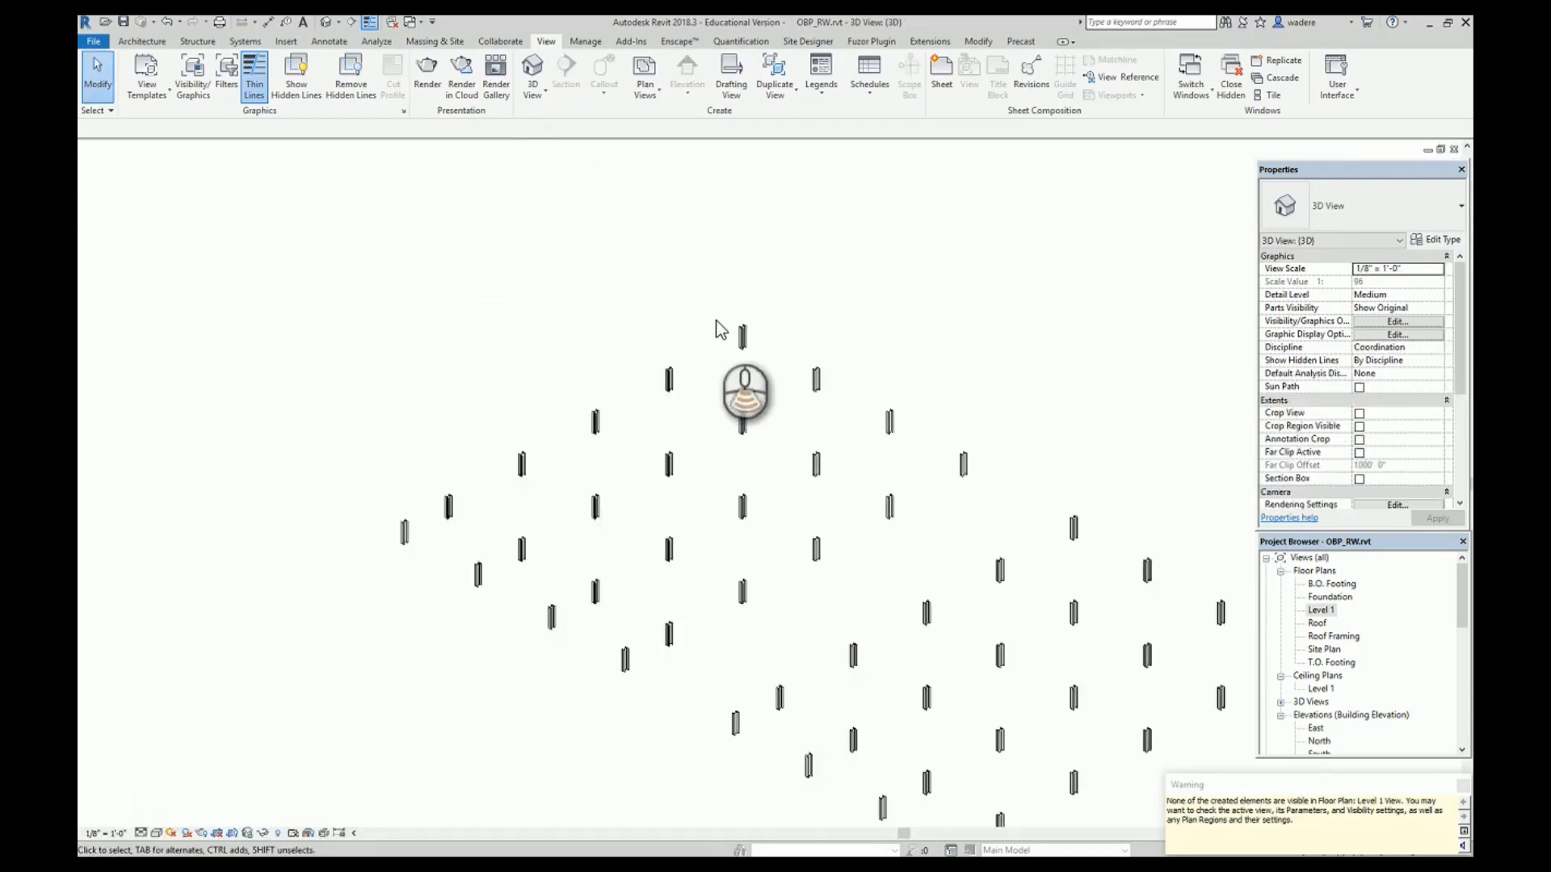
pyautogui.moveTo(746, 363); pyautogui.dragTo(680, 278, button='middle')
# Set the top level of all the structural columns to Roof and their base level to Level 1.
pyautogui.moveTo(1179, 742); pyautogui.dragTo(316, 210)
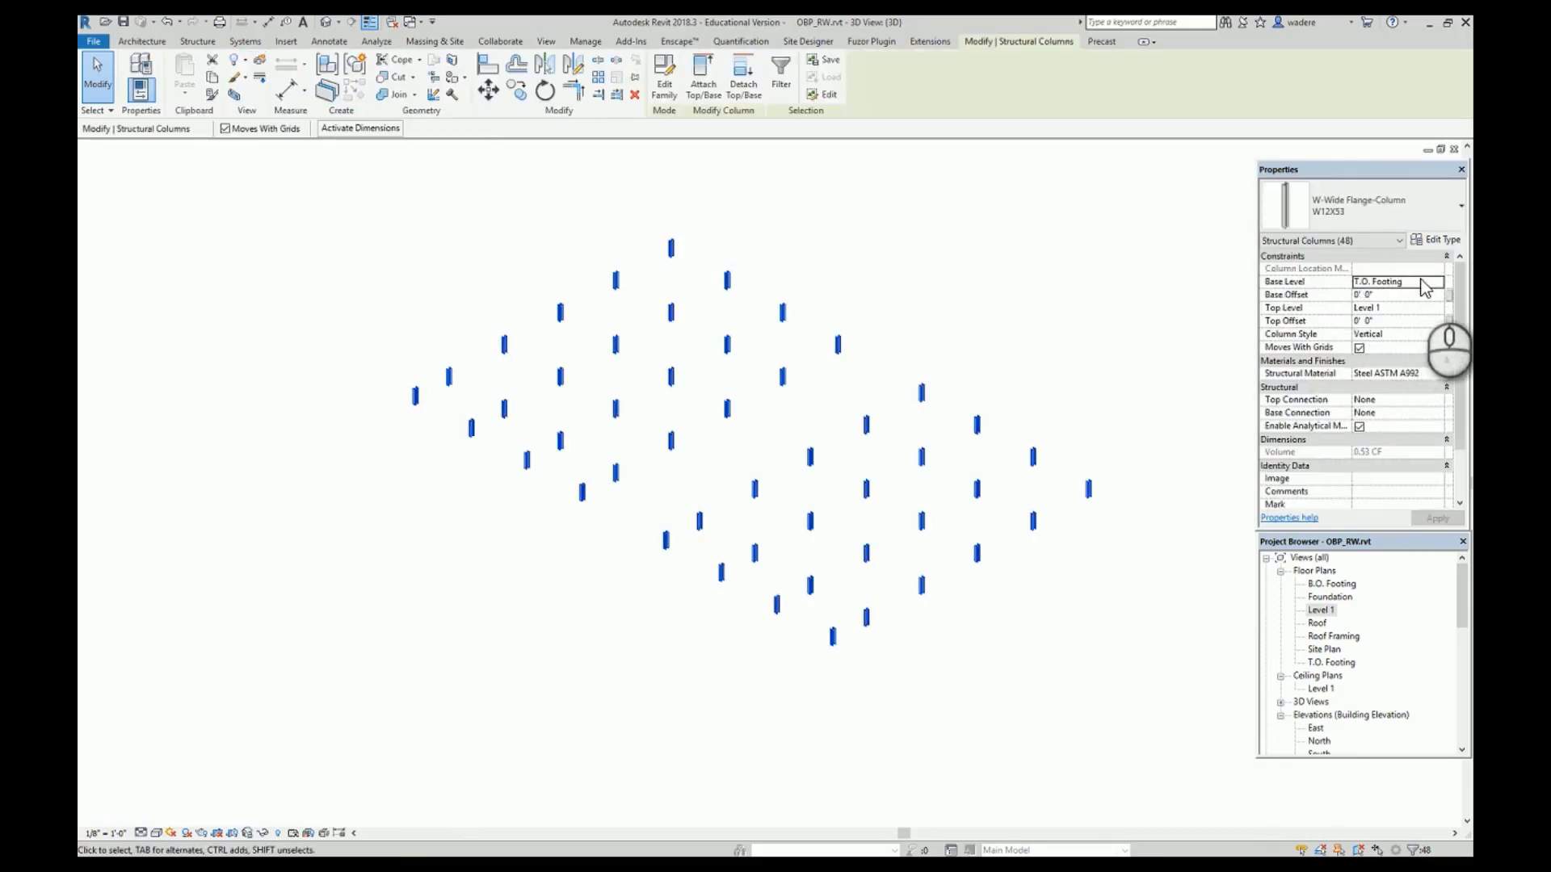
pyautogui.click(1416, 308)
pyautogui.click(1438, 309)
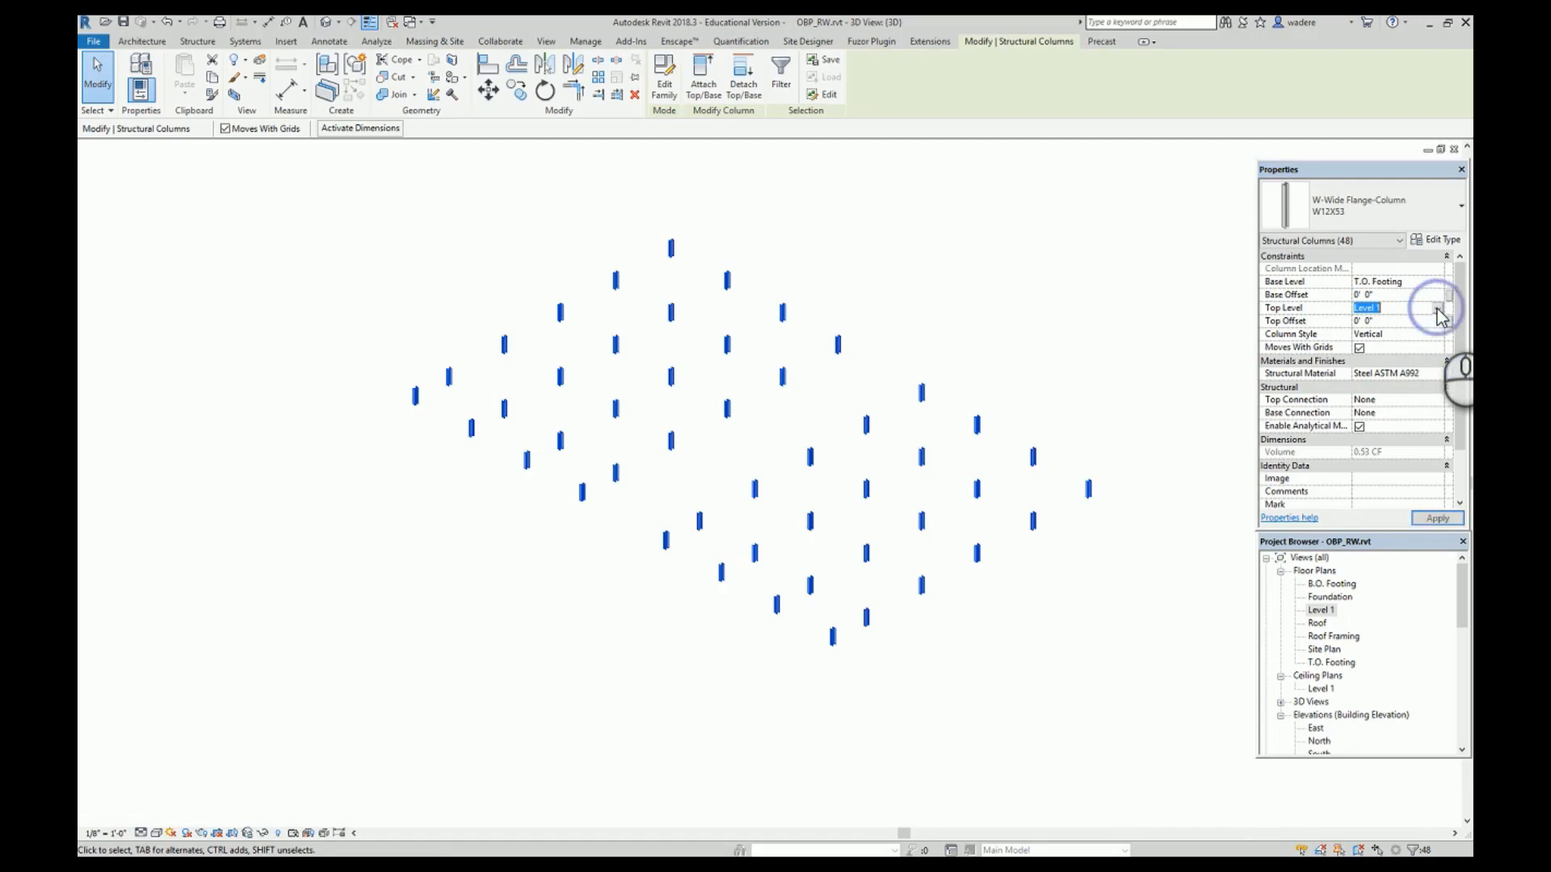
pyautogui.click(1368, 354)
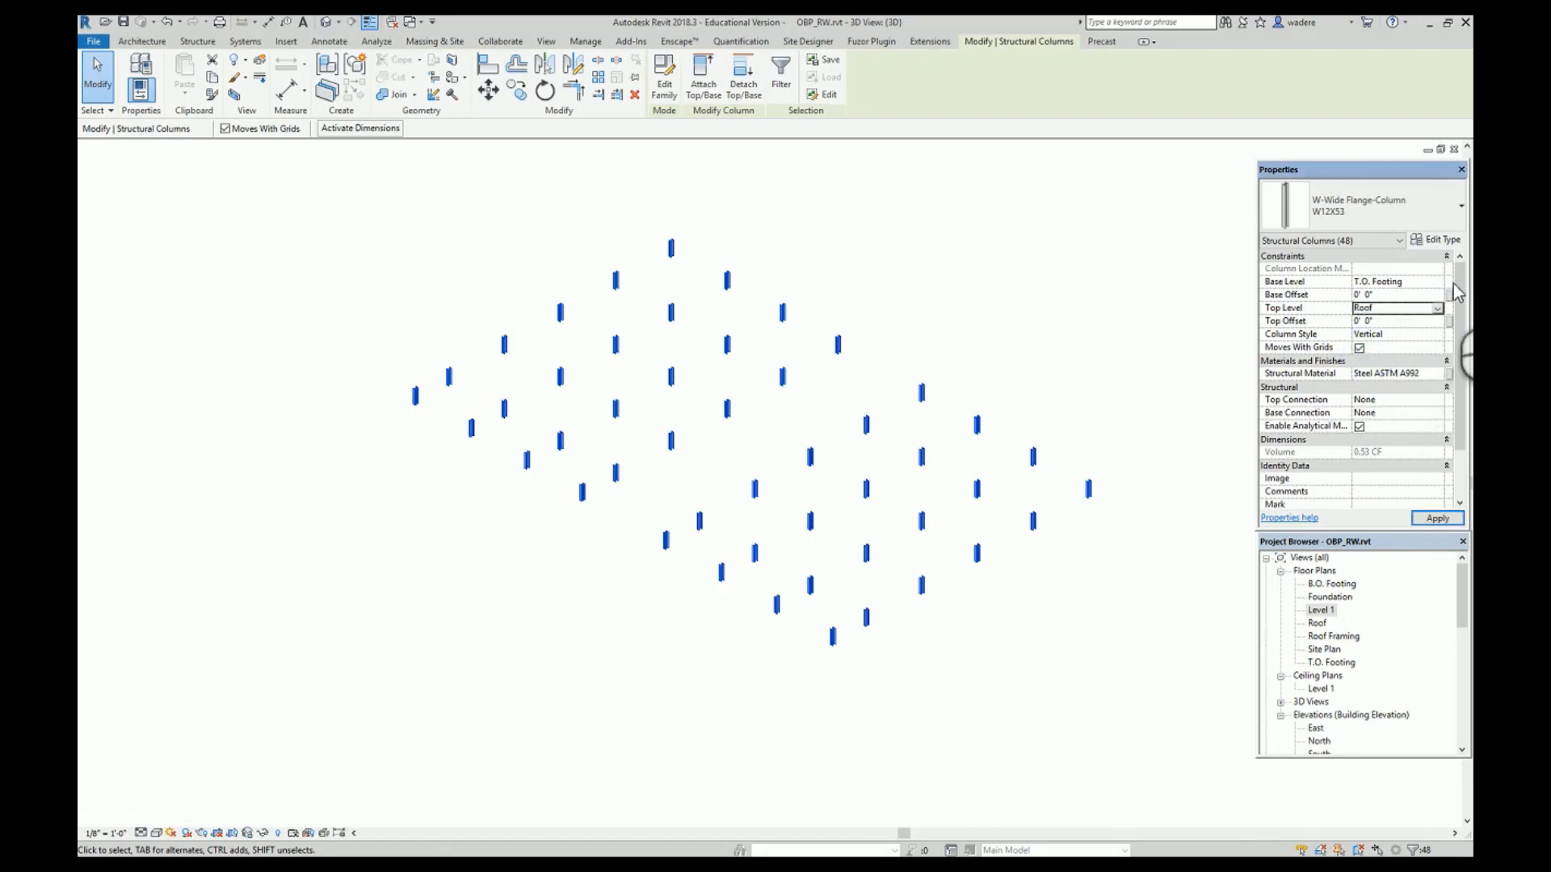
pyautogui.click(1428, 282)
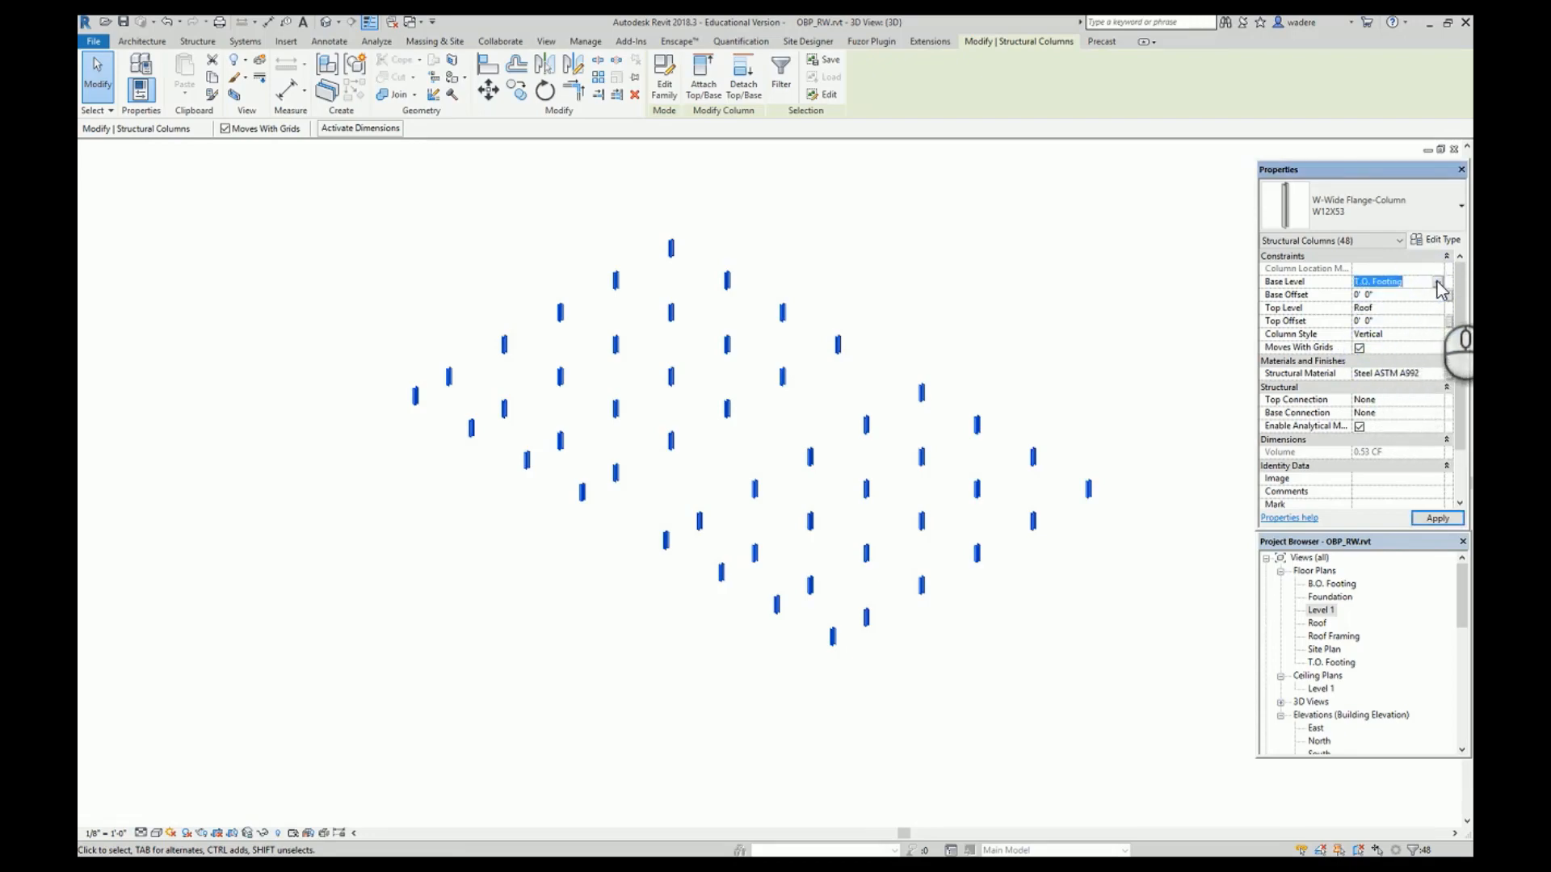
pyautogui.click(1436, 282)
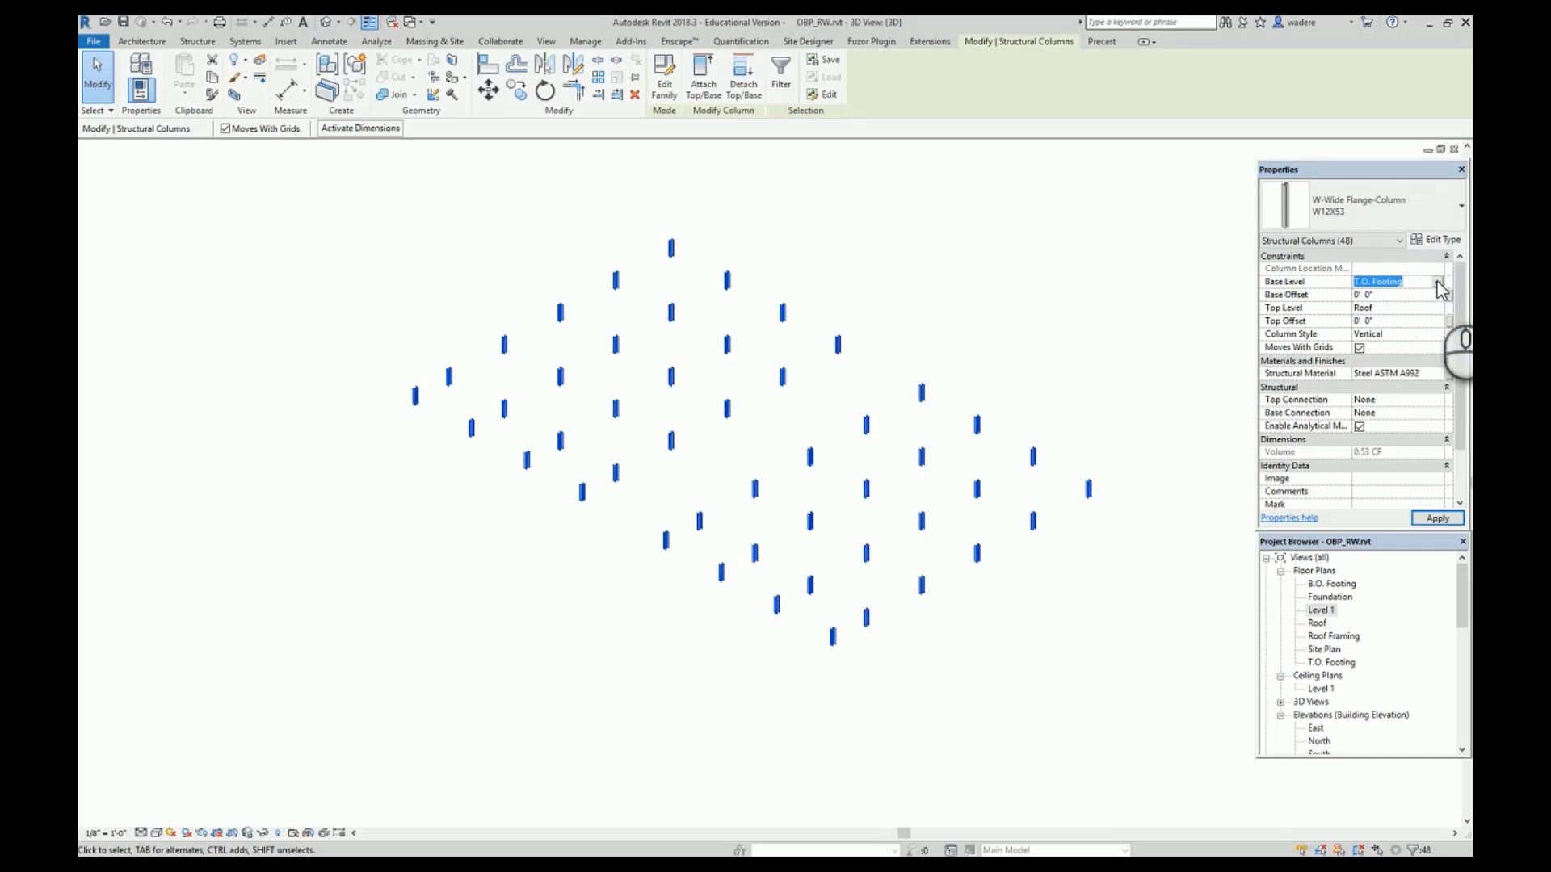
pyautogui.click(1377, 326)
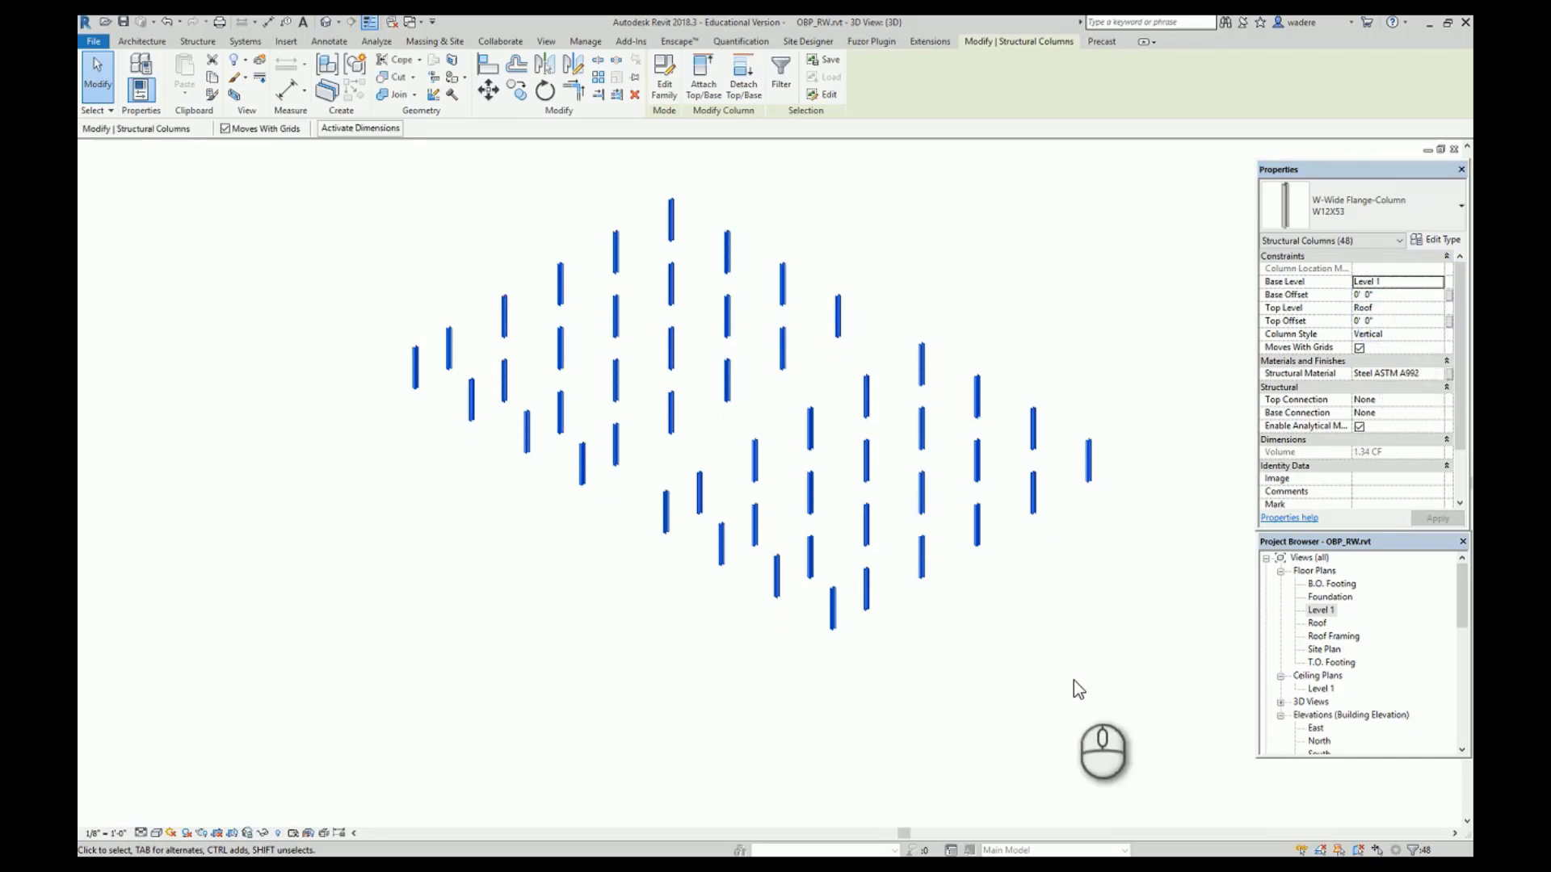
# Set the Level 1 floor plan's detail level to Fine and check the column profiles at the grid intersections.
pyautogui.doubleClick(1316, 611)
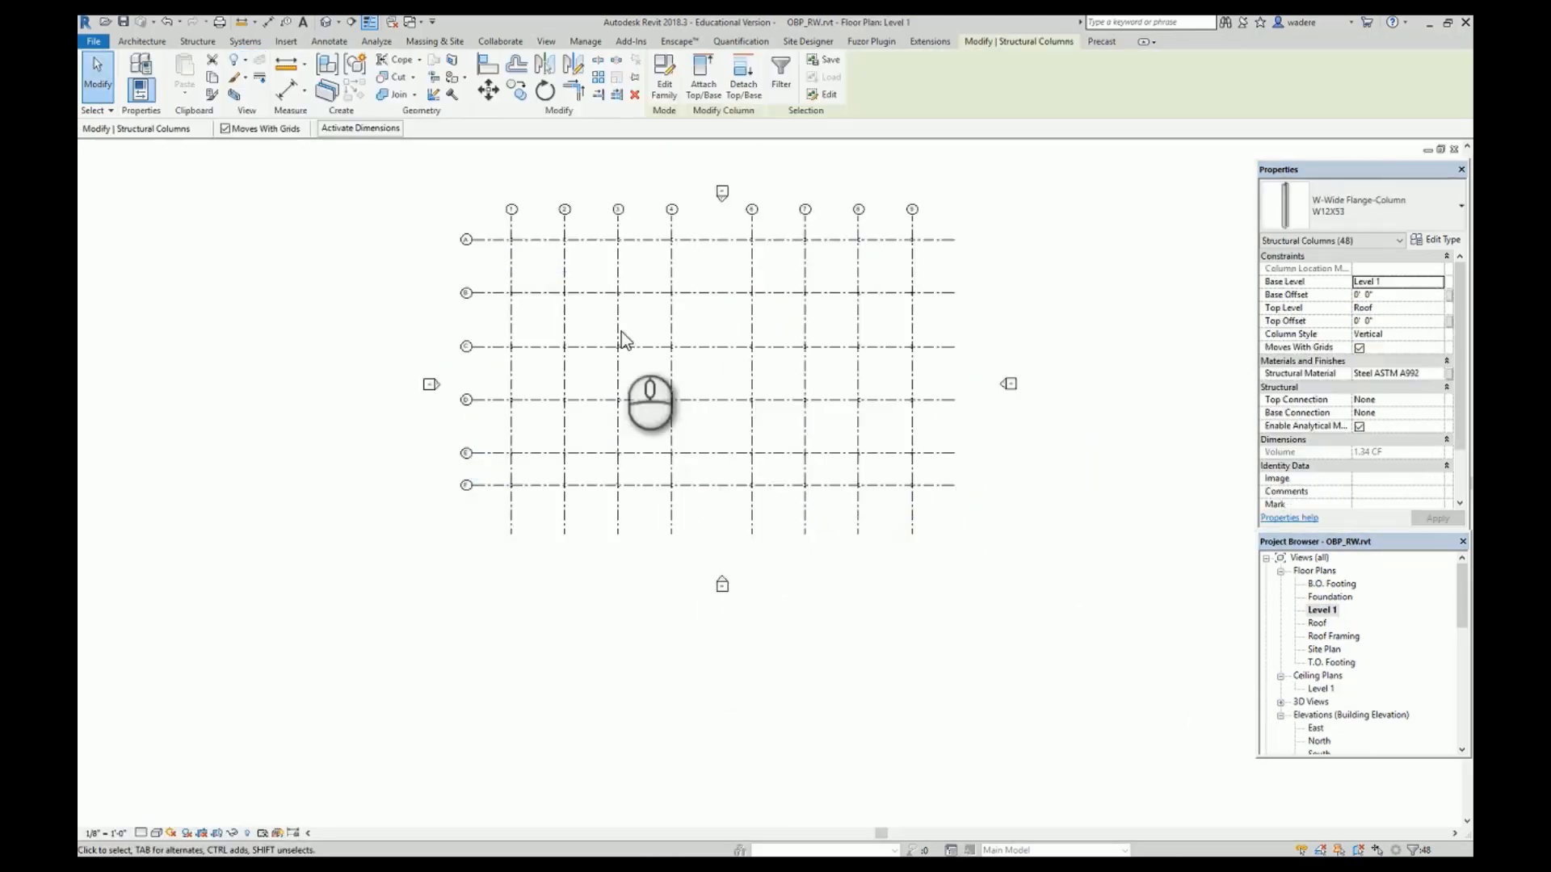
pyautogui.scroll(3, 523, 218)
pyautogui.scroll(5, 522, 216)
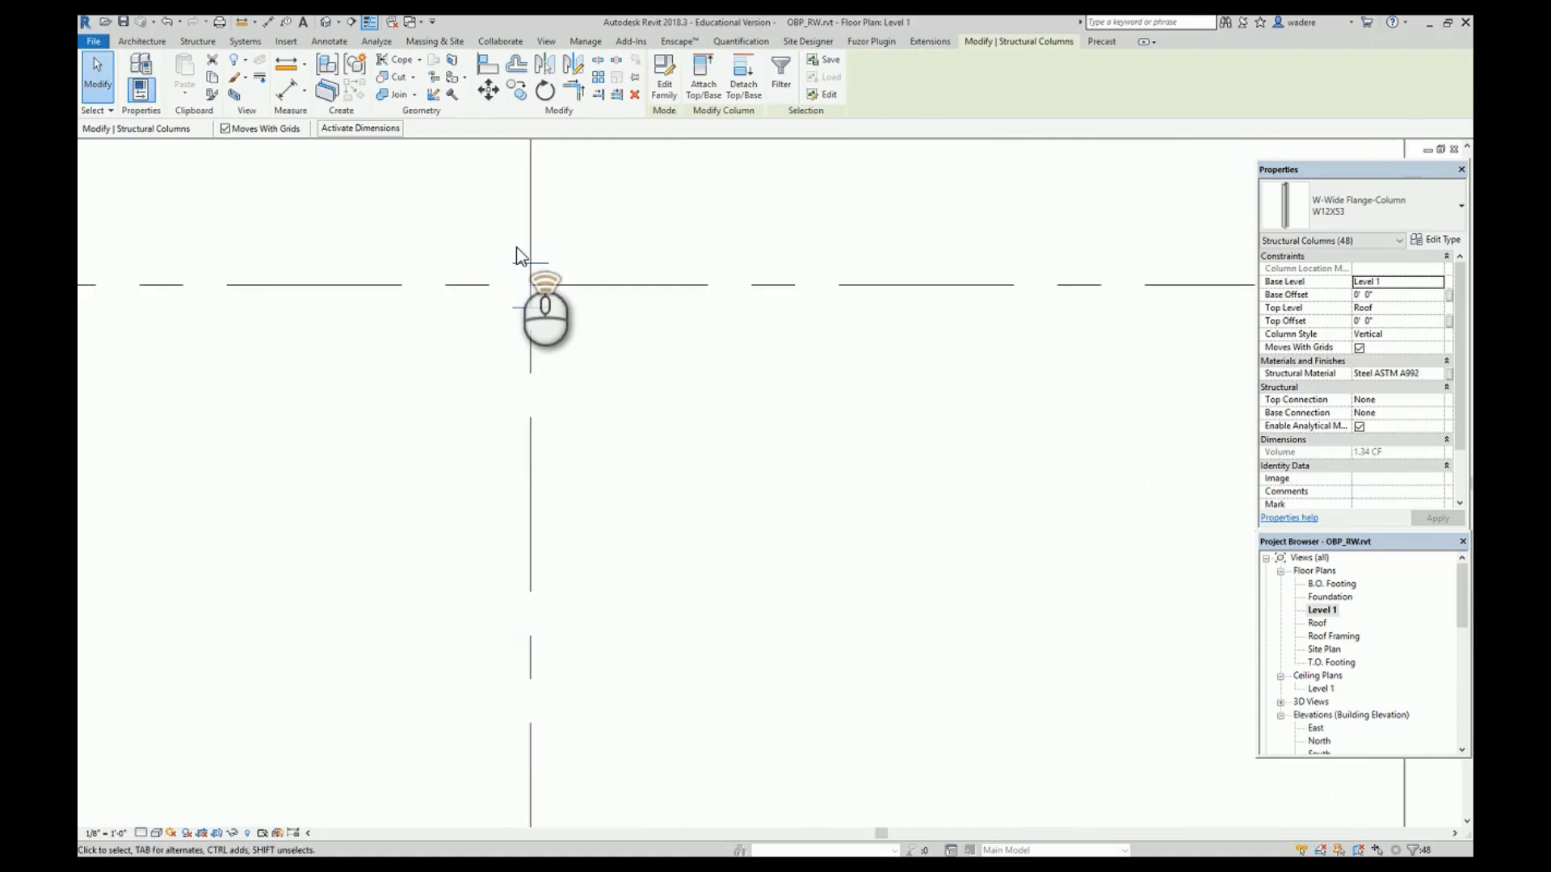
pyautogui.scroll(-8, 535, 309)
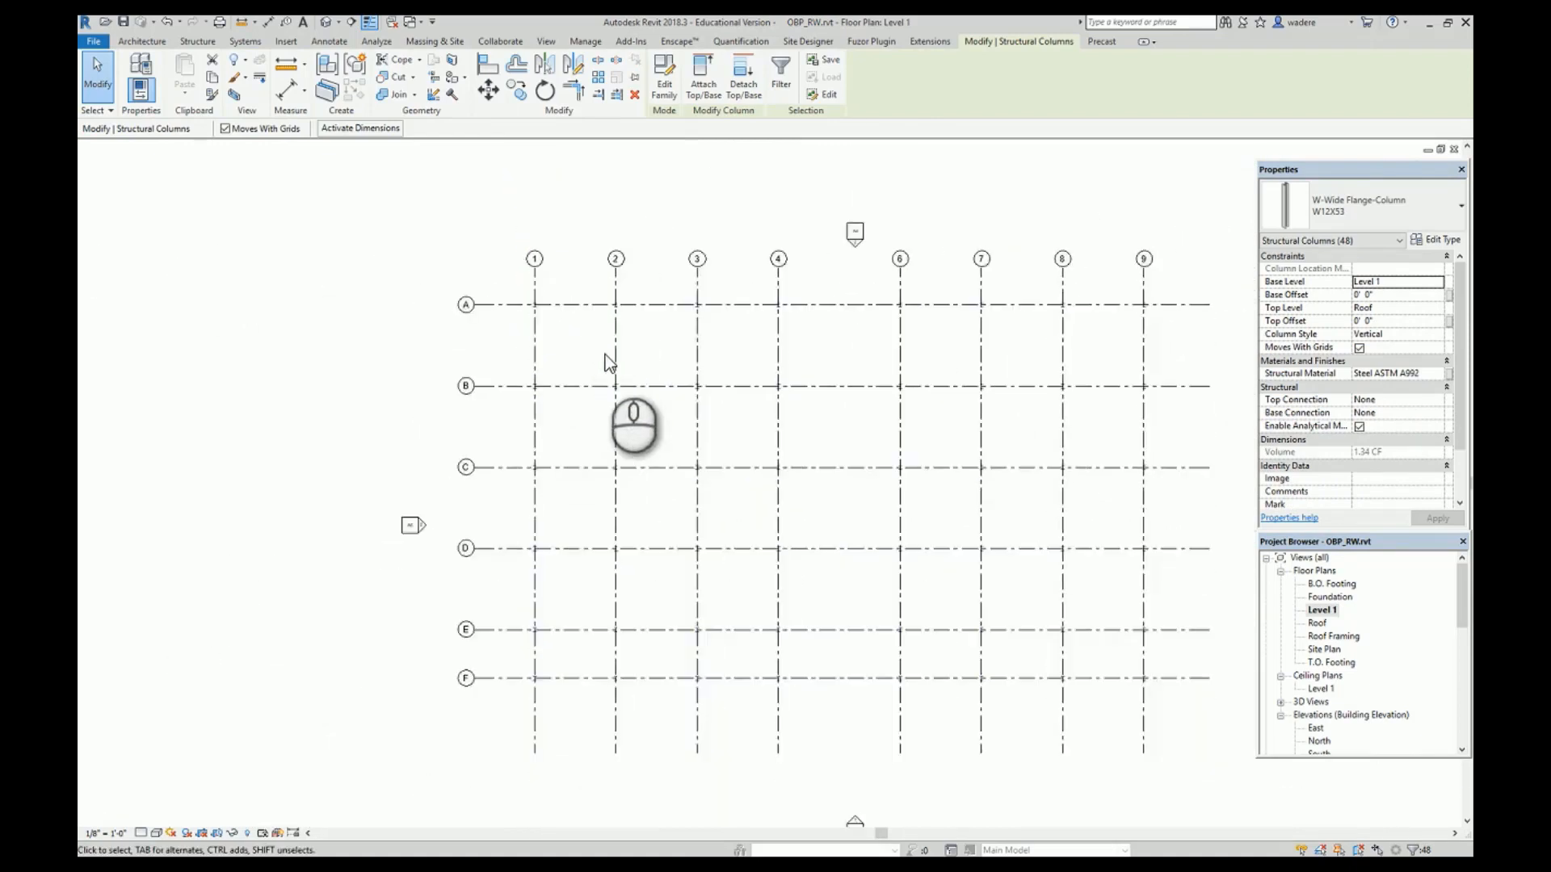
pyautogui.moveTo(631, 372); pyautogui.dragTo(576, 378, button='middle')
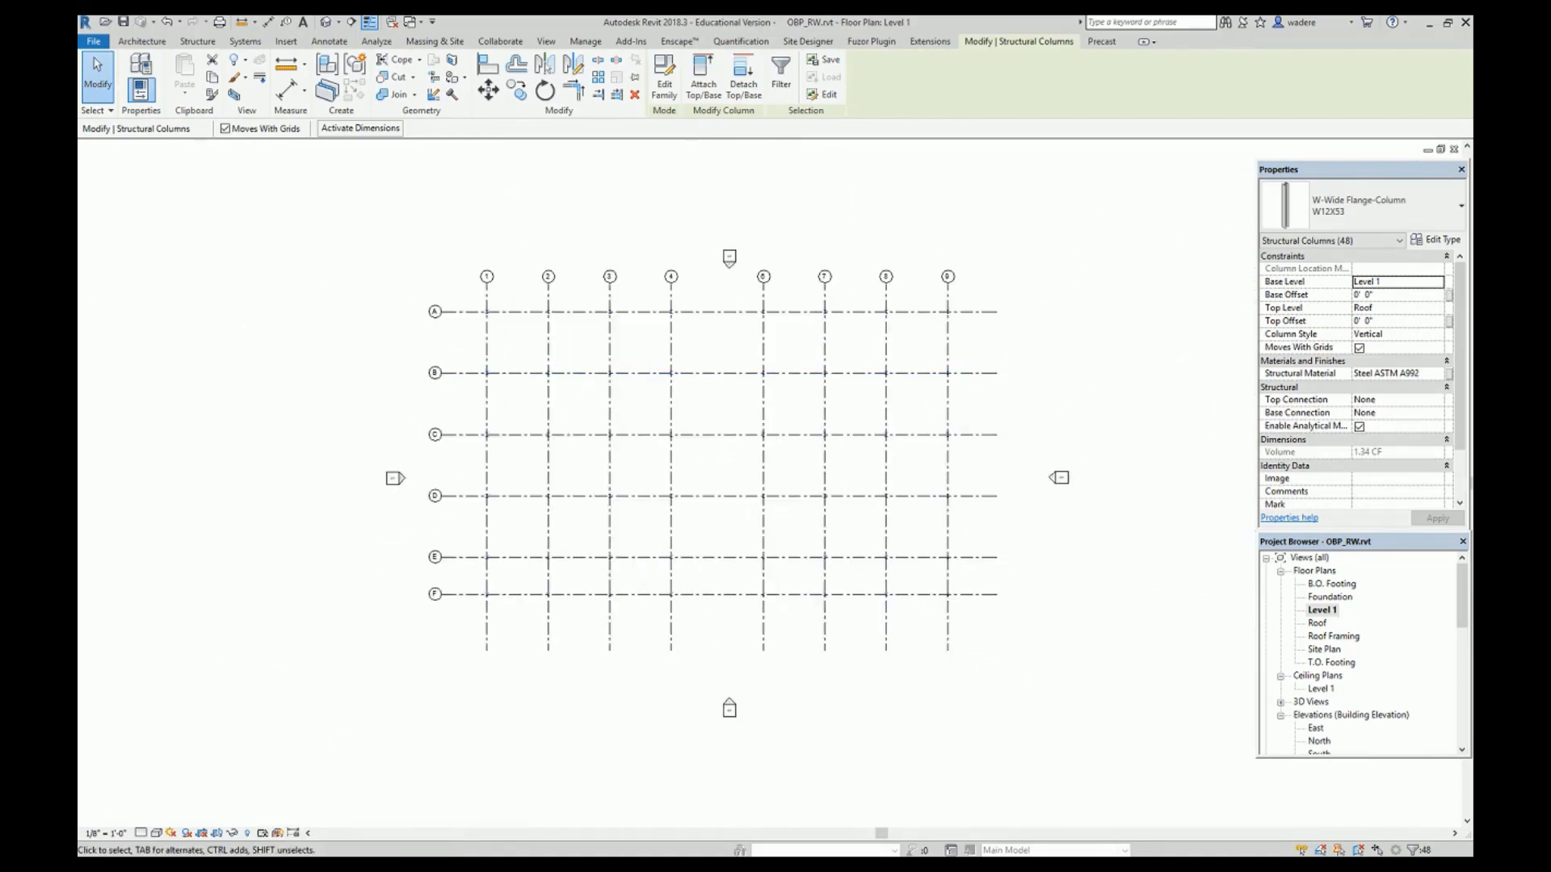
pyautogui.click(140, 833)
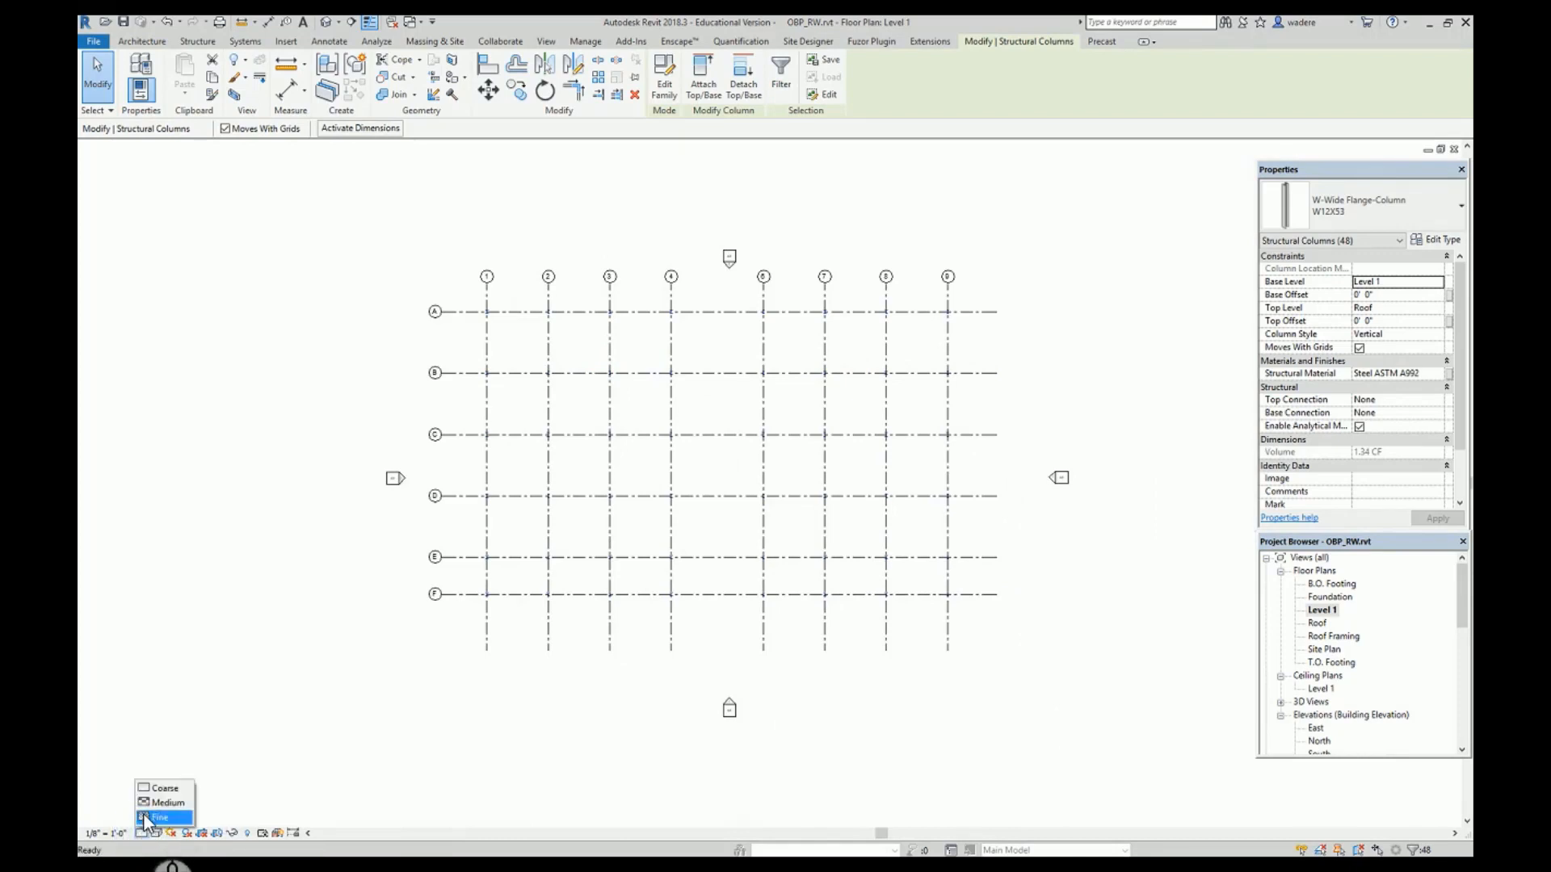
pyautogui.click(145, 818)
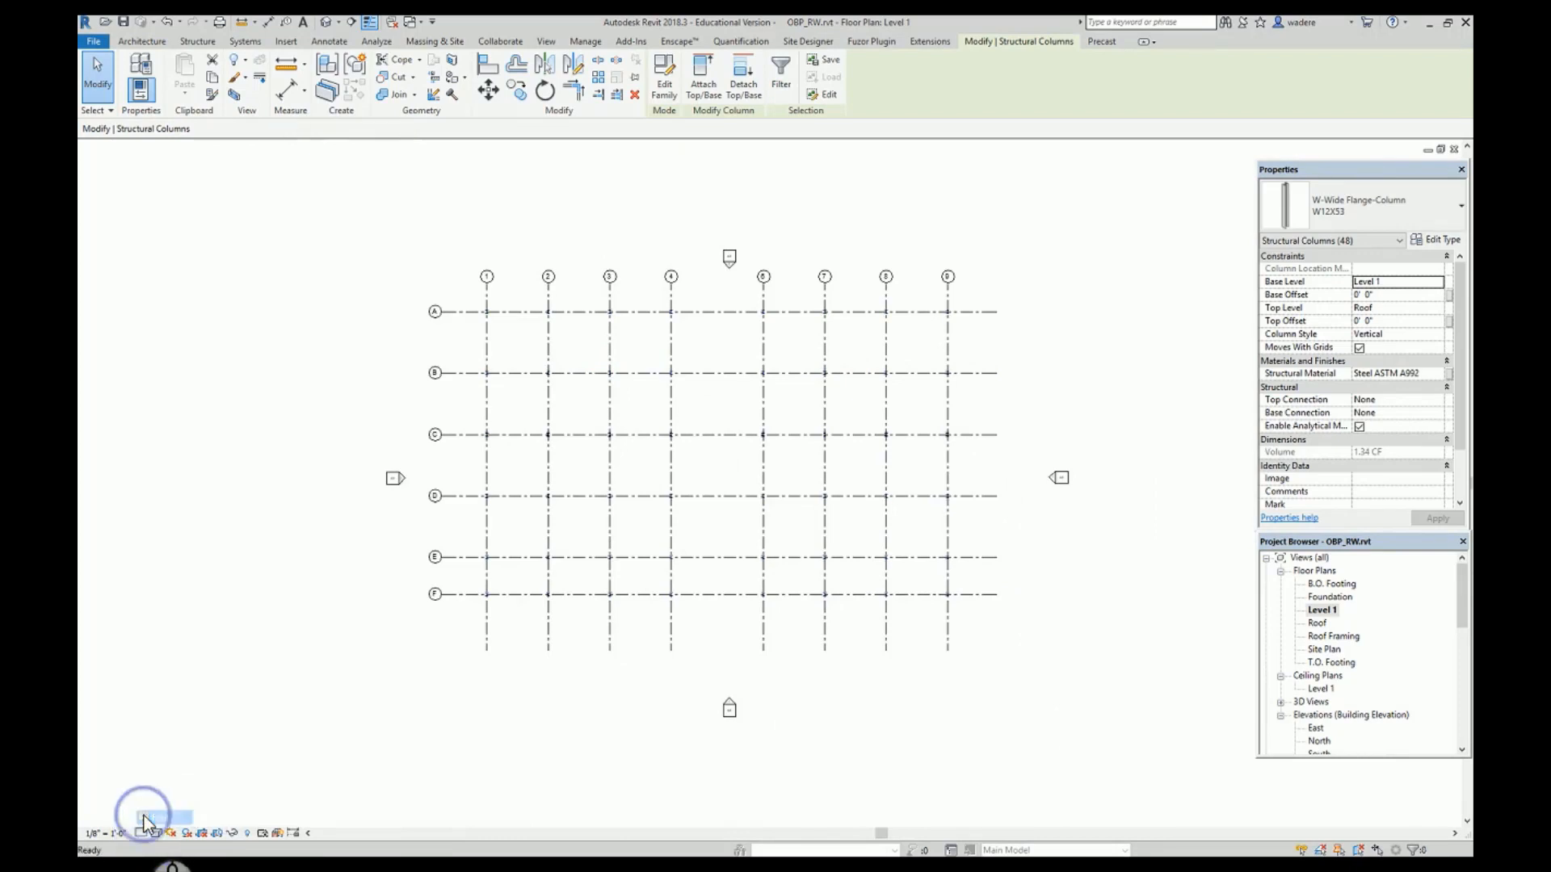
pyautogui.press('Escape')
pyautogui.scroll(10, 492, 313)
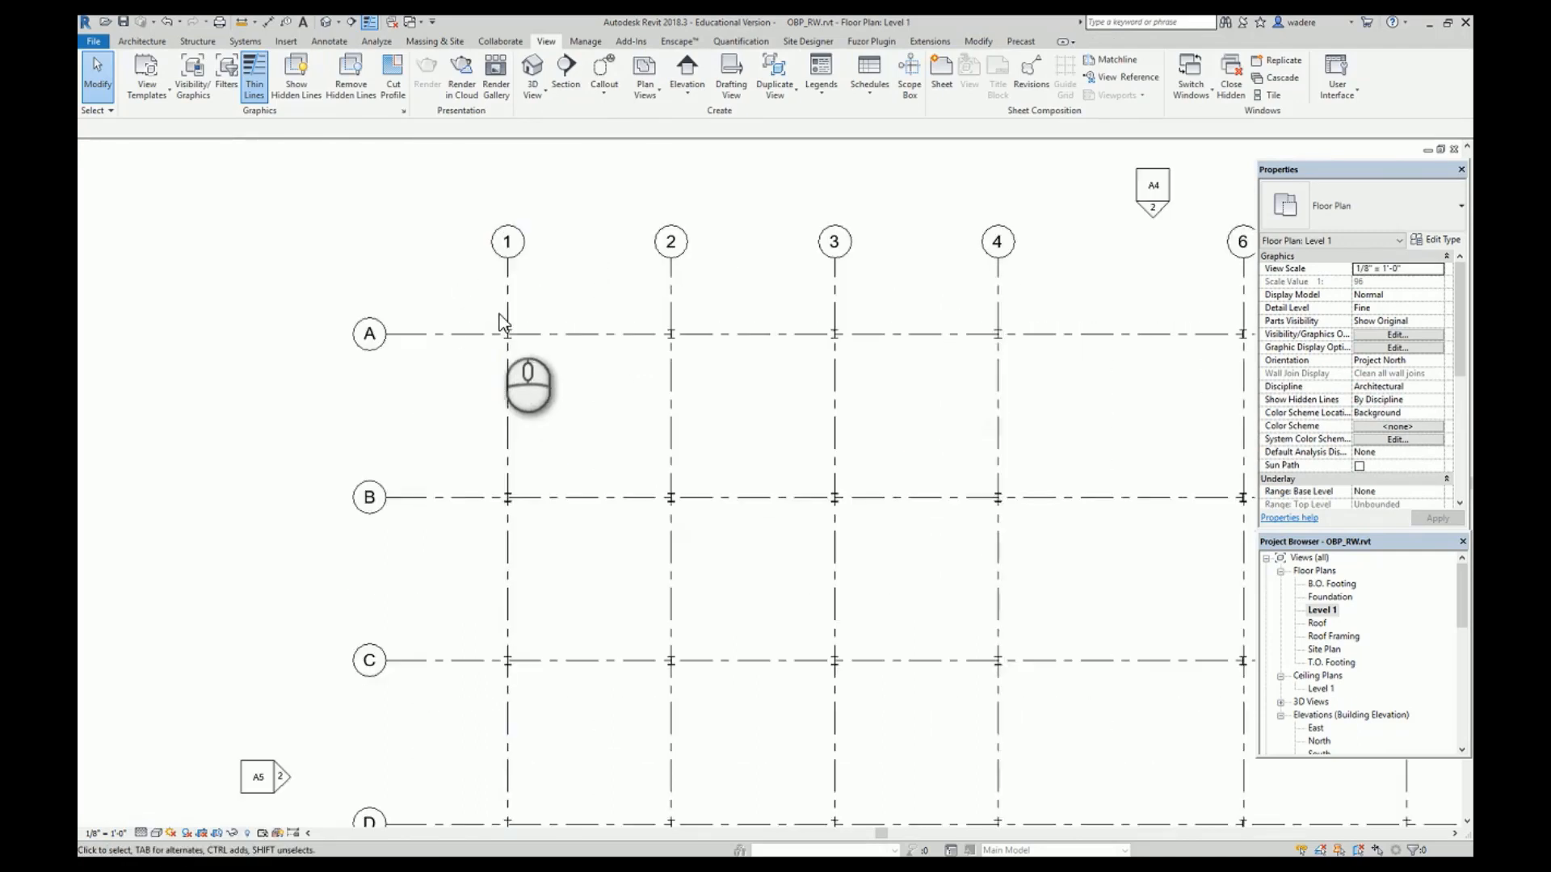
pyautogui.scroll(-8, 463, 339)
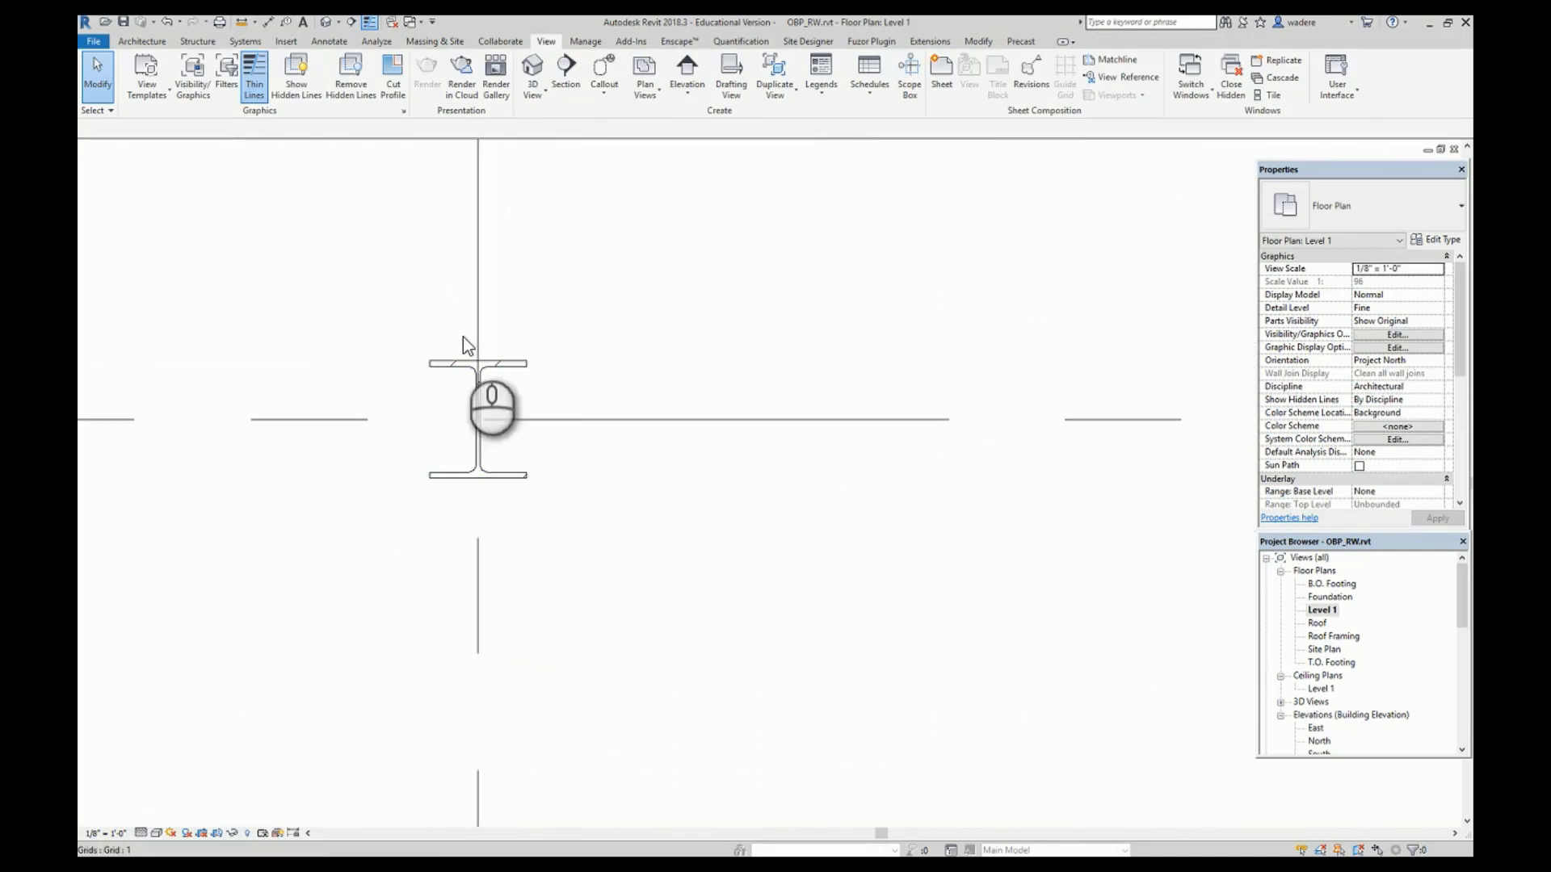
pyautogui.scroll(-5, 462, 399)
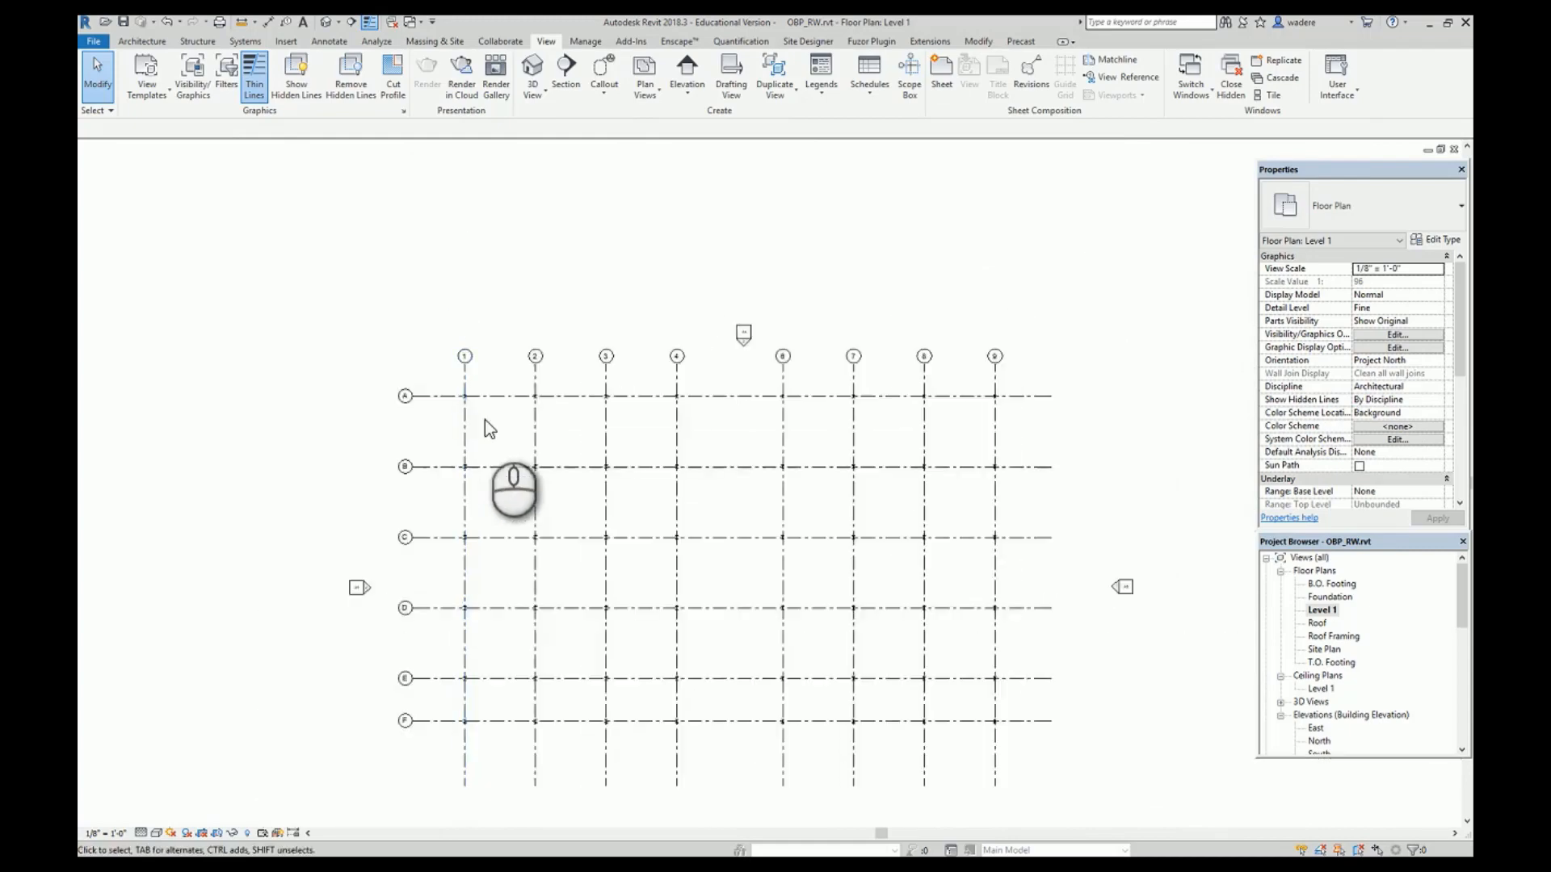
pyautogui.moveTo(589, 474); pyautogui.dragTo(614, 394, button='middle')
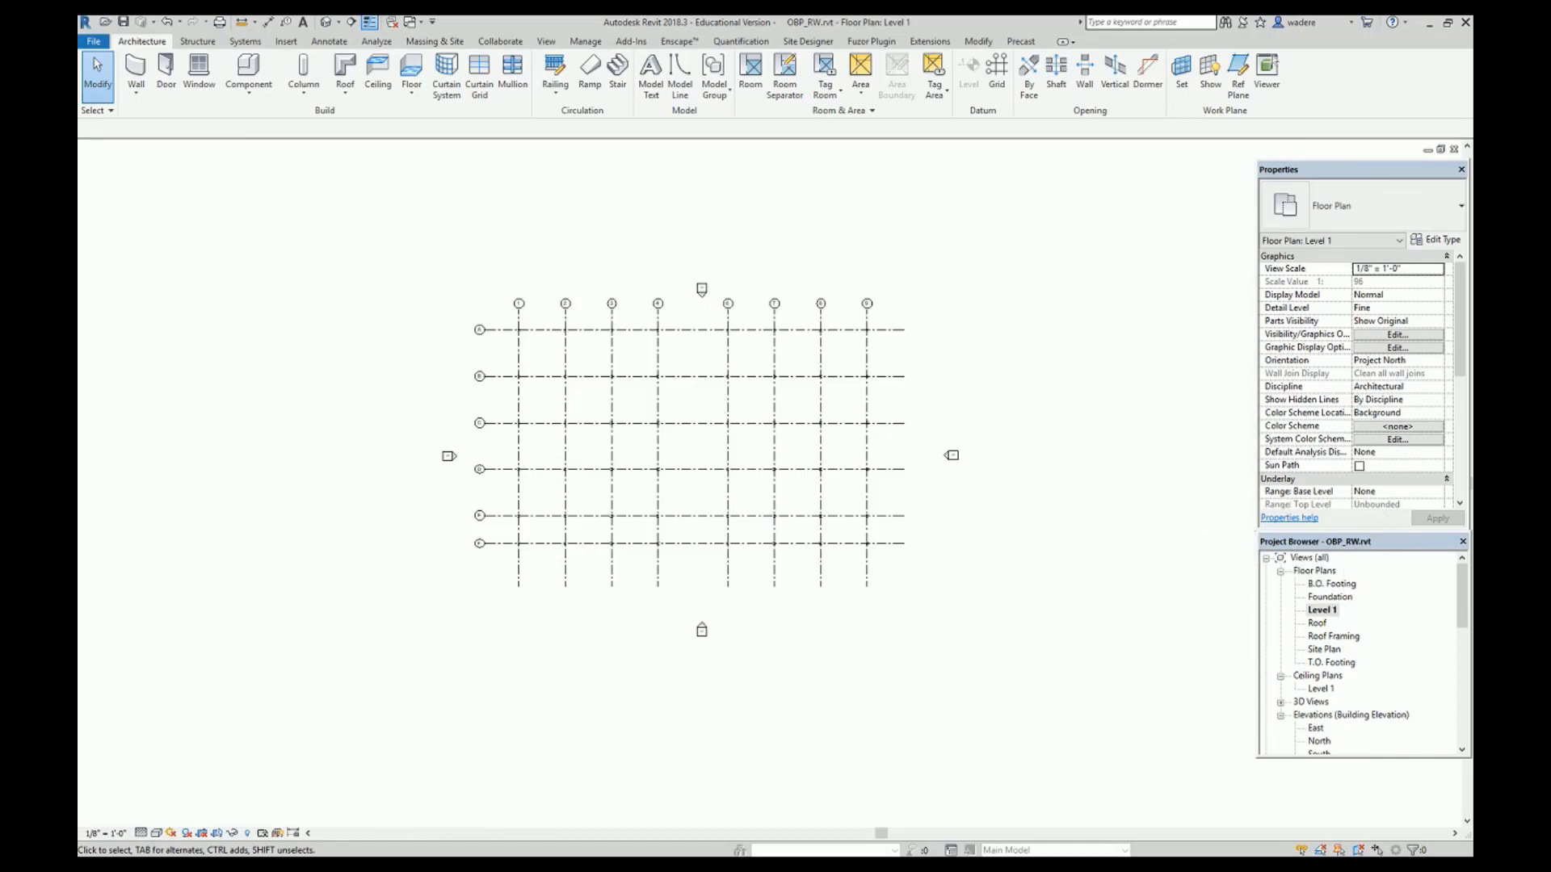
# Open the North elevation and delete the T.O. Footing and B.O. Footing levels together with their plan views.
pyautogui.scroll(-12, 529, 613)
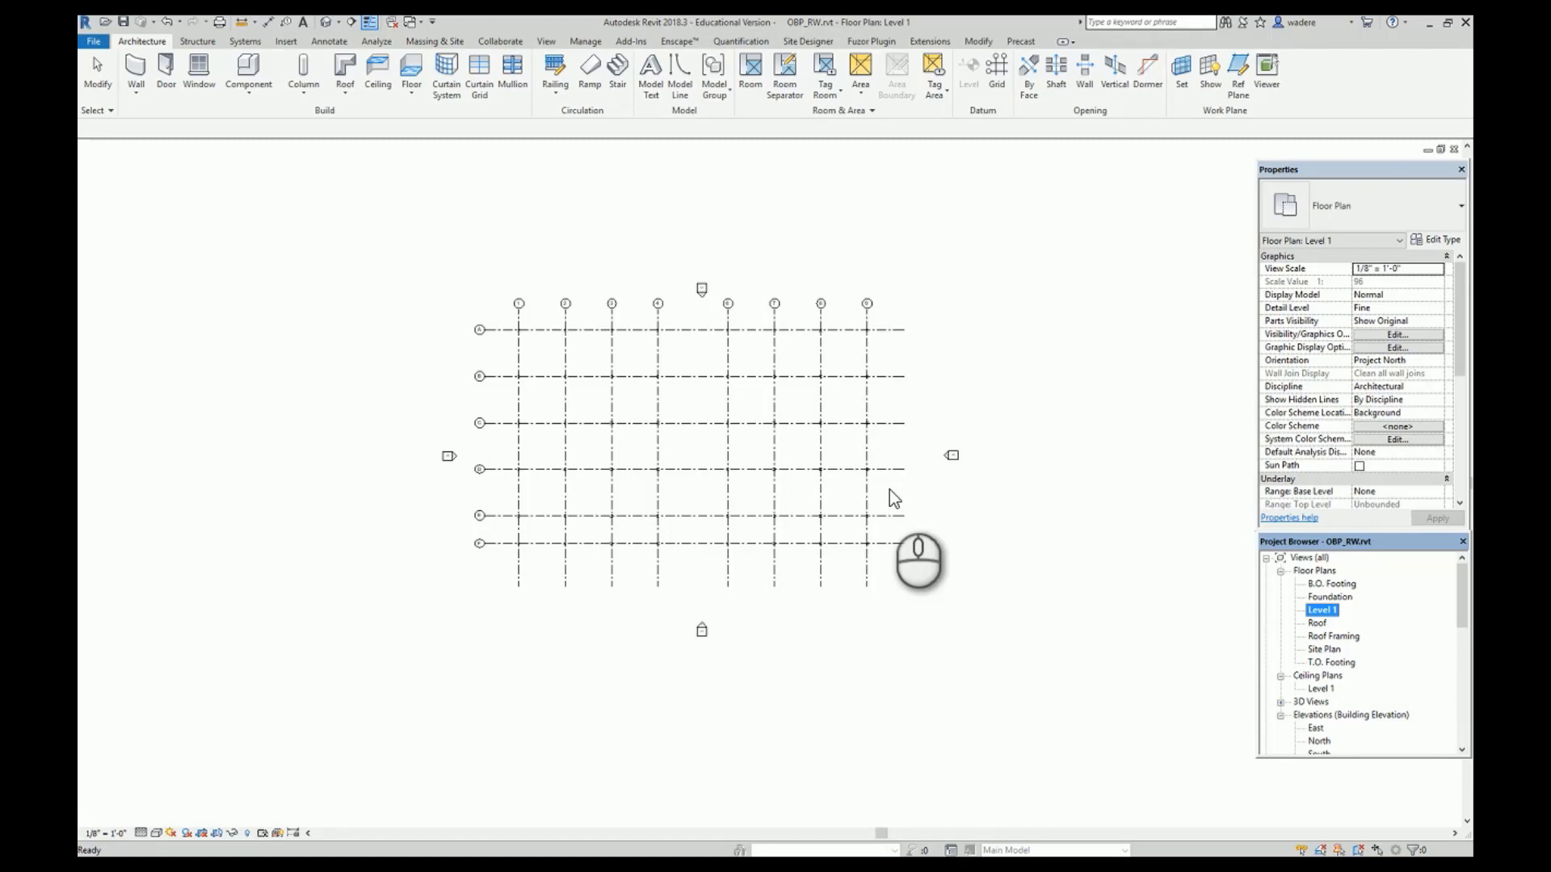
pyautogui.scroll(-2, 1329, 695)
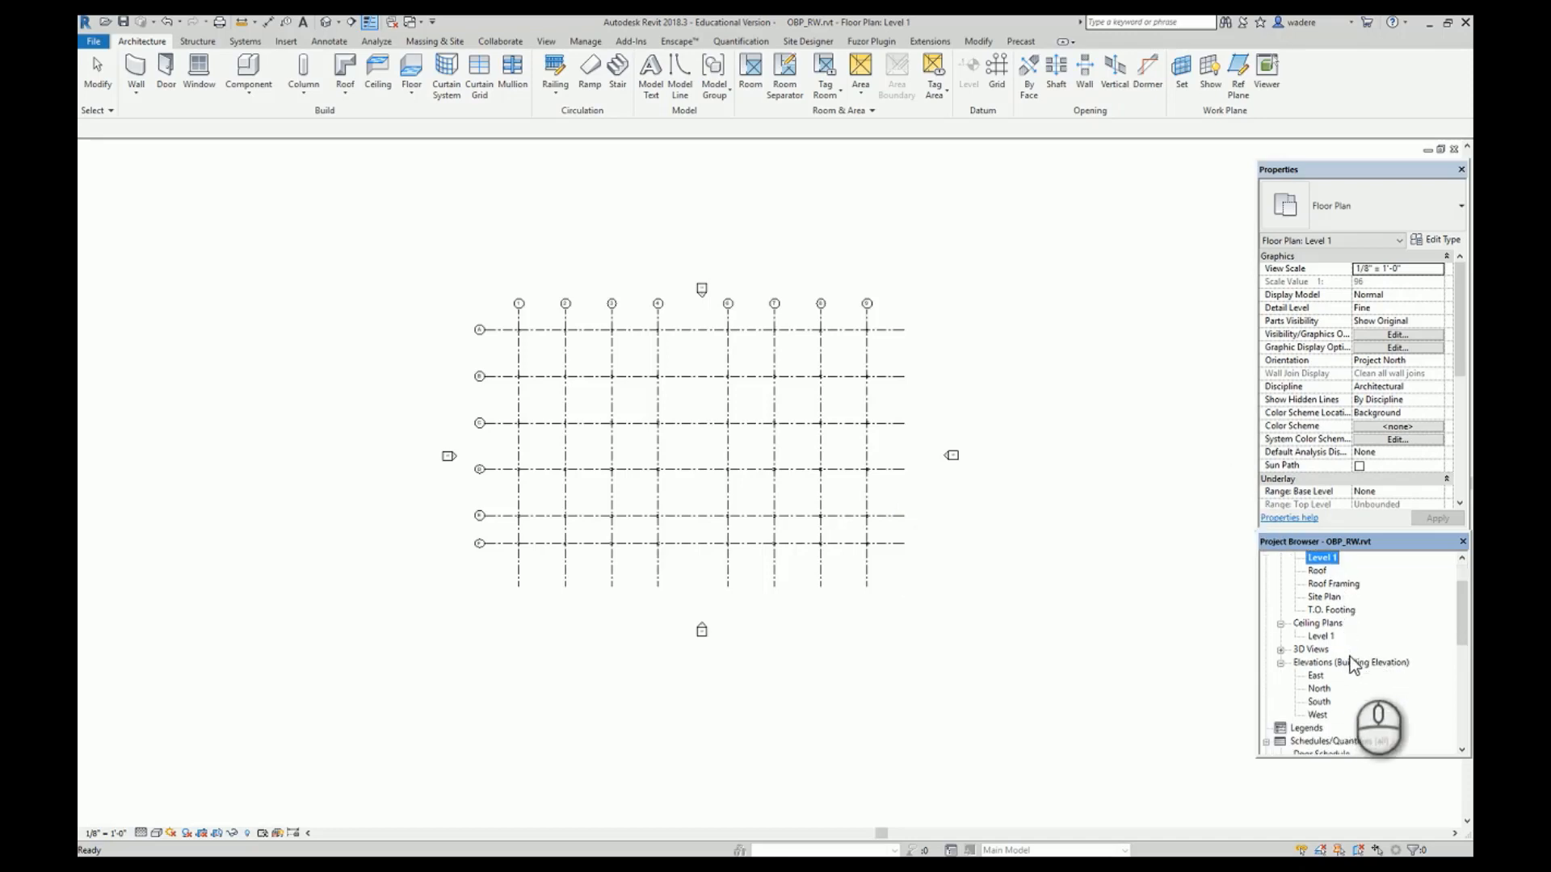
pyautogui.doubleClick(1321, 689)
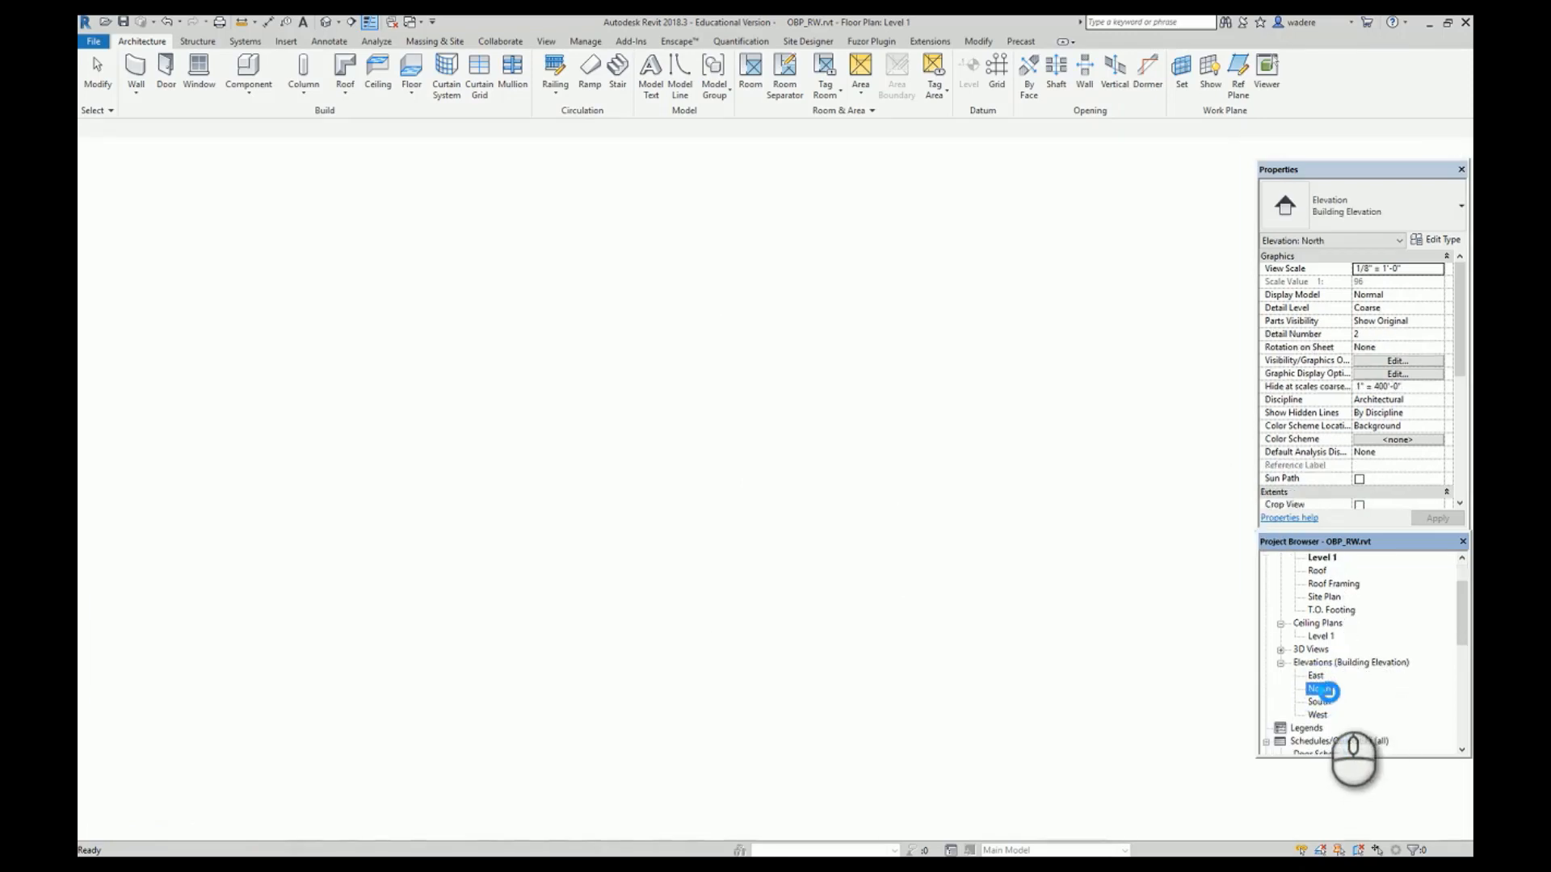
pyautogui.scroll(-2, 1119, 622)
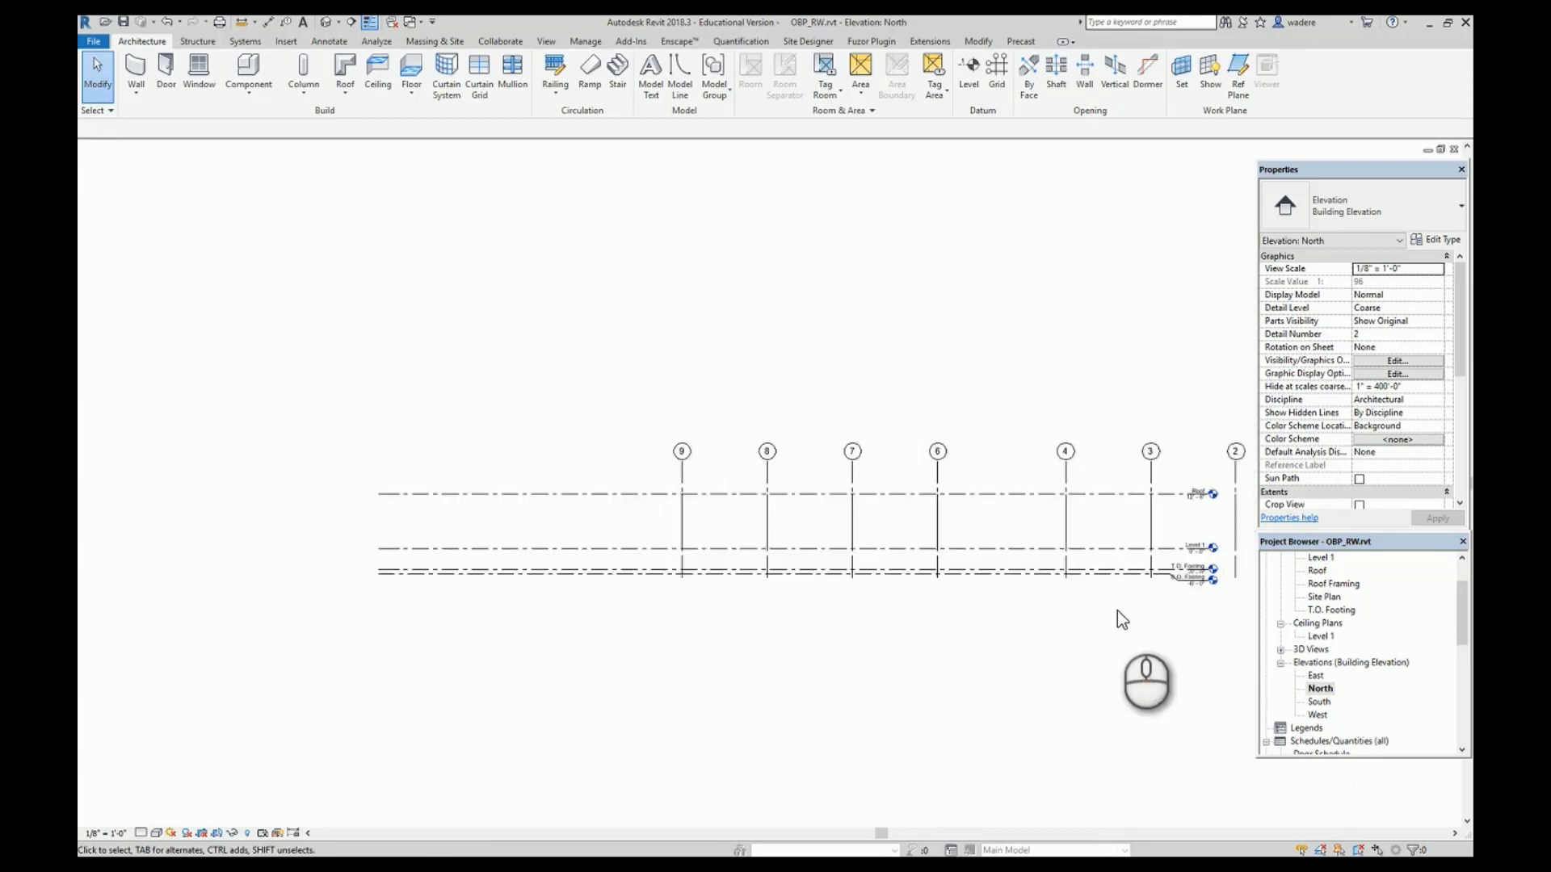
pyautogui.moveTo(1117, 610); pyautogui.dragTo(851, 582, button='middle')
pyautogui.scroll(5, 932, 521)
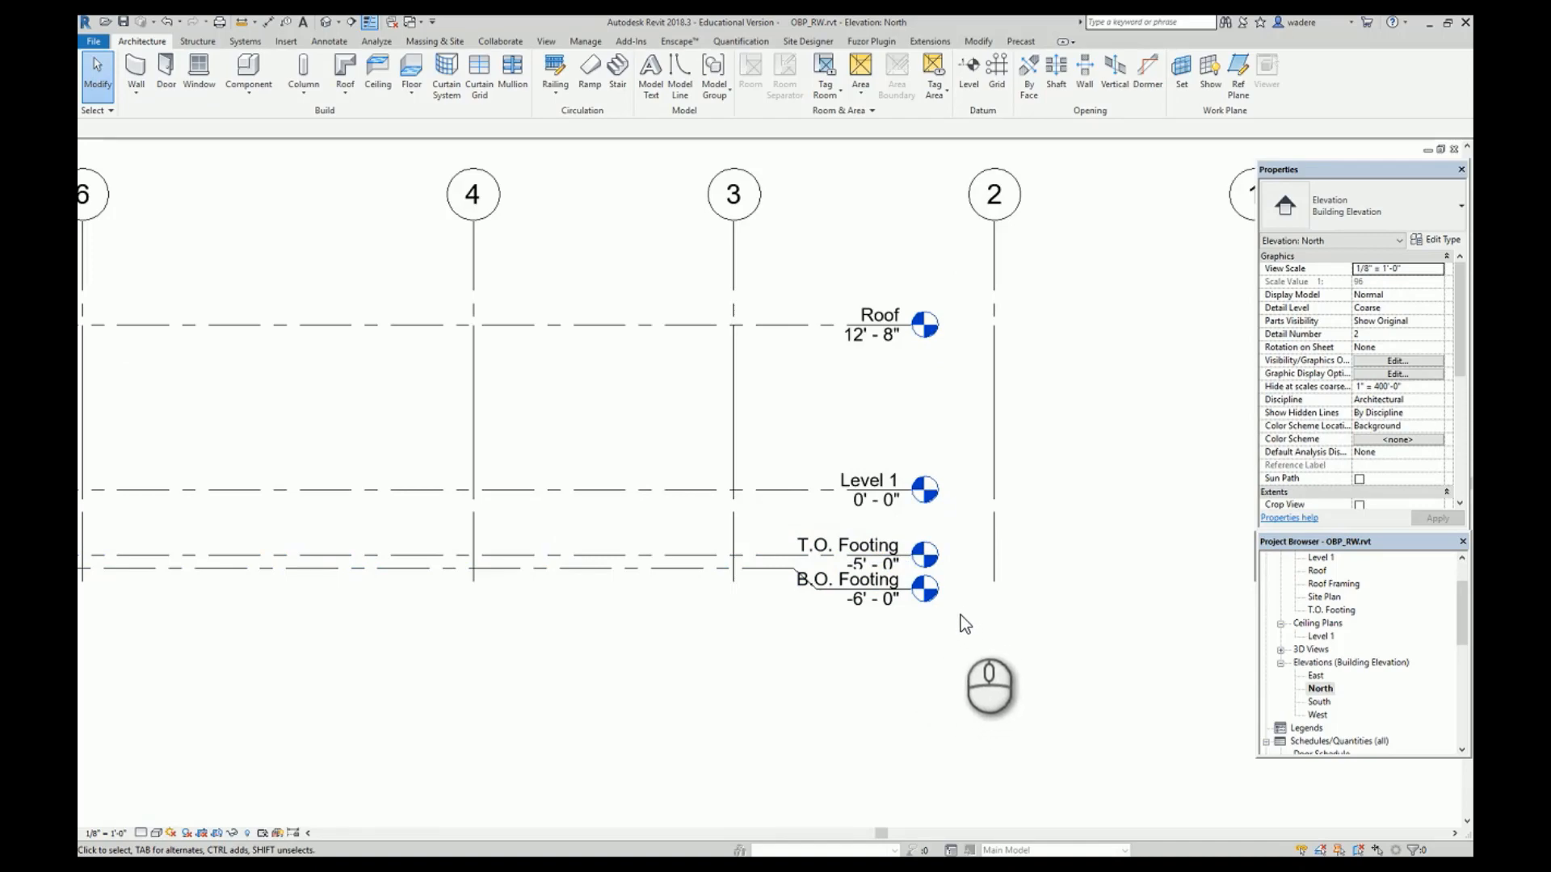
pyautogui.moveTo(953, 629); pyautogui.dragTo(820, 546)
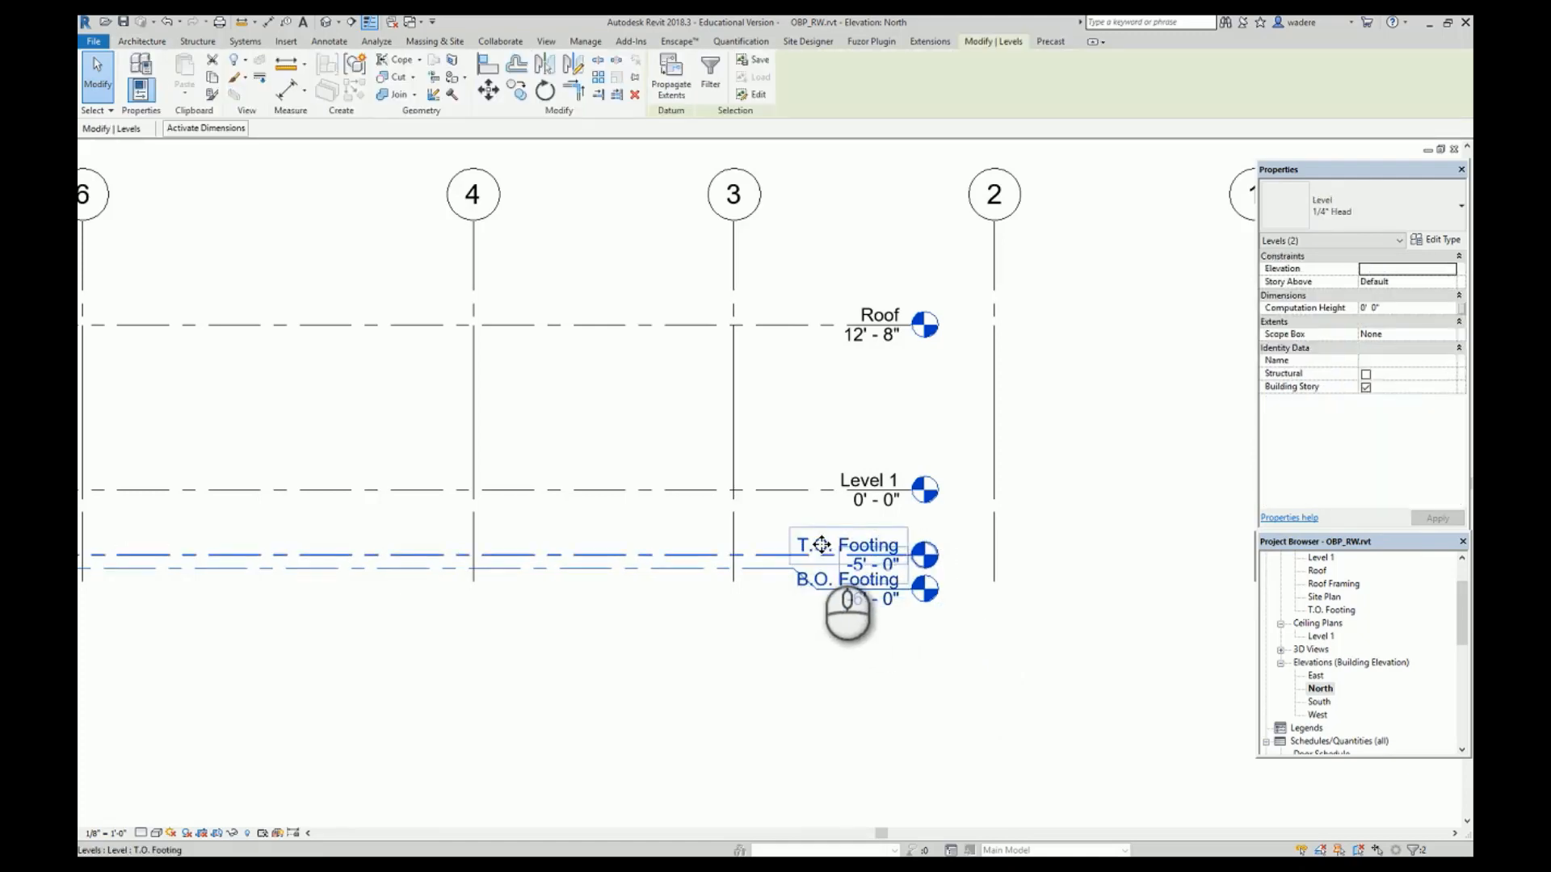
pyautogui.press('Delete')
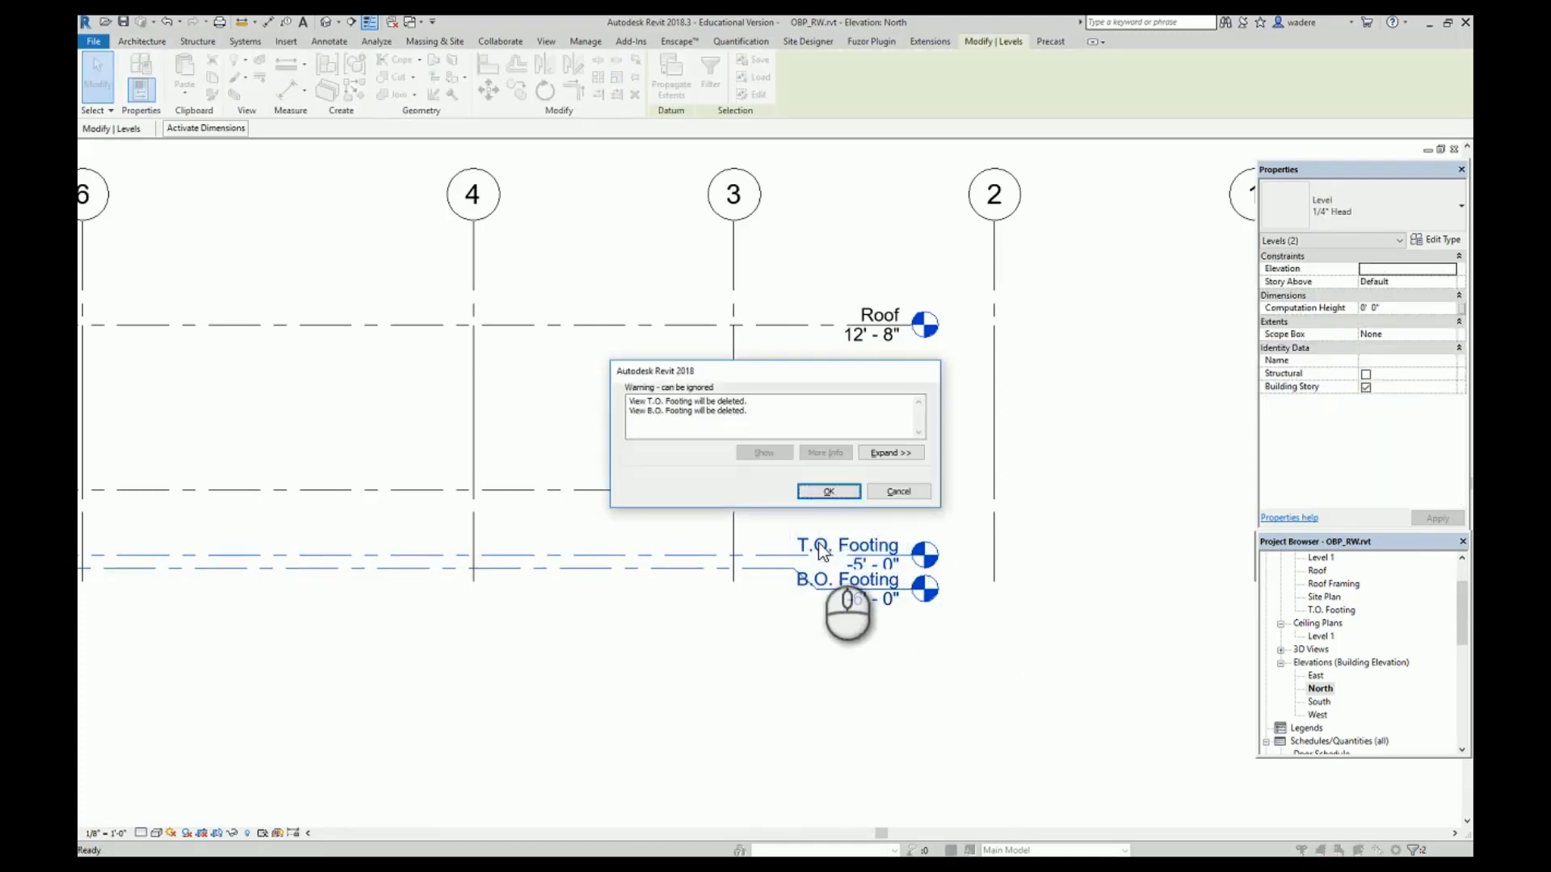
pyautogui.click(828, 491)
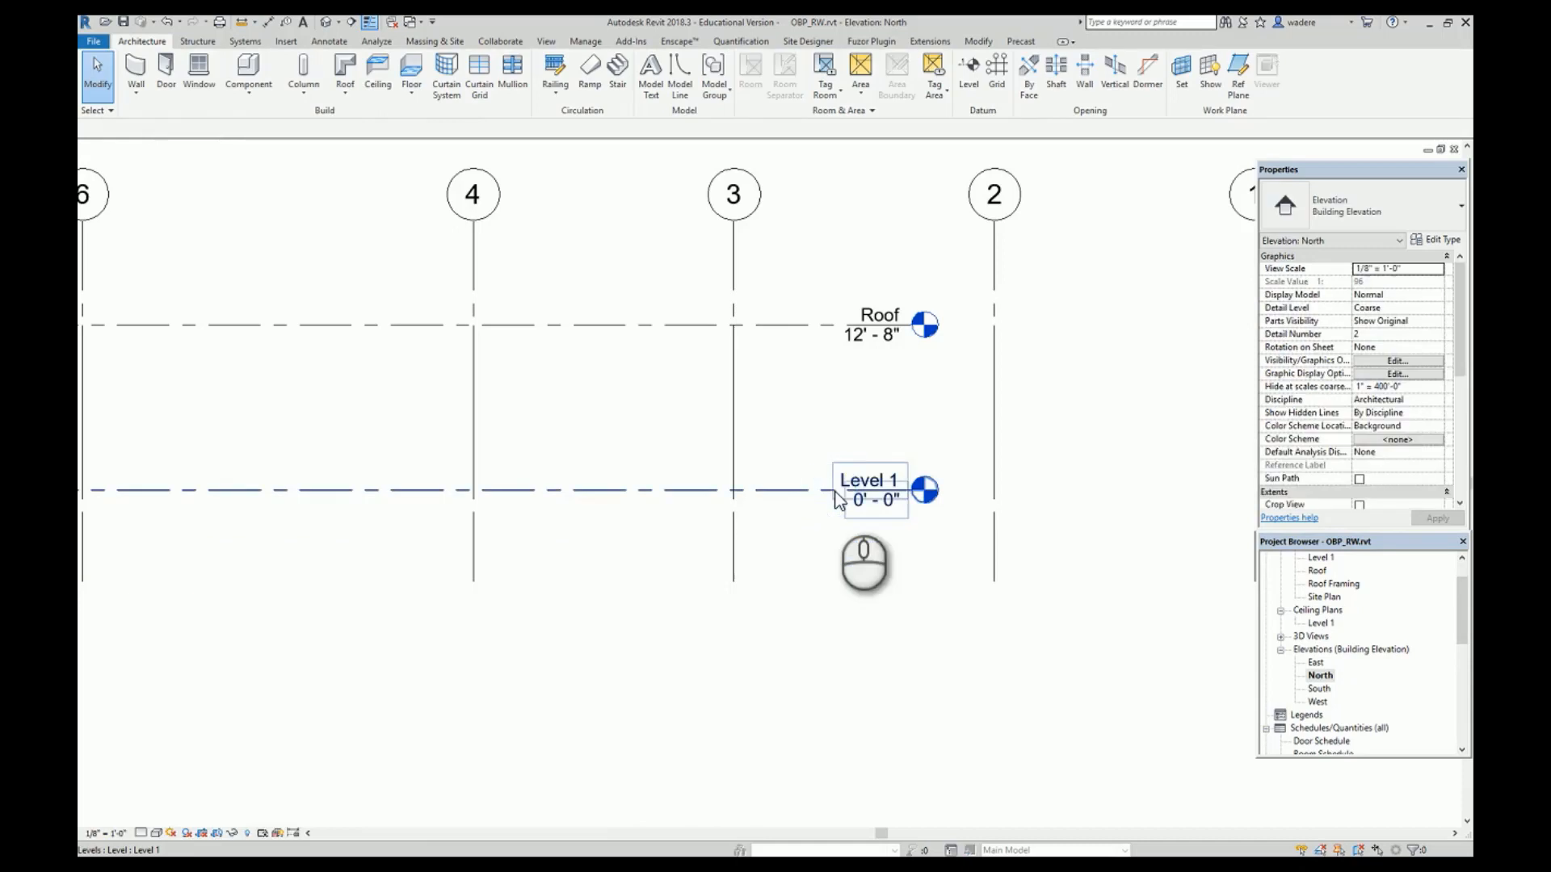
# Set the Roof level's elevation to 42'-0" in the North elevation.
pyautogui.scroll(2, 1354, 585)
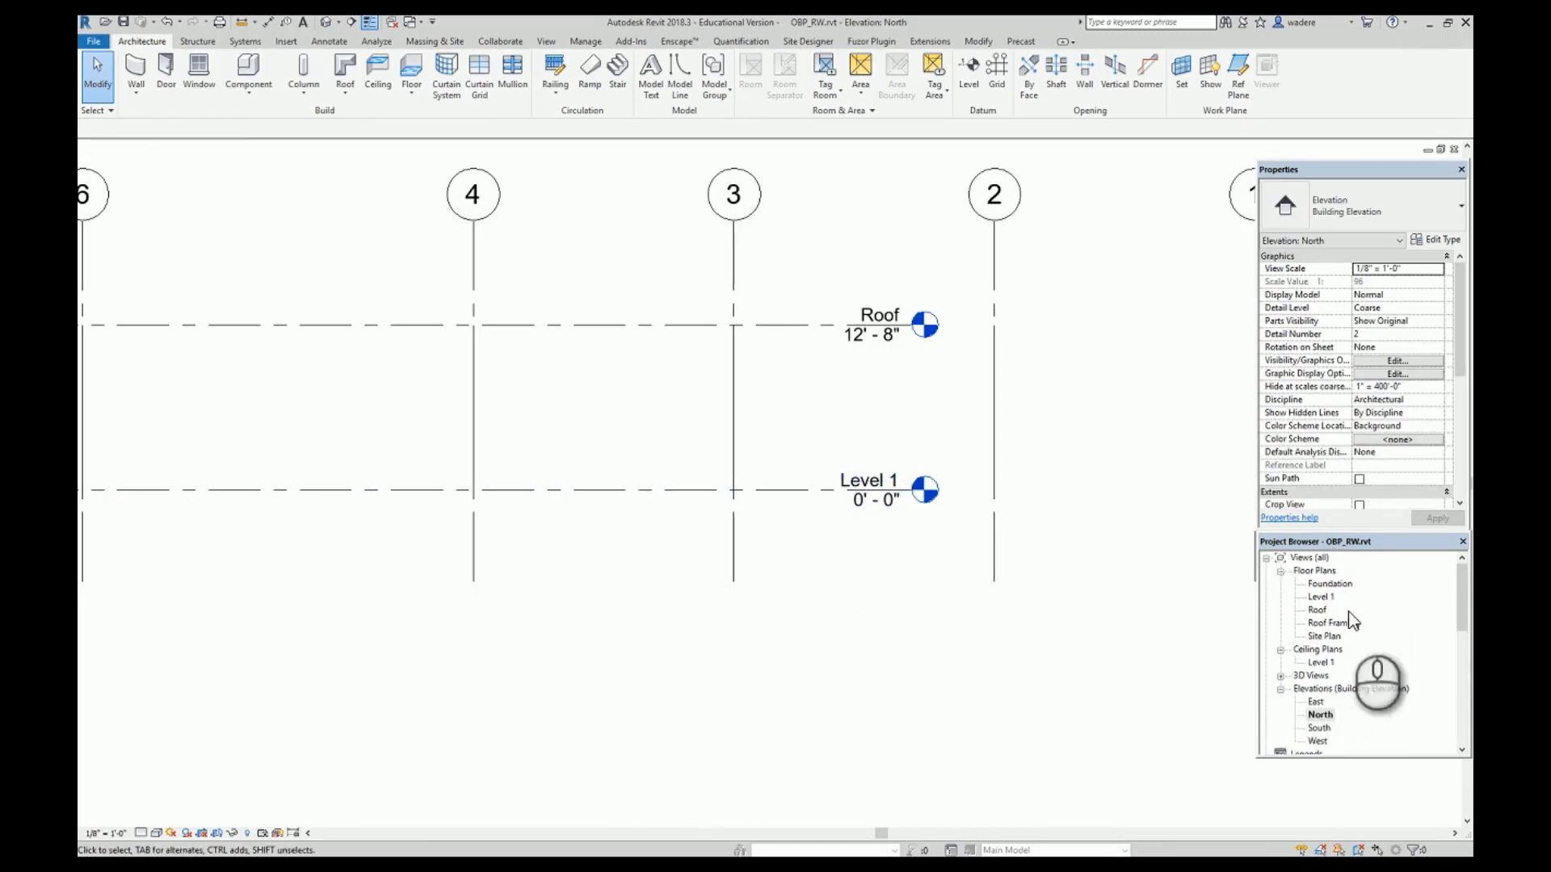
pyautogui.scroll(-4, 929, 565)
pyautogui.scroll(4, 929, 565)
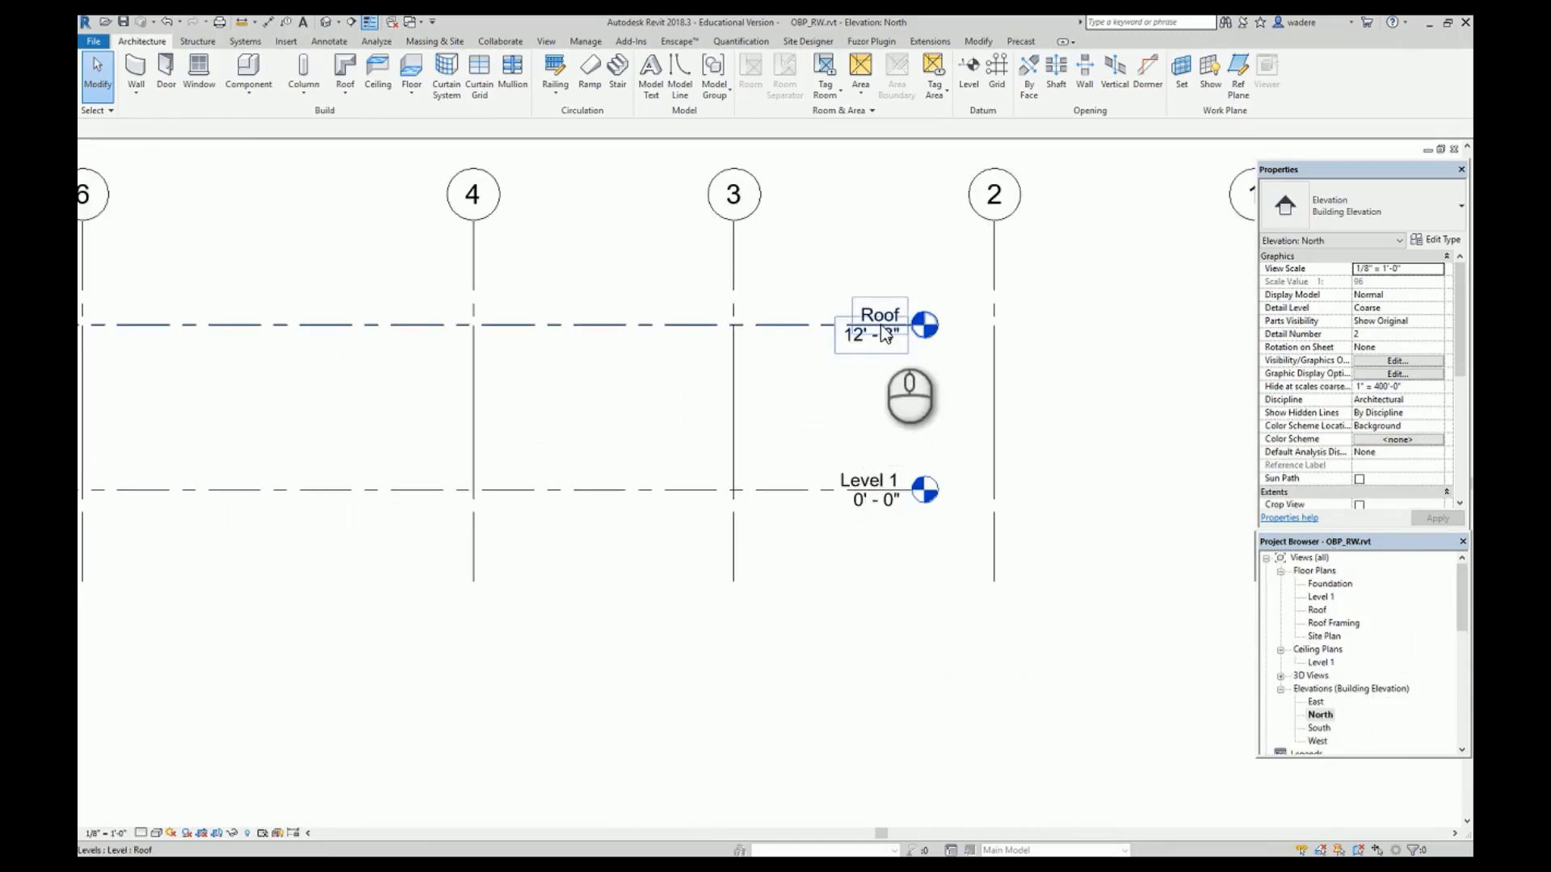
pyautogui.click(861, 344)
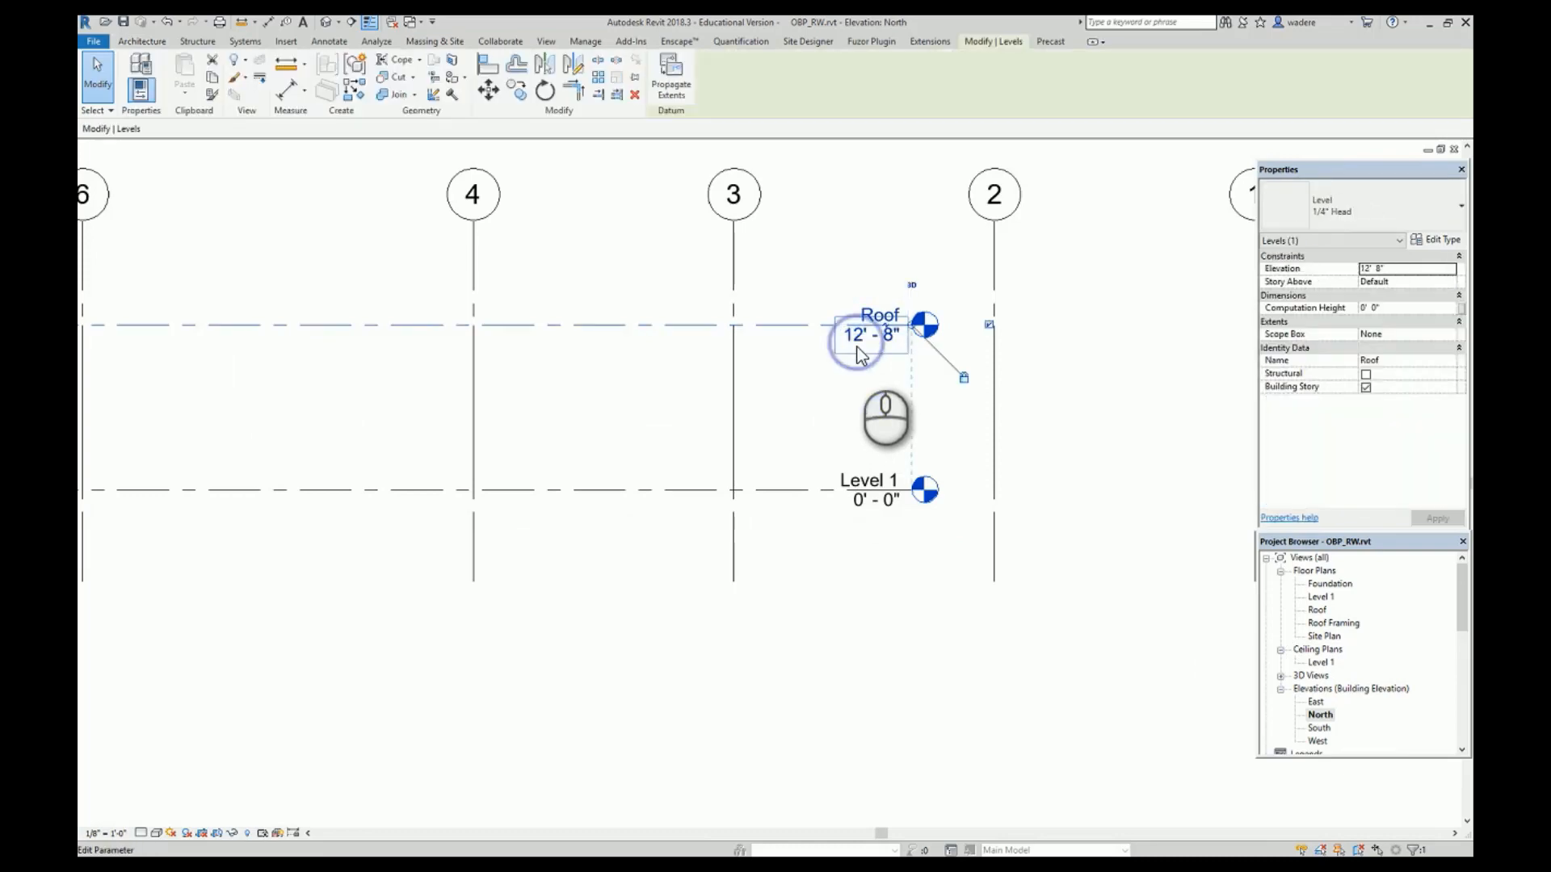
pyautogui.click(858, 345)
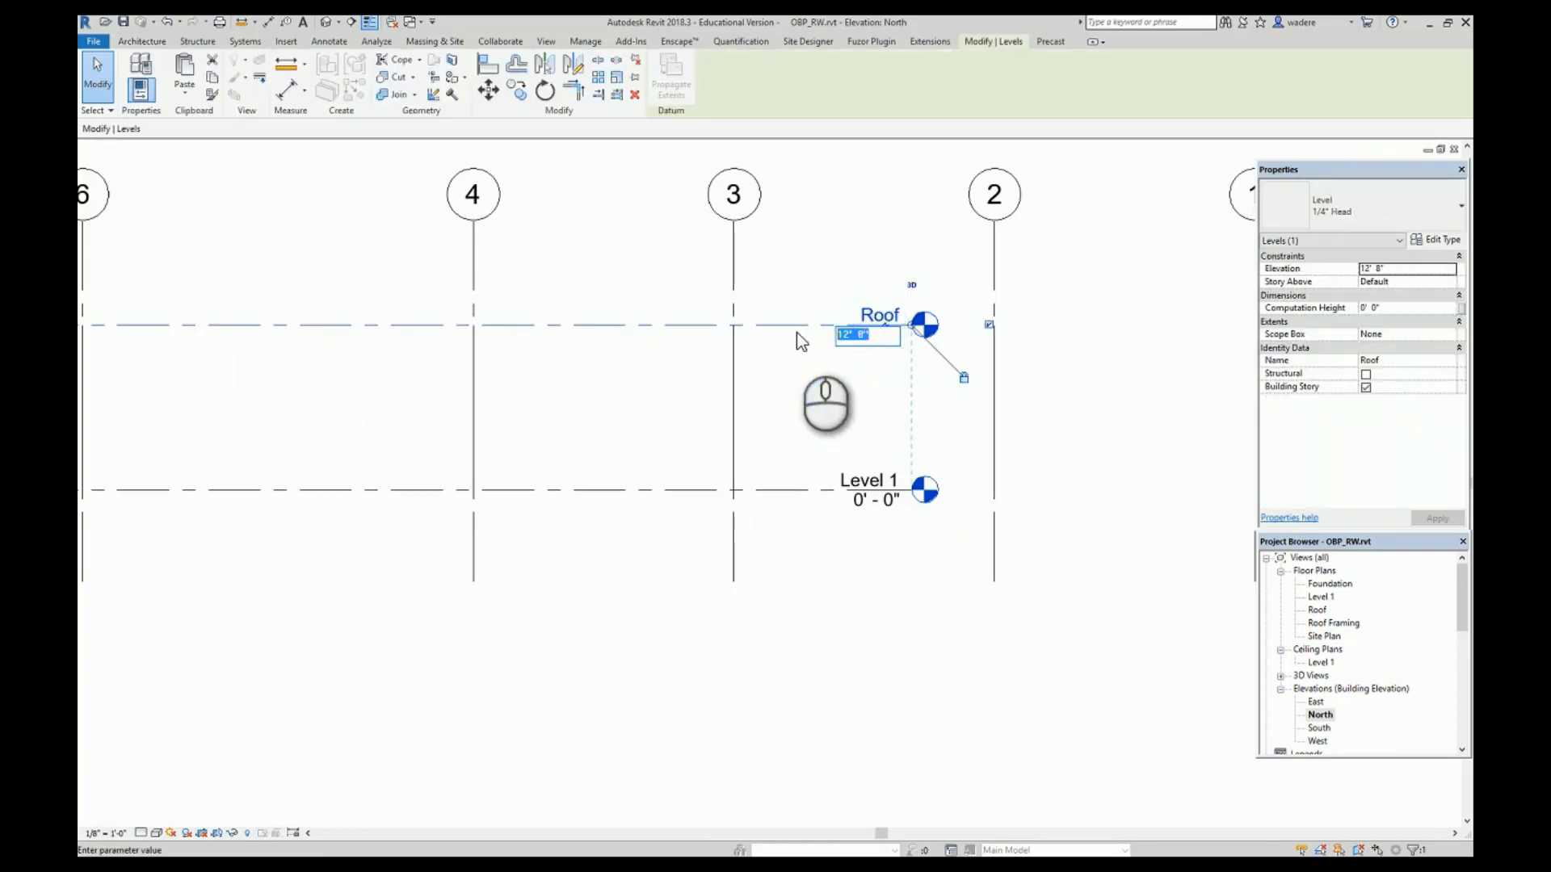
pyautogui.write('42')
pyautogui.click(1061, 441)
pyautogui.scroll(-5, 1050, 428)
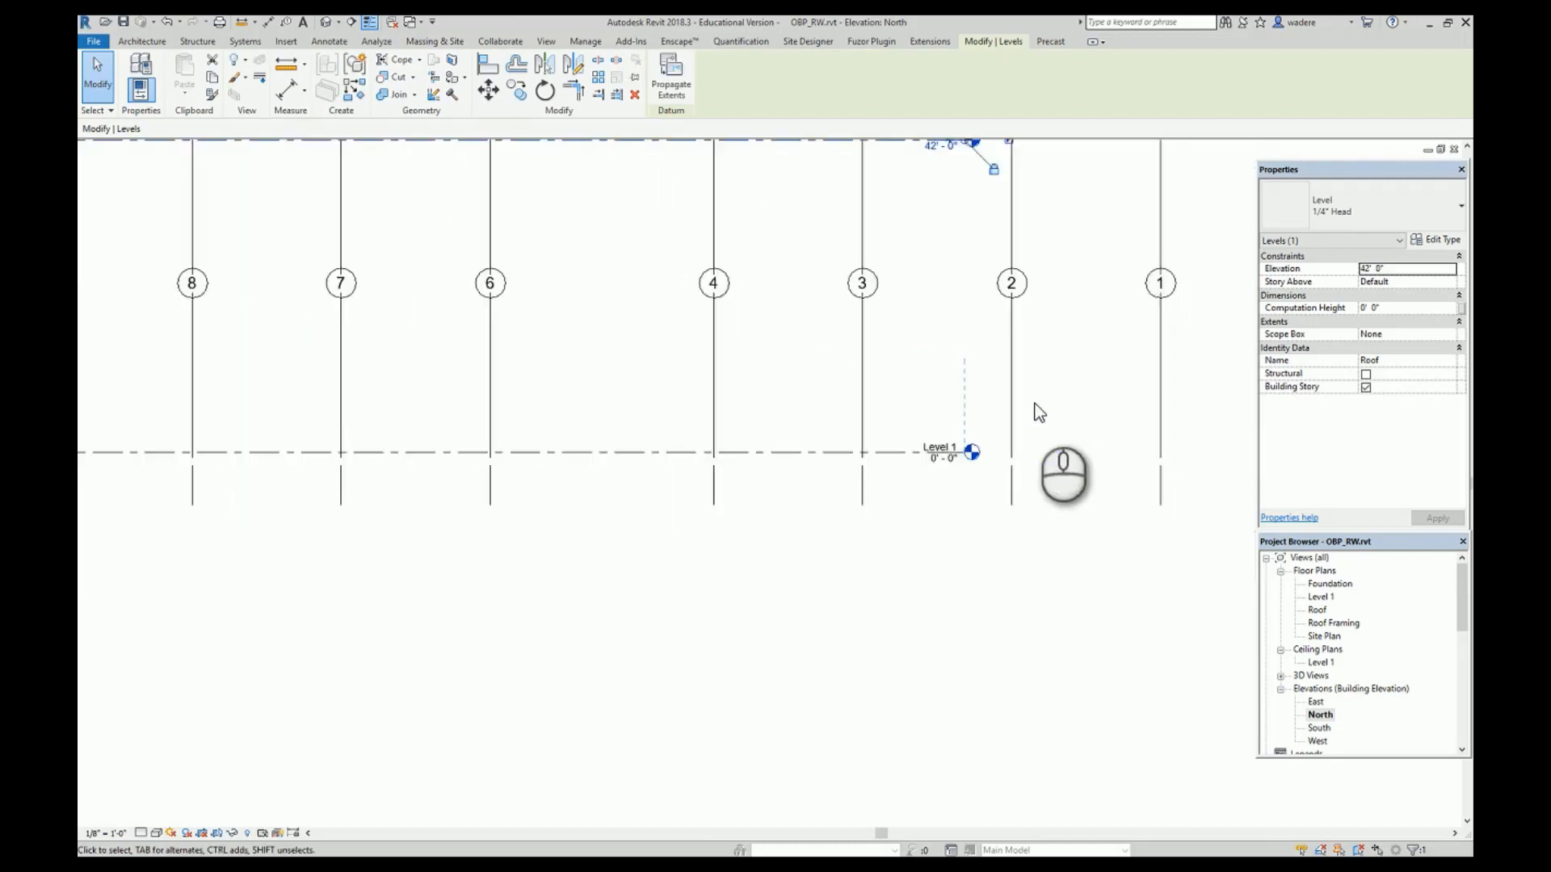
pyautogui.click(1082, 539)
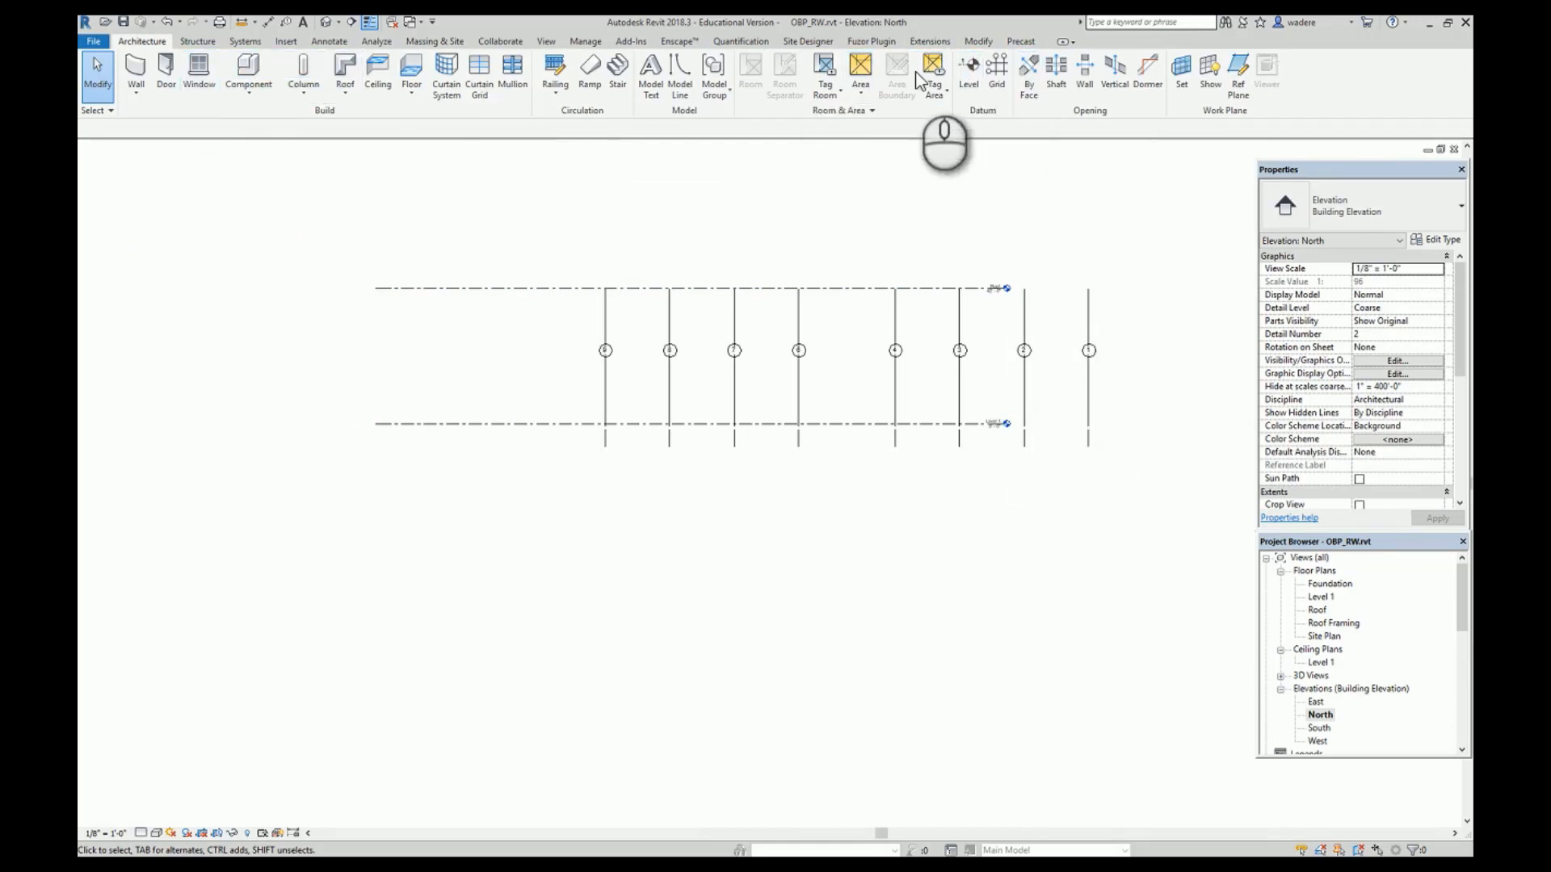
# Draw a new level above Roof at about 48'-6", aligned with both ends of the existing level lines.
pyautogui.click(968, 68)
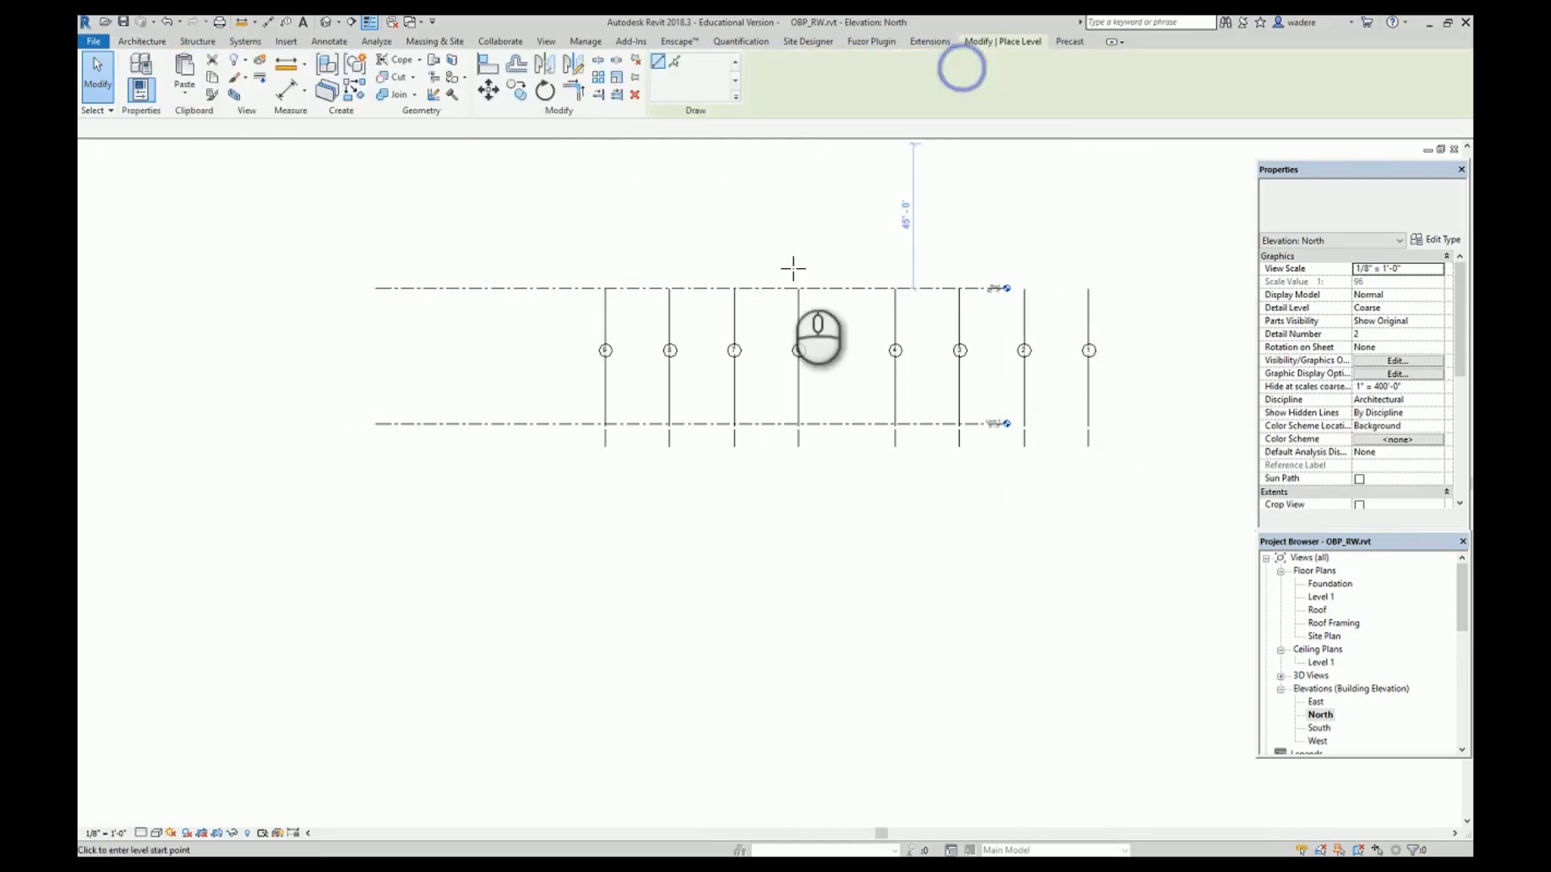
pyautogui.click(377, 267)
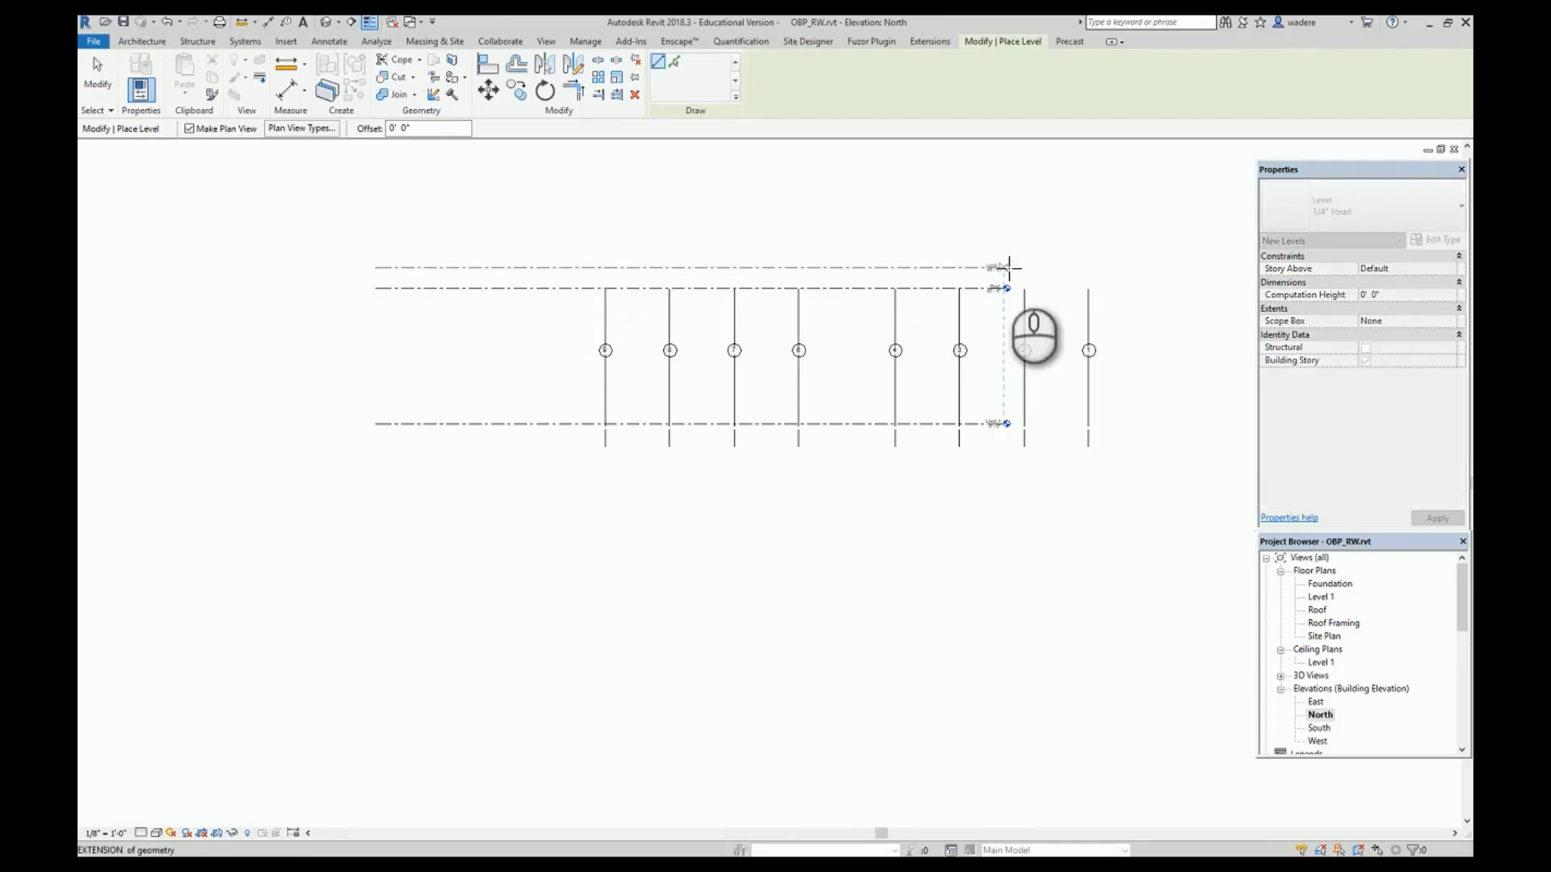
pyautogui.click(1005, 268)
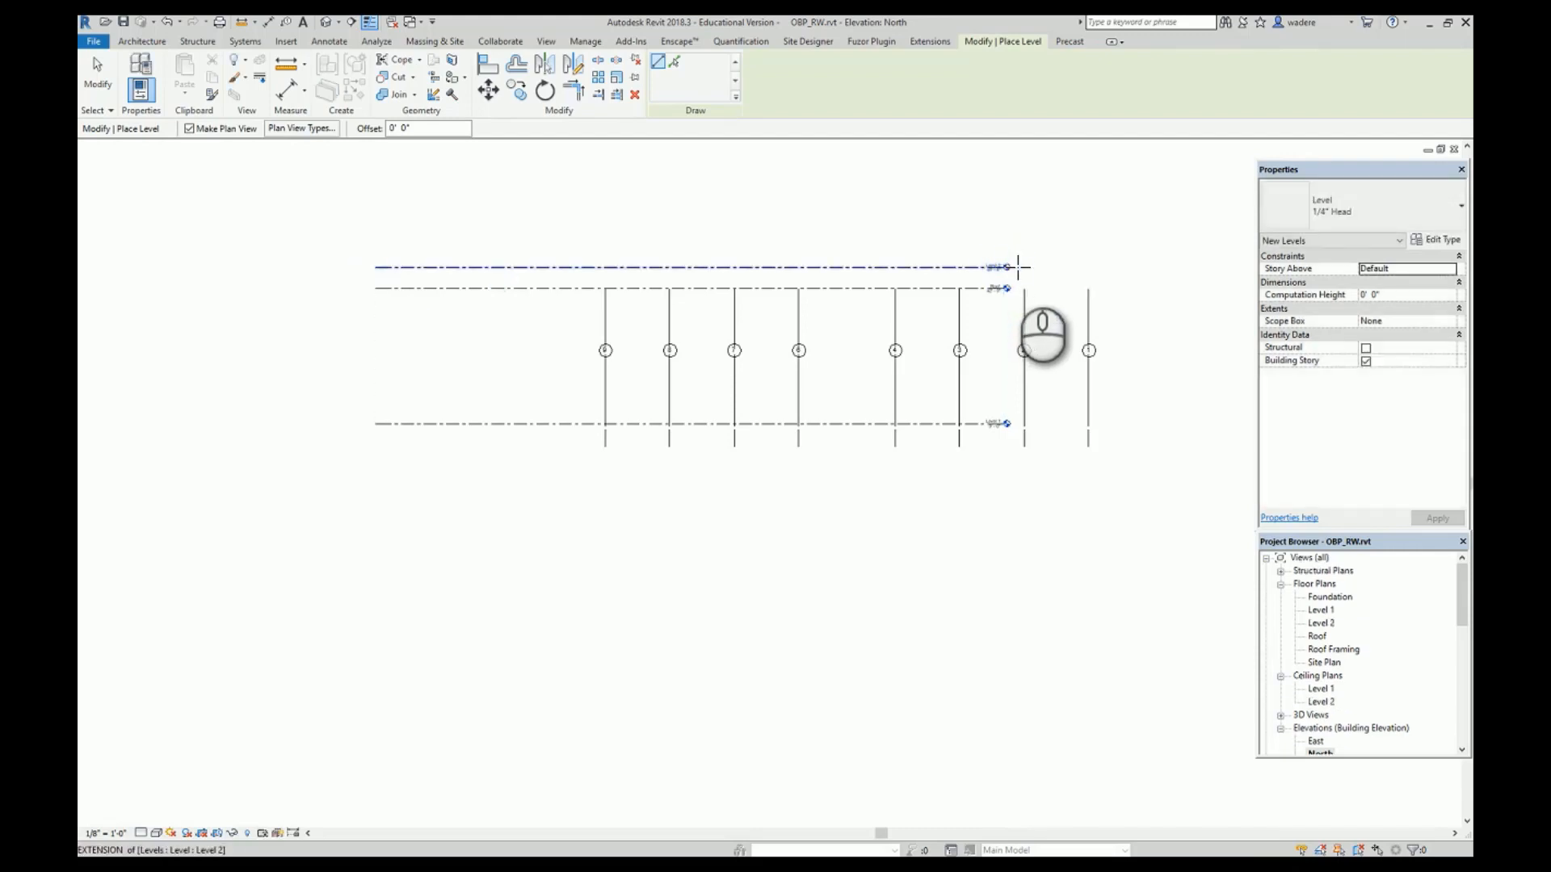
pyautogui.press('Escape')
pyautogui.press('Escape')
# Rename the new level above Roof to Parapet and rename its corresponding views too.
pyautogui.scroll(5, 1009, 265)
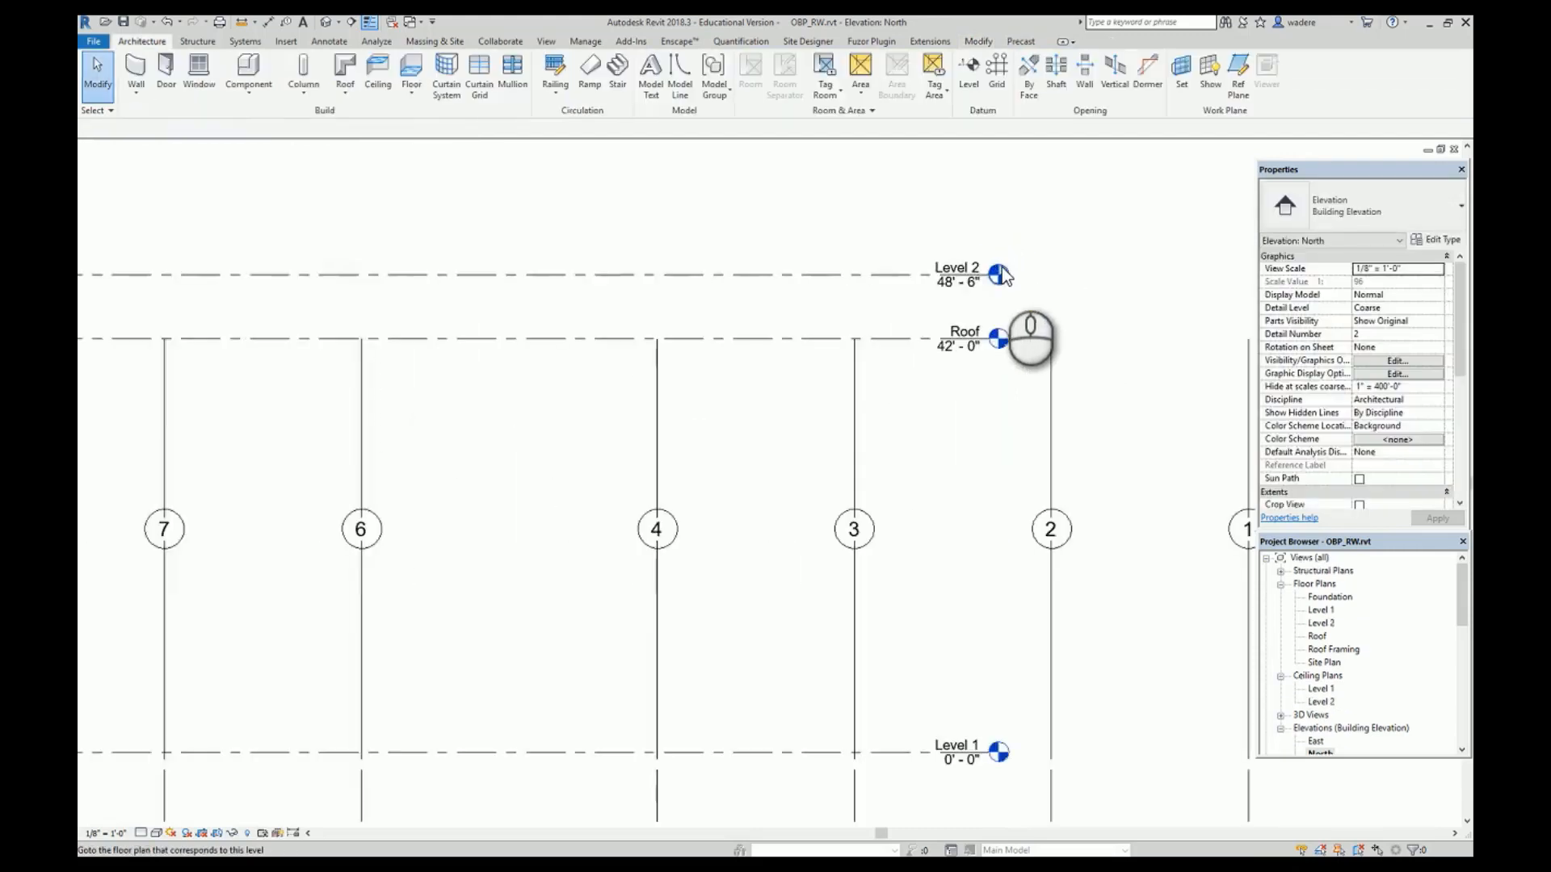
pyautogui.click(933, 268)
pyautogui.click(937, 268)
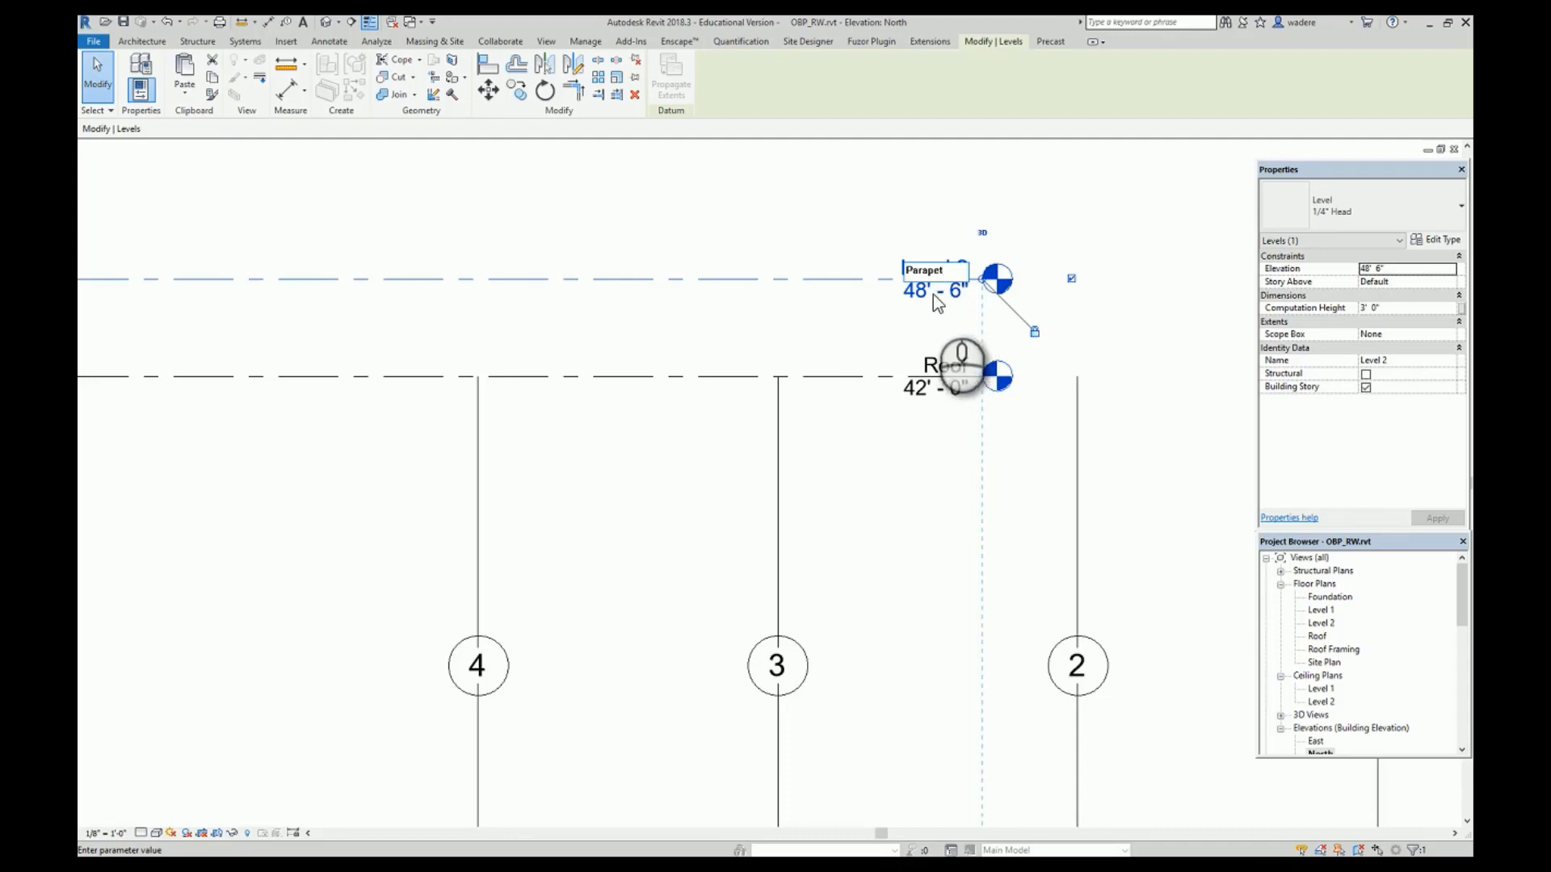
pyautogui.press('Return')
pyautogui.click(811, 453)
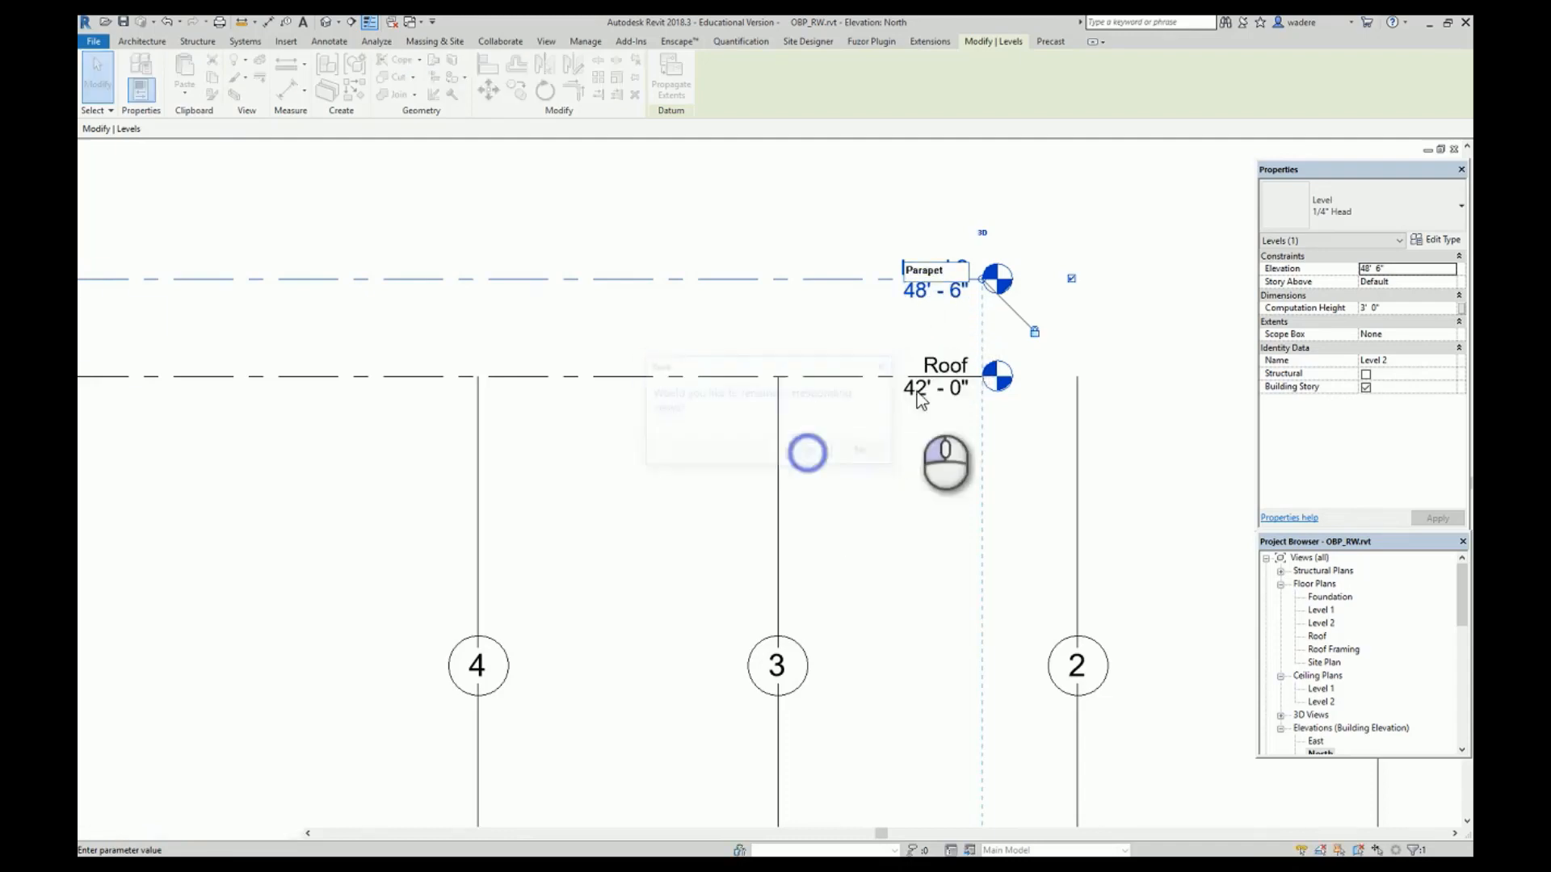
# Set the Parapet level's elevation to 46'-0".
pyautogui.click(936, 291)
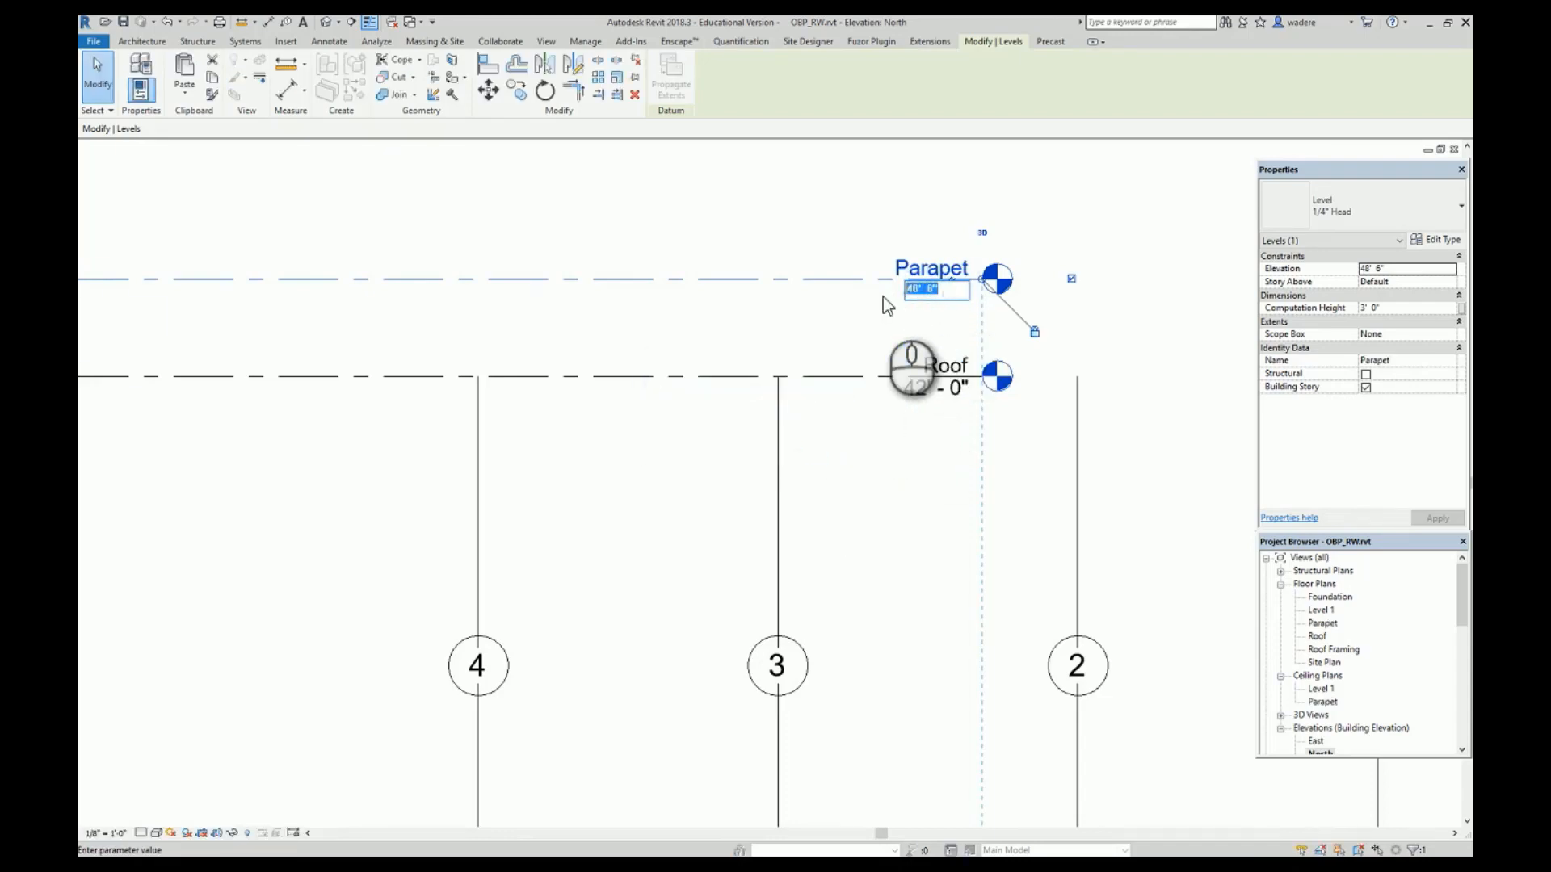
pyautogui.write("46'")
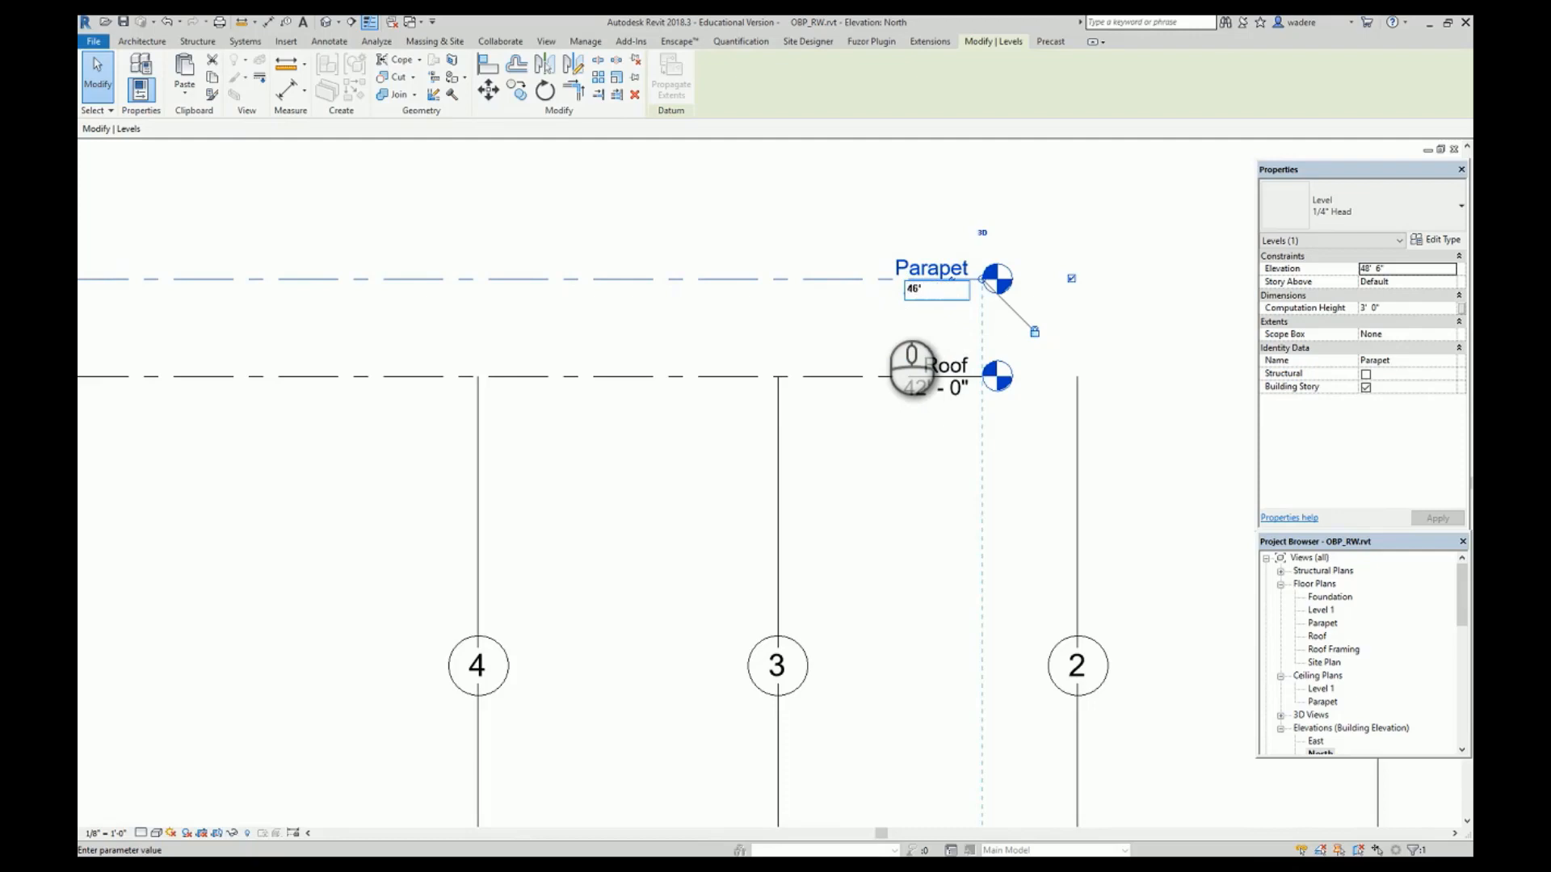
pyautogui.click(1103, 420)
pyautogui.click(1153, 477)
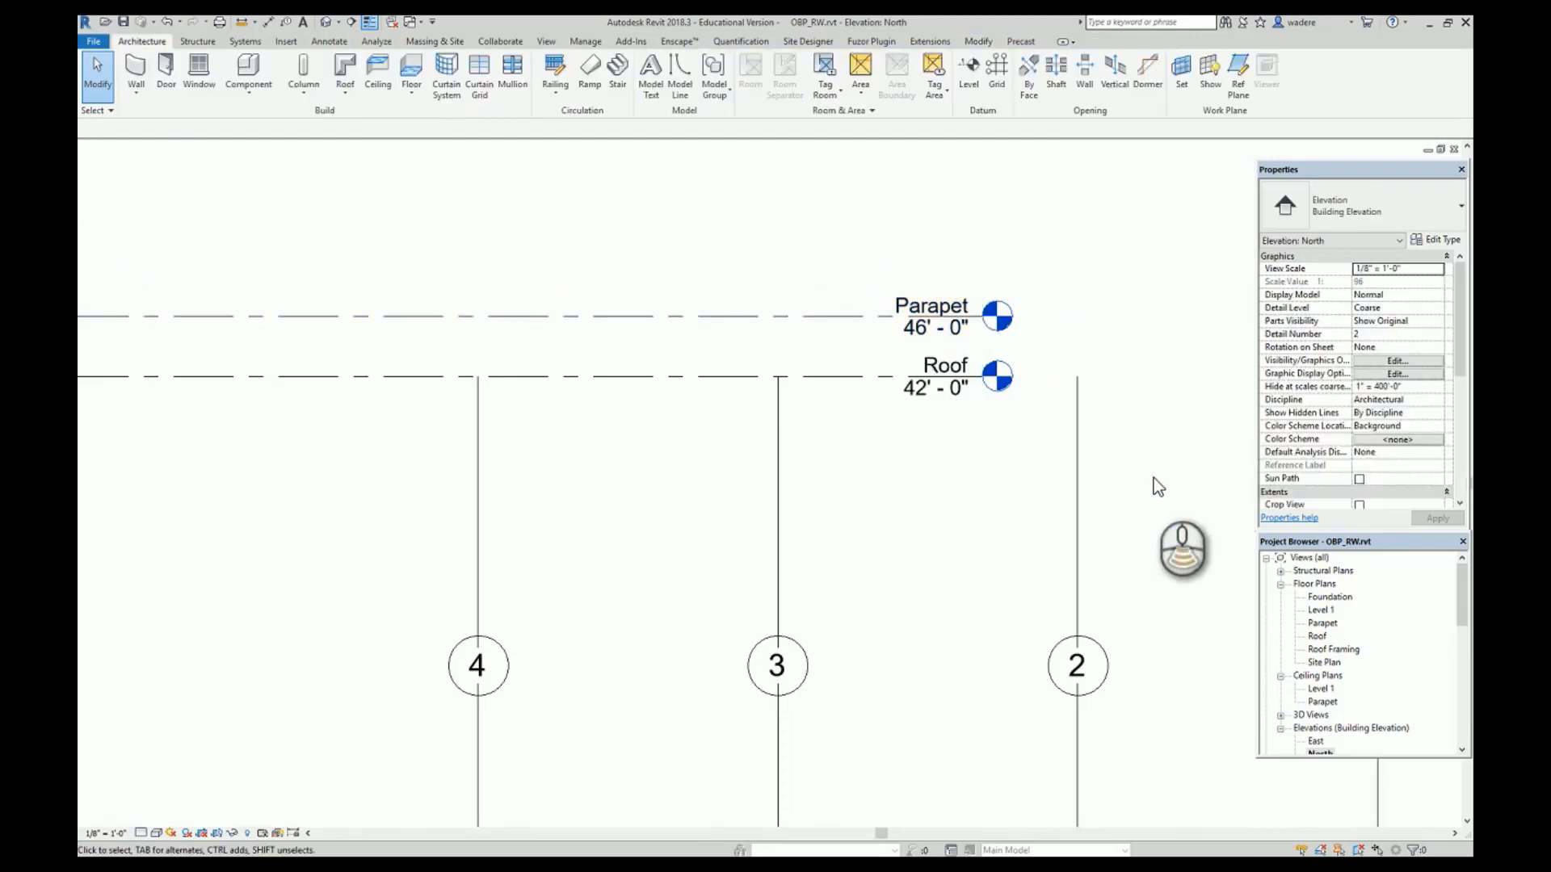
# Move all three level lines sideways in the North elevation so they span every grid from 9 to 1.
pyautogui.scroll(-5, 1154, 478)
pyautogui.moveTo(1145, 505); pyautogui.dragTo(986, 450, button='middle')
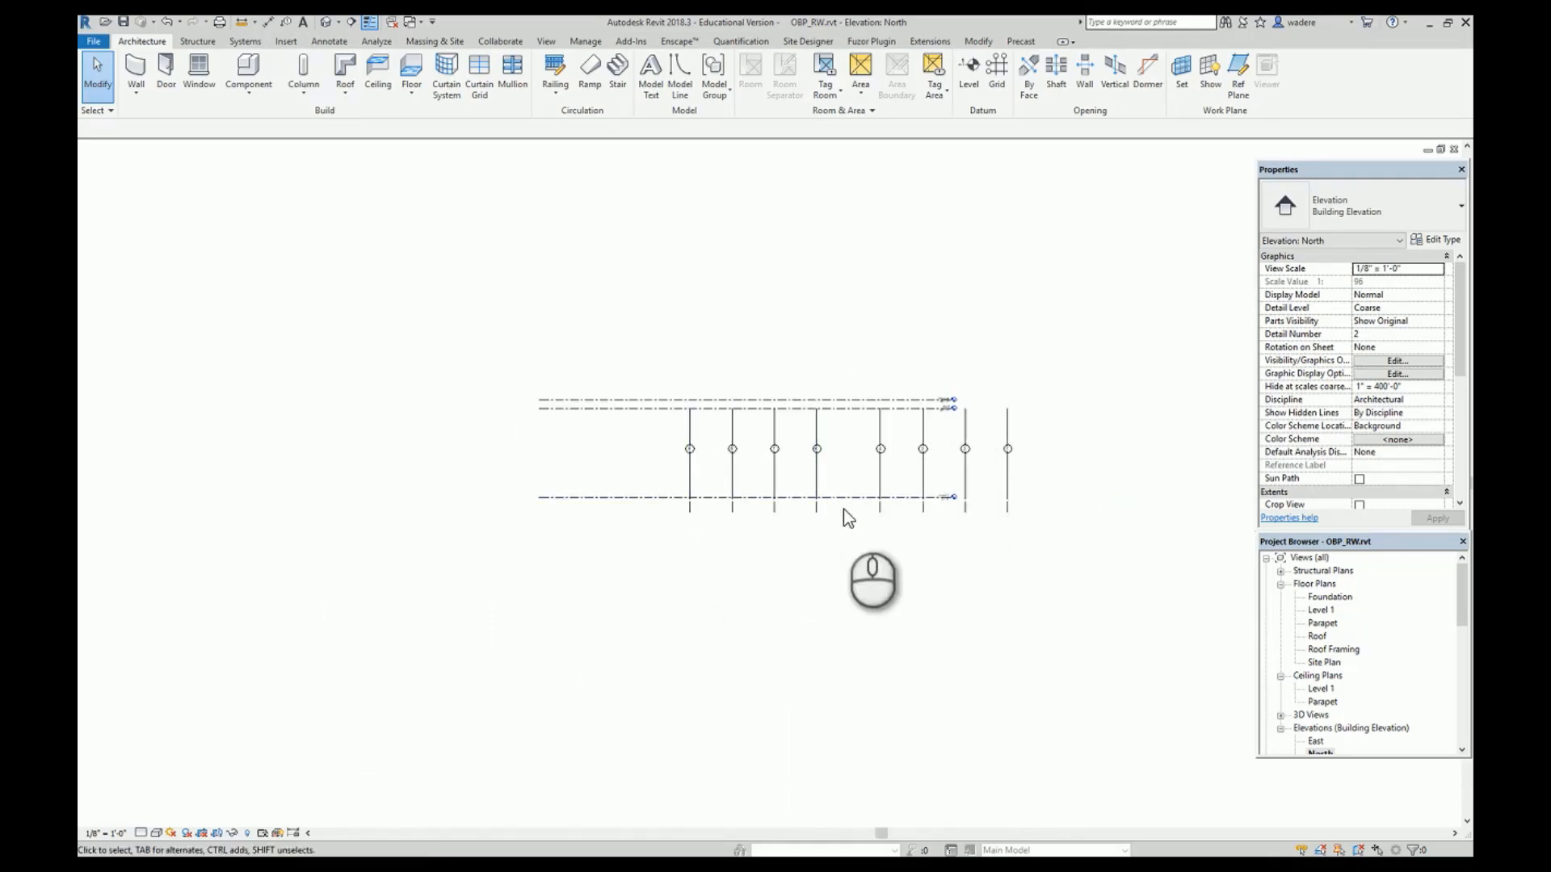
pyautogui.moveTo(630, 536); pyautogui.dragTo(541, 376)
pyautogui.moveTo(924, 398); pyautogui.dragTo(1033, 404)
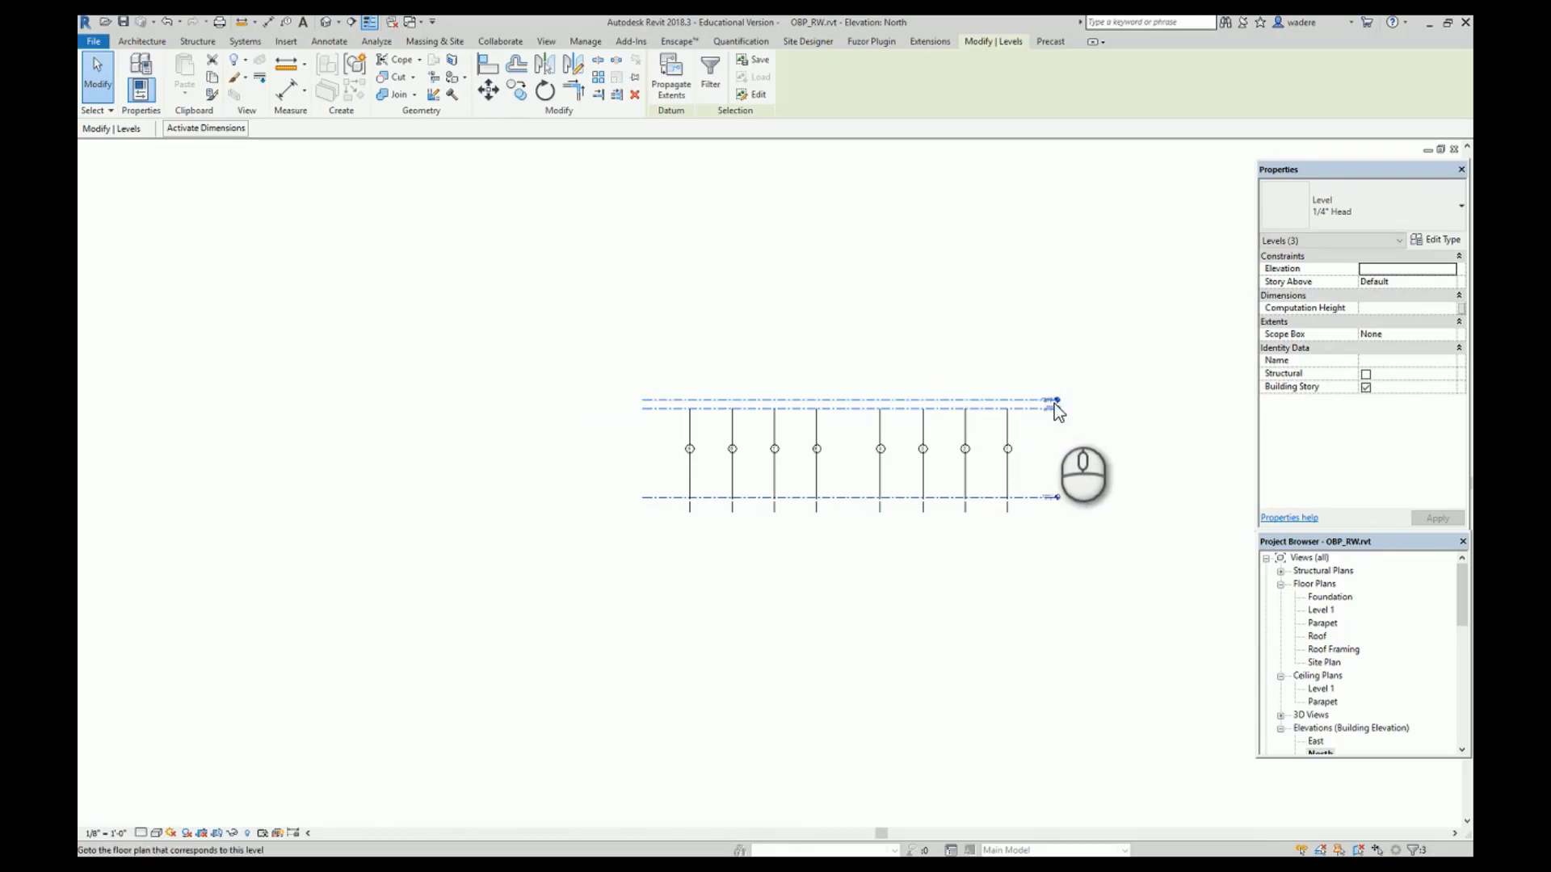
# Extend numbered grids 1 to 9 upward in the North elevation so their bubbles sit above the Parapet level.
pyautogui.click(693, 449)
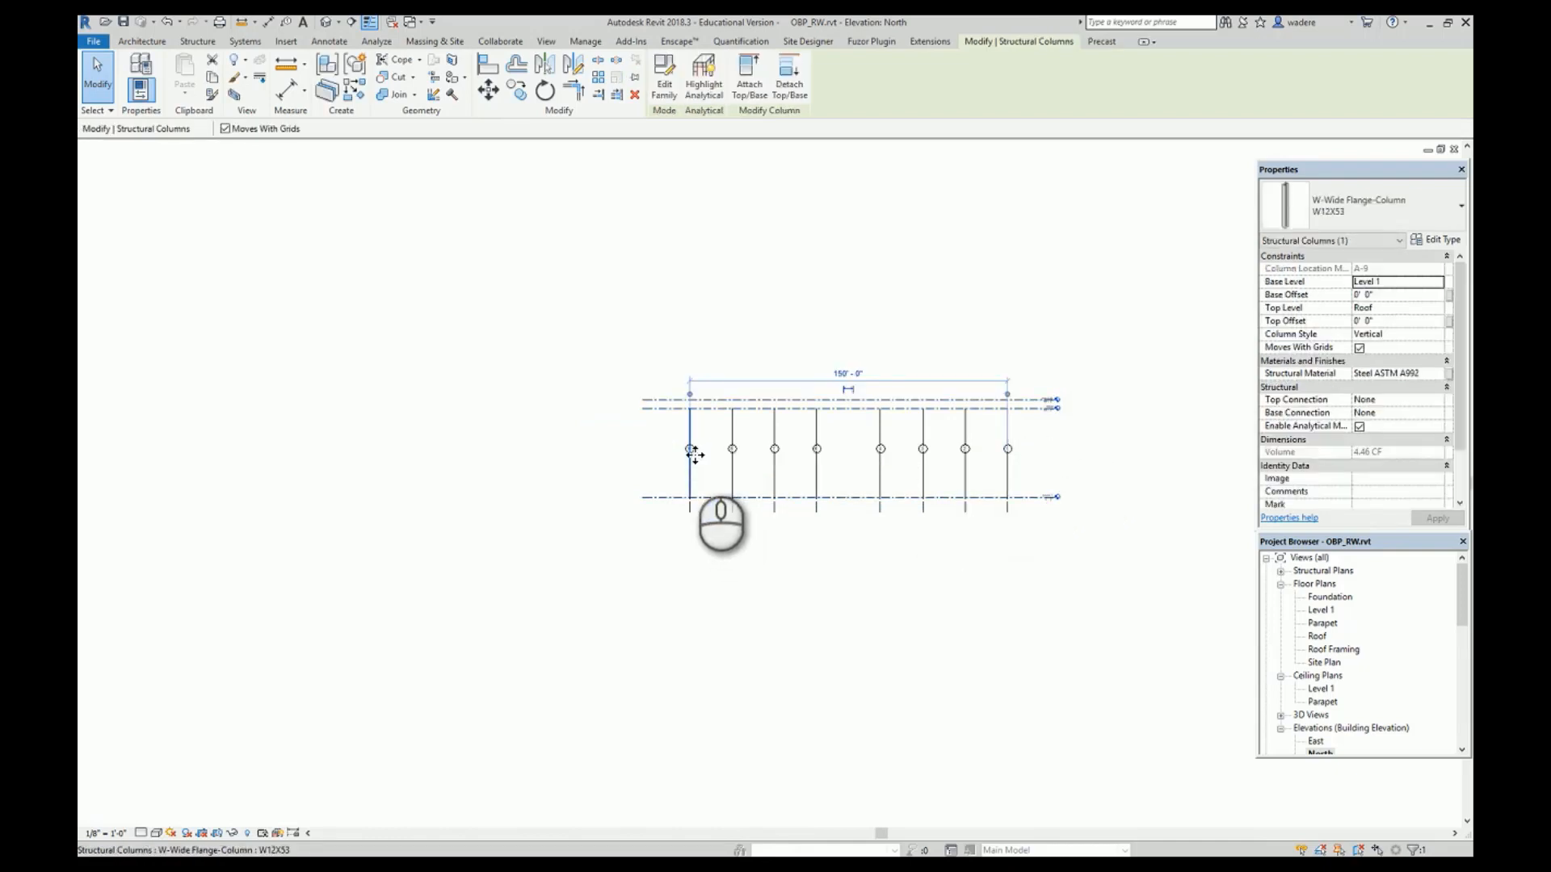
pyautogui.moveTo(534, 519); pyautogui.dragTo(535, 514)
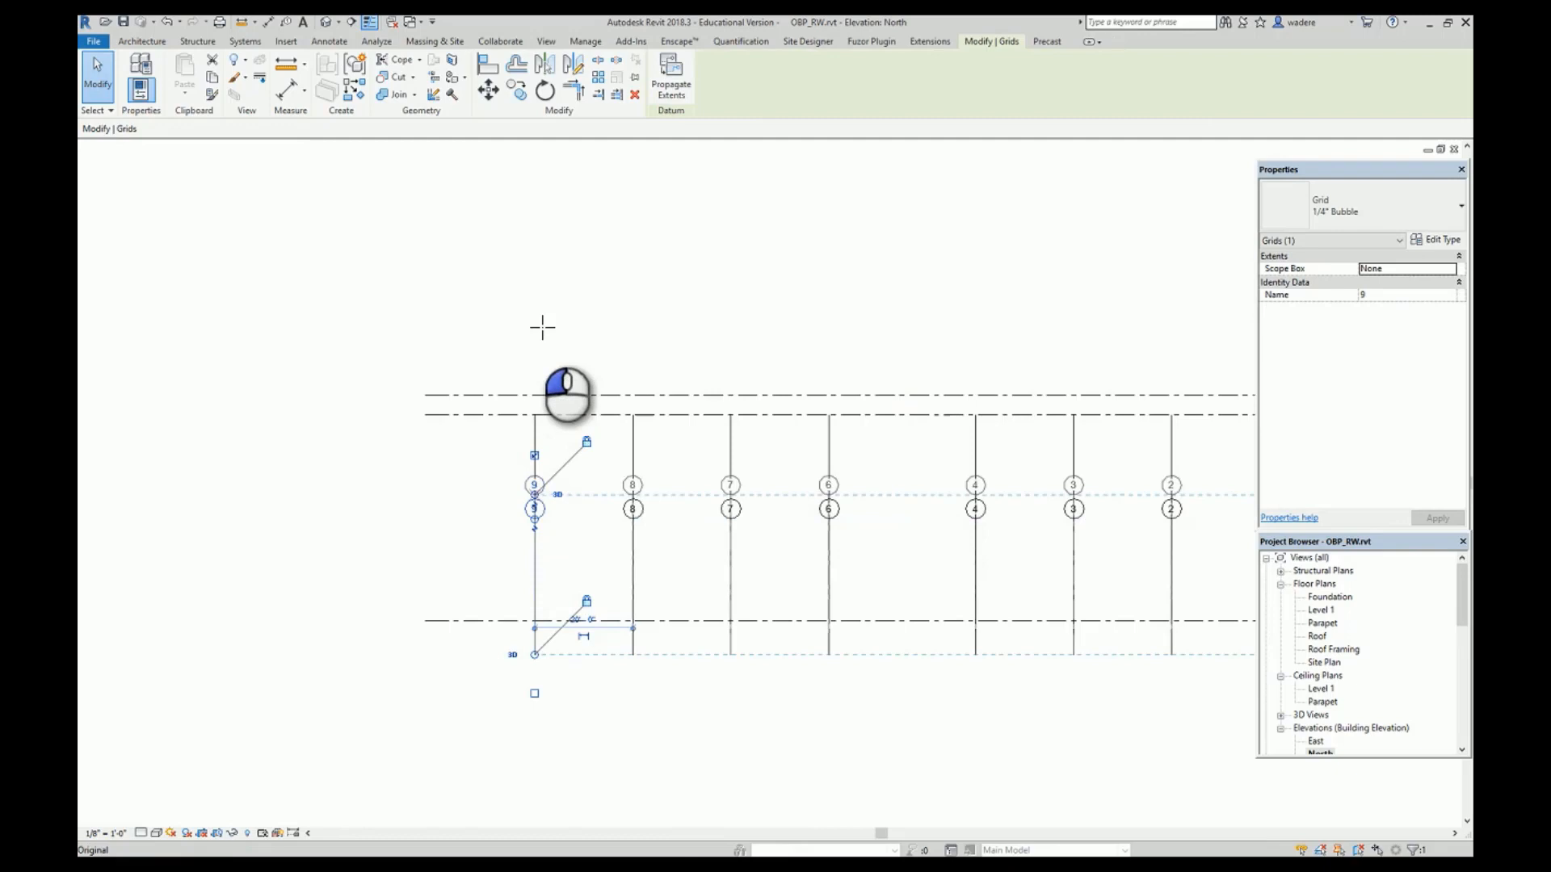
pyautogui.moveTo(542, 327); pyautogui.dragTo(540, 287)
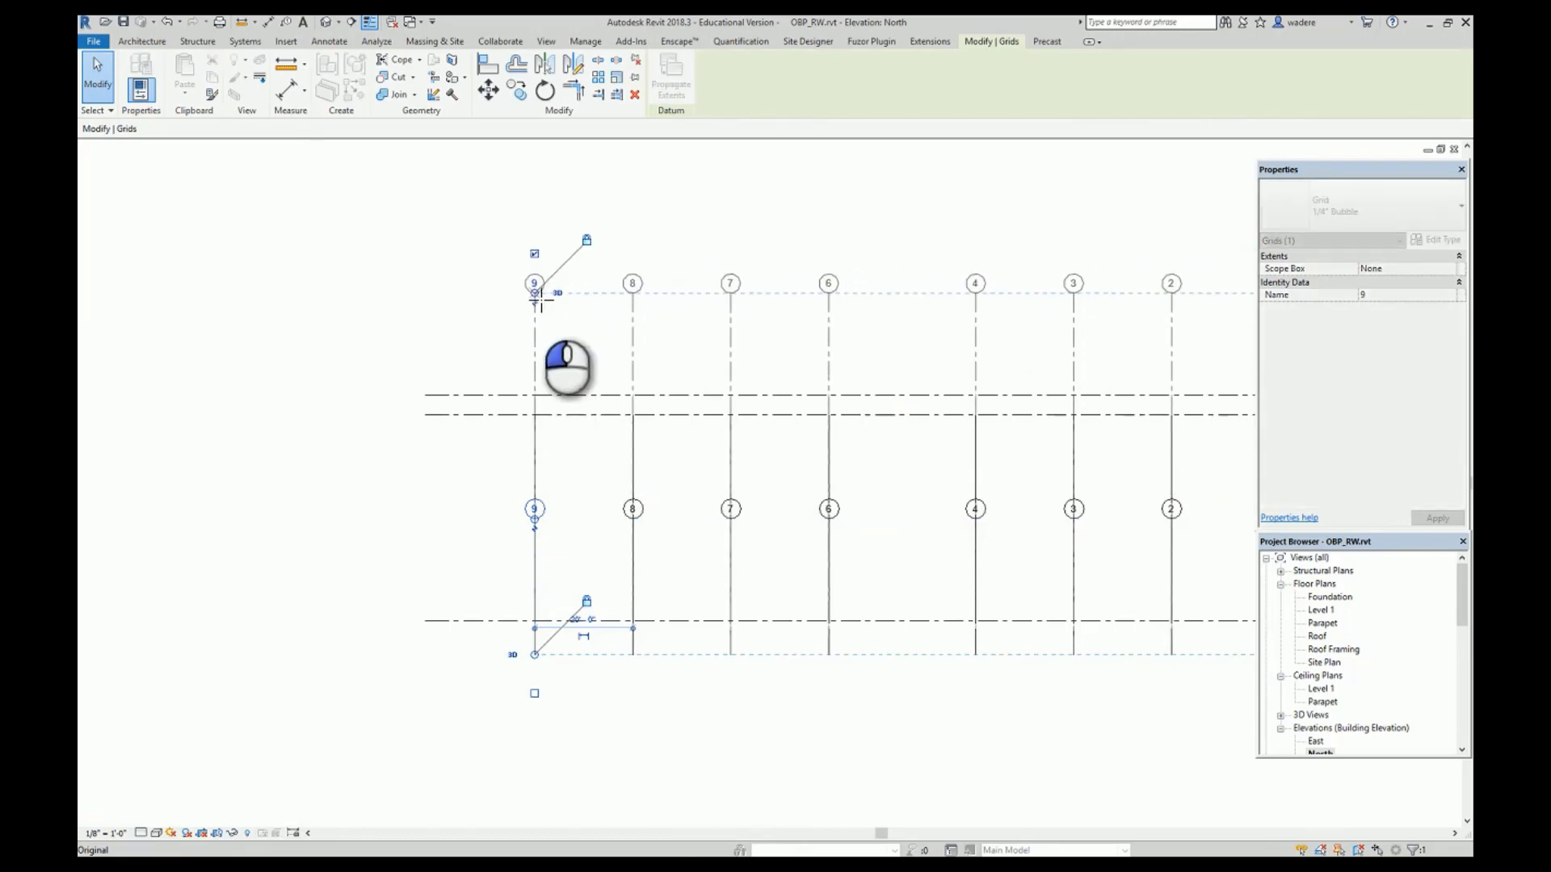
pyautogui.scroll(-2, 745, 393)
pyautogui.scroll(-1, 800, 476)
pyautogui.click(933, 640)
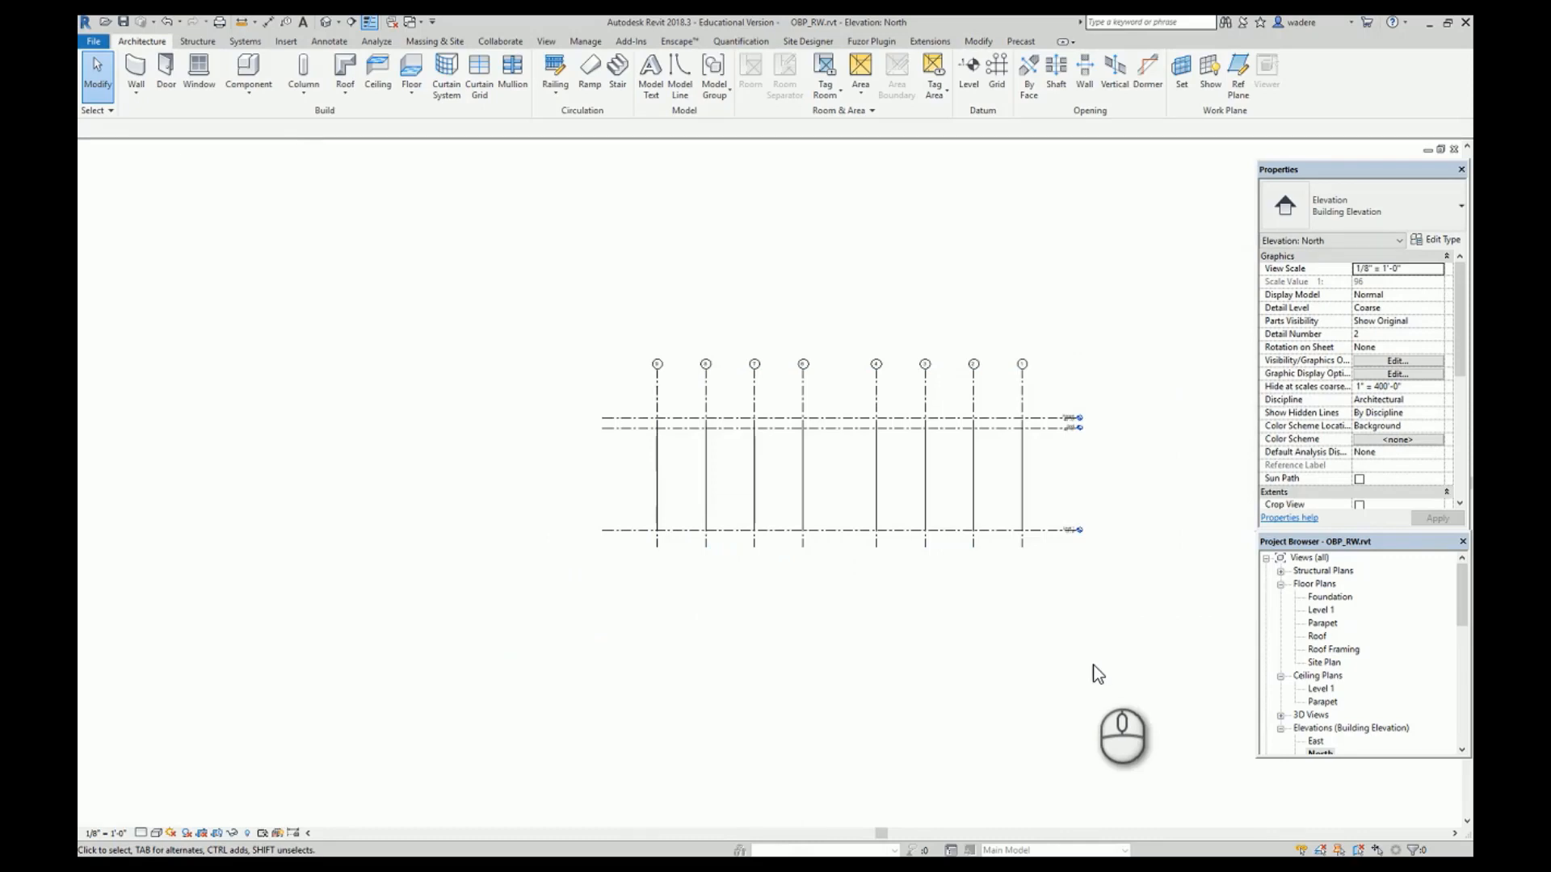
# Open the East elevation and extend grids A to F upward so their bubbles sit above the Parapet level.
pyautogui.scroll(-1, 1308, 711)
pyautogui.doubleClick(1315, 703)
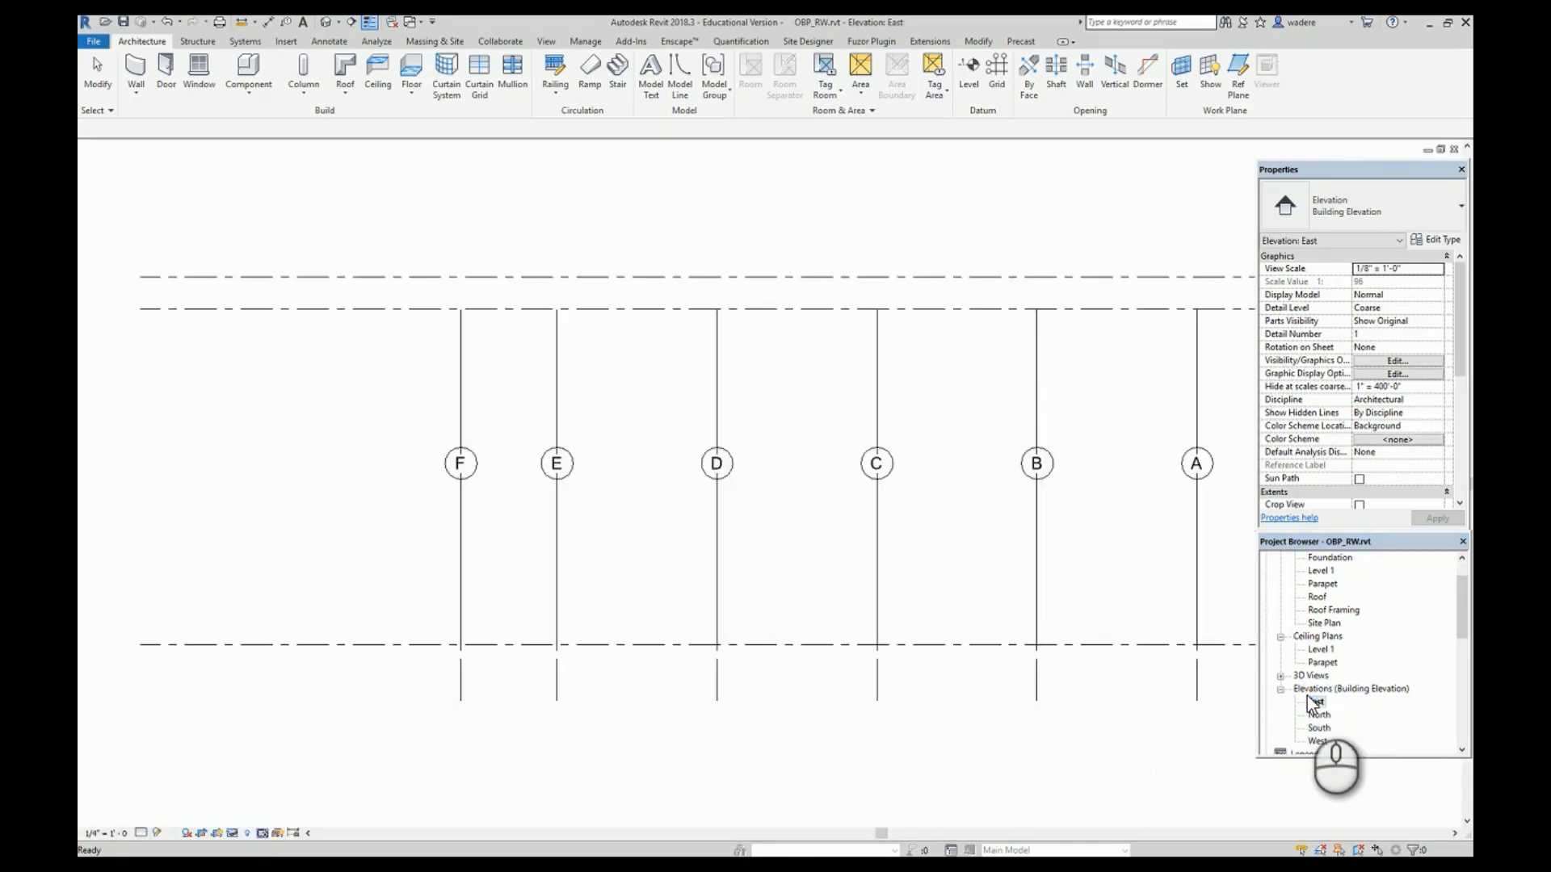
pyautogui.scroll(-3, 889, 605)
pyautogui.moveTo(1003, 589); pyautogui.dragTo(911, 587, button='middle')
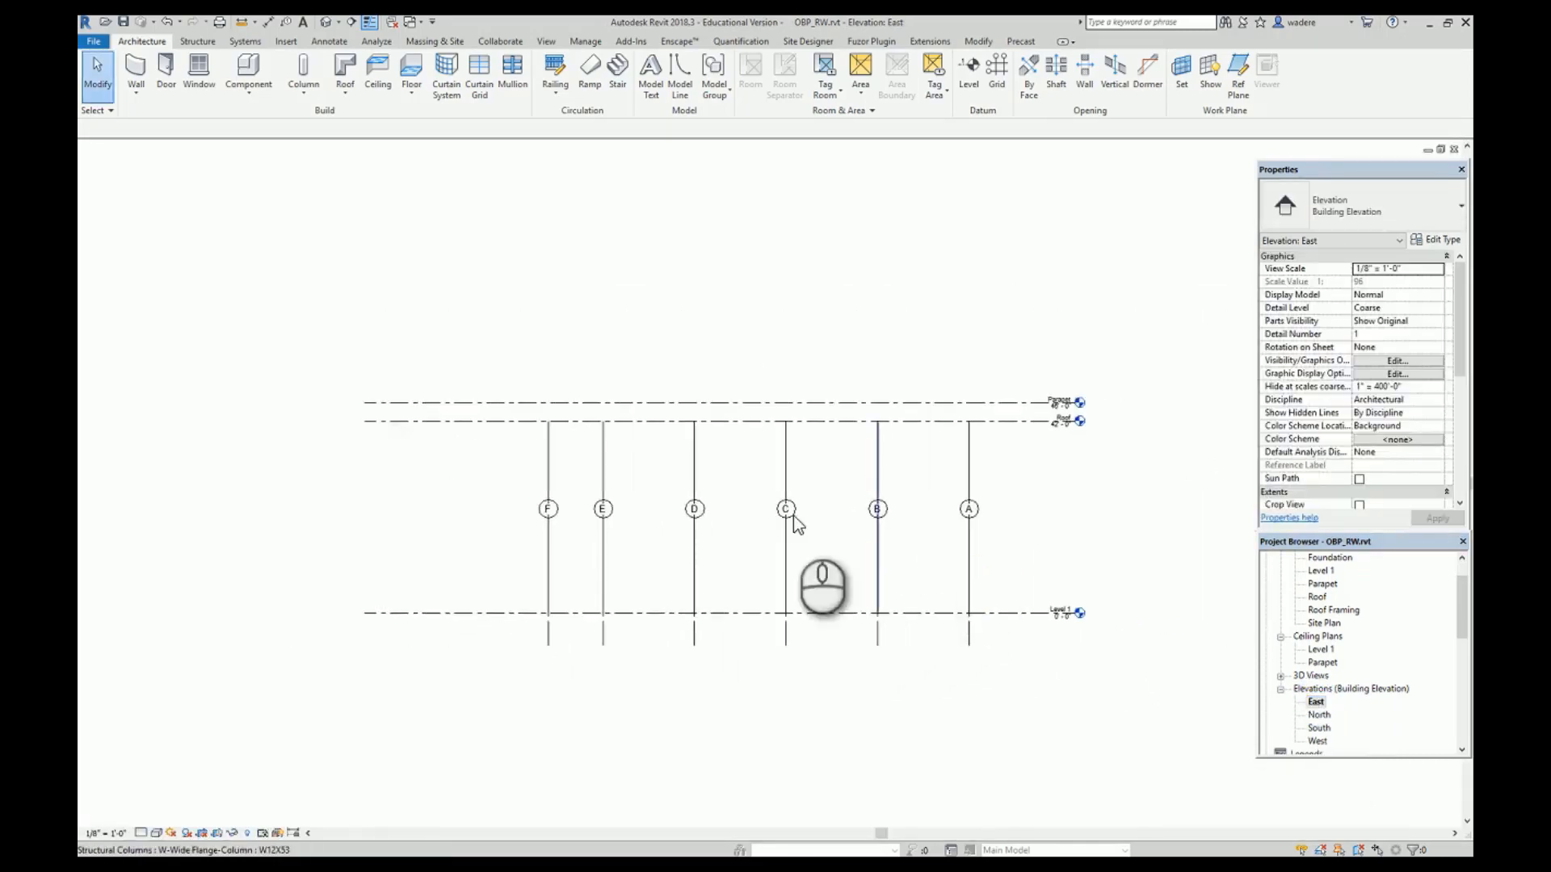
pyautogui.click(548, 606)
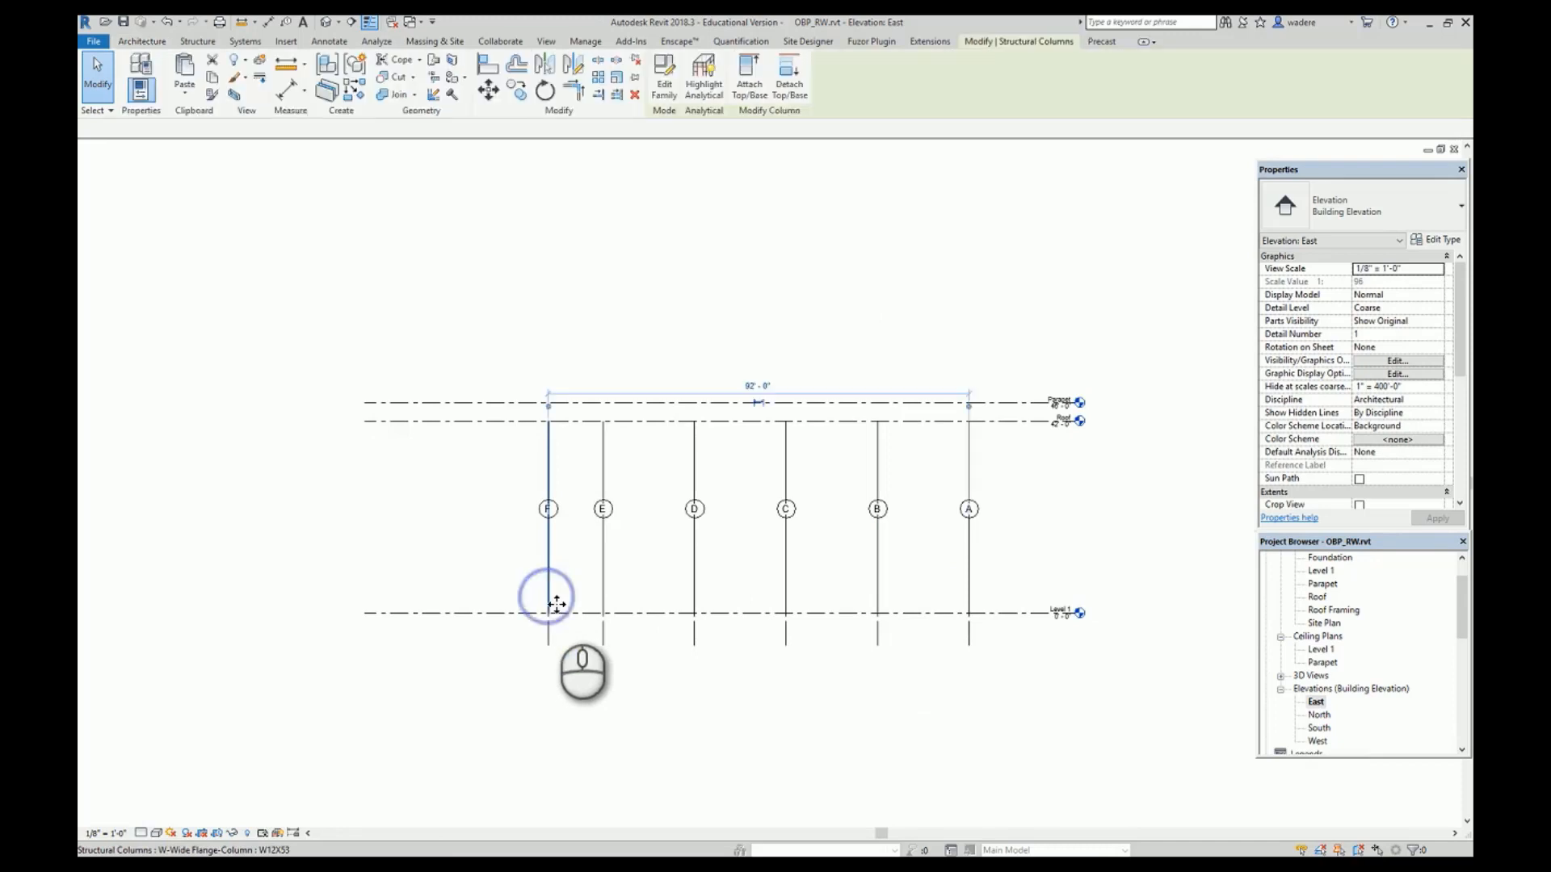
pyautogui.click(549, 634)
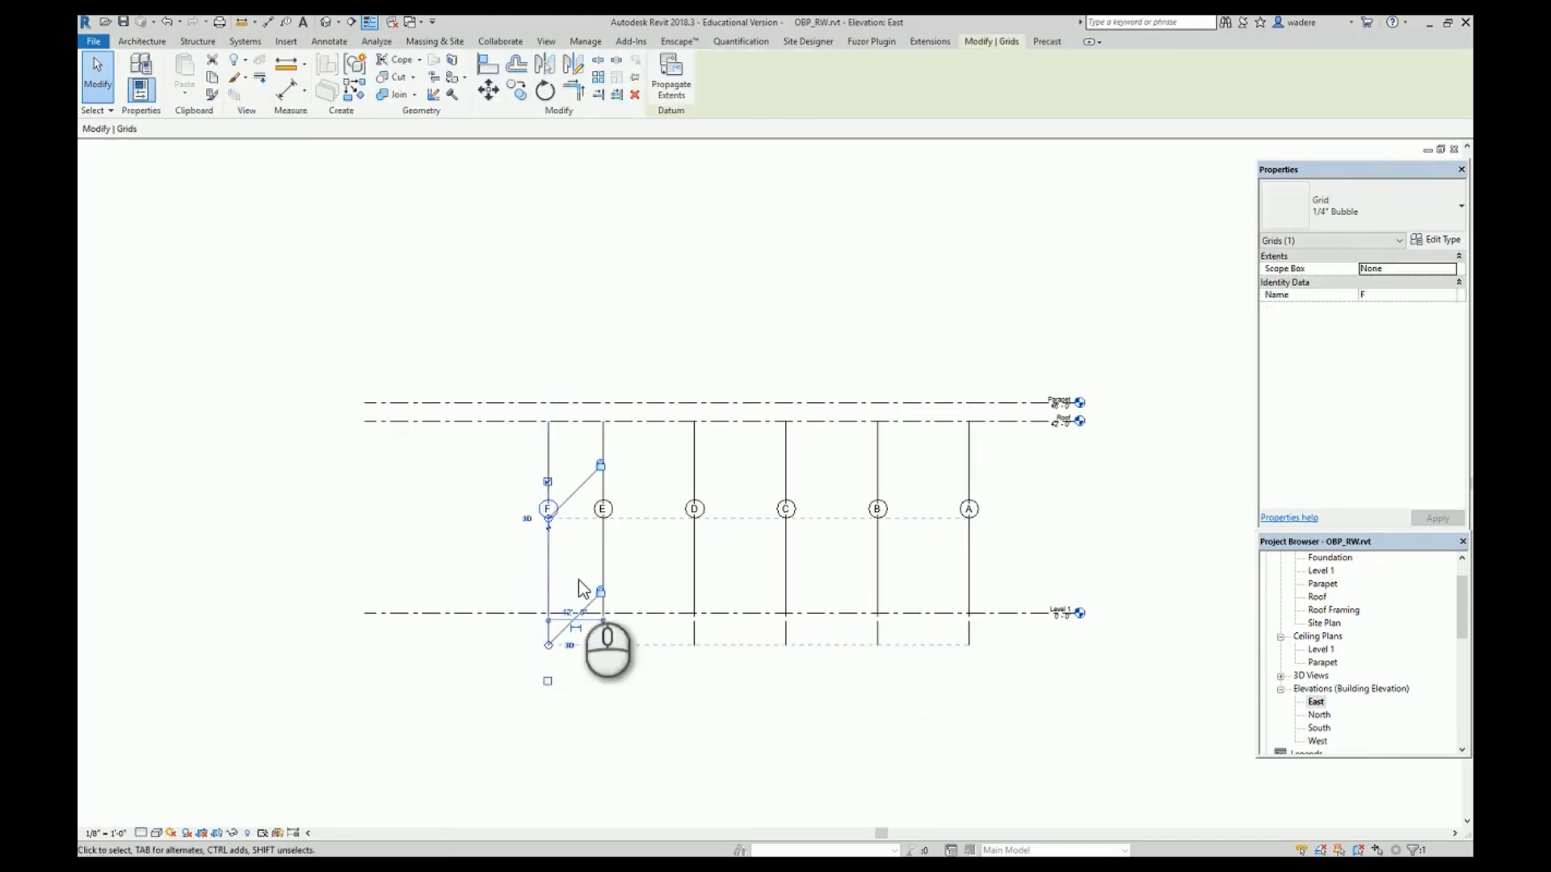
pyautogui.moveTo(546, 516); pyautogui.dragTo(550, 343)
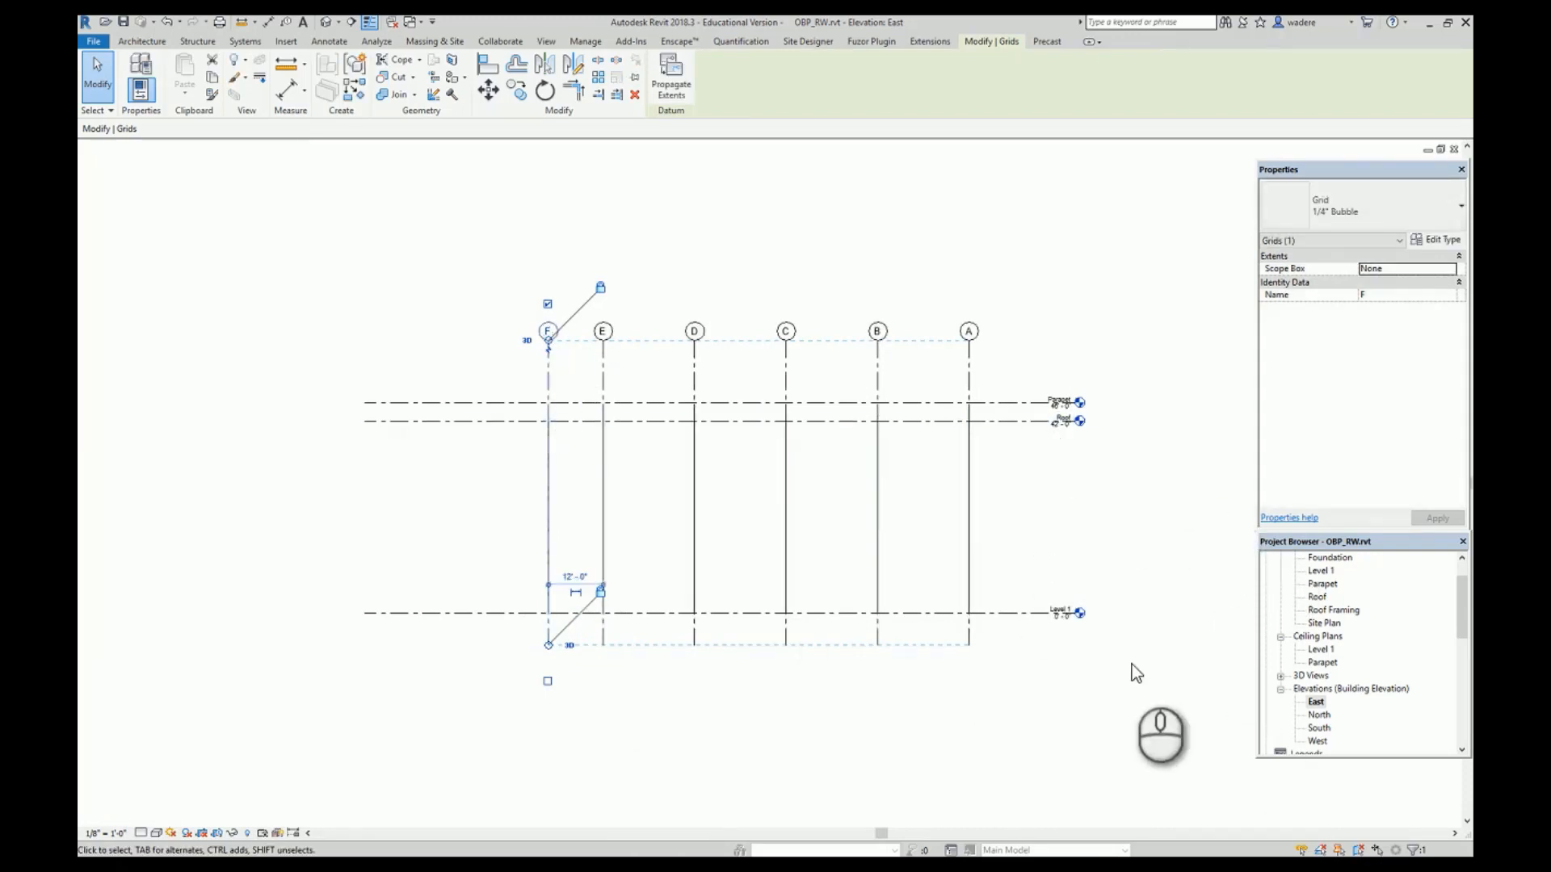
# Check the grid and level extents in the South and West elevations.
pyautogui.doubleClick(1320, 727)
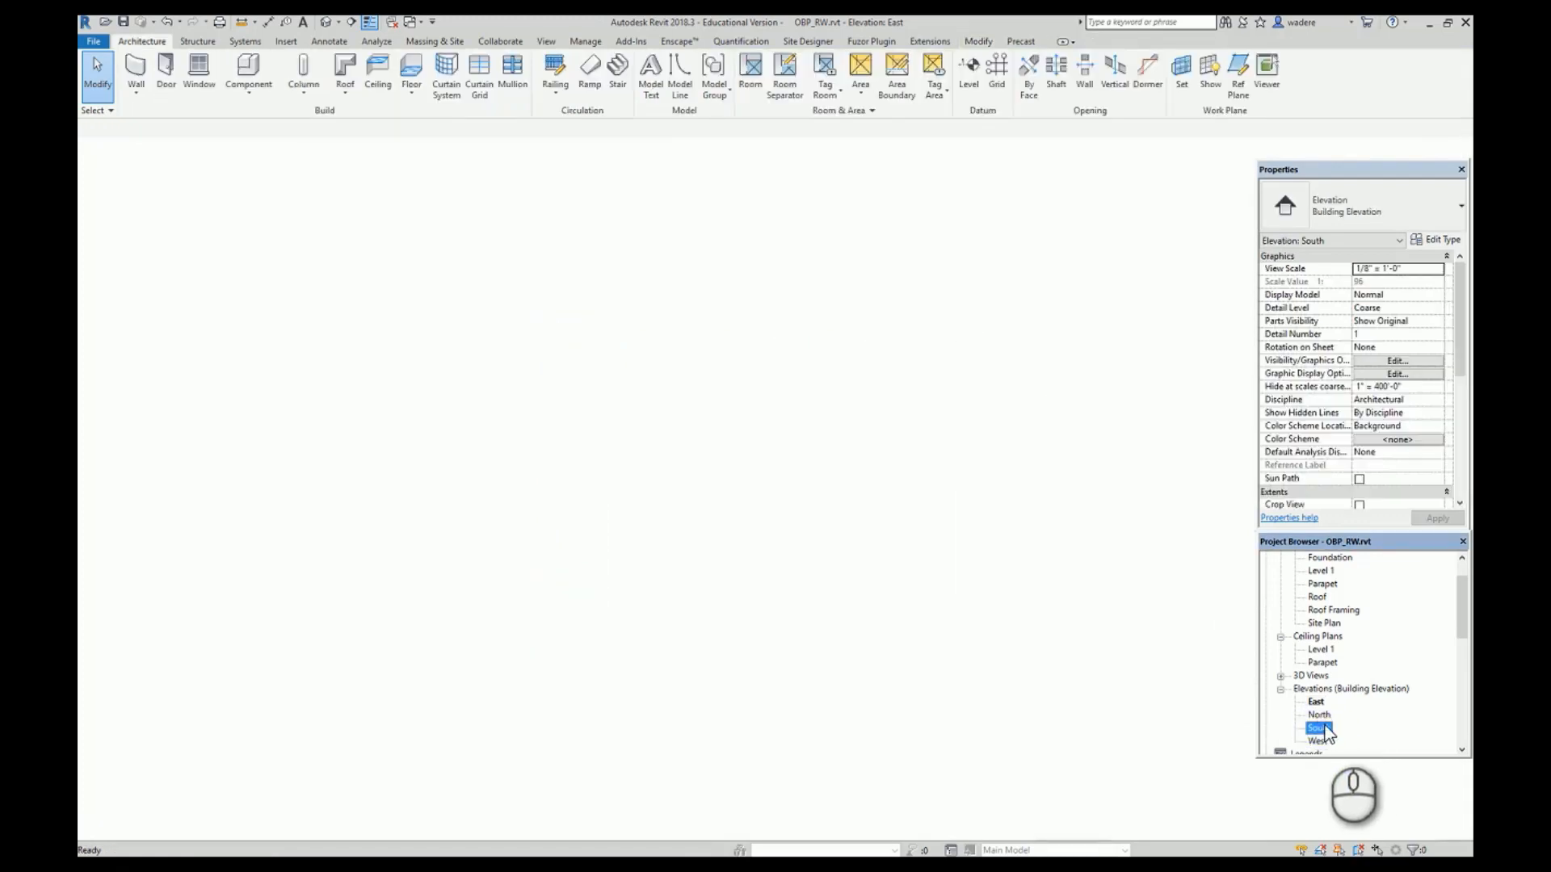
pyautogui.scroll(-5, 1029, 612)
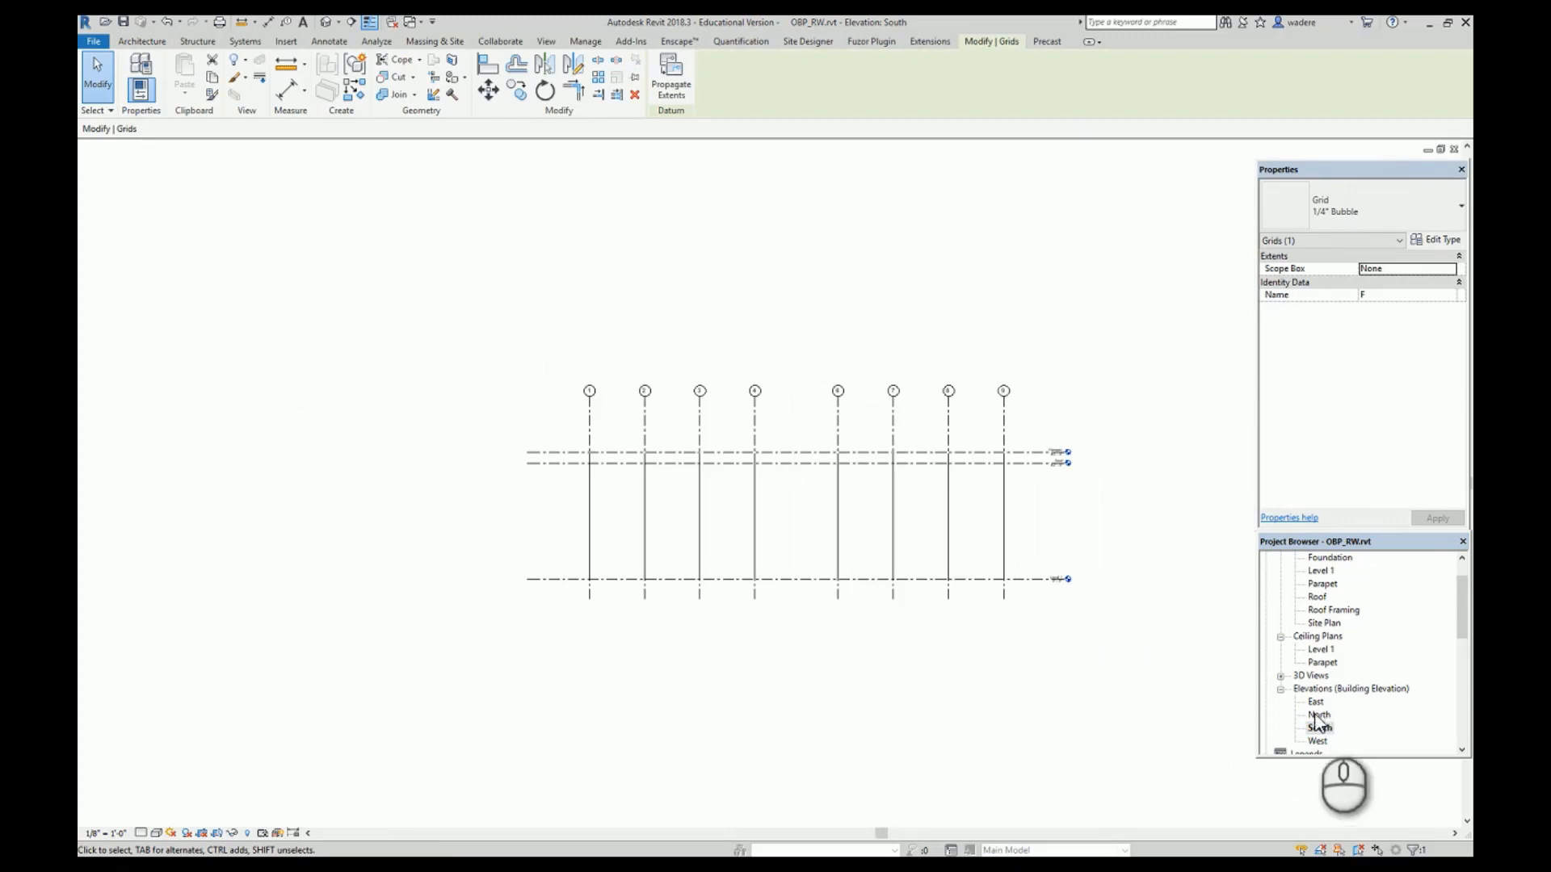
pyautogui.doubleClick(1318, 741)
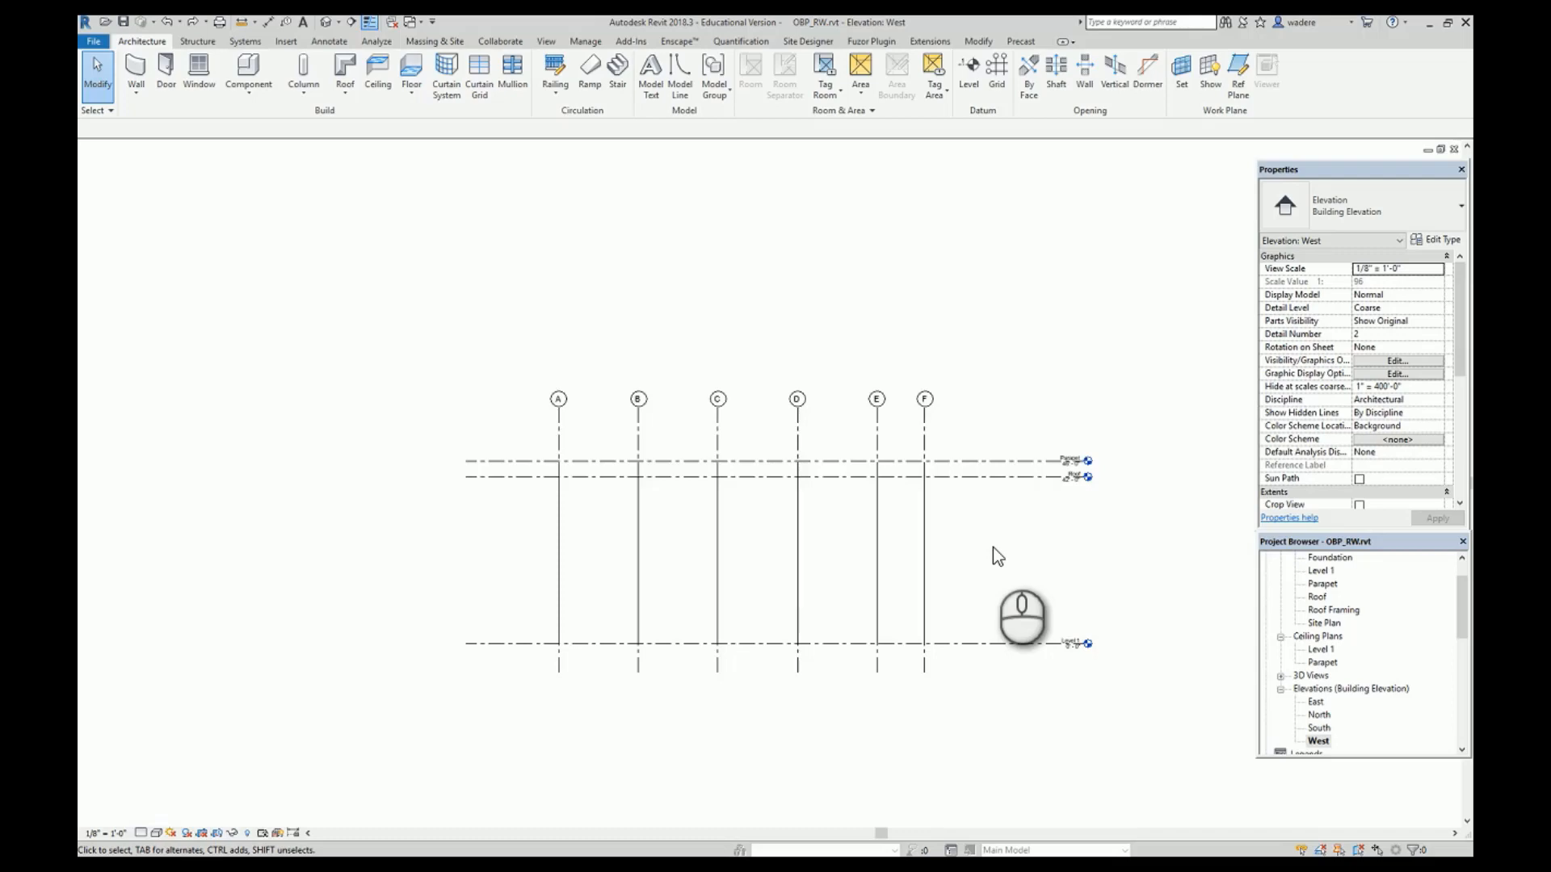
# Open the Level 1 floor plan and start an architectural wall with its top constraint set to Up to level: Parapet.
pyautogui.doubleClick(1320, 571)
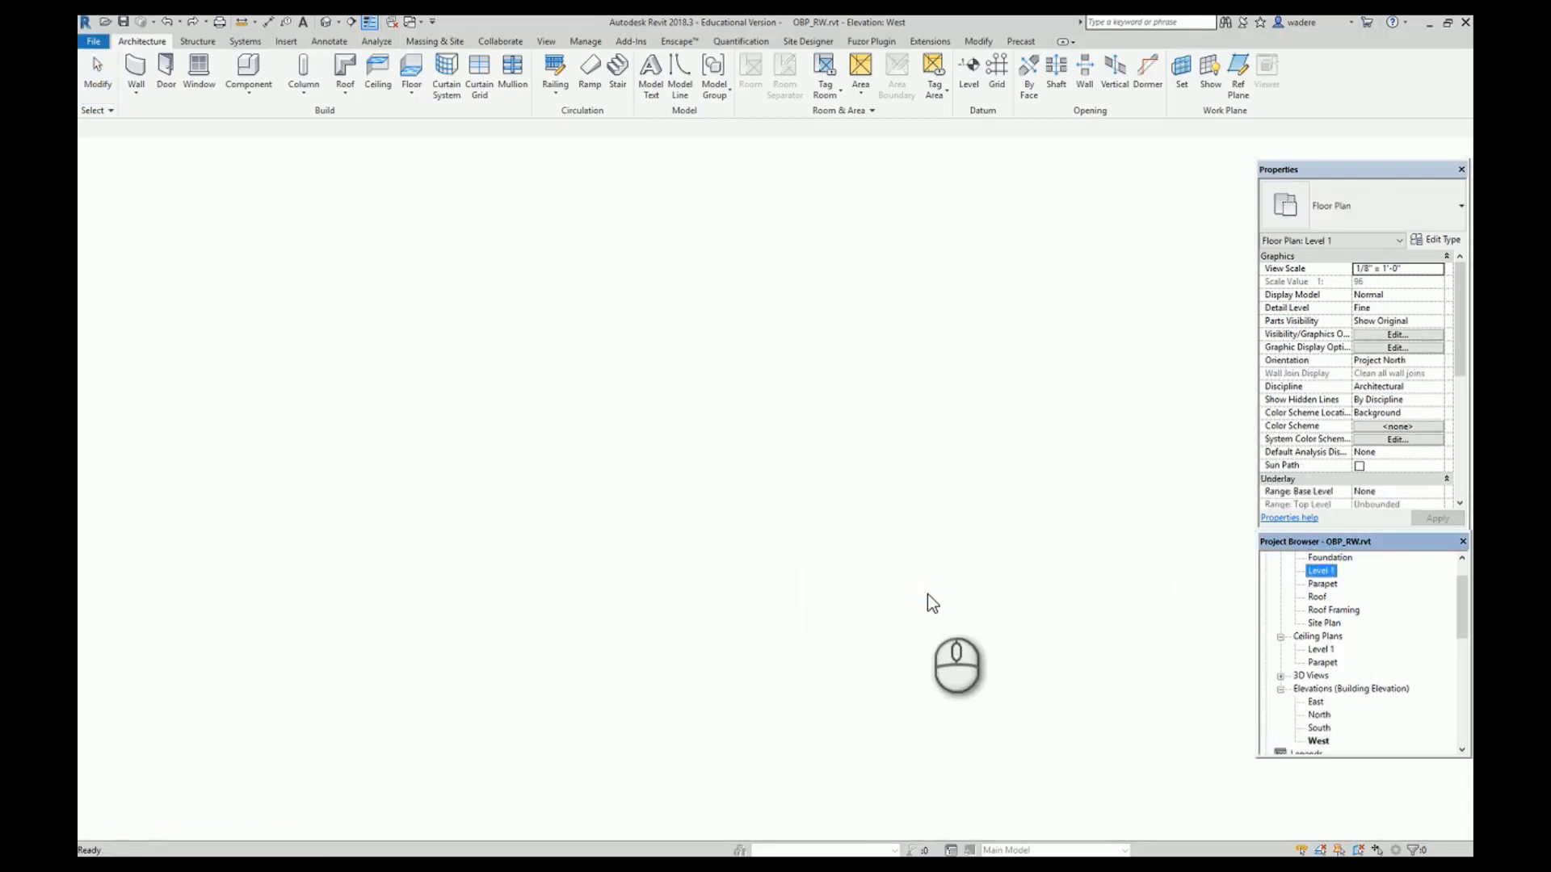
pyautogui.scroll(3, 511, 334)
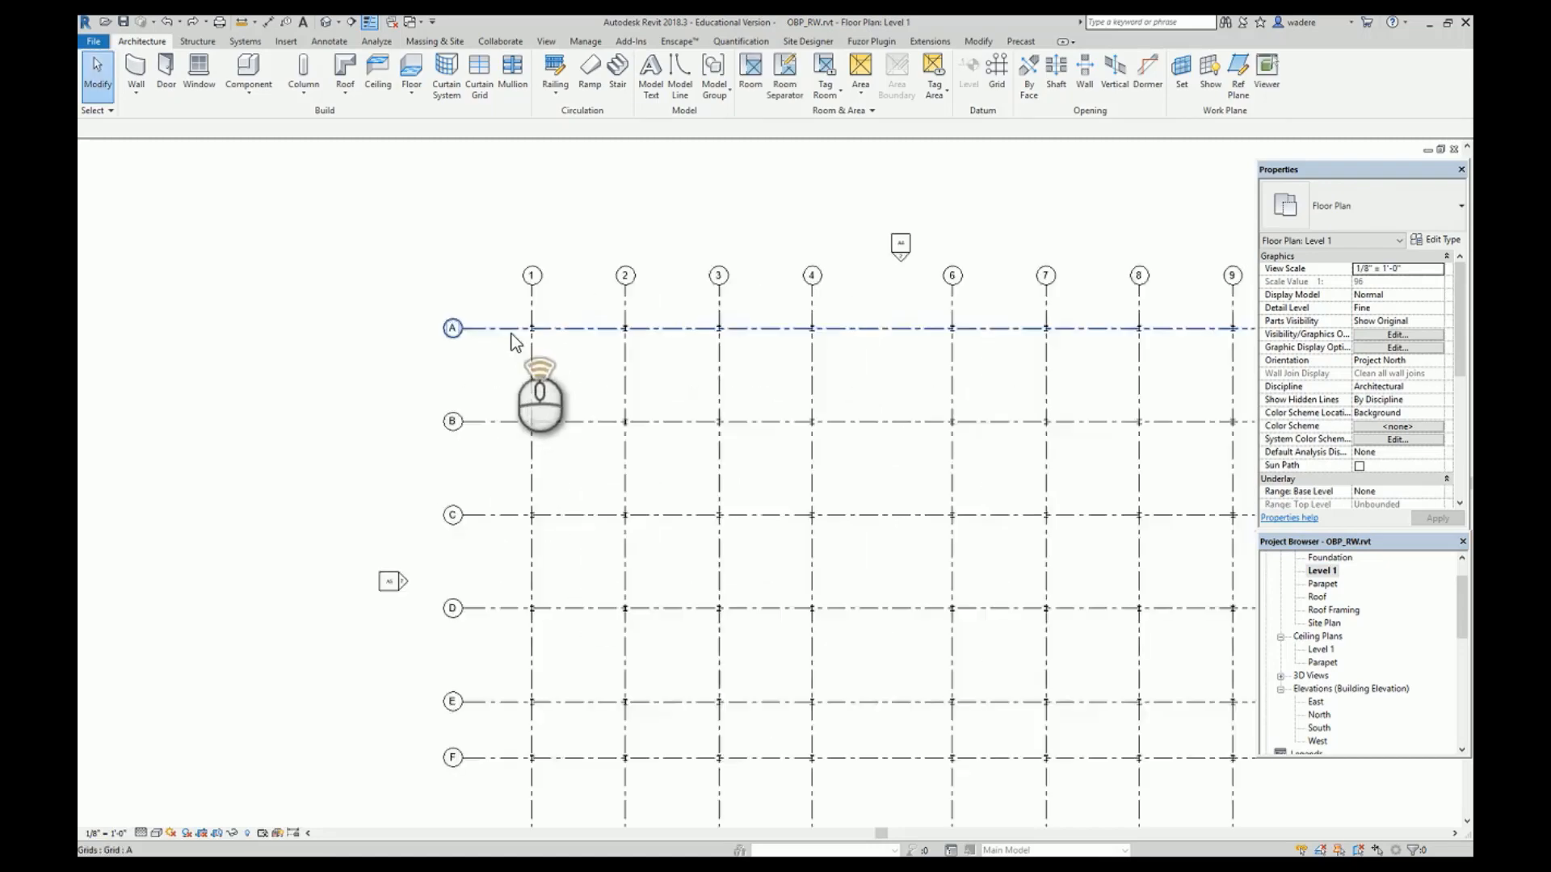
pyautogui.scroll(6, 525, 339)
pyautogui.scroll(-3, 538, 358)
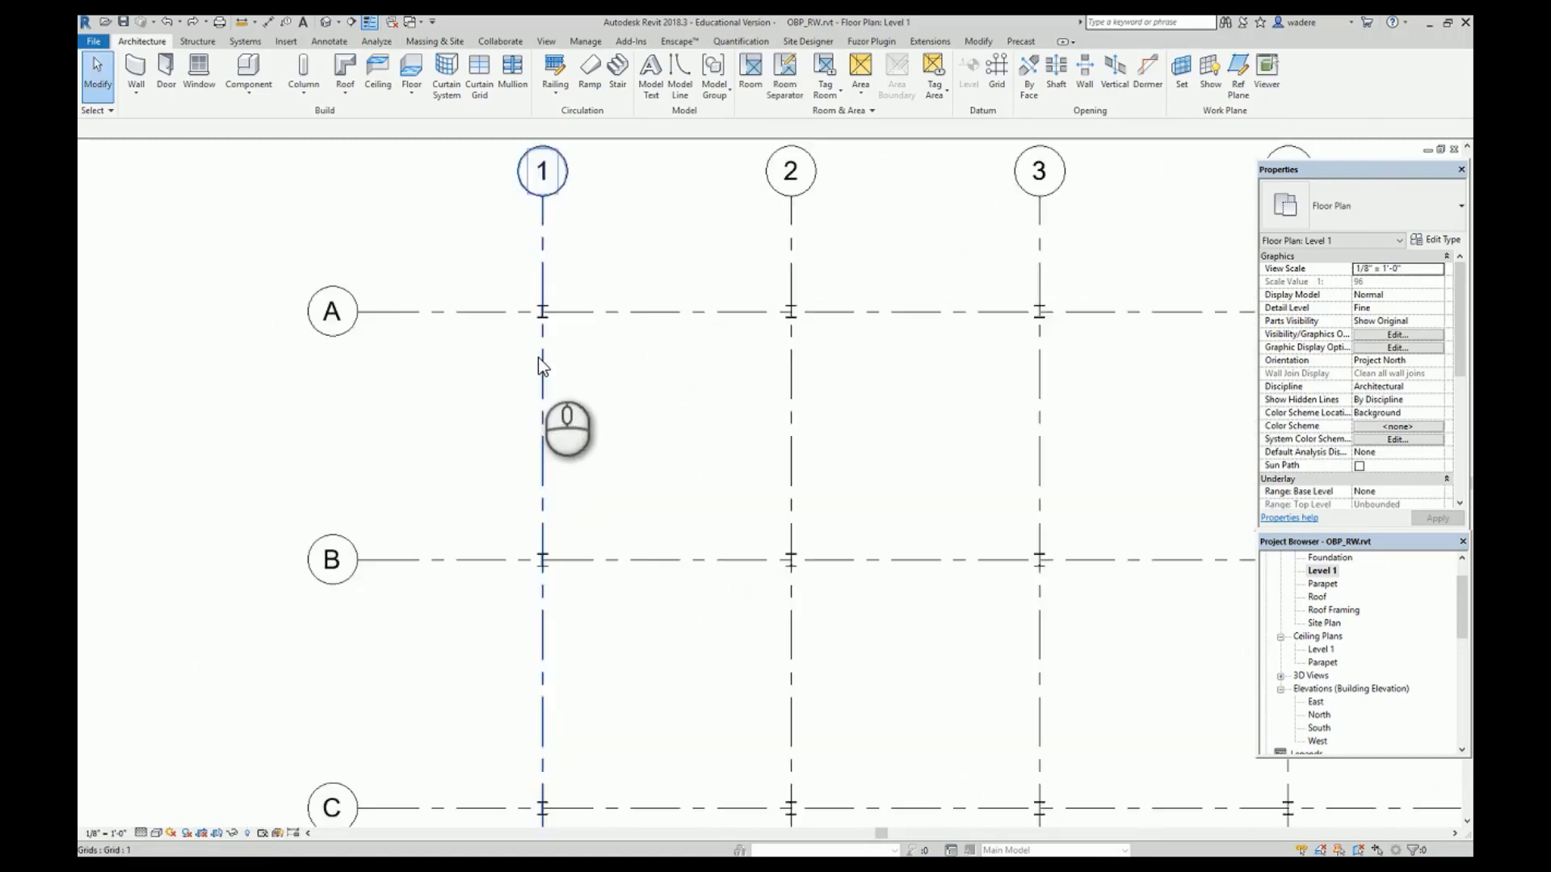
pyautogui.scroll(-6, 546, 376)
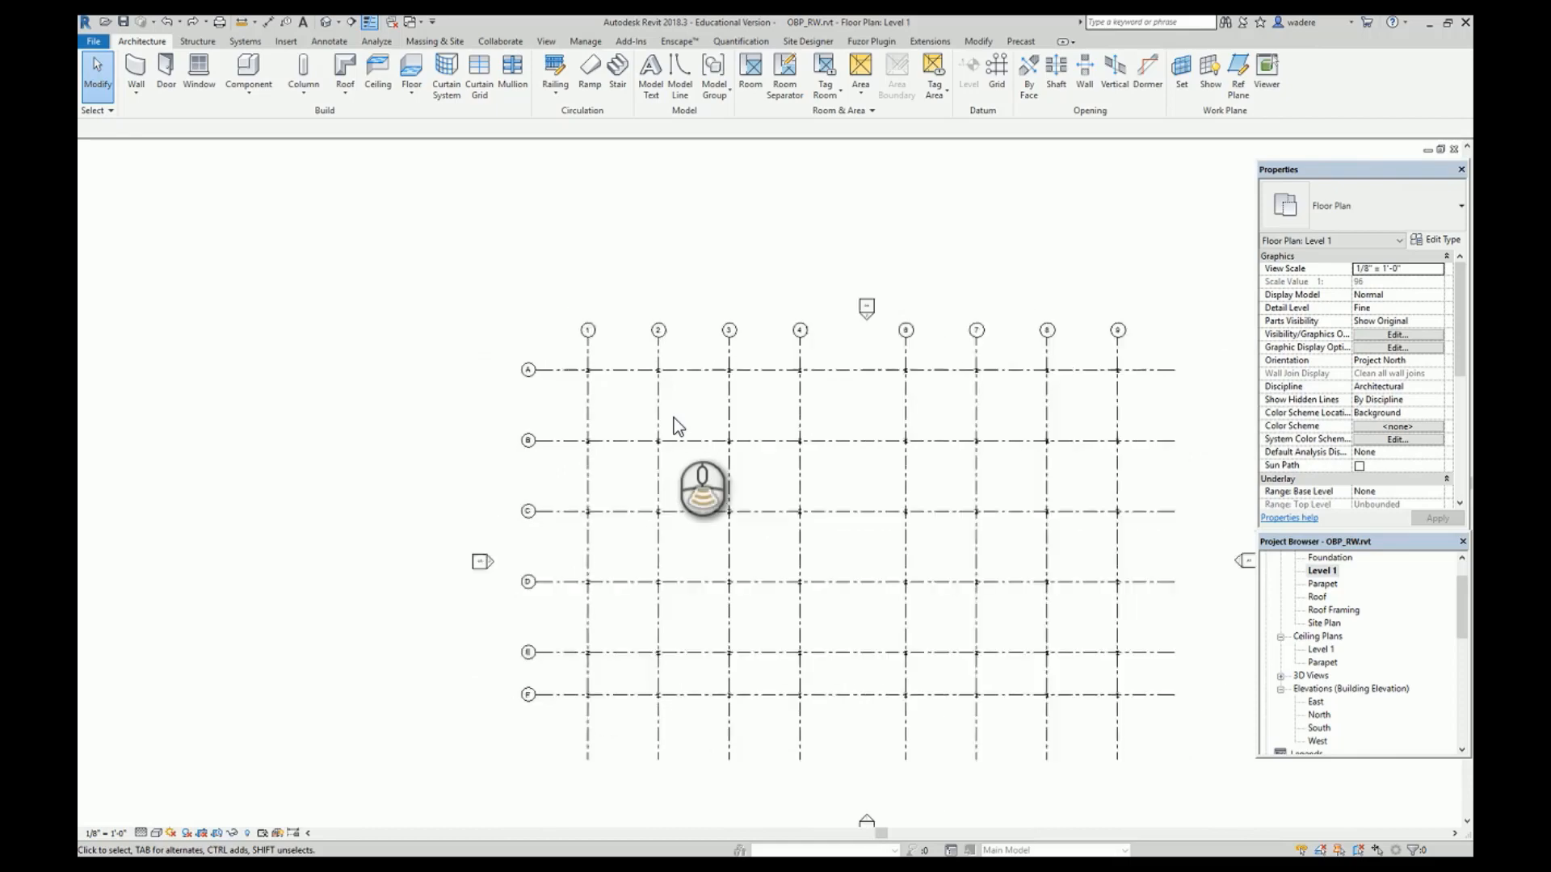
pyautogui.scroll(-2, 676, 426)
pyautogui.click(136, 92)
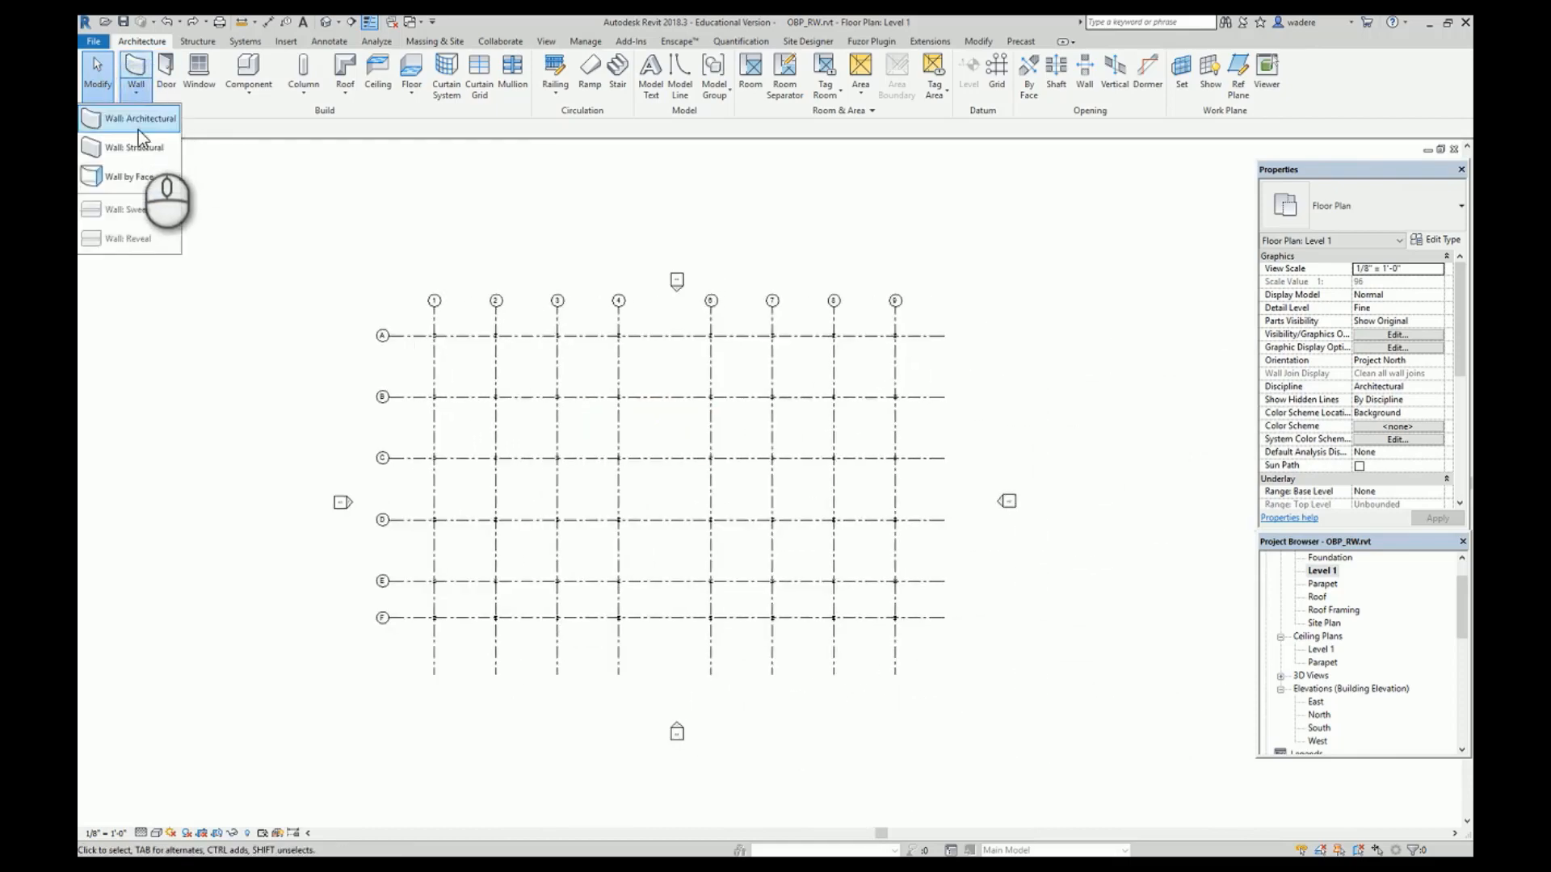
pyautogui.click(138, 123)
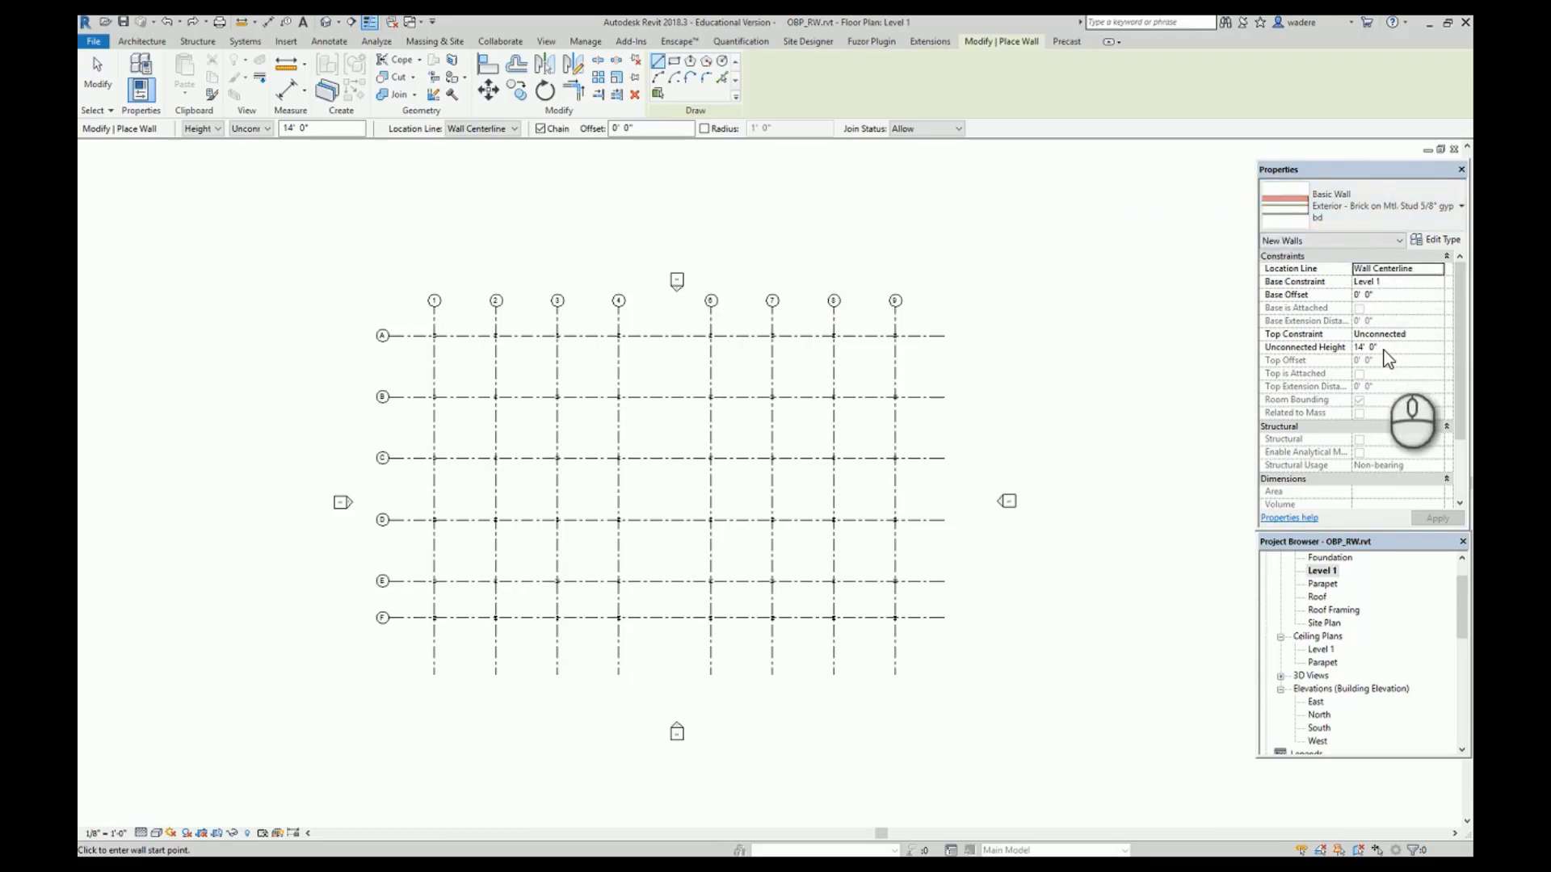
pyautogui.click(1437, 334)
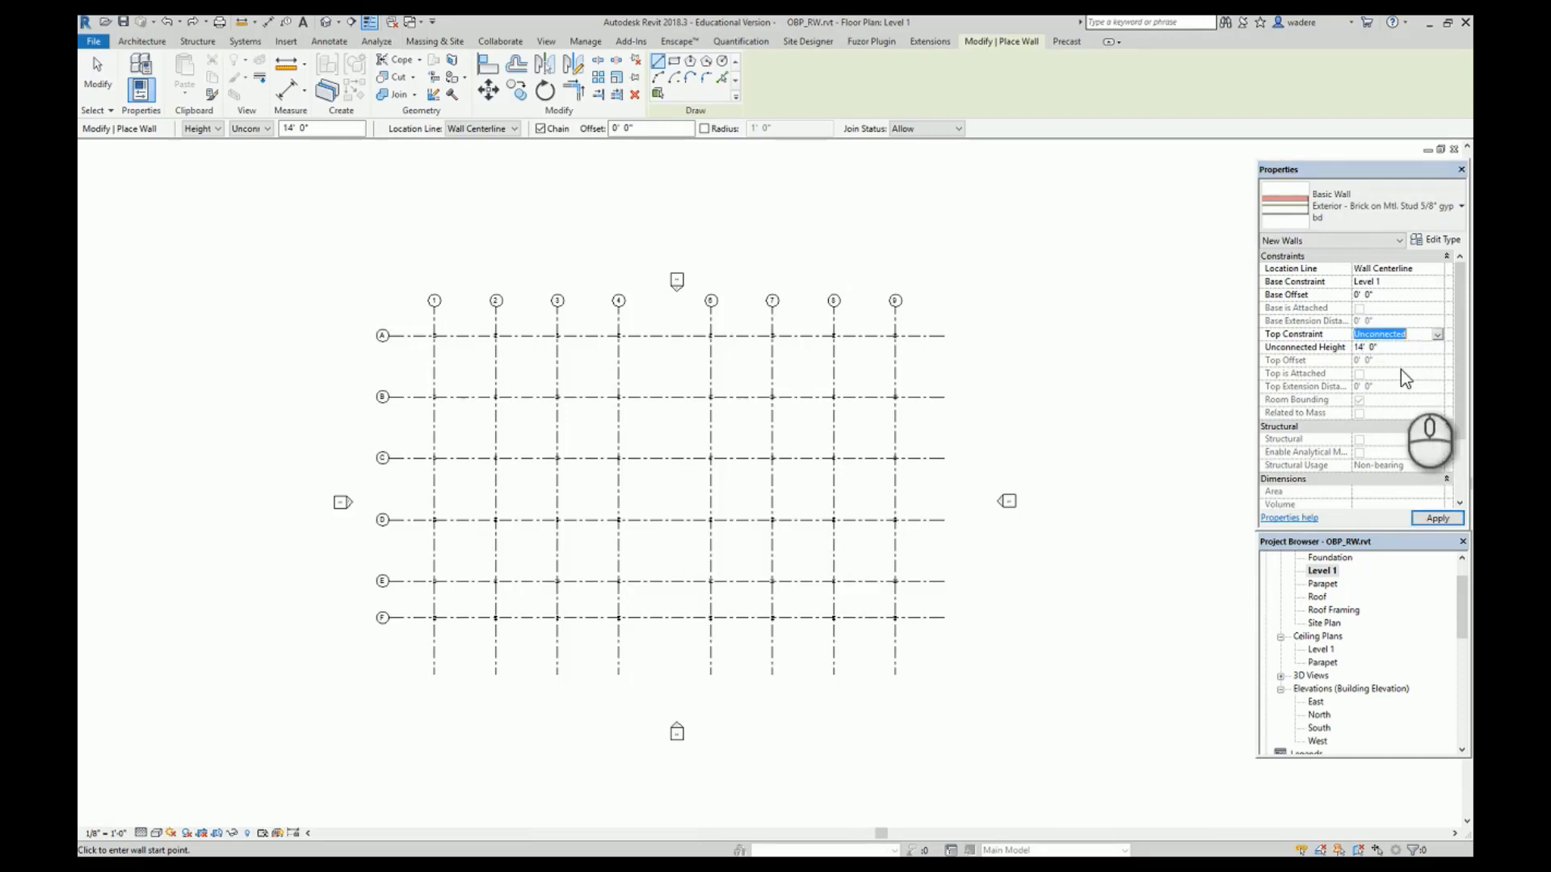
pyautogui.scroll(-2, 1401, 370)
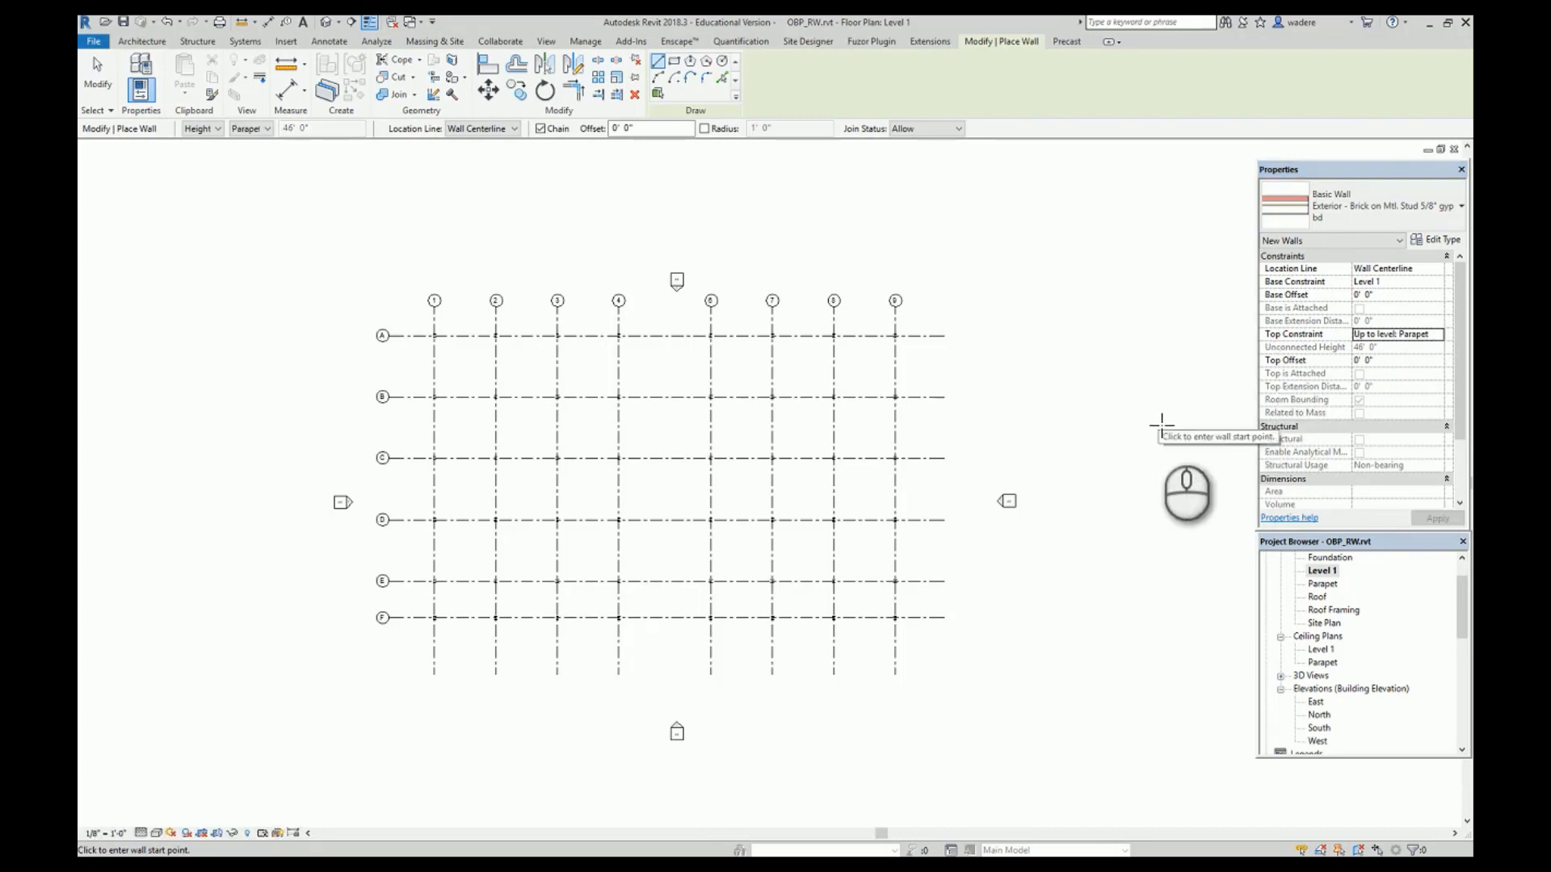
# Draw a closed rectangle of exterior brick walls, about 157'-6" by 97'-6", just outside grids A, 9, F and 1.
pyautogui.click(141, 41)
pyautogui.click(136, 99)
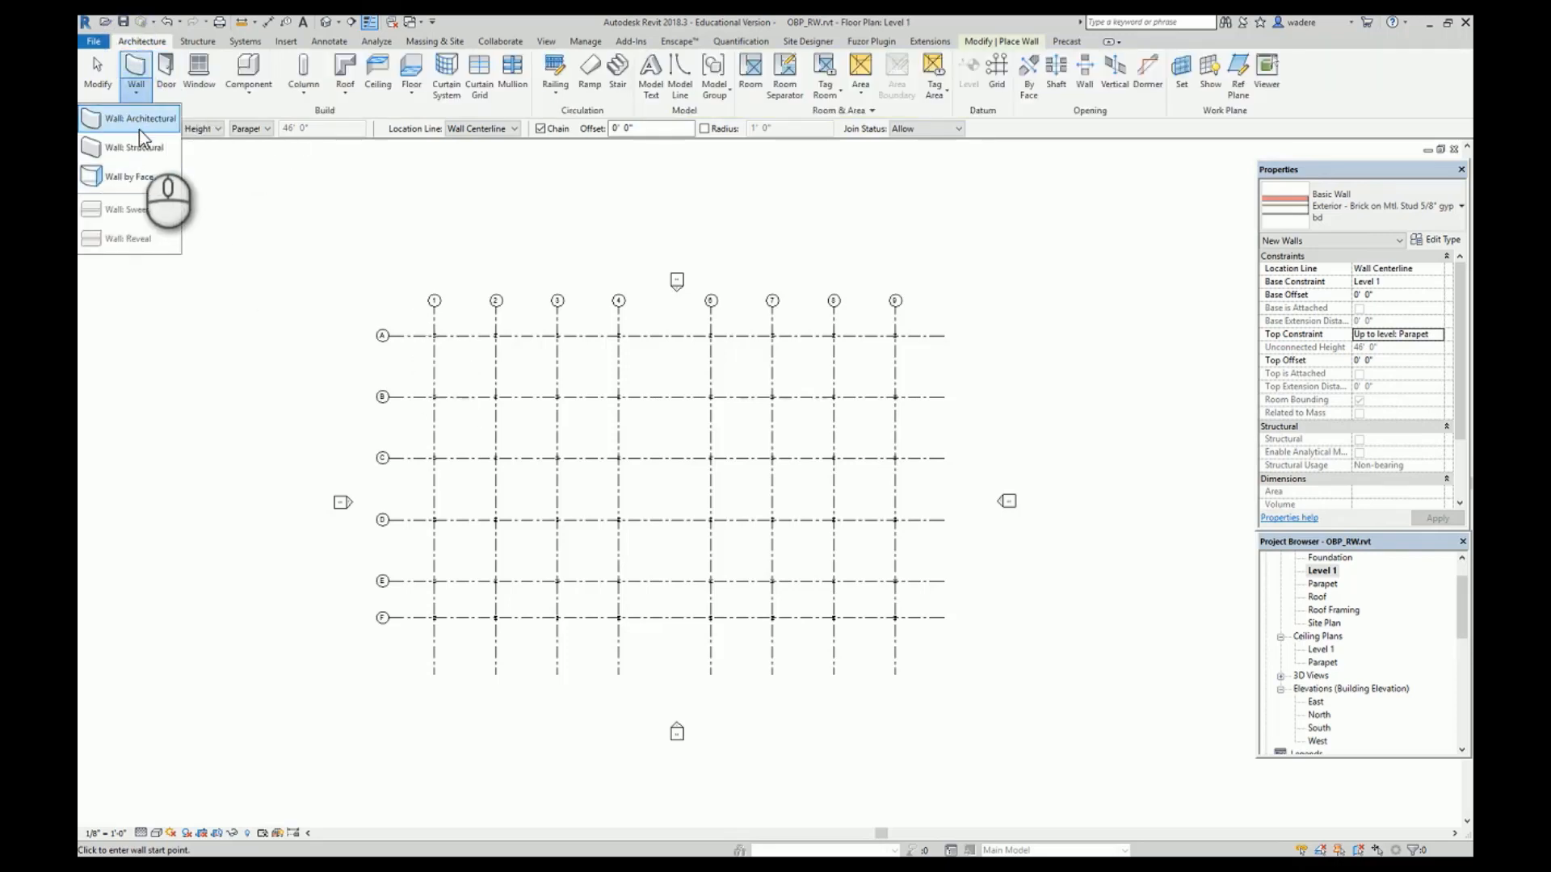
pyautogui.click(139, 123)
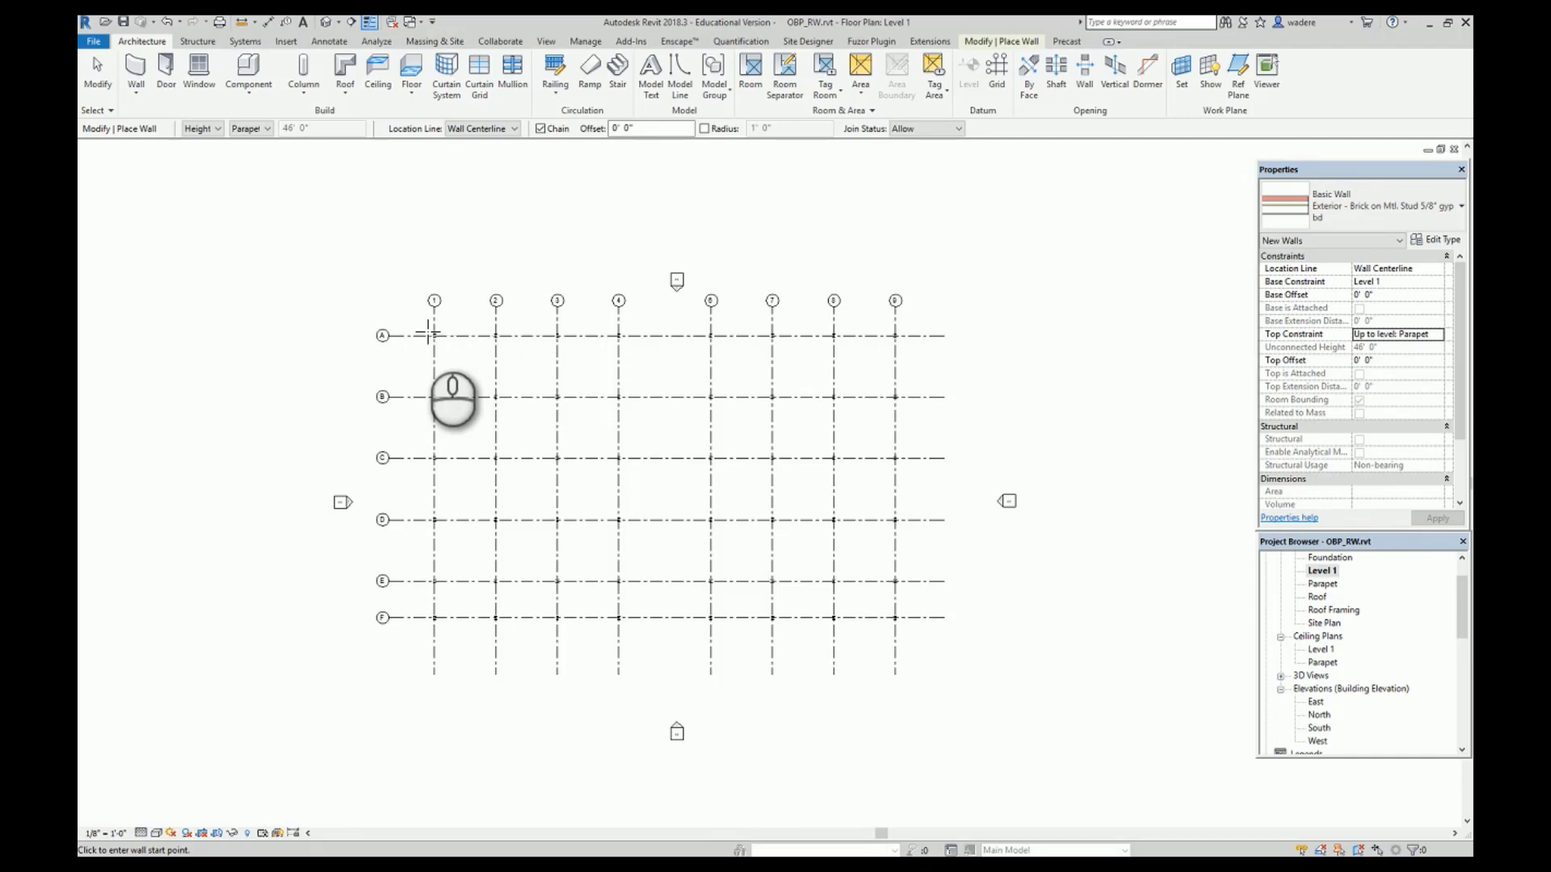
pyautogui.click(428, 329)
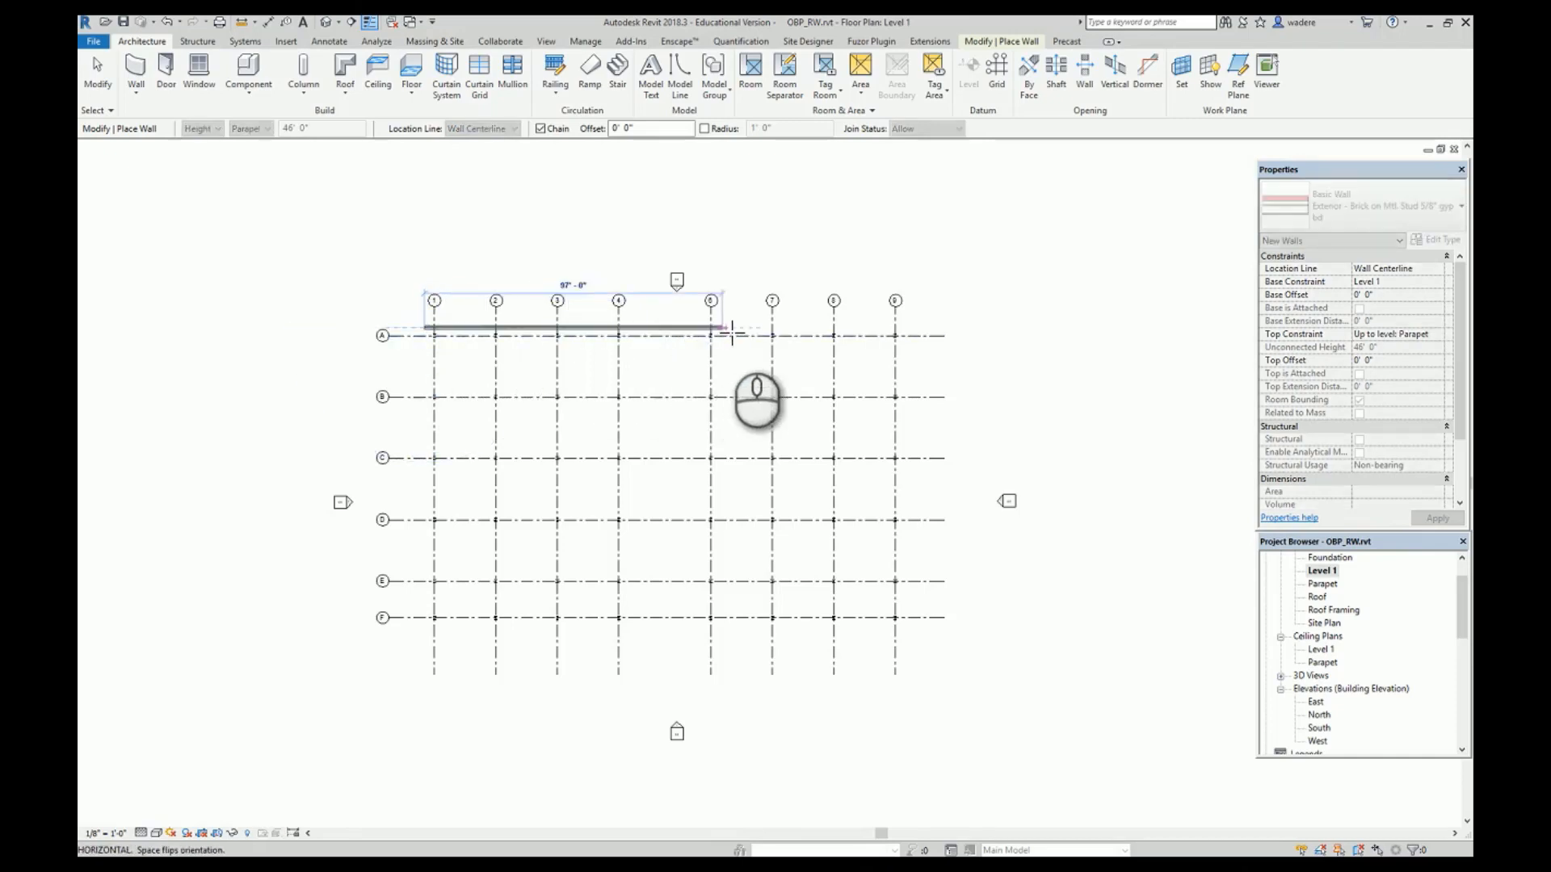
pyautogui.click(909, 328)
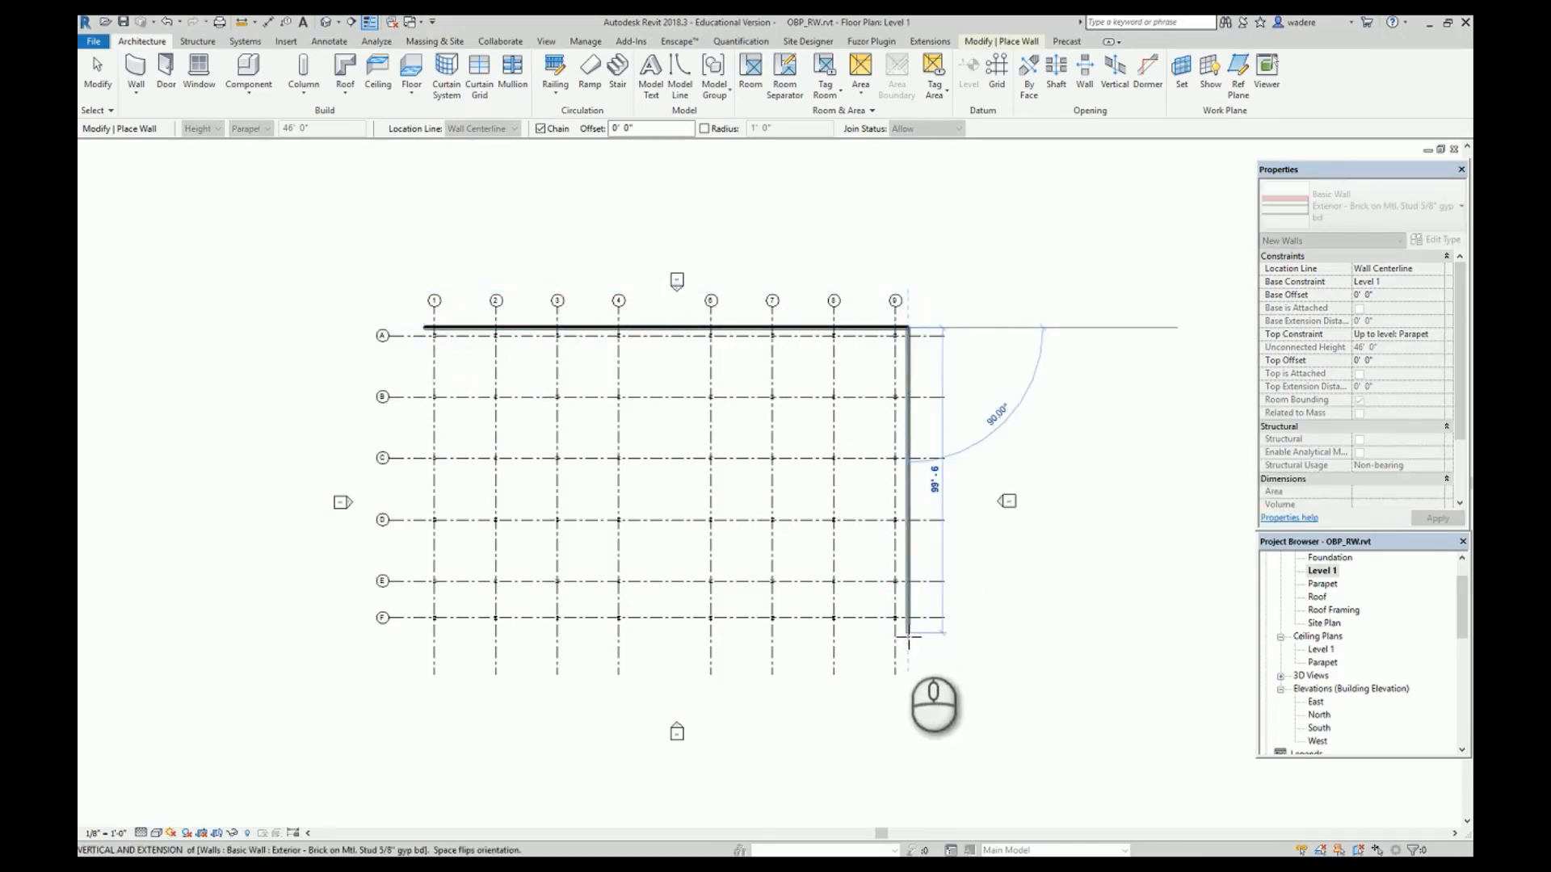
pyautogui.click(908, 627)
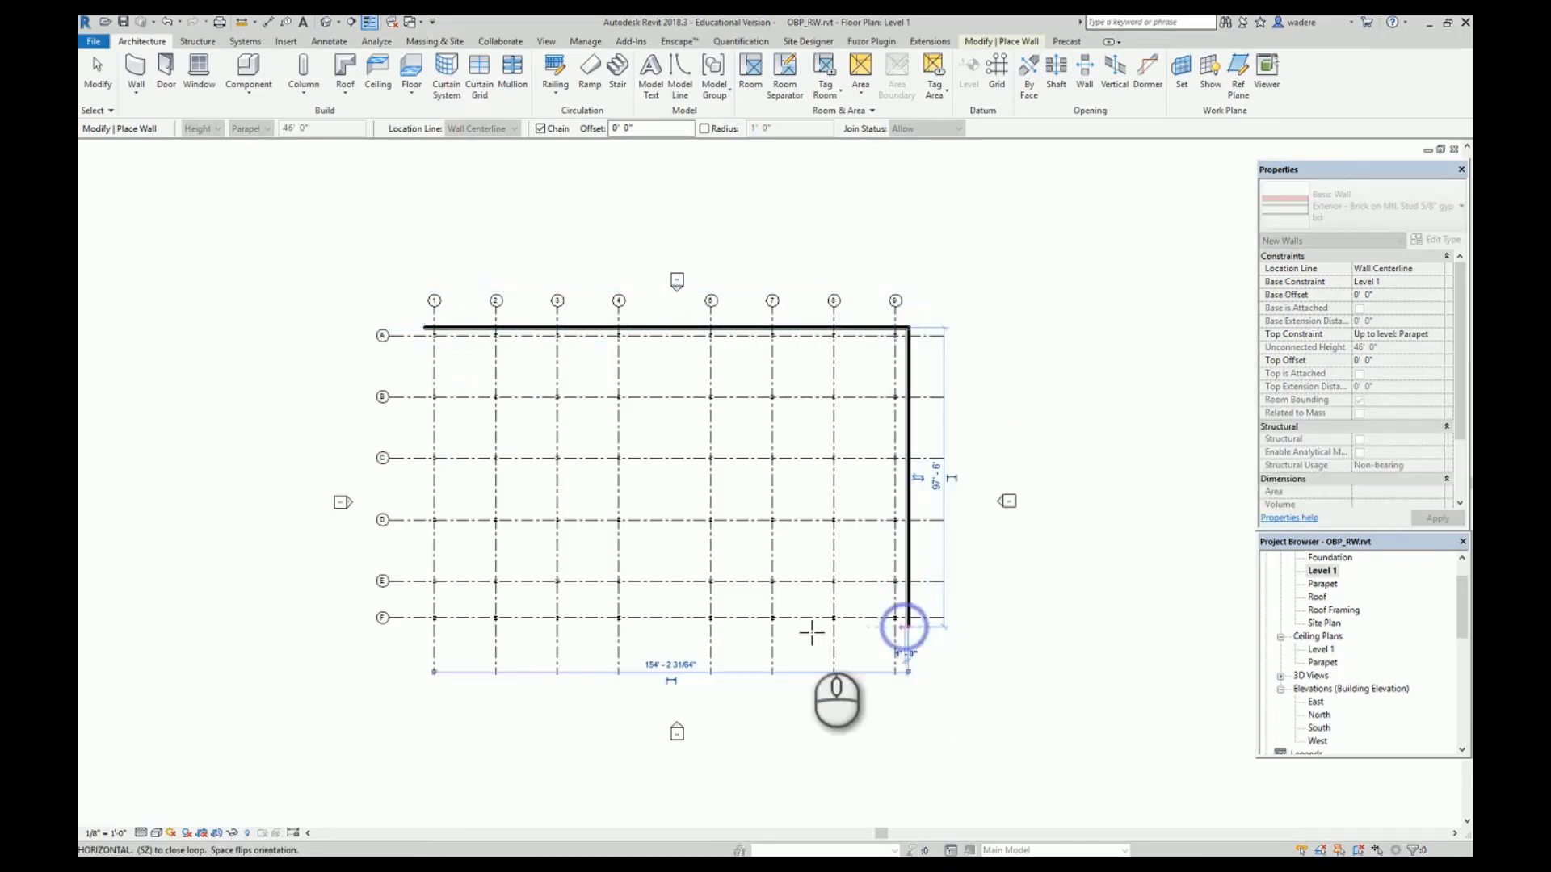
pyautogui.click(424, 627)
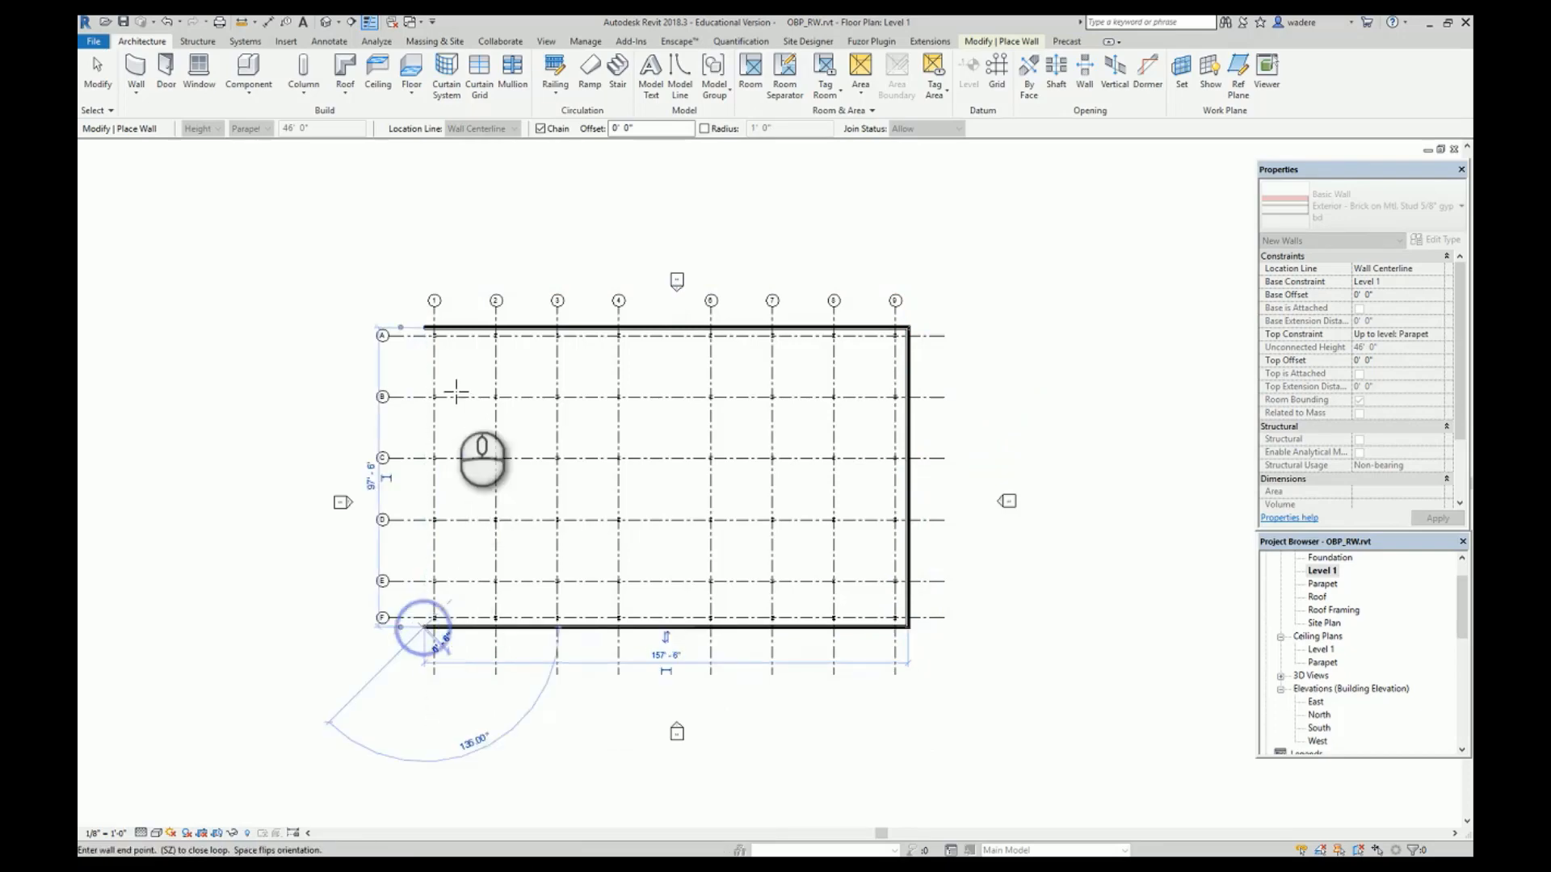
pyautogui.click(424, 326)
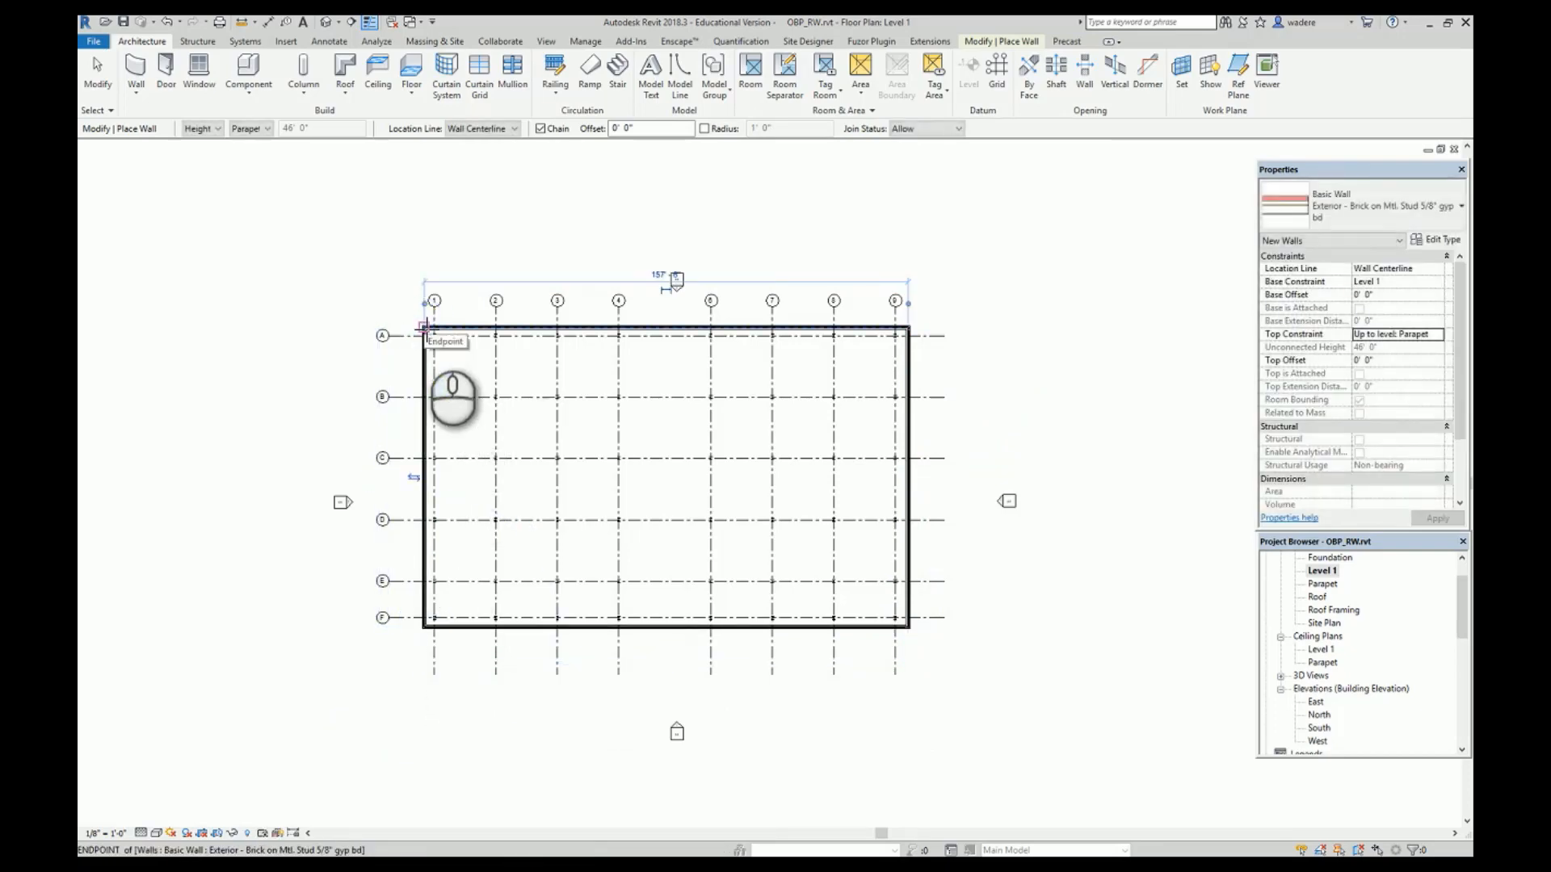
pyautogui.press('Escape')
pyautogui.press('Escape')
# Examine the wall layers at the A-1 corner and their gap to the W12X53 column.
pyautogui.scroll(10, 424, 337)
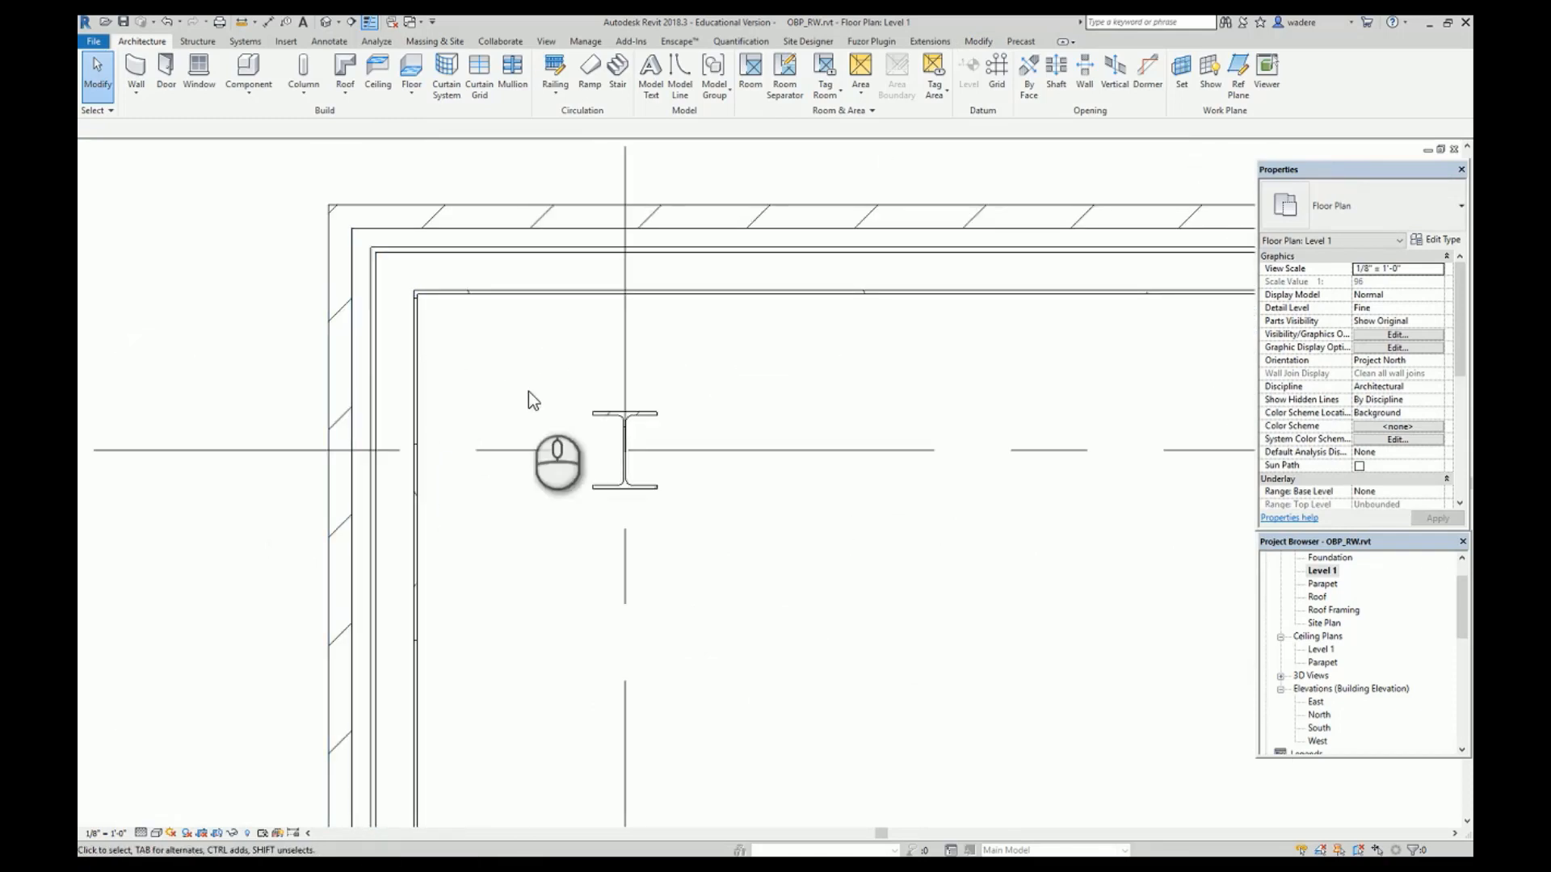
pyautogui.scroll(2, 429, 371)
pyautogui.moveTo(433, 371); pyautogui.dragTo(630, 529, button='middle')
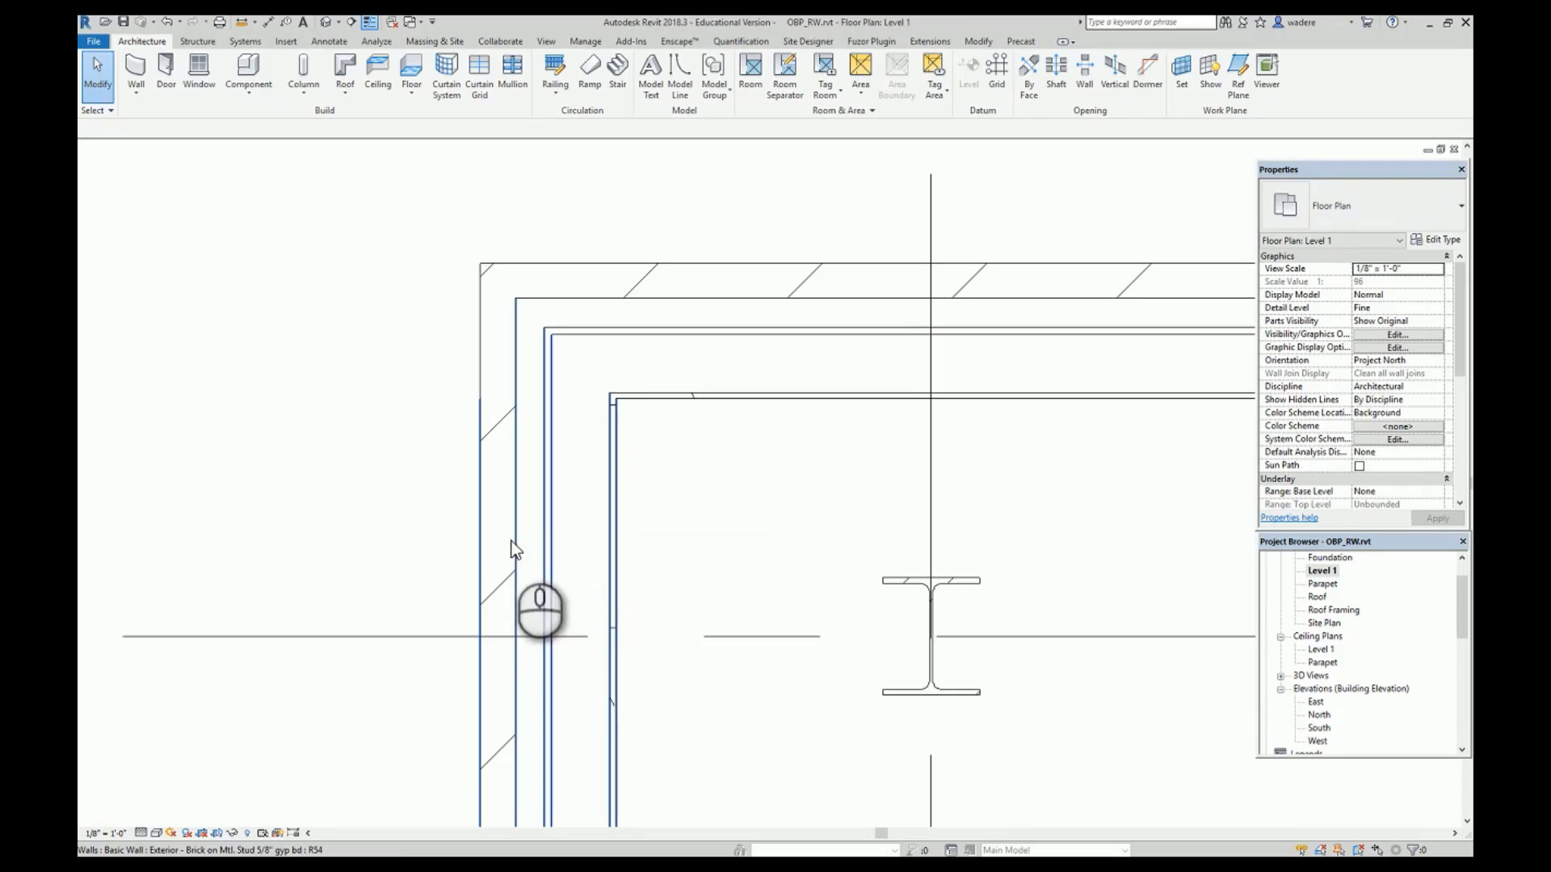
pyautogui.scroll(-1, 792, 570)
pyautogui.scroll(-4, 795, 571)
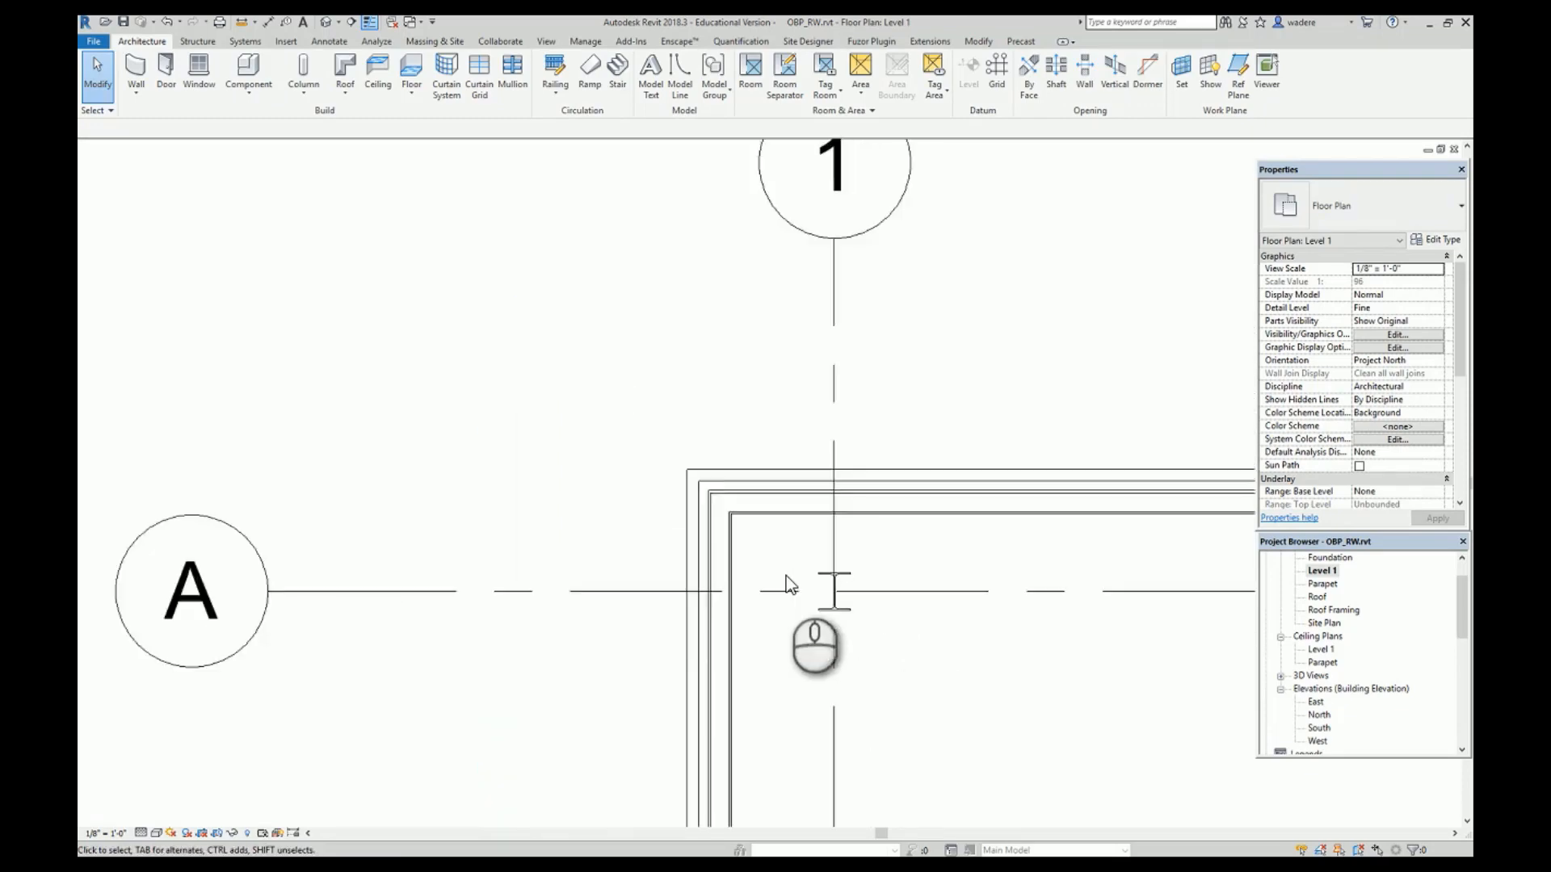
pyautogui.moveTo(832, 599); pyautogui.dragTo(722, 558, button='middle')
pyautogui.scroll(3, 724, 531)
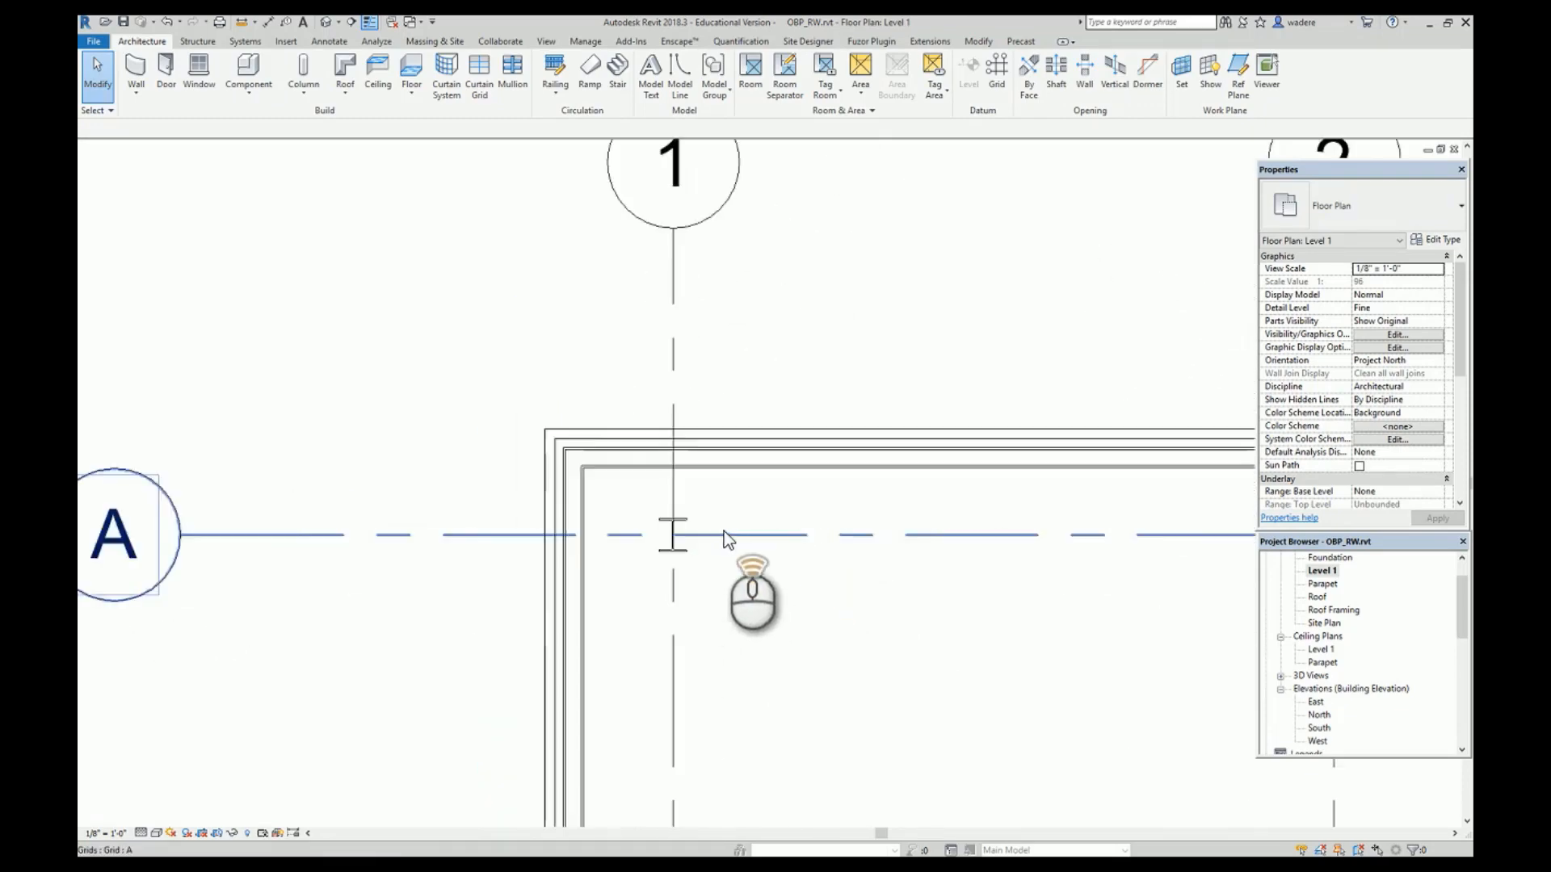
pyautogui.scroll(2, 723, 530)
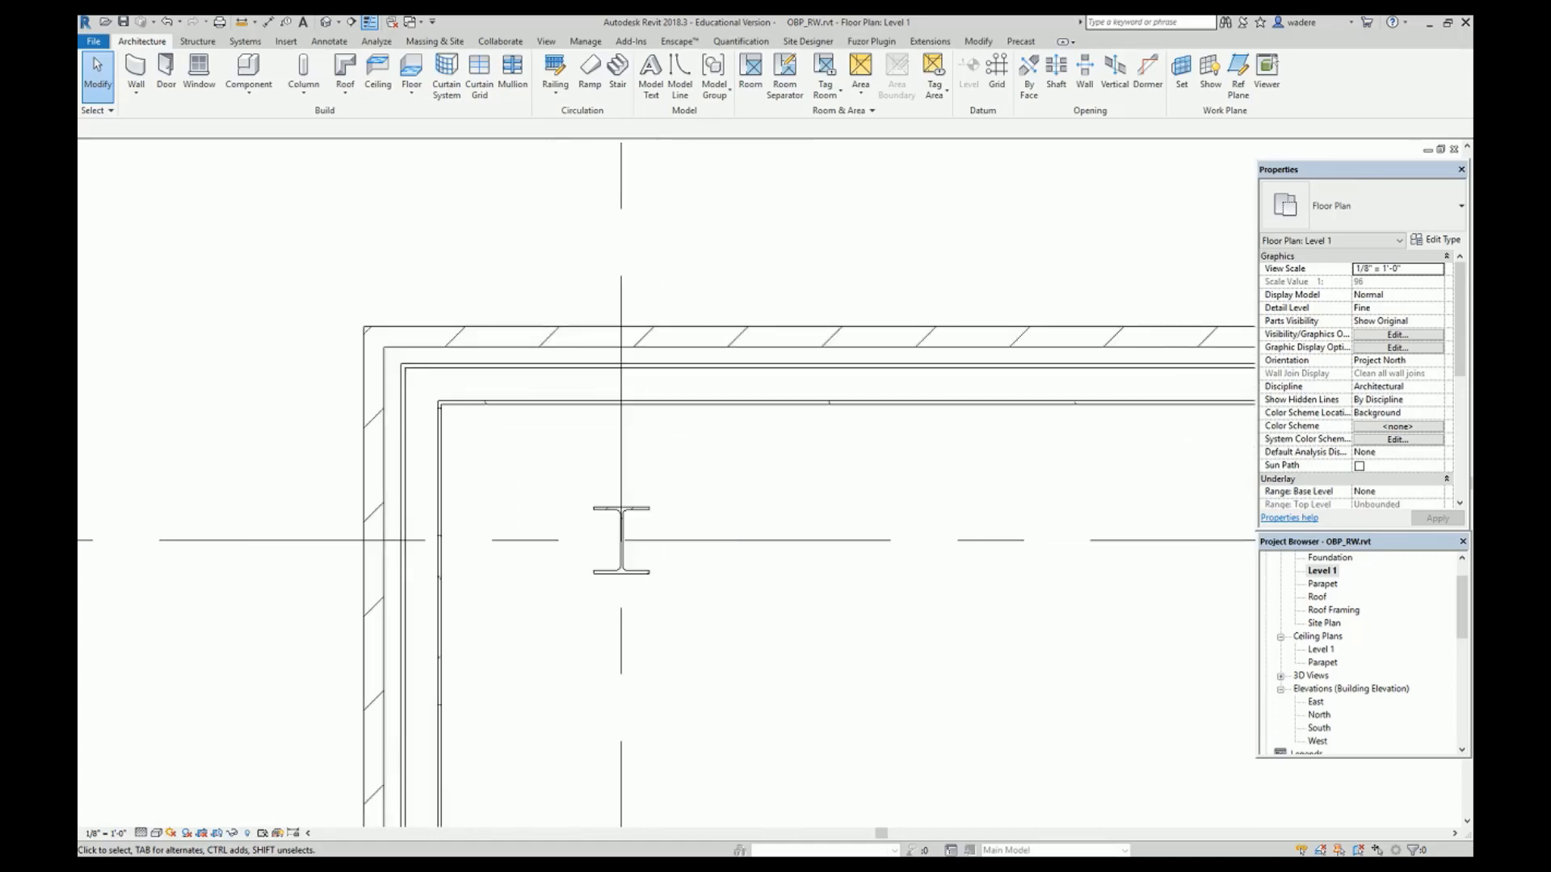
pyautogui.click(313, 870)
pyautogui.click(380, 815)
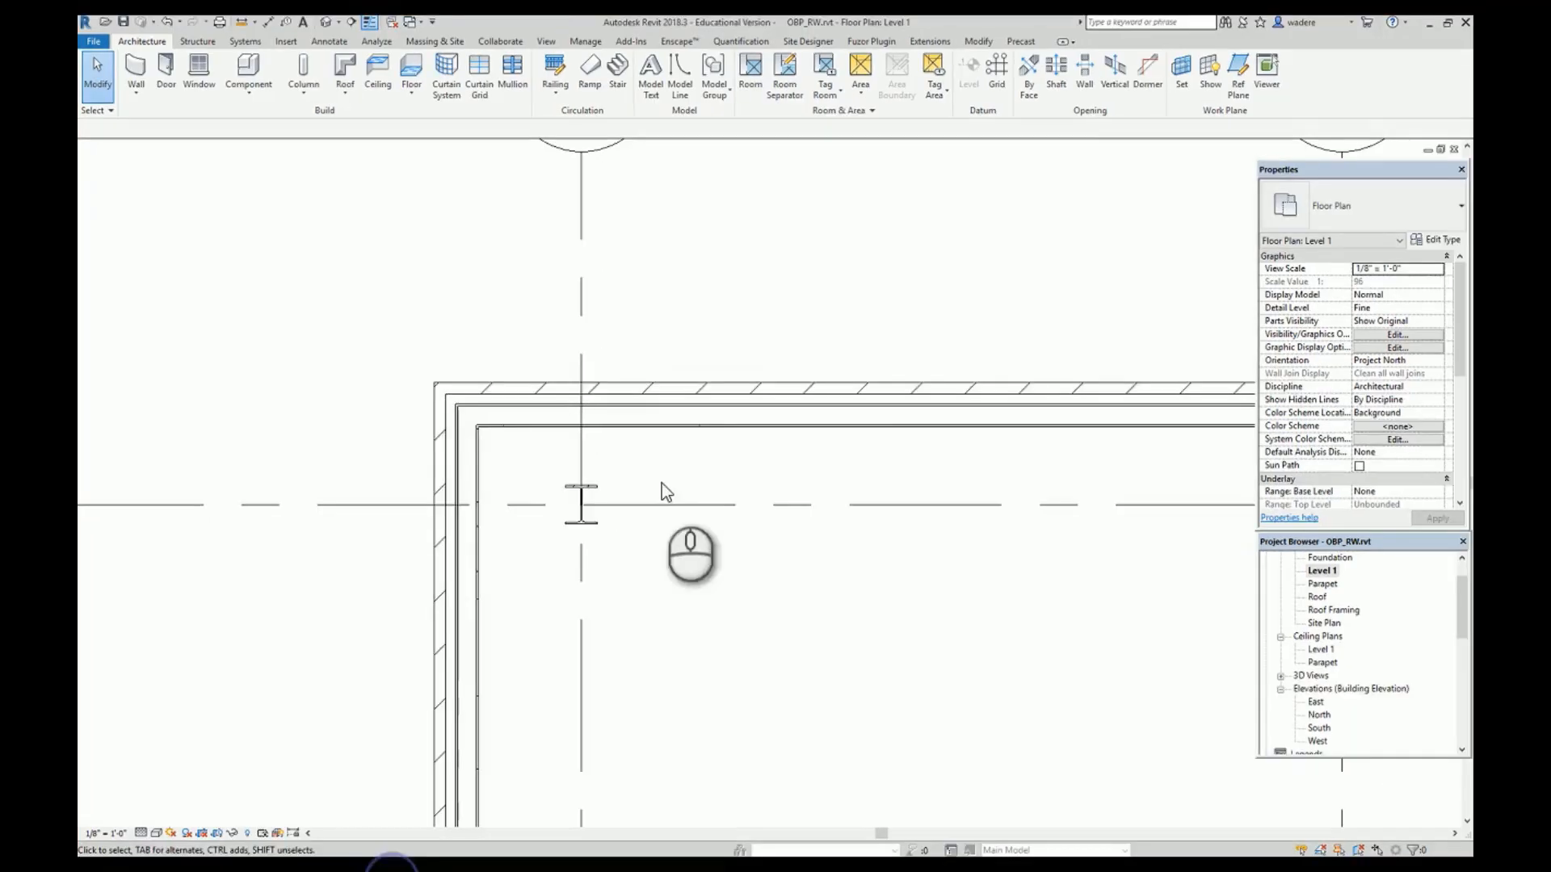
pyautogui.moveTo(662, 485); pyautogui.dragTo(585, 478, button='middle')
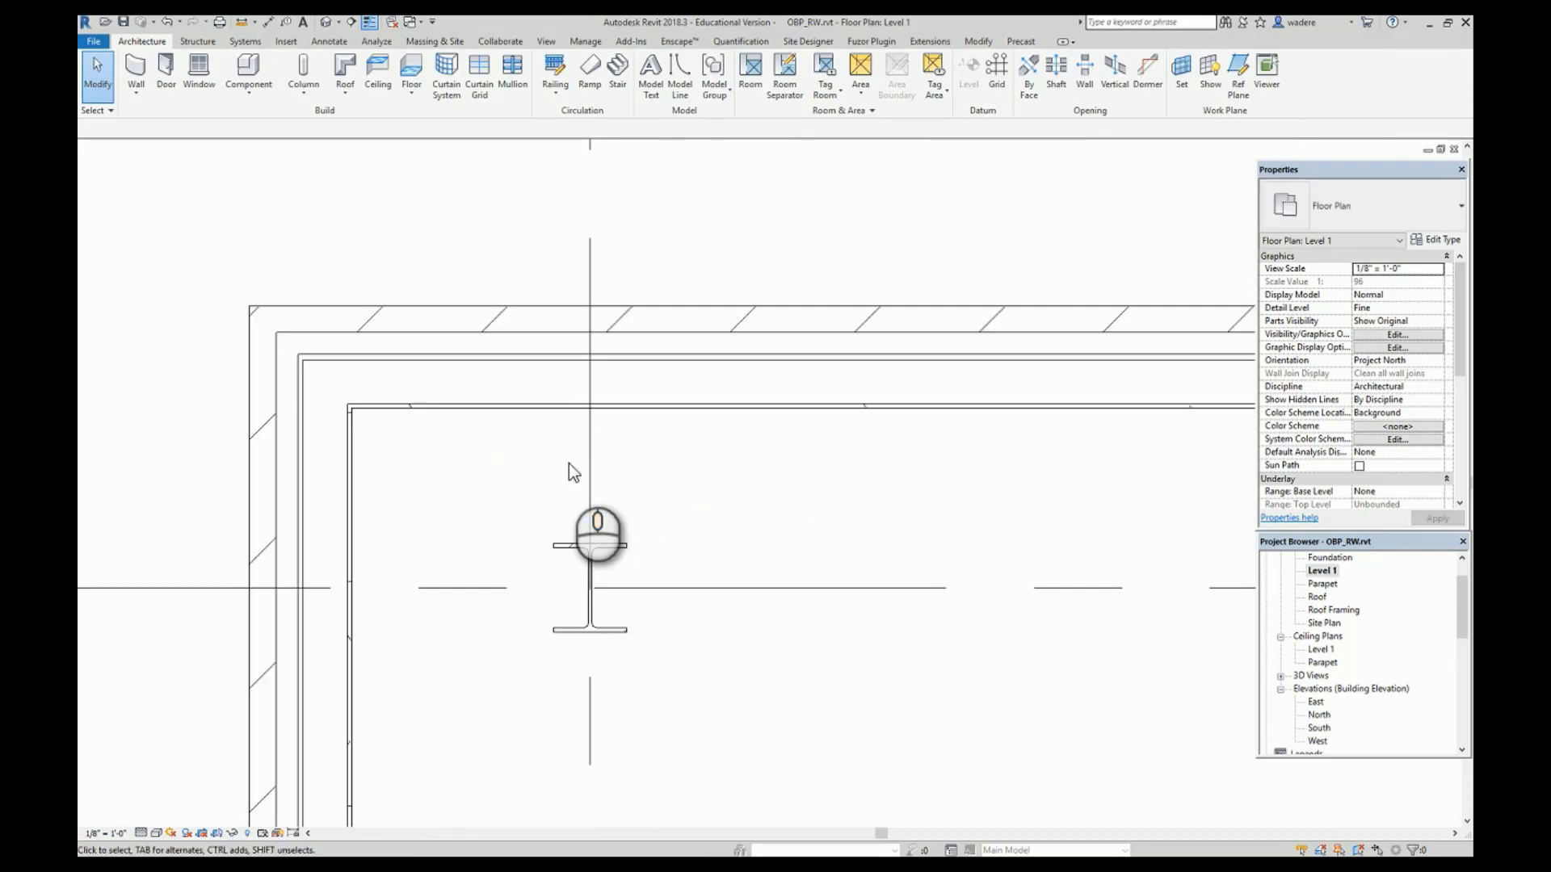
# Align the inner gypsum board line of the wall along grid A with the outer flange face of the A-1 column.
pyautogui.click(978, 41)
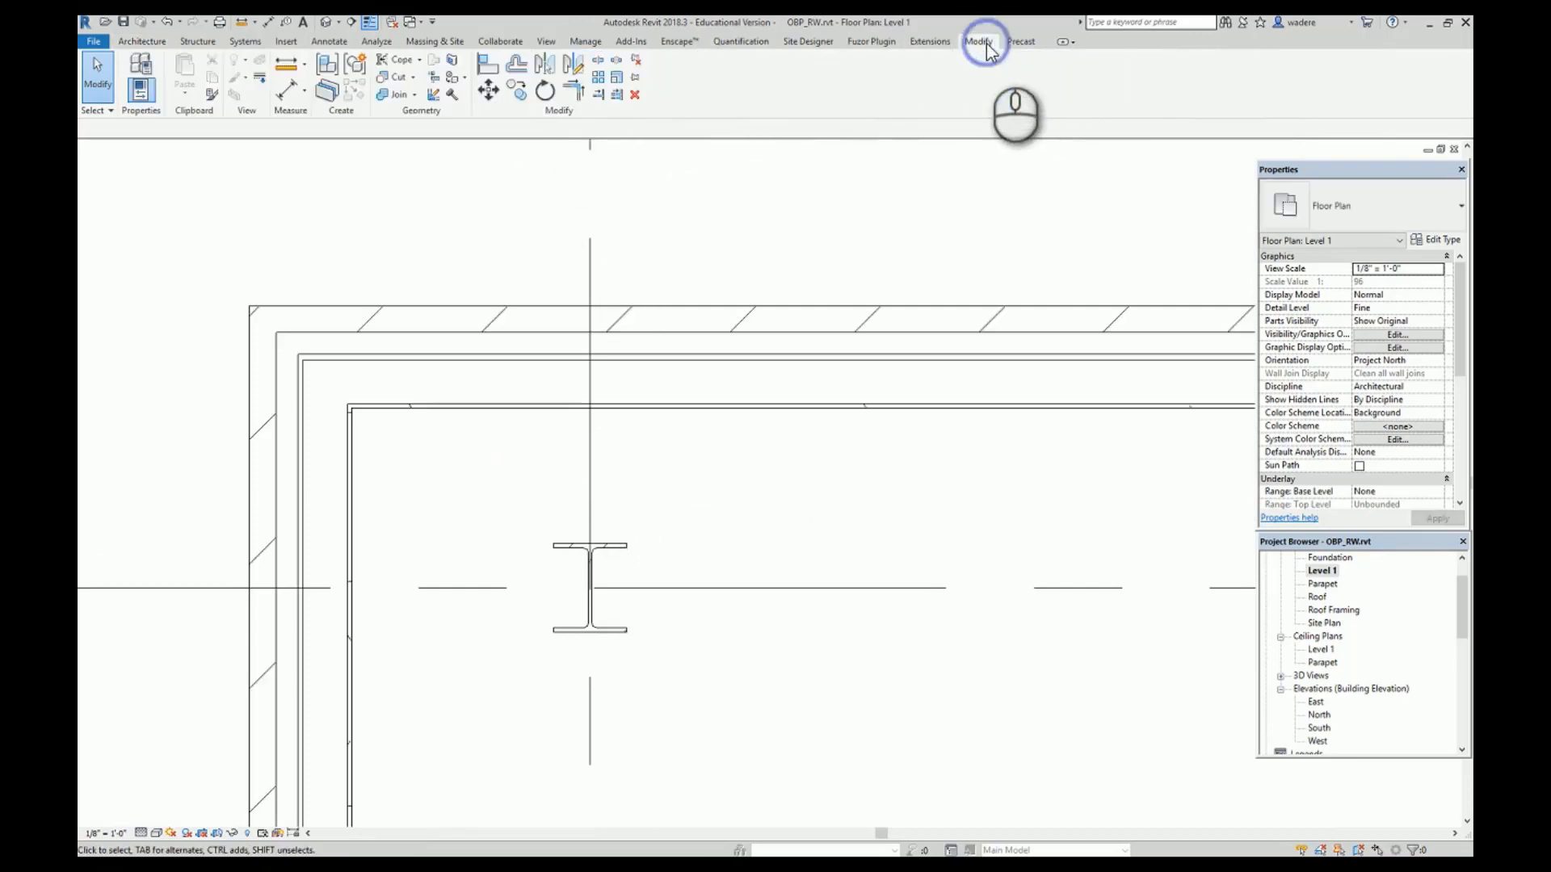
pyautogui.click(492, 69)
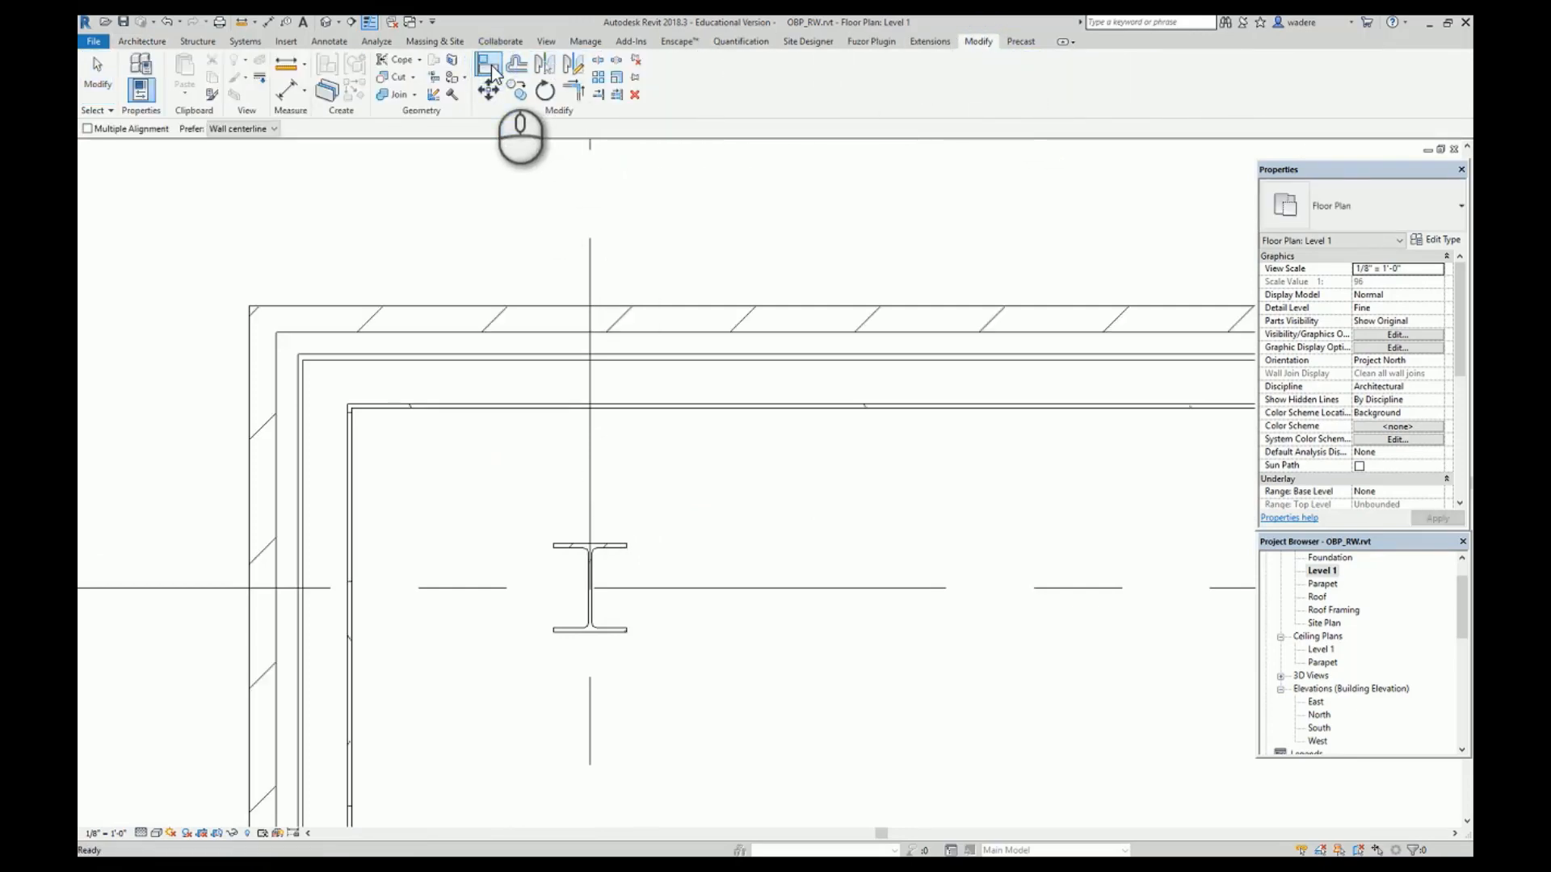
pyautogui.click(611, 550)
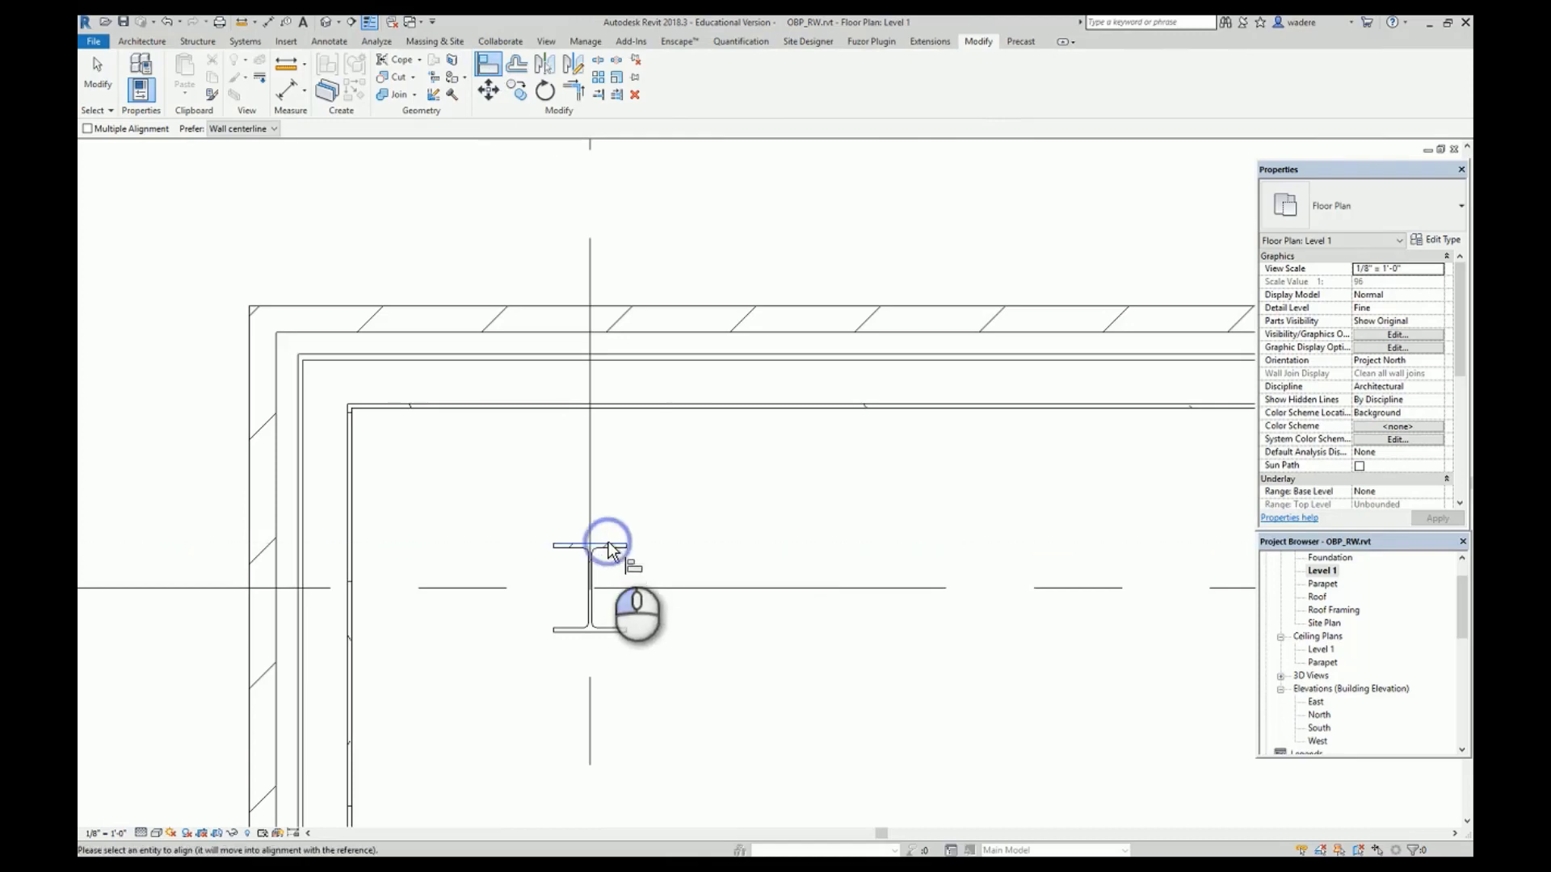
pyautogui.click(622, 408)
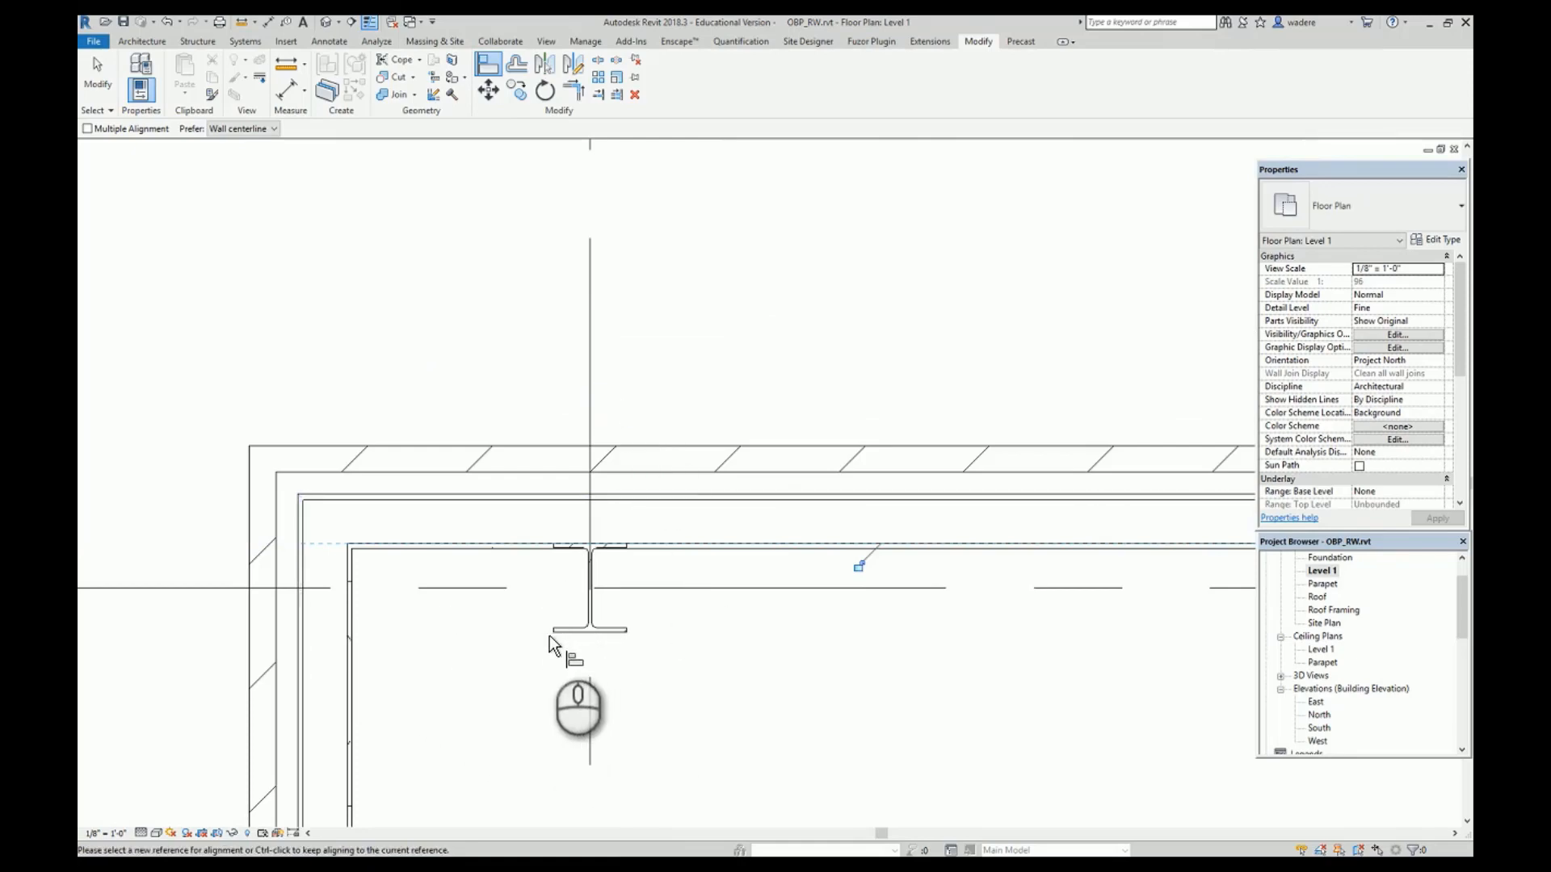
# Align the inner gypsum board line of the wall along grid 1 with the flange tips of the A-1 column.
pyautogui.scroll(3, 545, 632)
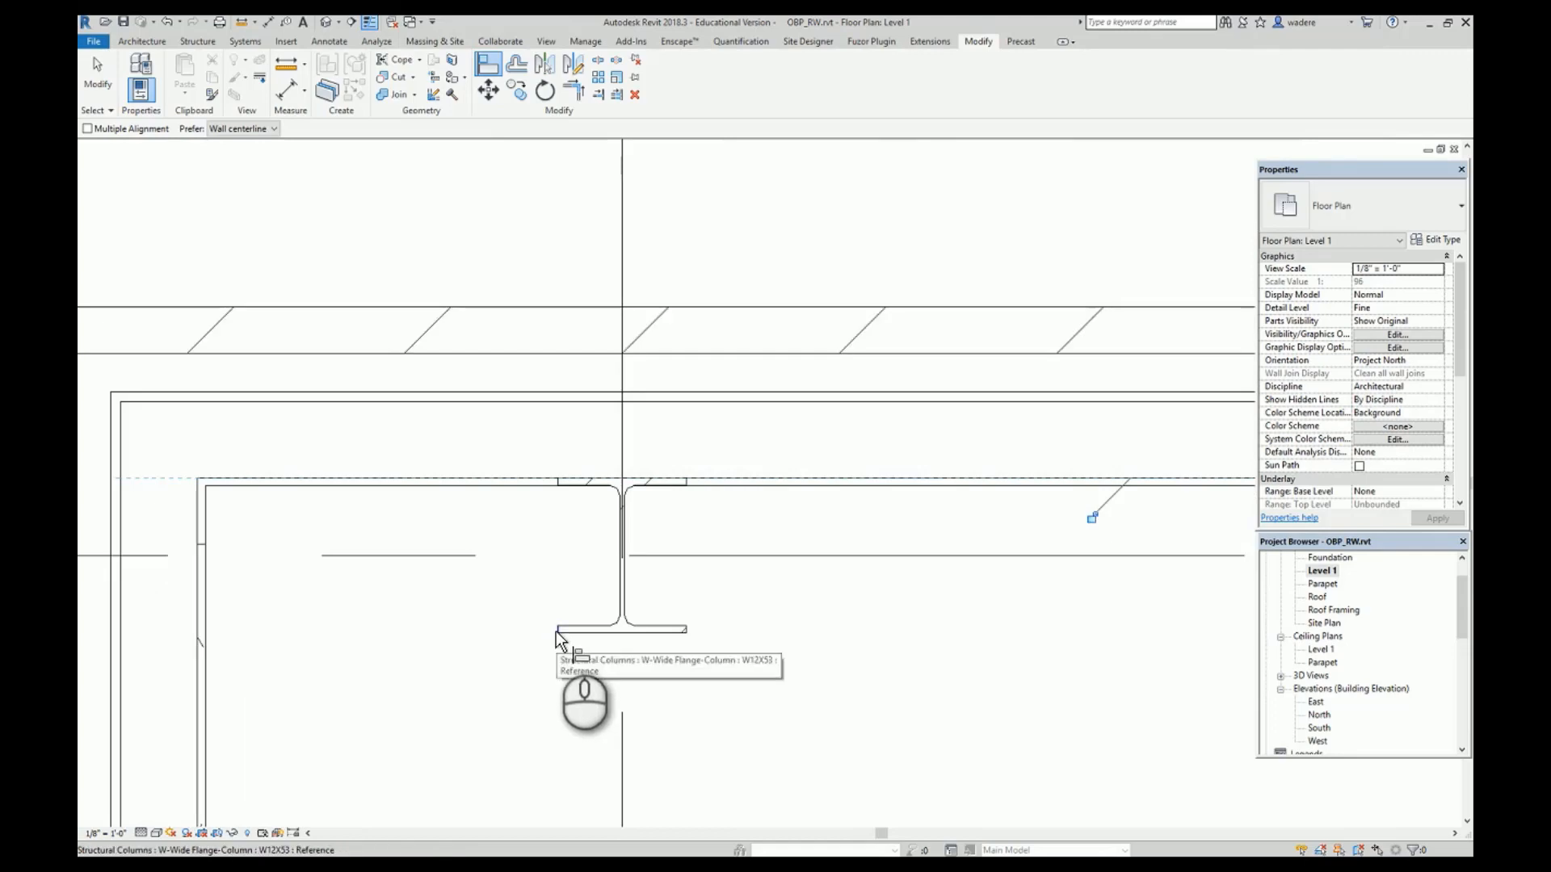
pyautogui.click(554, 630)
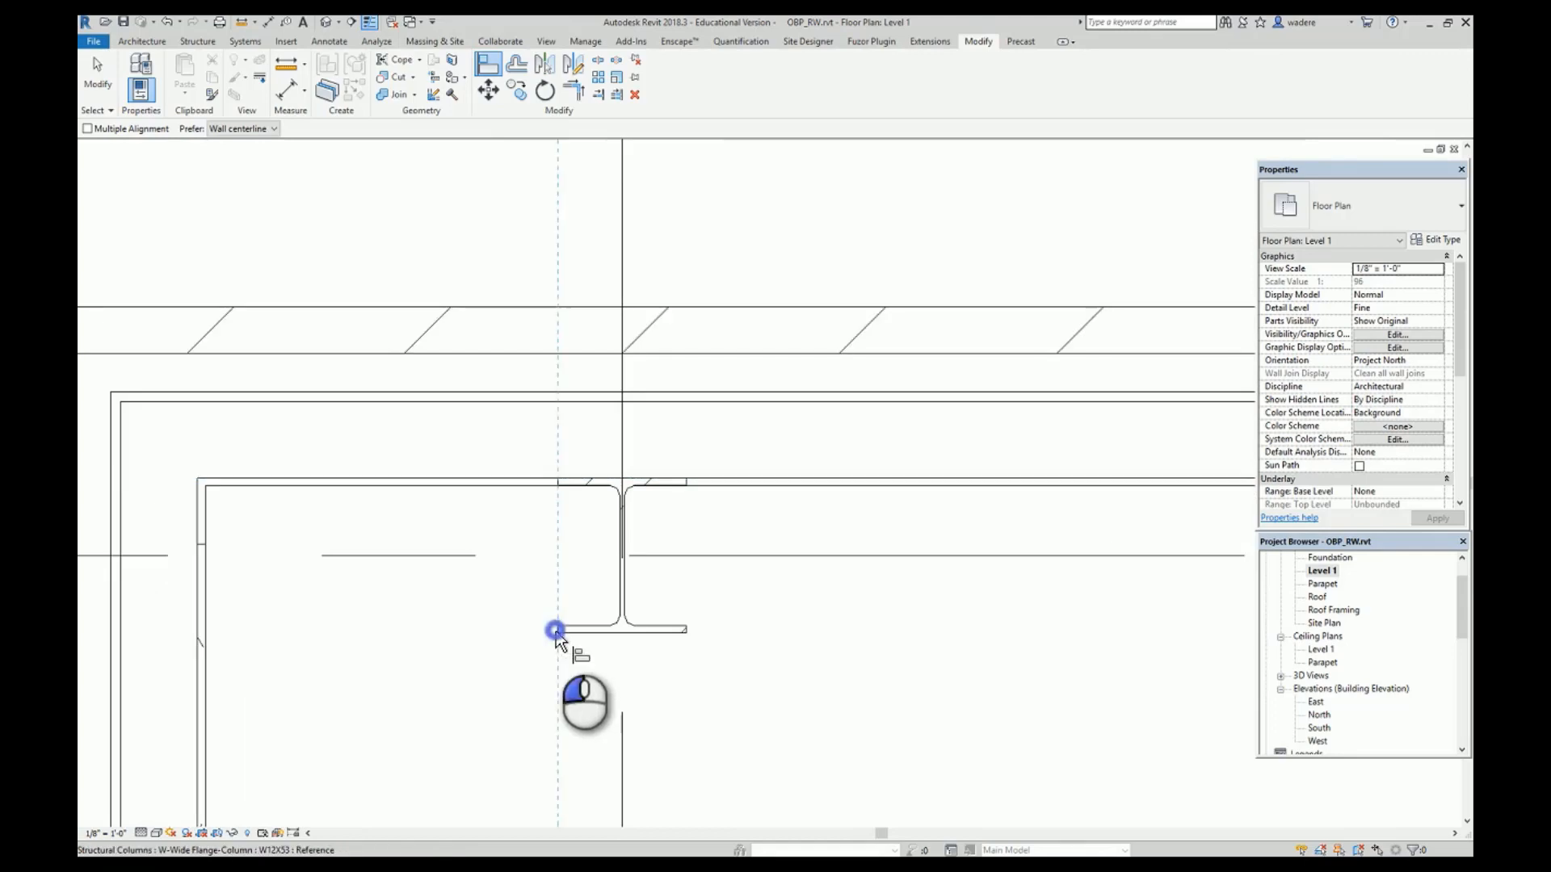
pyautogui.click(197, 615)
# Align the inner gypsum board line of the wall along grid F with the outer flange face of the F-1 column.
pyautogui.scroll(-5, 685, 595)
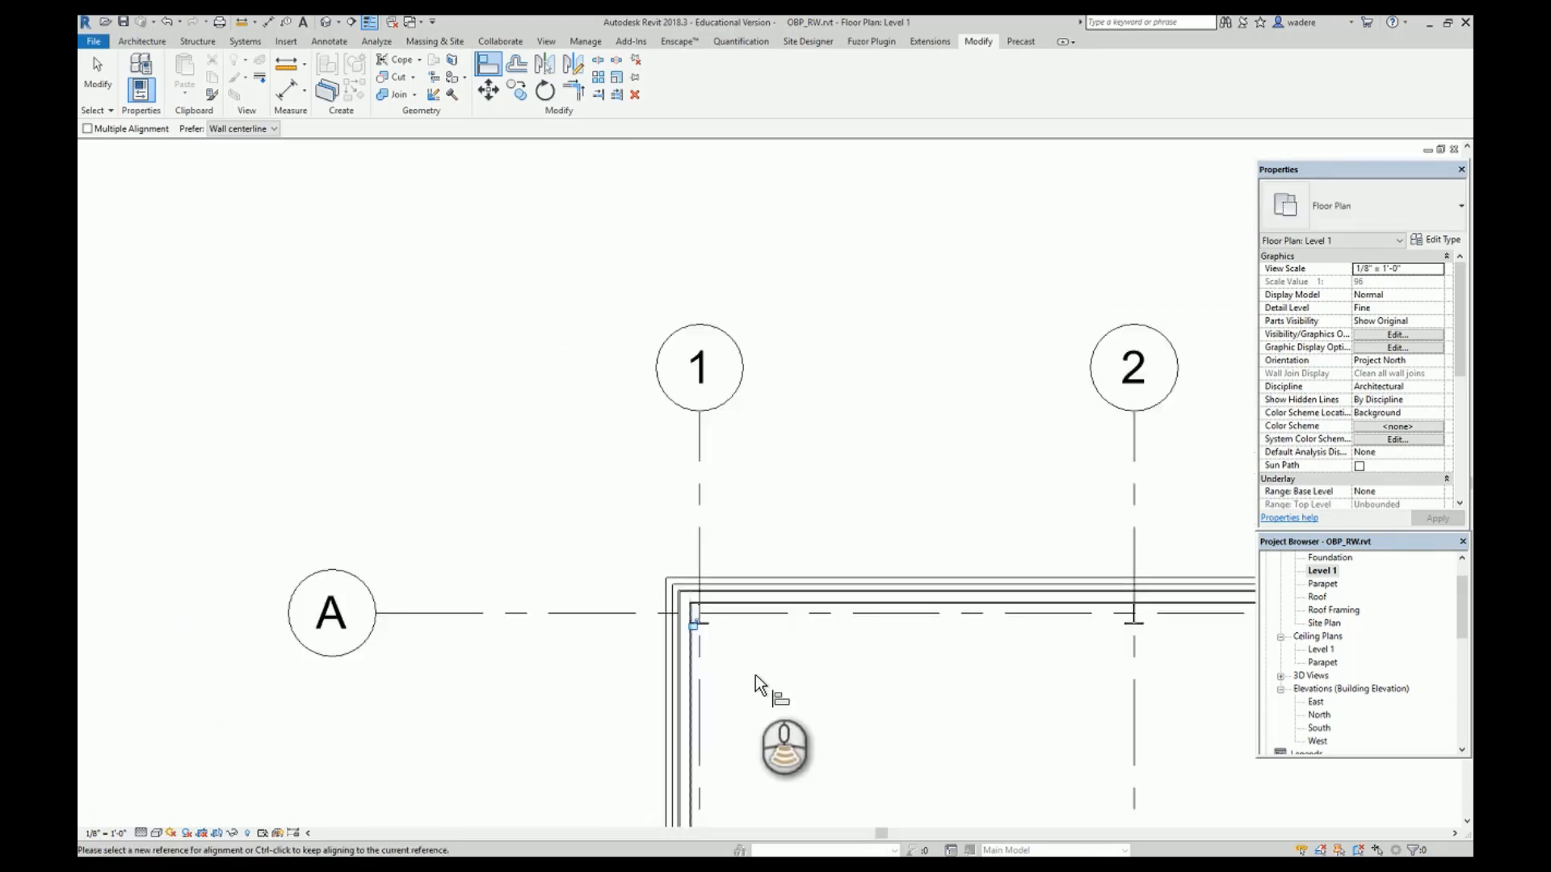
pyautogui.moveTo(829, 739); pyautogui.dragTo(747, 82, button='middle')
pyautogui.scroll(6, 637, 652)
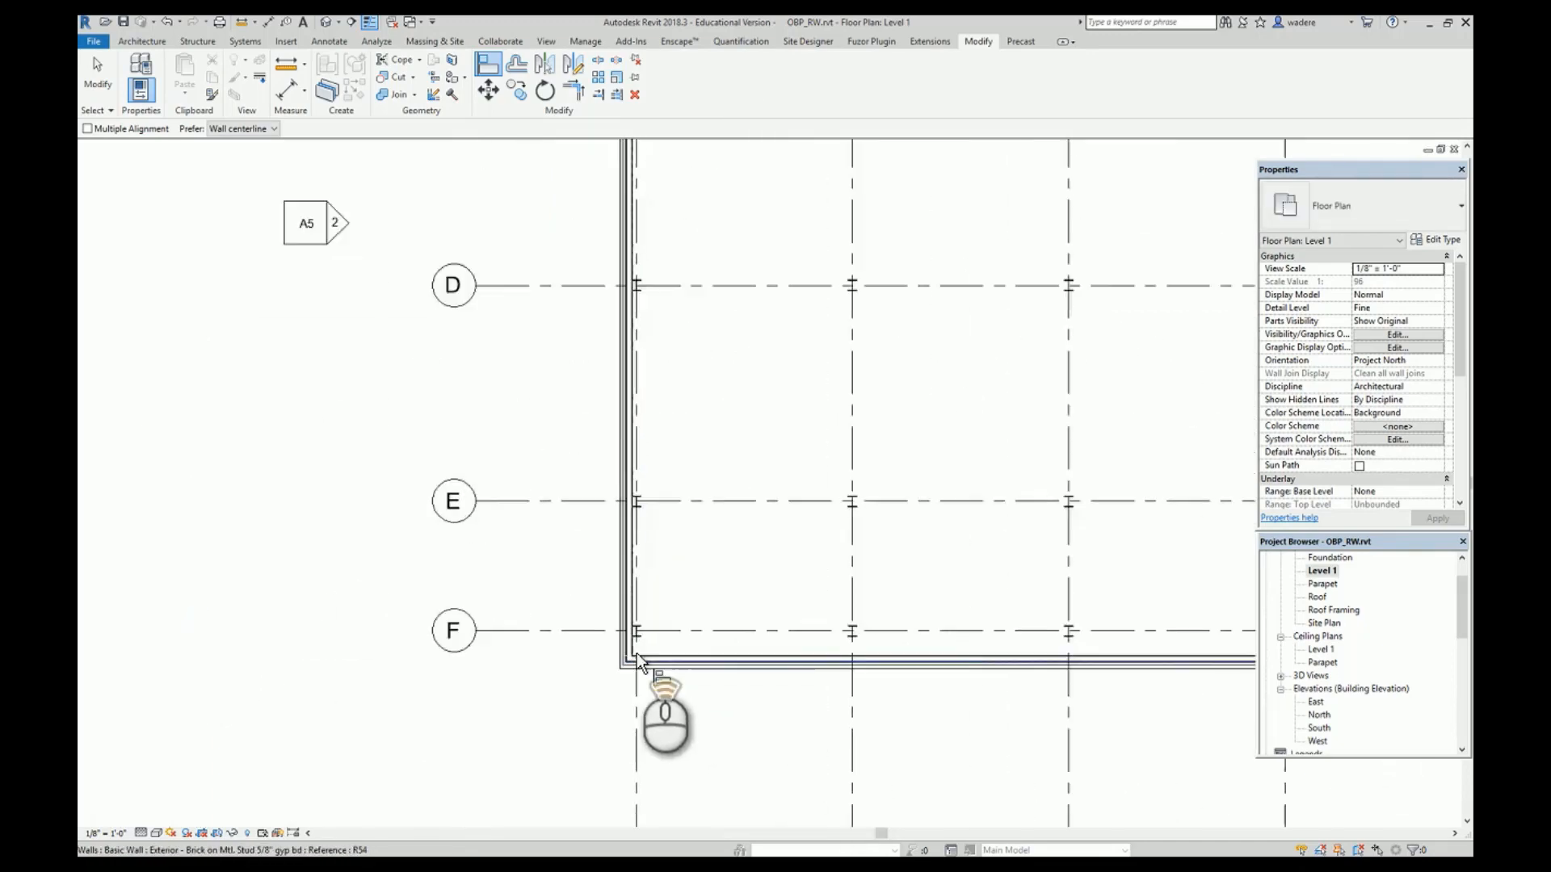
pyautogui.scroll(1, 637, 652)
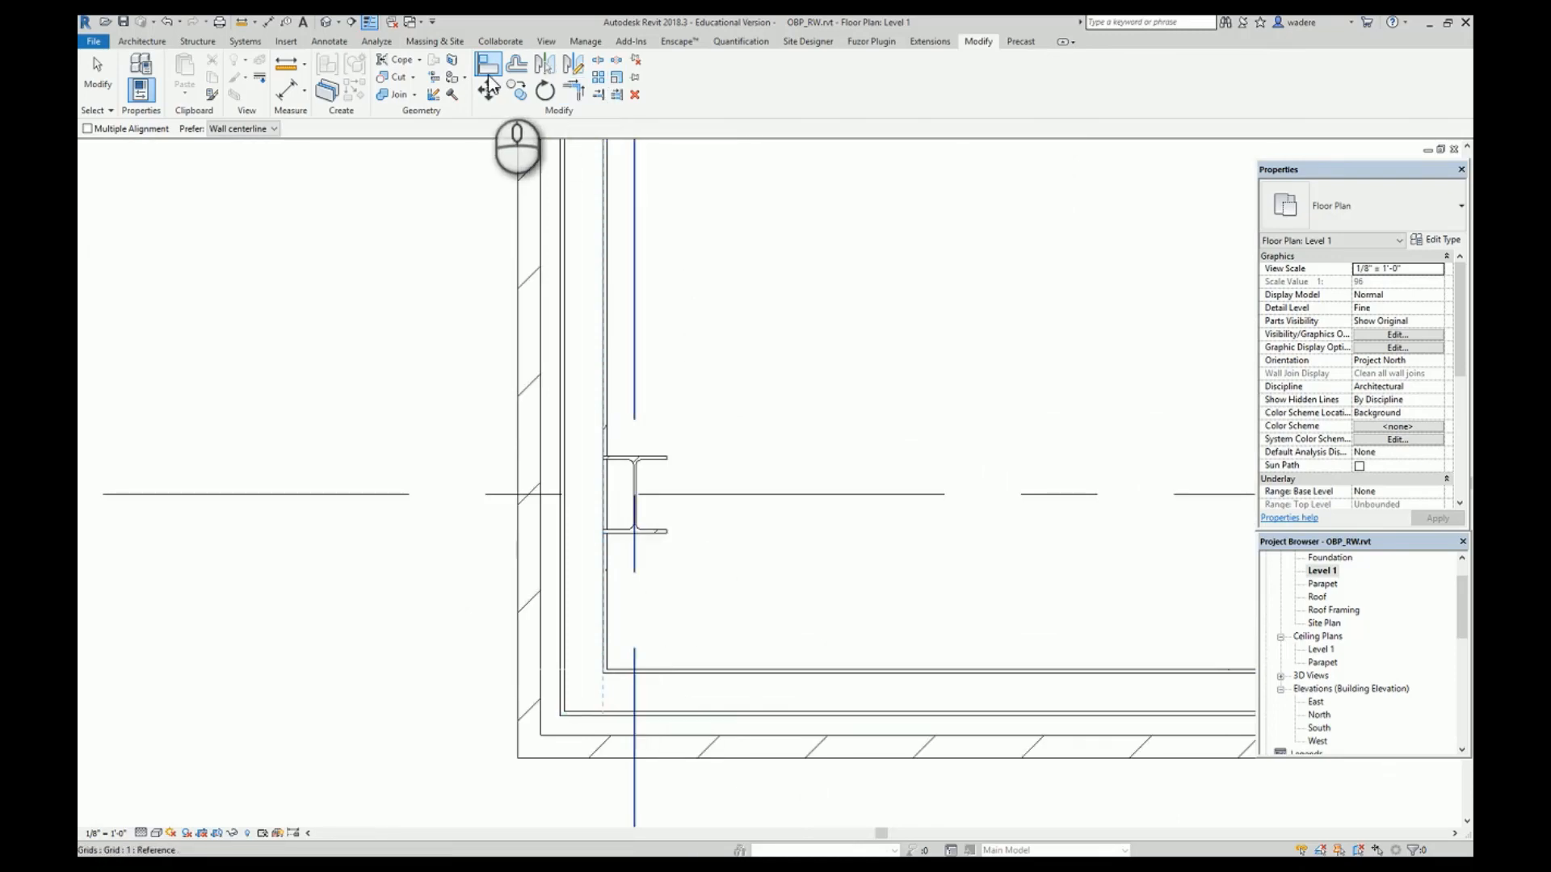
pyautogui.click(659, 535)
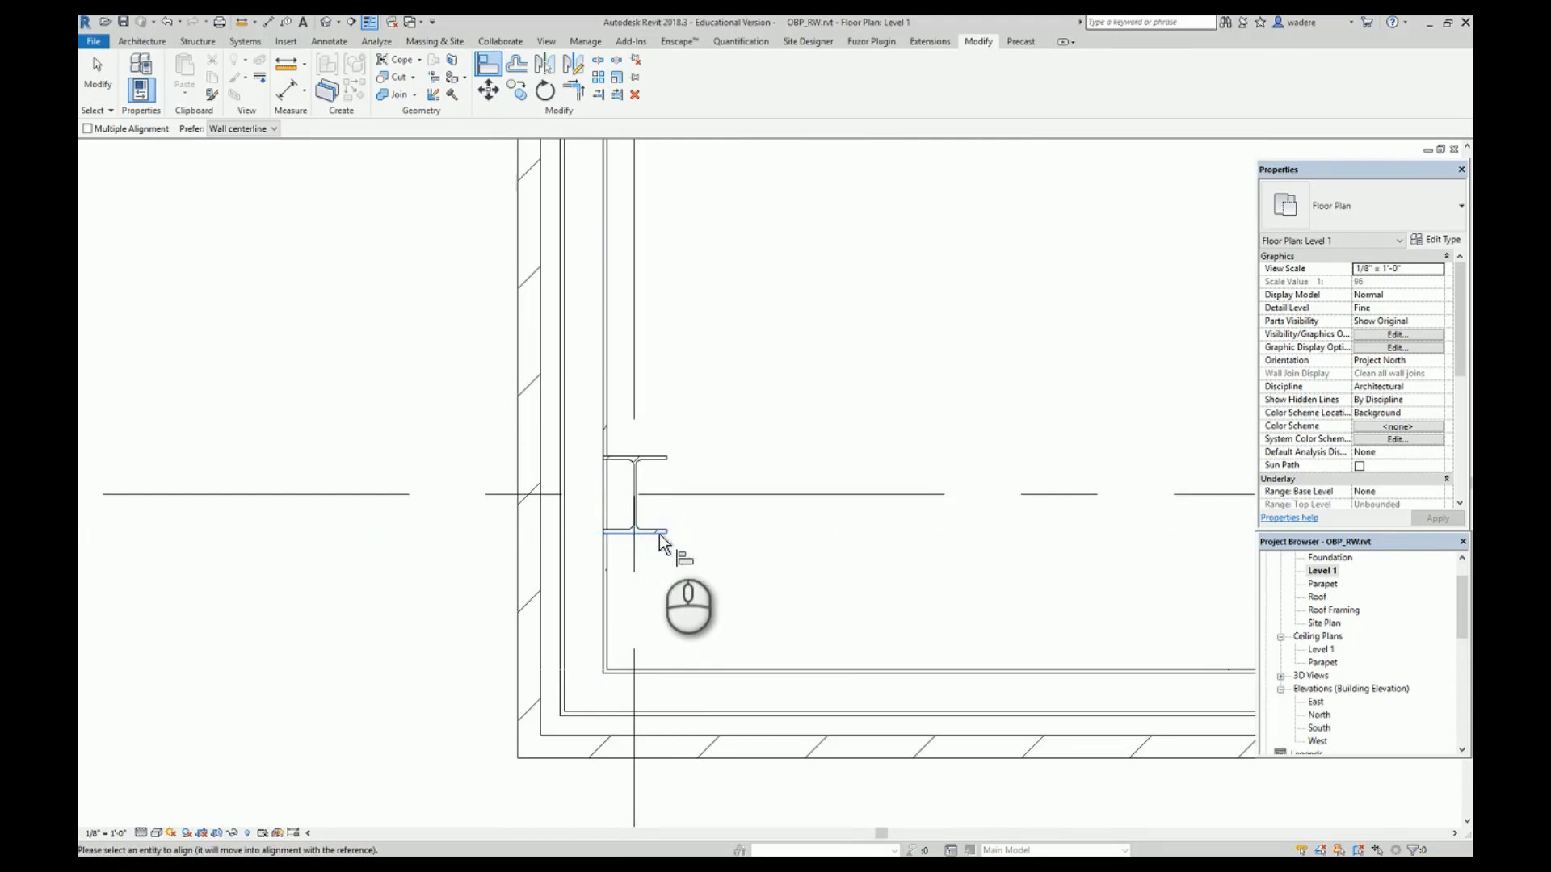
pyautogui.click(670, 672)
# Align the inner gypsum board line of the wall along grid 9 with the flange tips of the F-9 column.
pyautogui.scroll(-4, 892, 526)
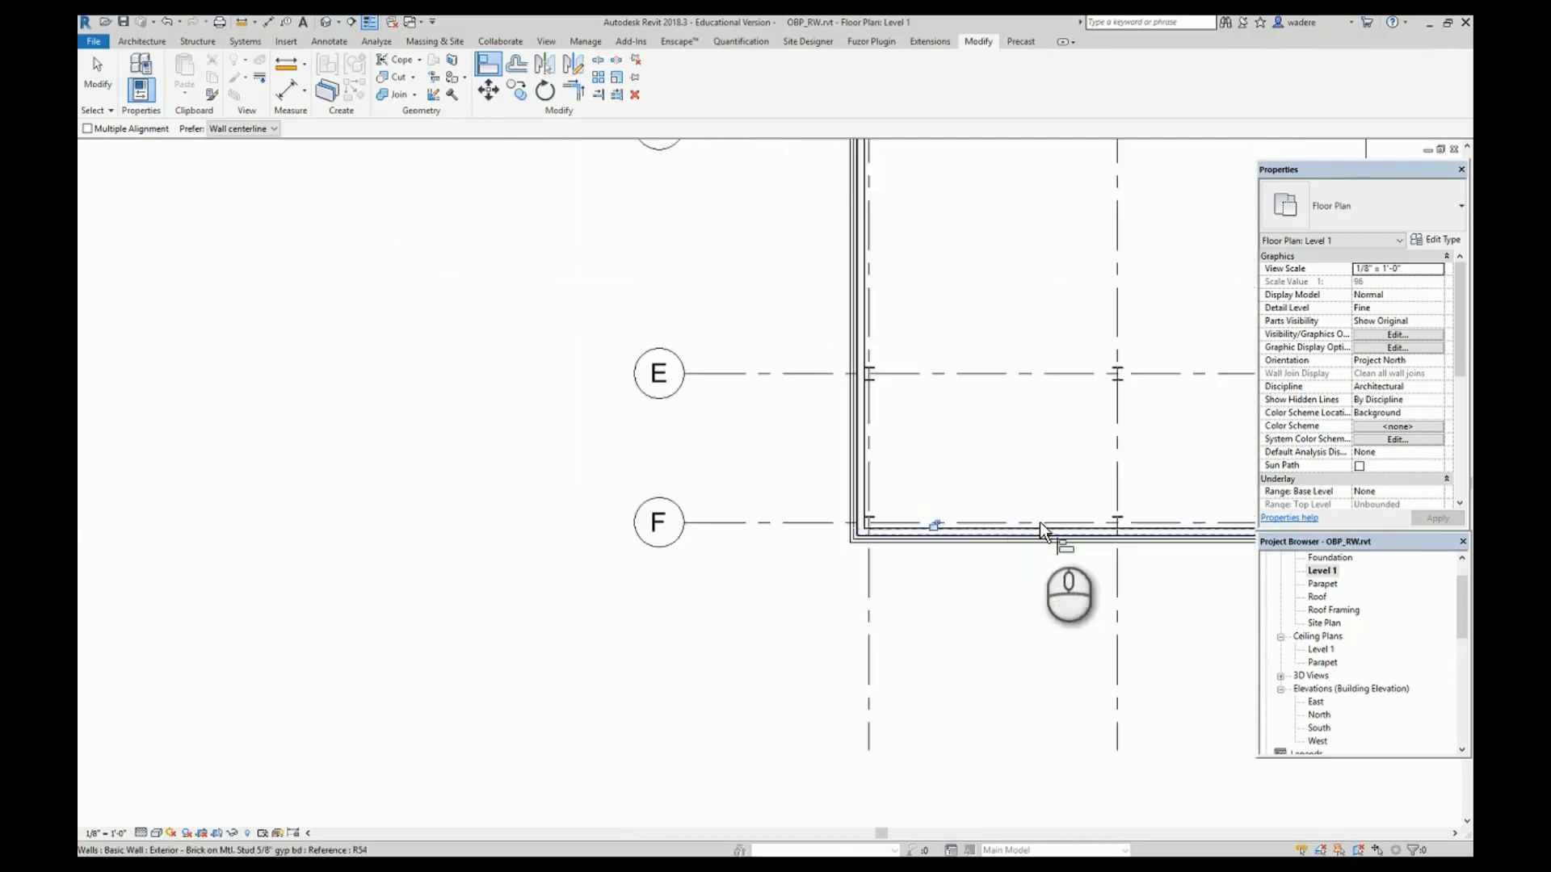
pyautogui.moveTo(1107, 526); pyautogui.dragTo(183, 534, button='middle')
pyautogui.moveTo(969, 536); pyautogui.dragTo(200, 486, button='middle')
pyautogui.moveTo(937, 459); pyautogui.dragTo(642, 515, button='middle')
pyautogui.scroll(6, 777, 525)
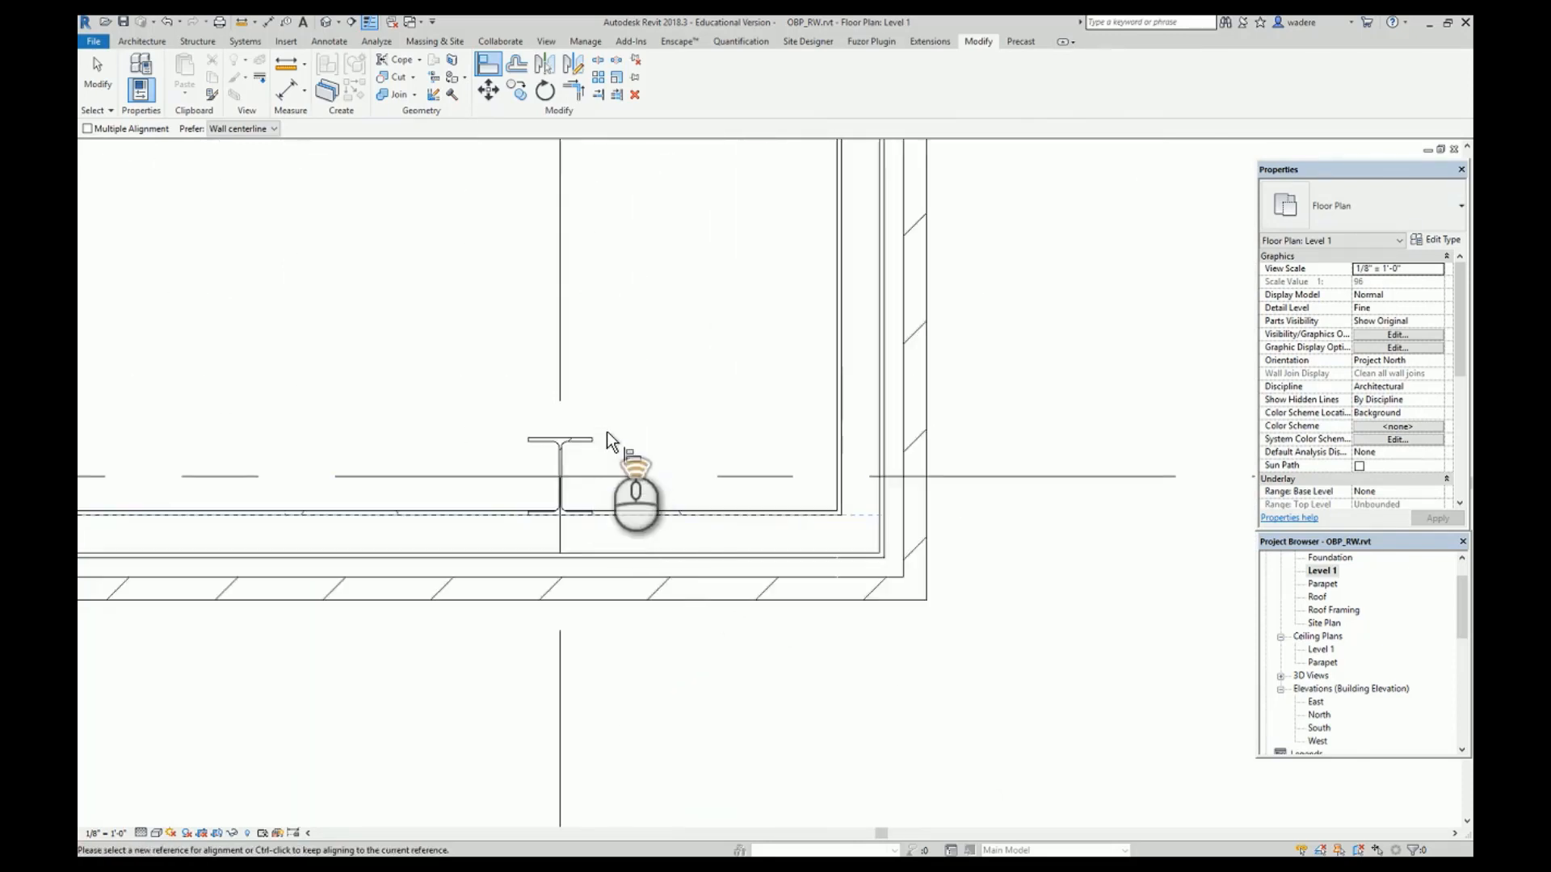
pyautogui.scroll(5, 602, 437)
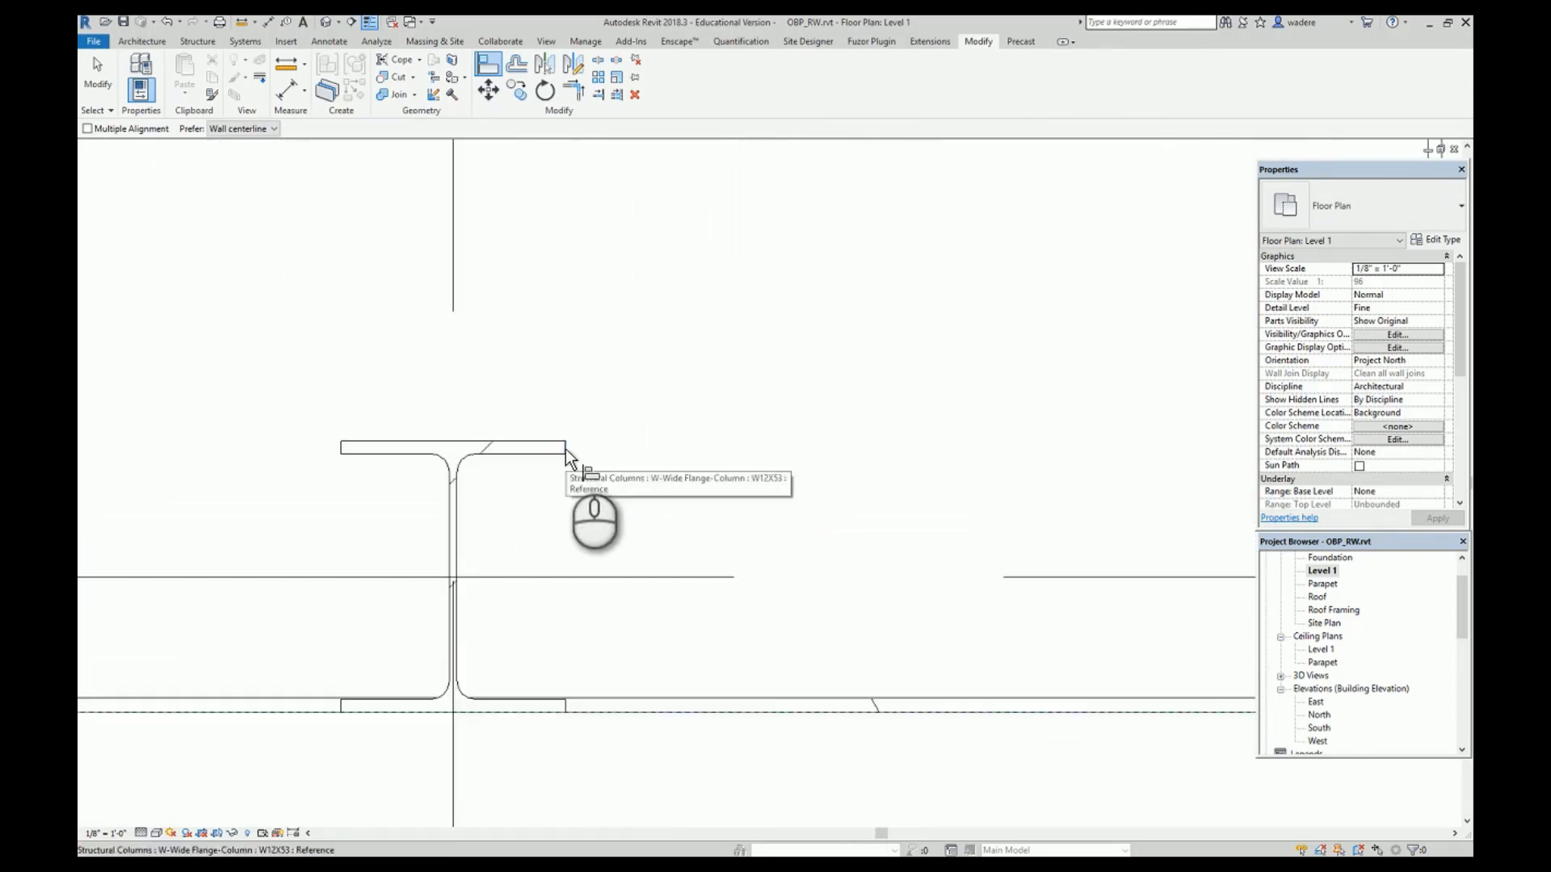
pyautogui.click(565, 449)
pyautogui.scroll(-2, 1185, 472)
pyautogui.moveTo(1185, 472); pyautogui.dragTo(952, 508, button='middle')
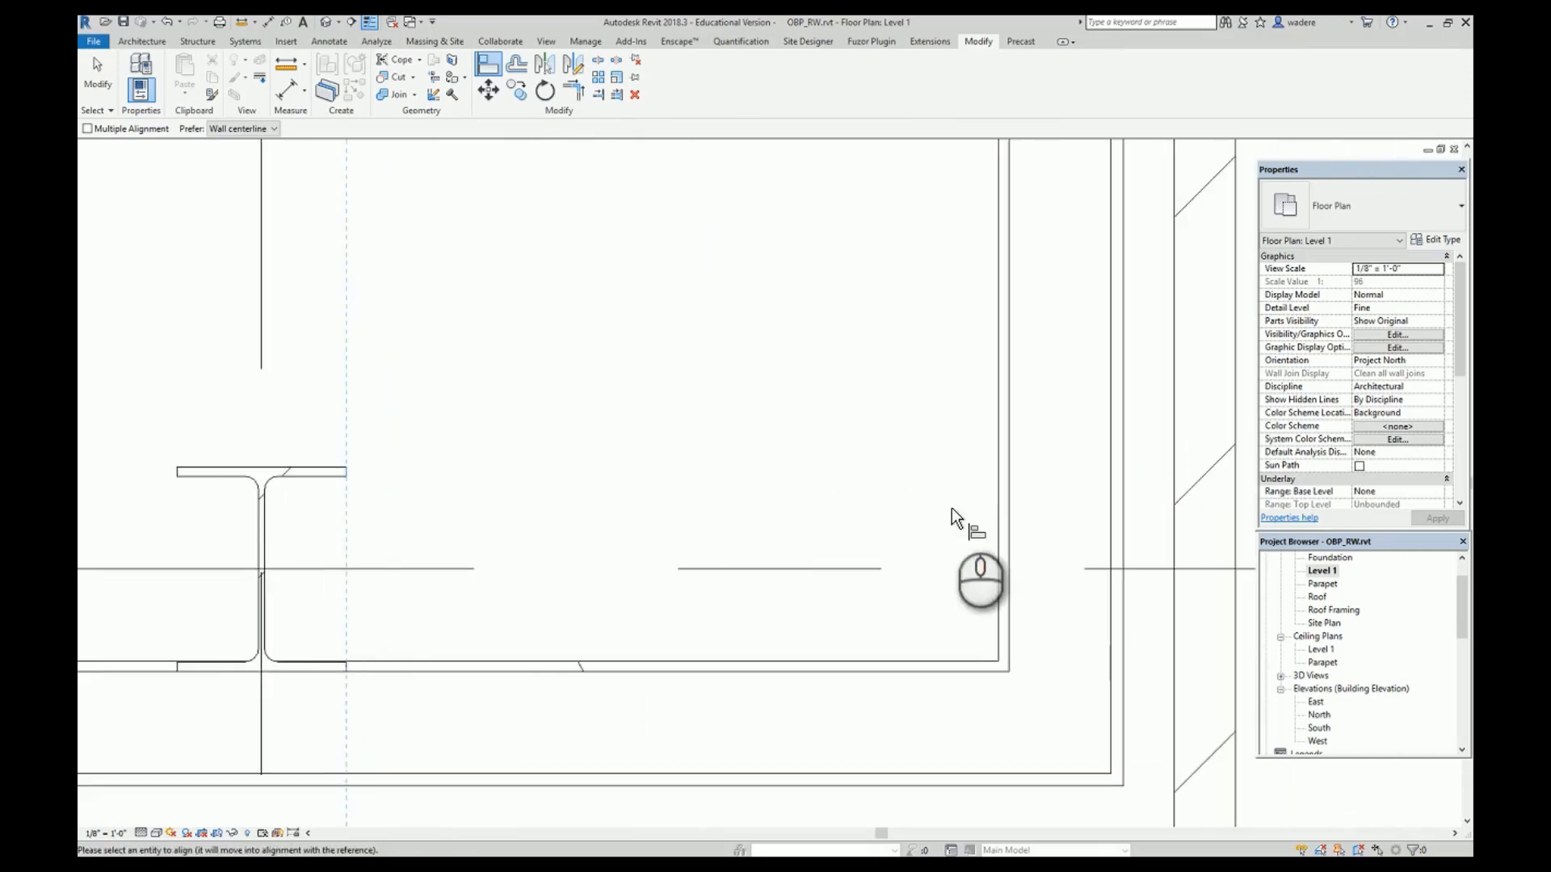
pyautogui.scroll(-4, 677, 431)
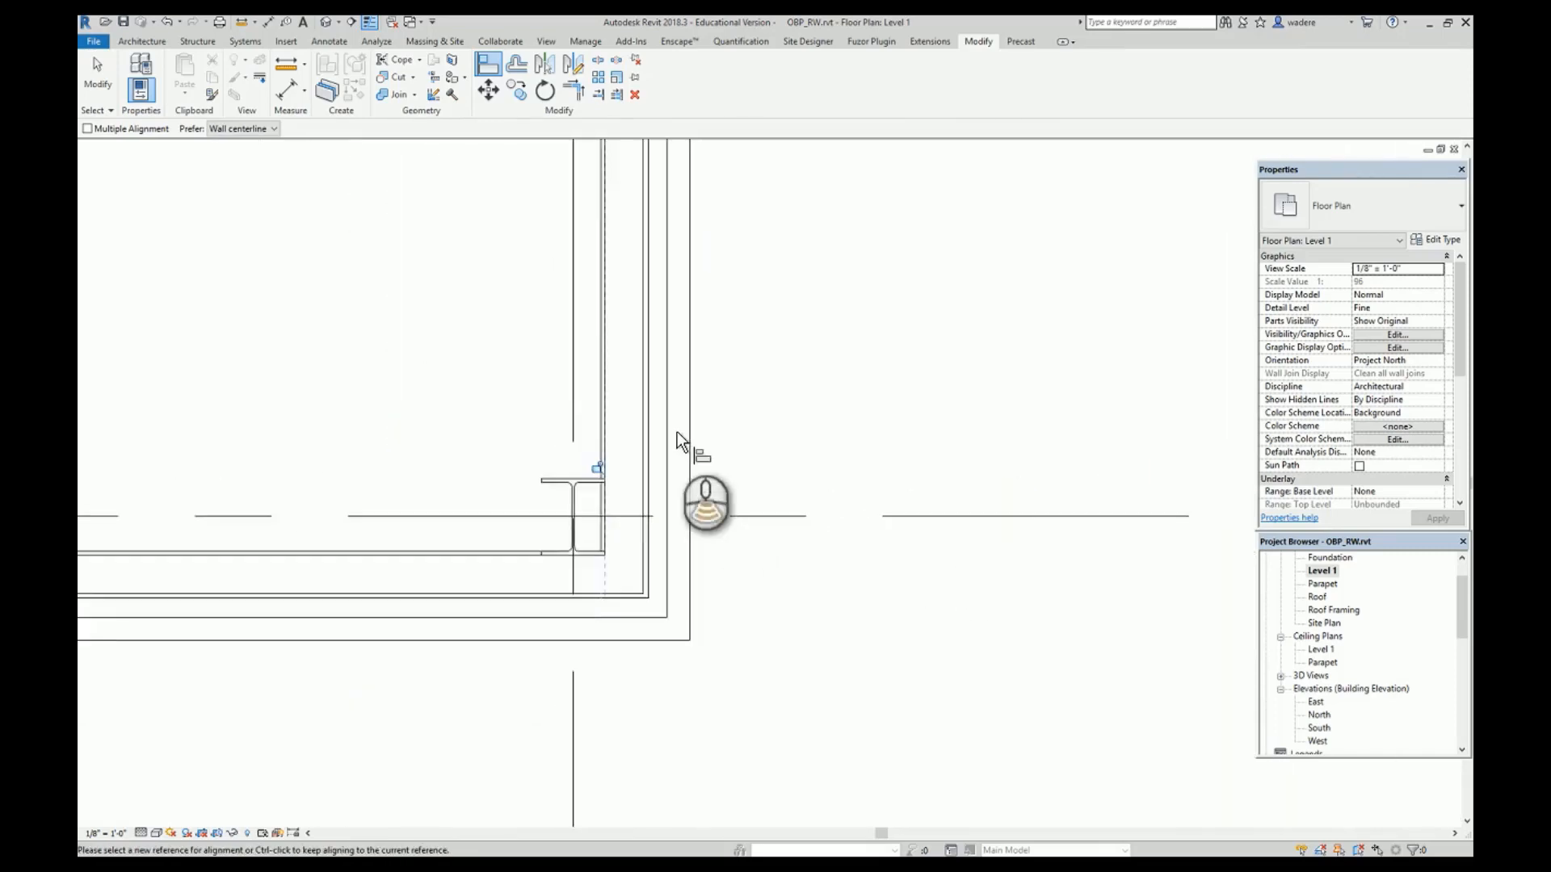
# Examine the aligned wall along grid 9 up to the A-9 corner and the whole exterior wall perimeter.
pyautogui.moveTo(663, 283); pyautogui.dragTo(992, 738, button='middle')
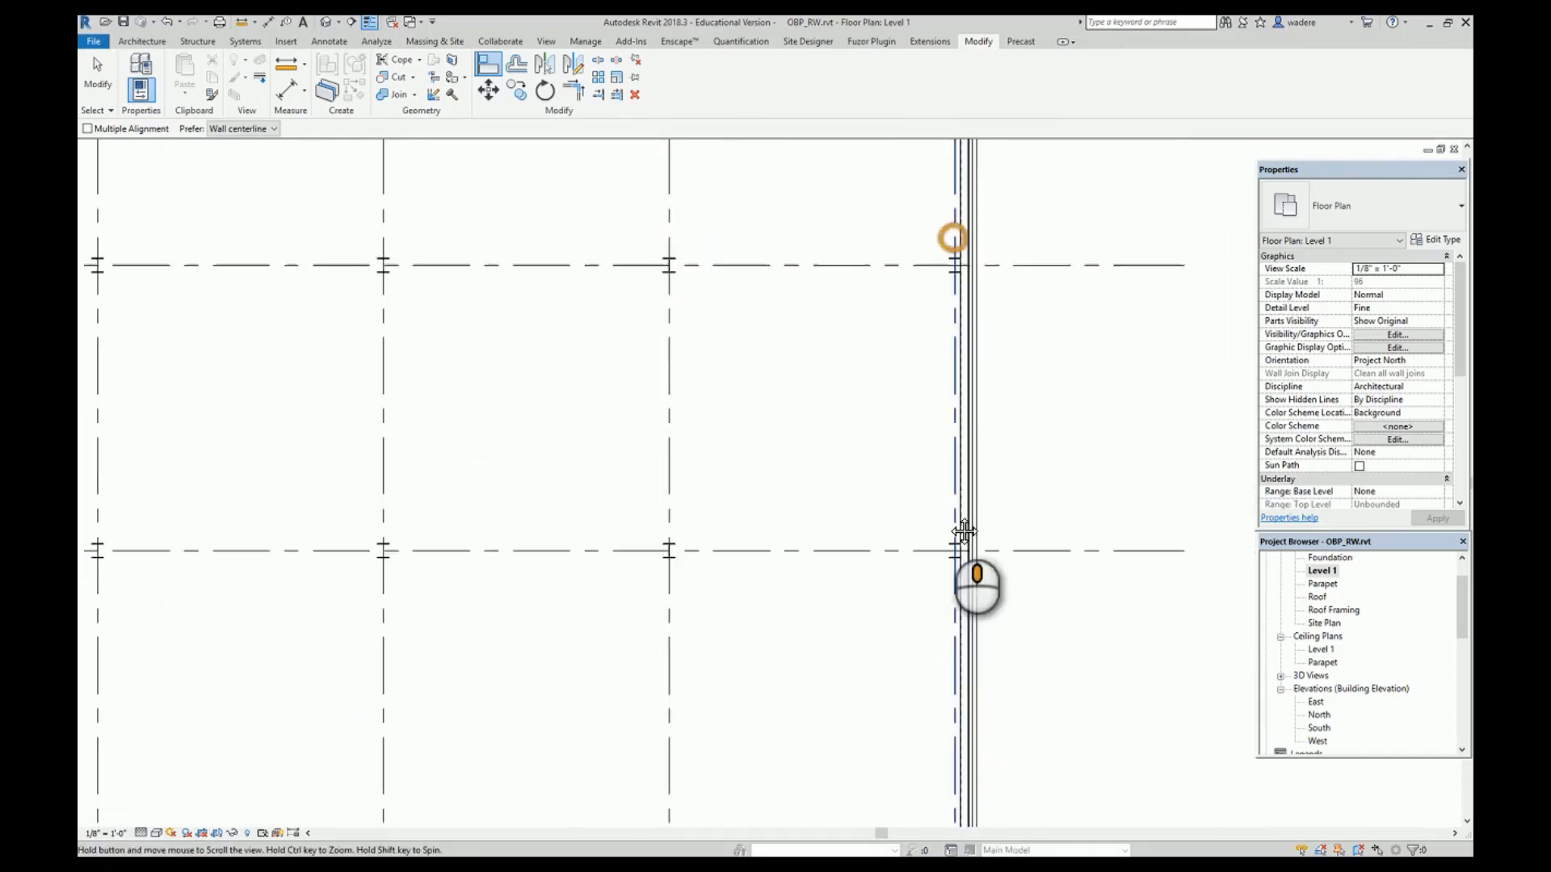
pyautogui.moveTo(924, 226); pyautogui.dragTo(986, 621, button='middle')
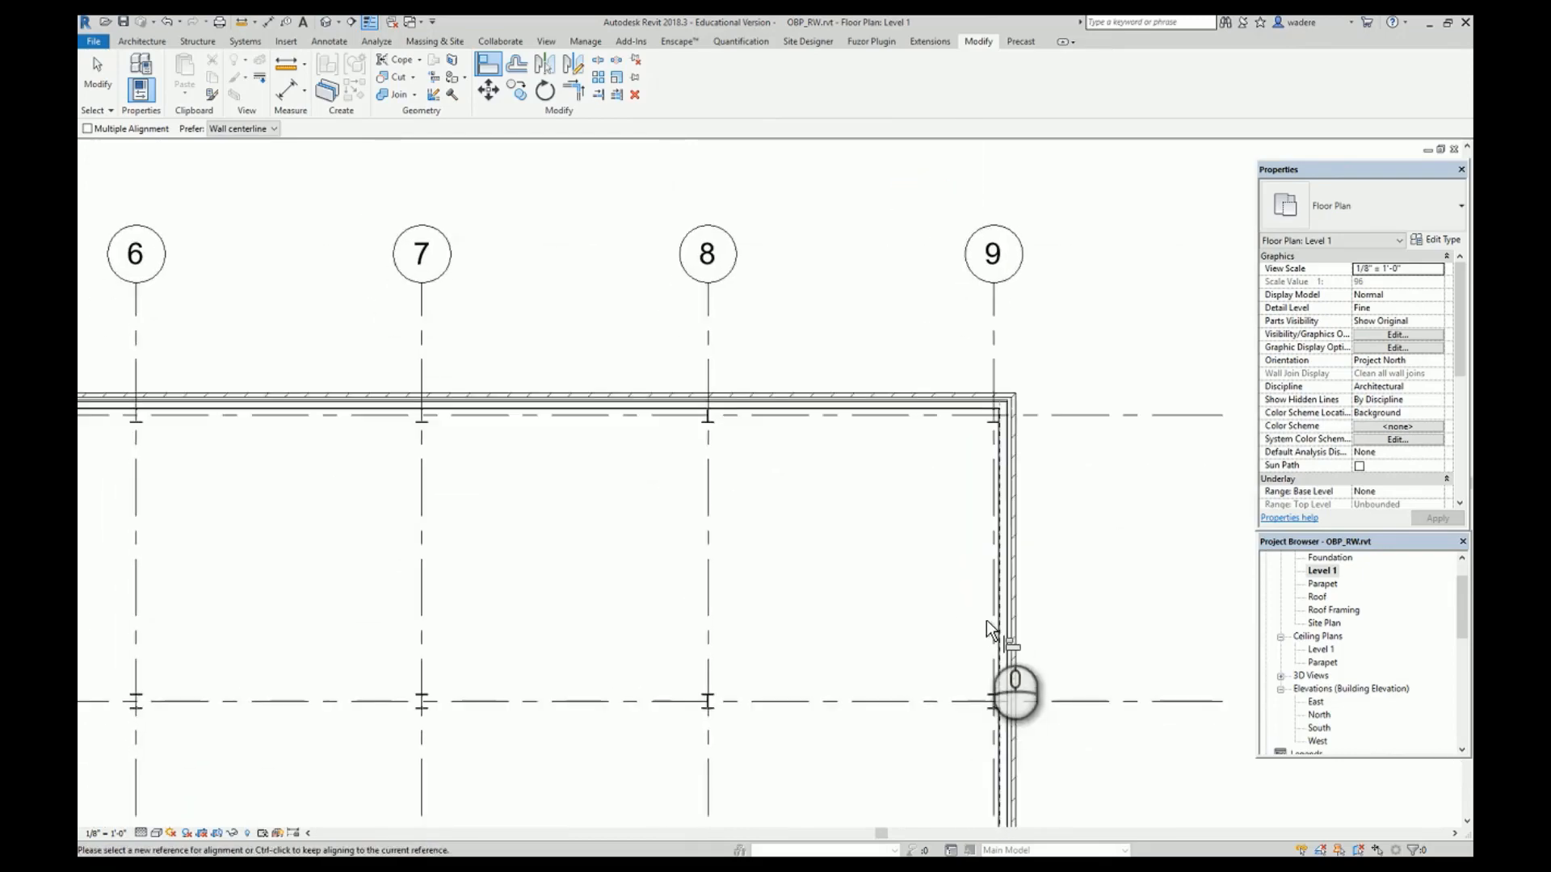
pyautogui.scroll(-5, 880, 589)
pyautogui.scroll(-1, 792, 586)
pyautogui.moveTo(792, 586); pyautogui.dragTo(956, 360, button='middle')
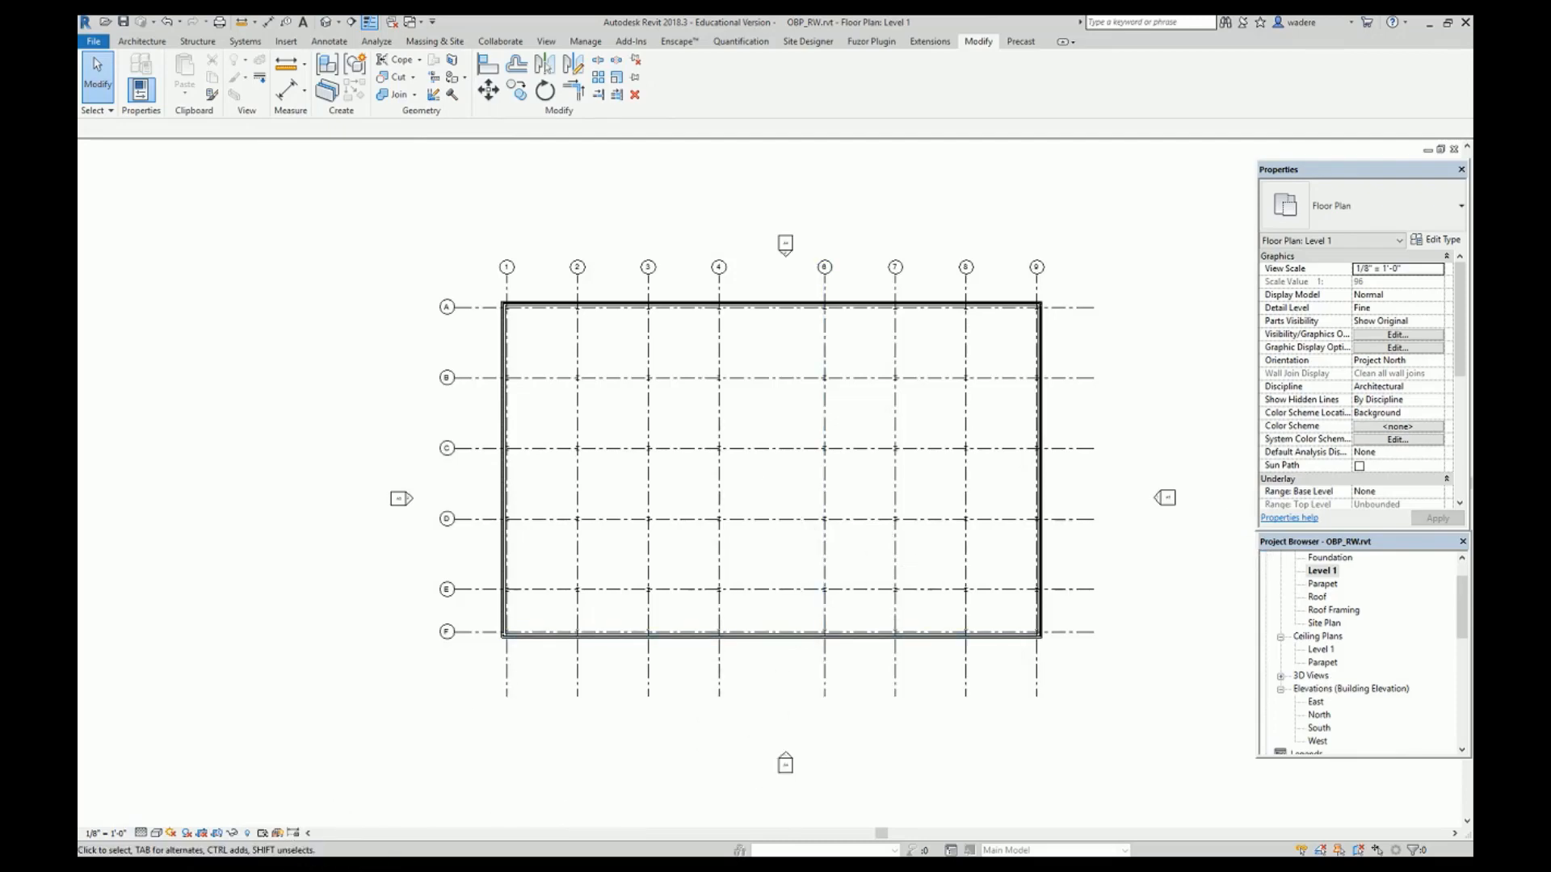
pyautogui.scroll(2, 797, 658)
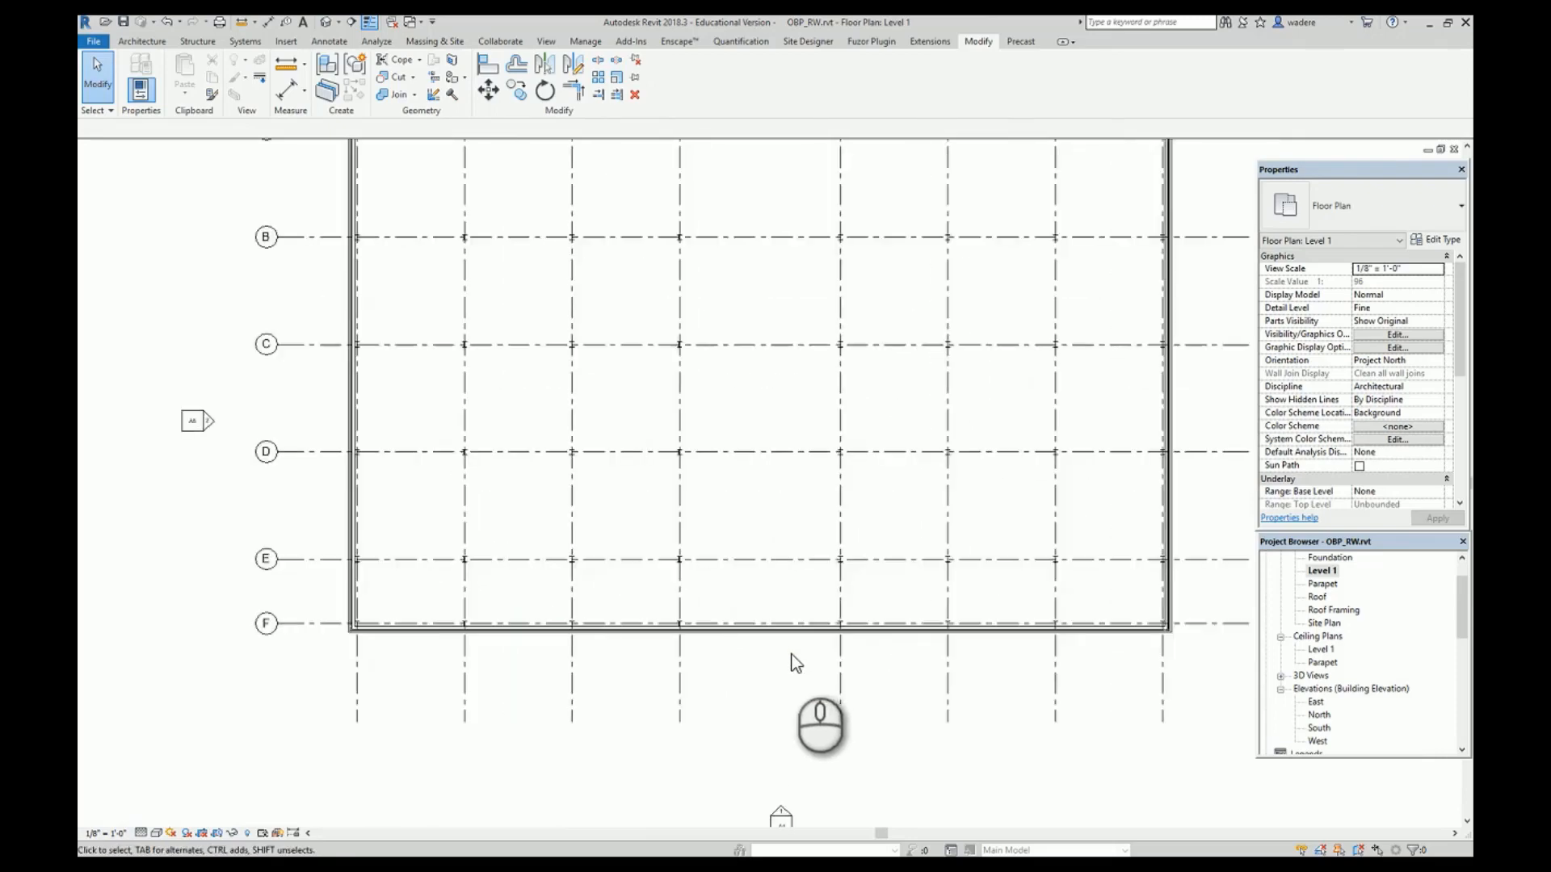
pyautogui.moveTo(792, 661); pyautogui.dragTo(710, 613, button='middle')
pyautogui.scroll(2, 693, 604)
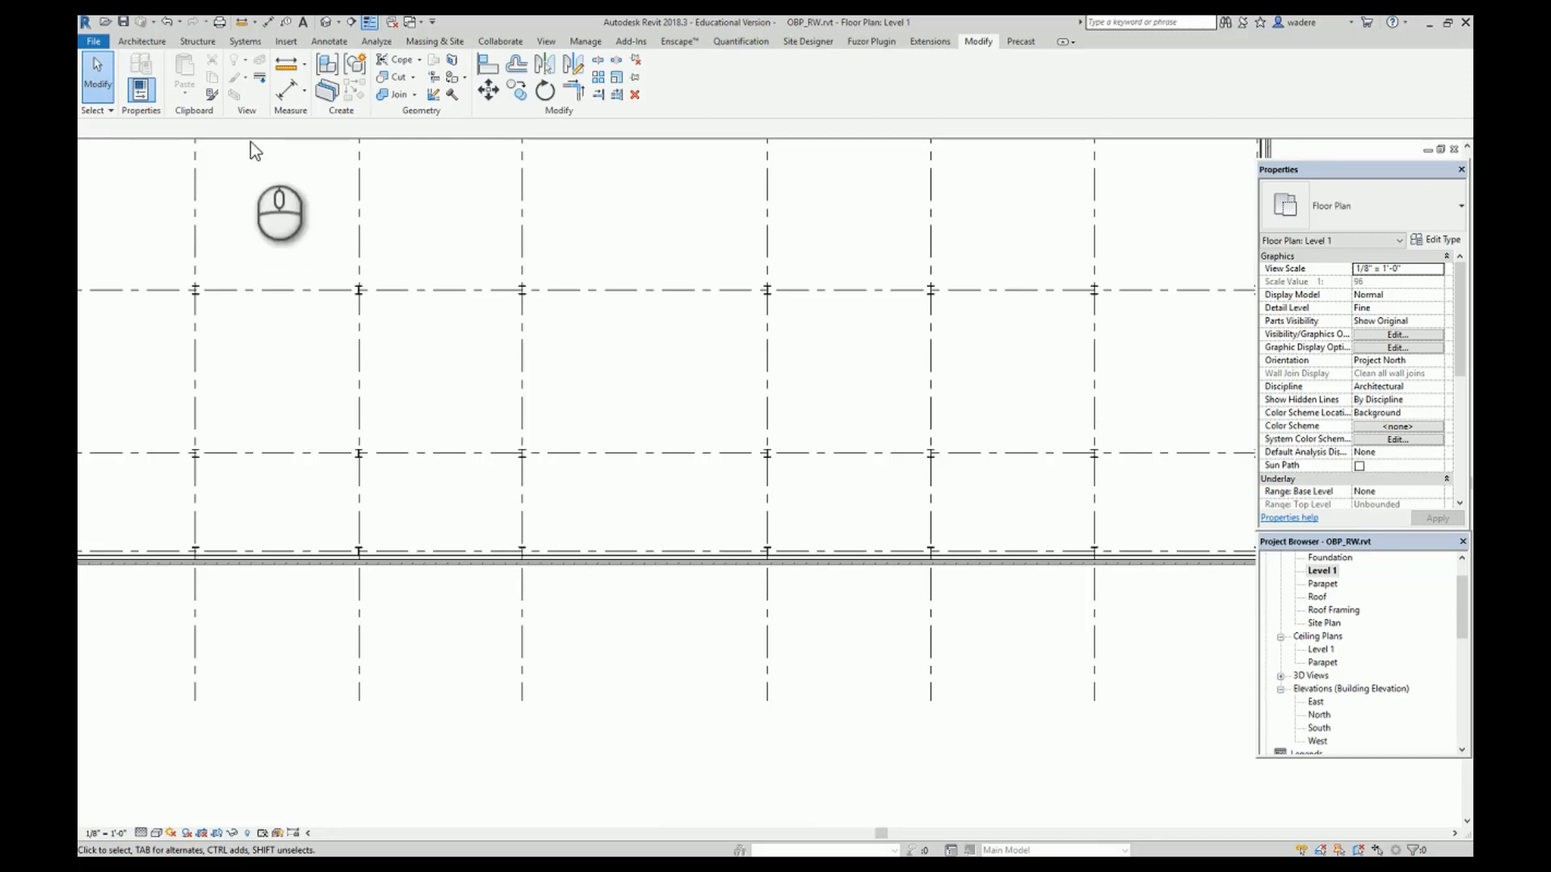
# Choose Curtain Wall as the architectural wall type and leave the command without placing a wall.
pyautogui.click(141, 42)
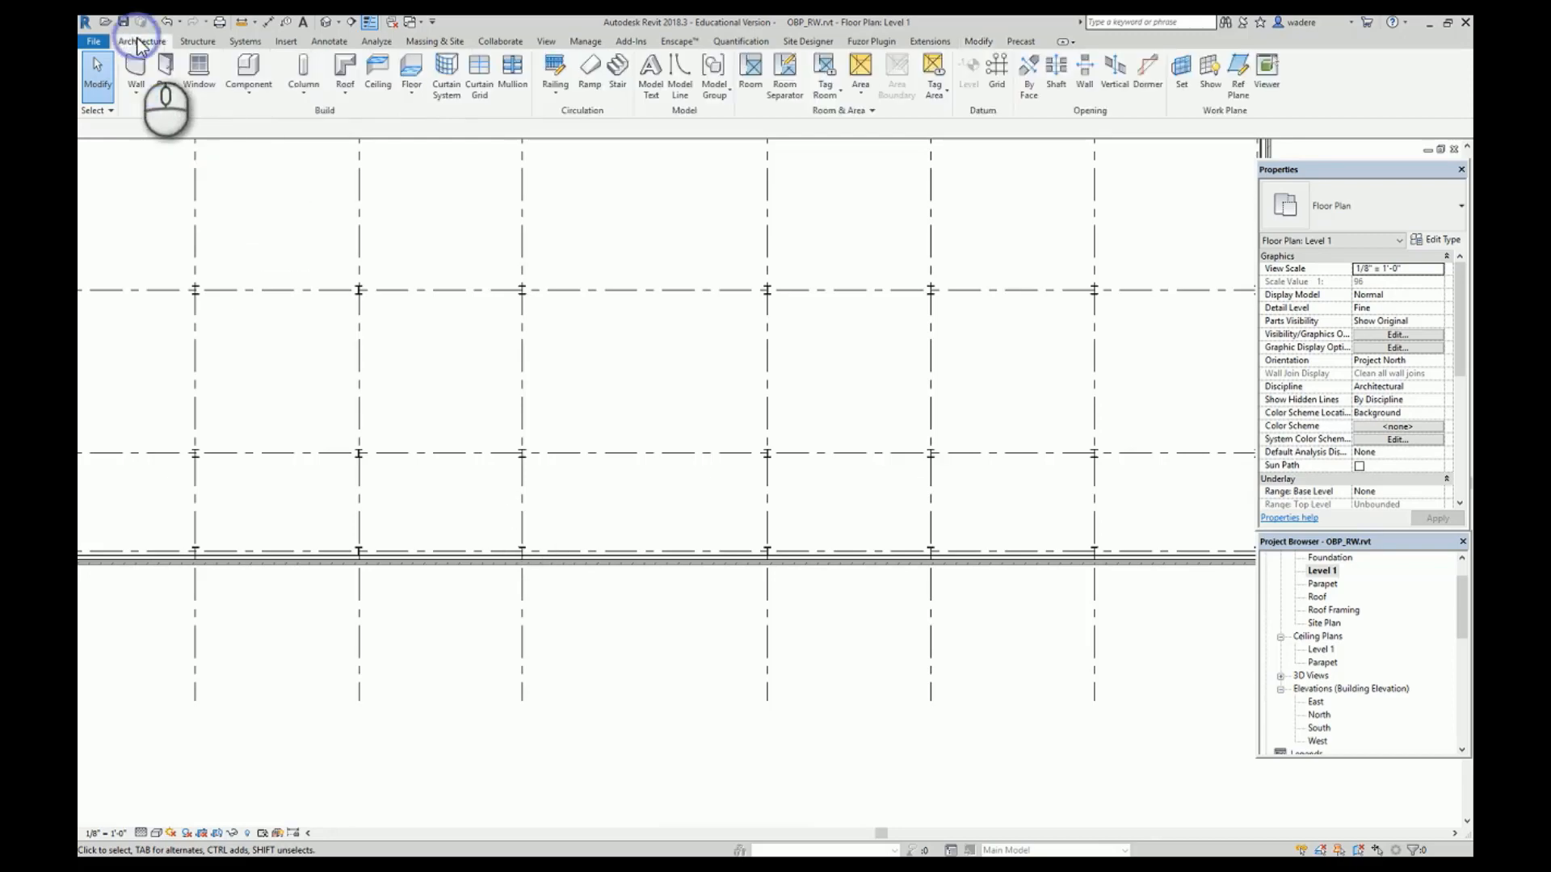
pyautogui.click(138, 92)
pyautogui.click(141, 119)
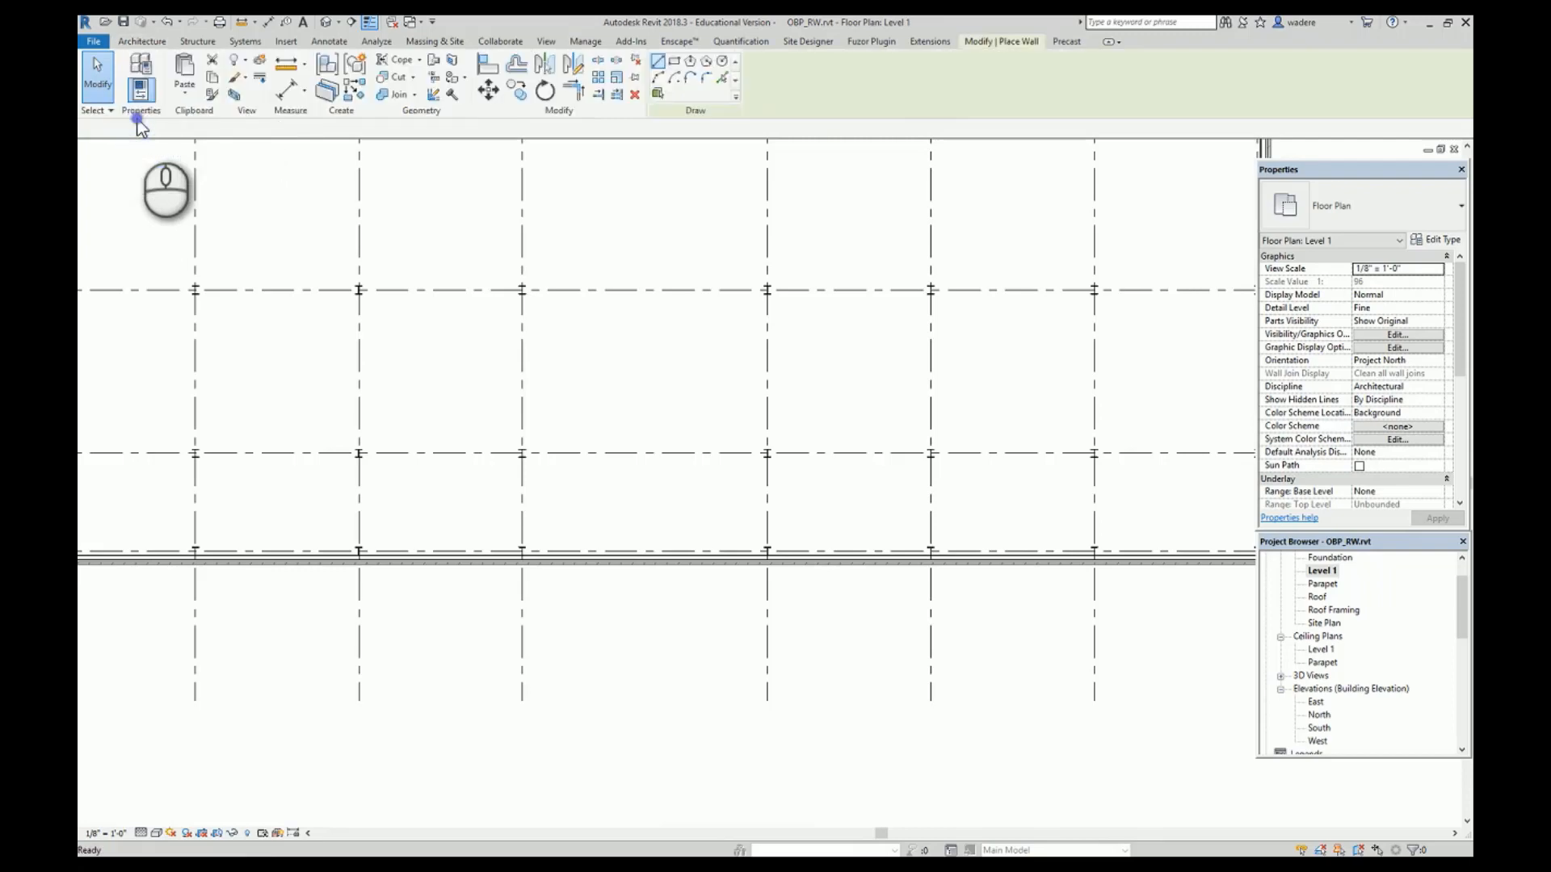
pyautogui.click(1381, 212)
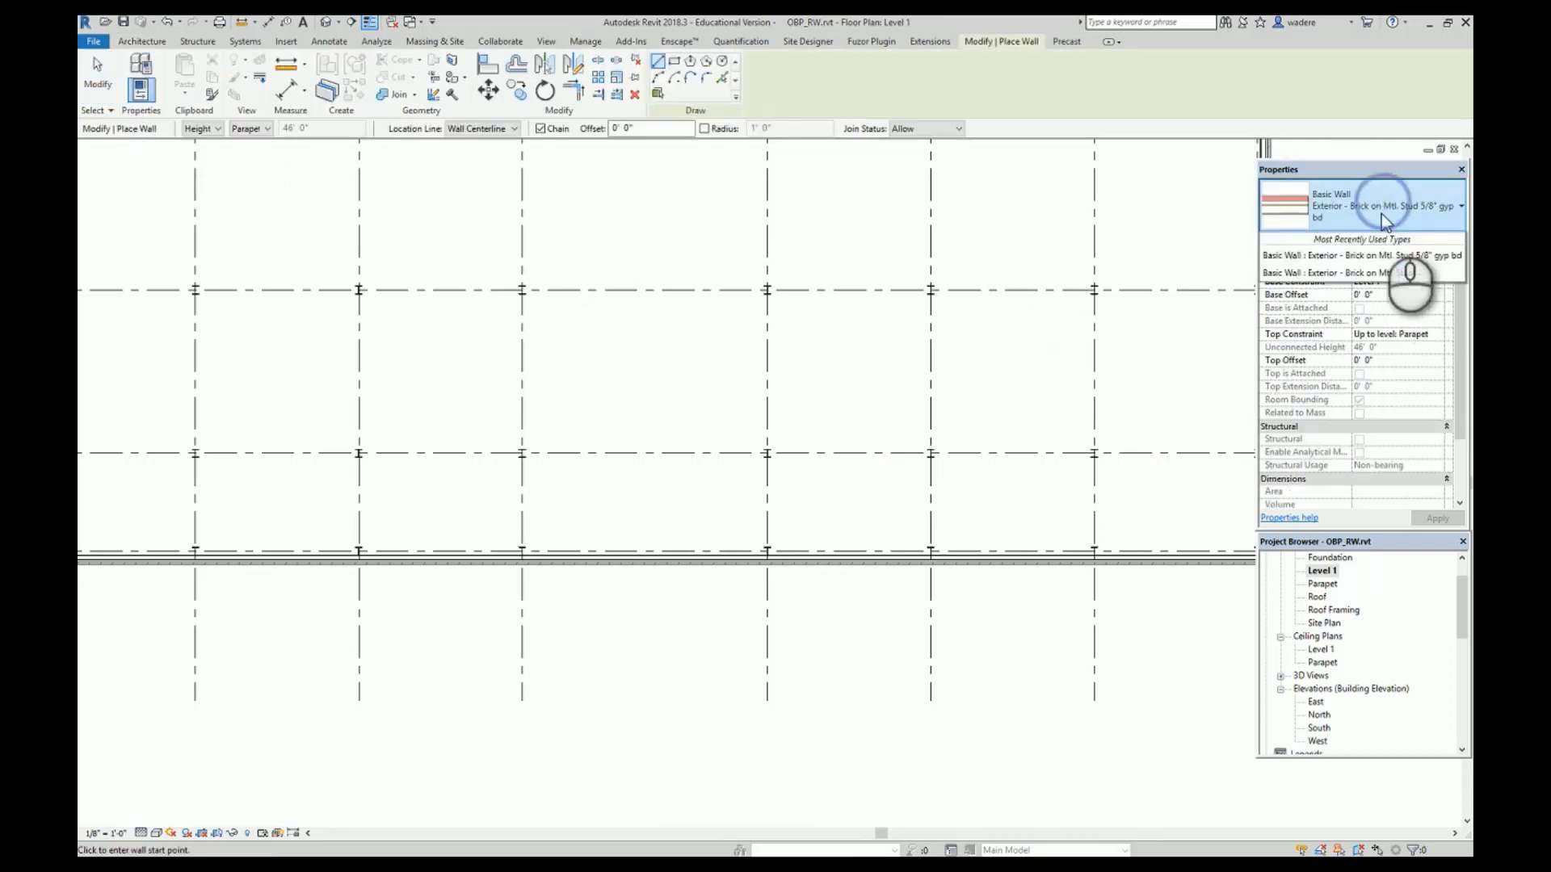
pyautogui.scroll(-5, 1344, 562)
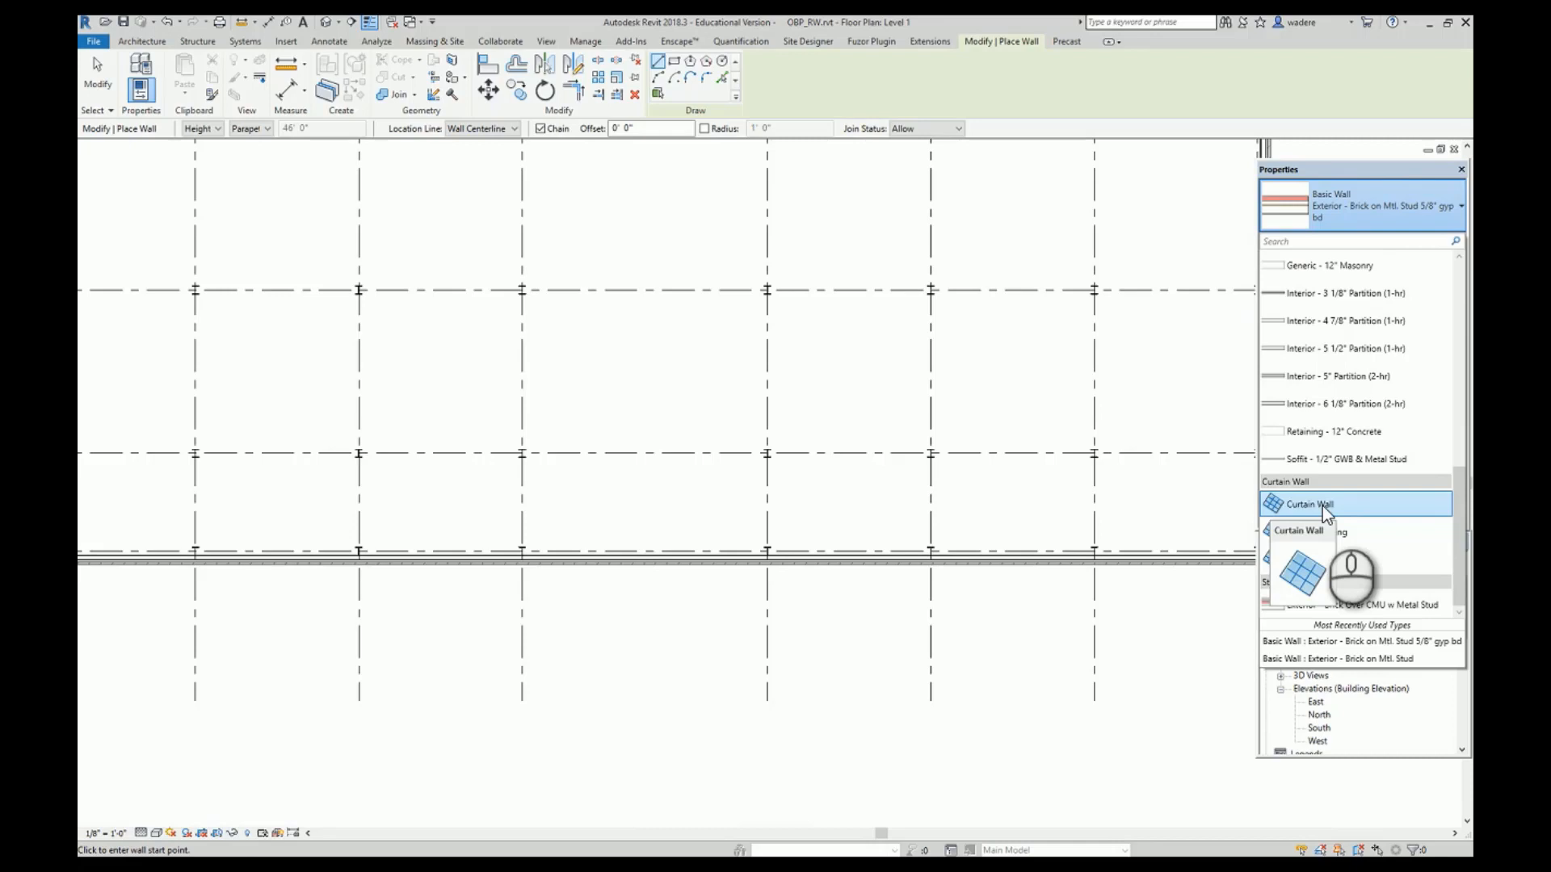
pyautogui.click(1322, 506)
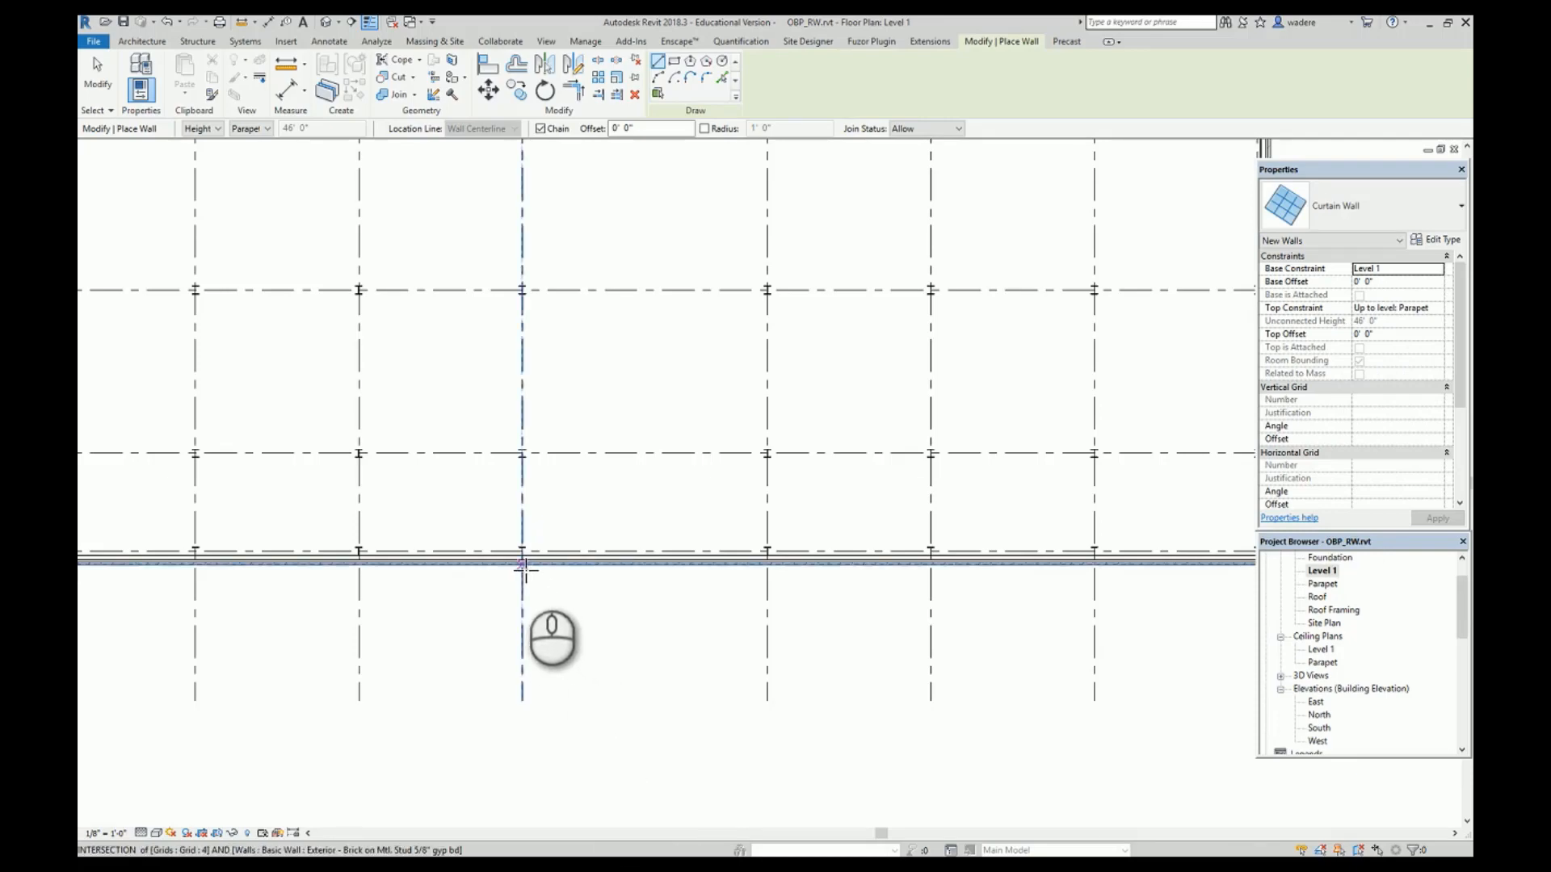
pyautogui.press('Escape')
pyautogui.press('Escape')
# Align the exterior wall along grid F with the outer flange face of the E-1 column, moving it to grid E.
pyautogui.scroll(-3, 655, 607)
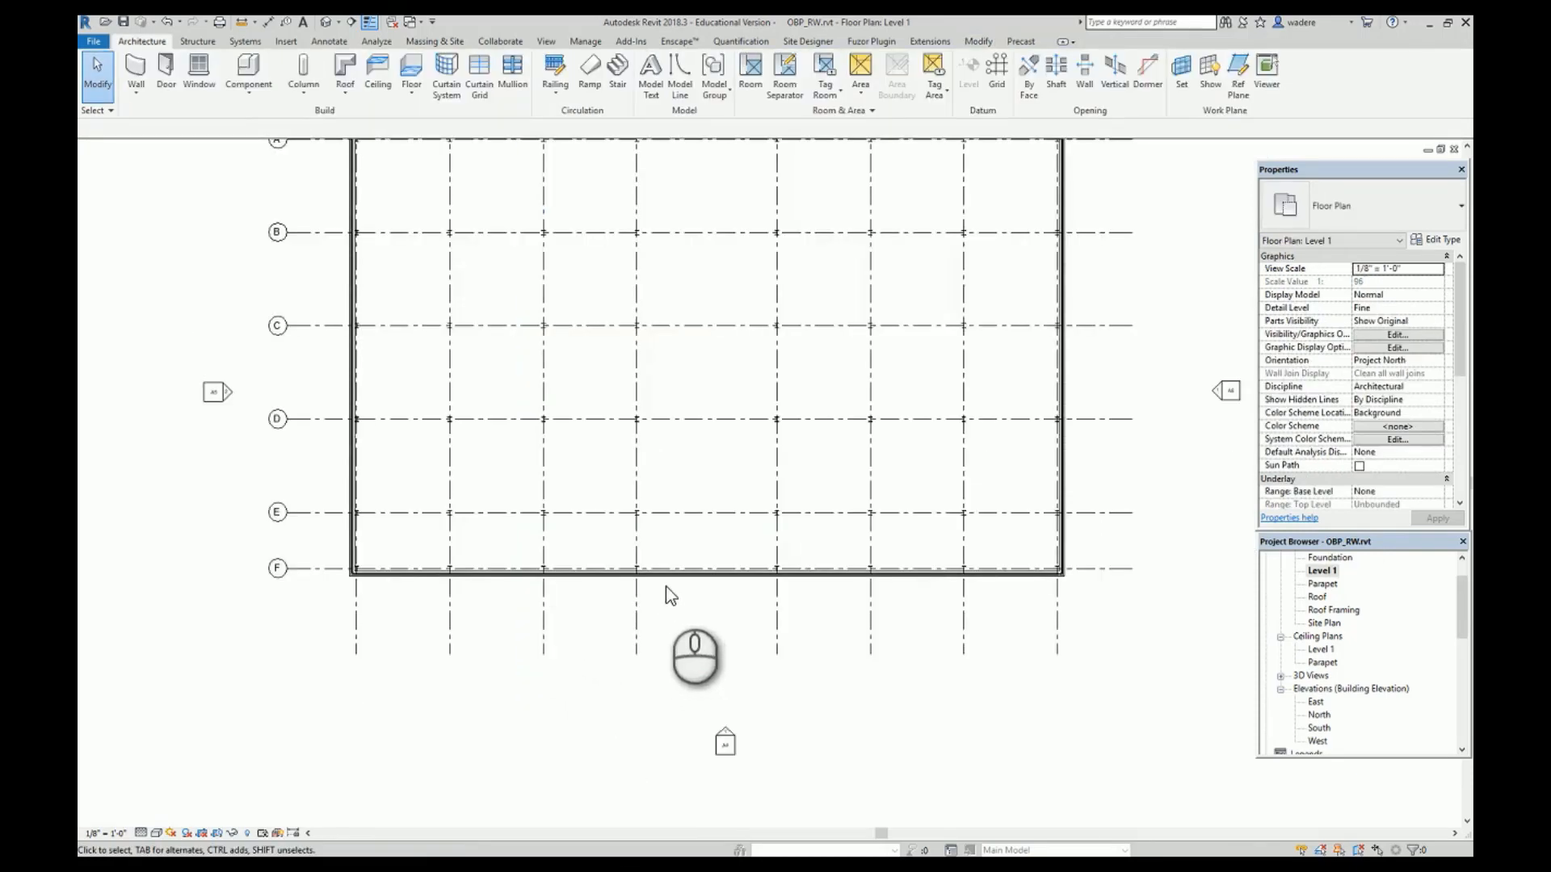
pyautogui.scroll(4, 362, 559)
pyautogui.scroll(1, 362, 559)
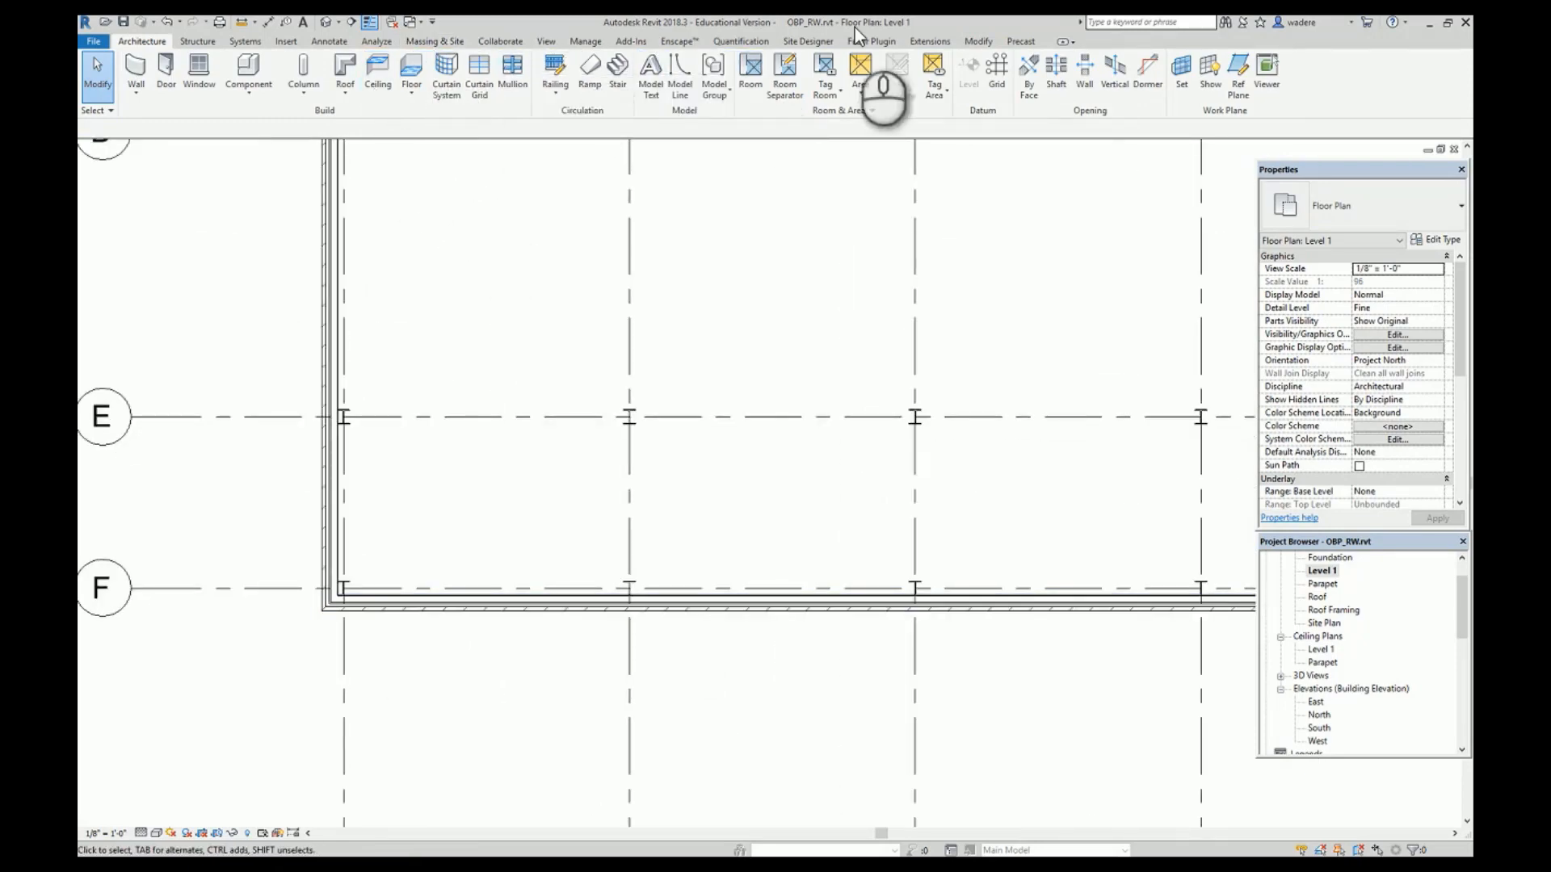
pyautogui.click(978, 41)
pyautogui.scroll(2, 357, 444)
pyautogui.scroll(4, 357, 444)
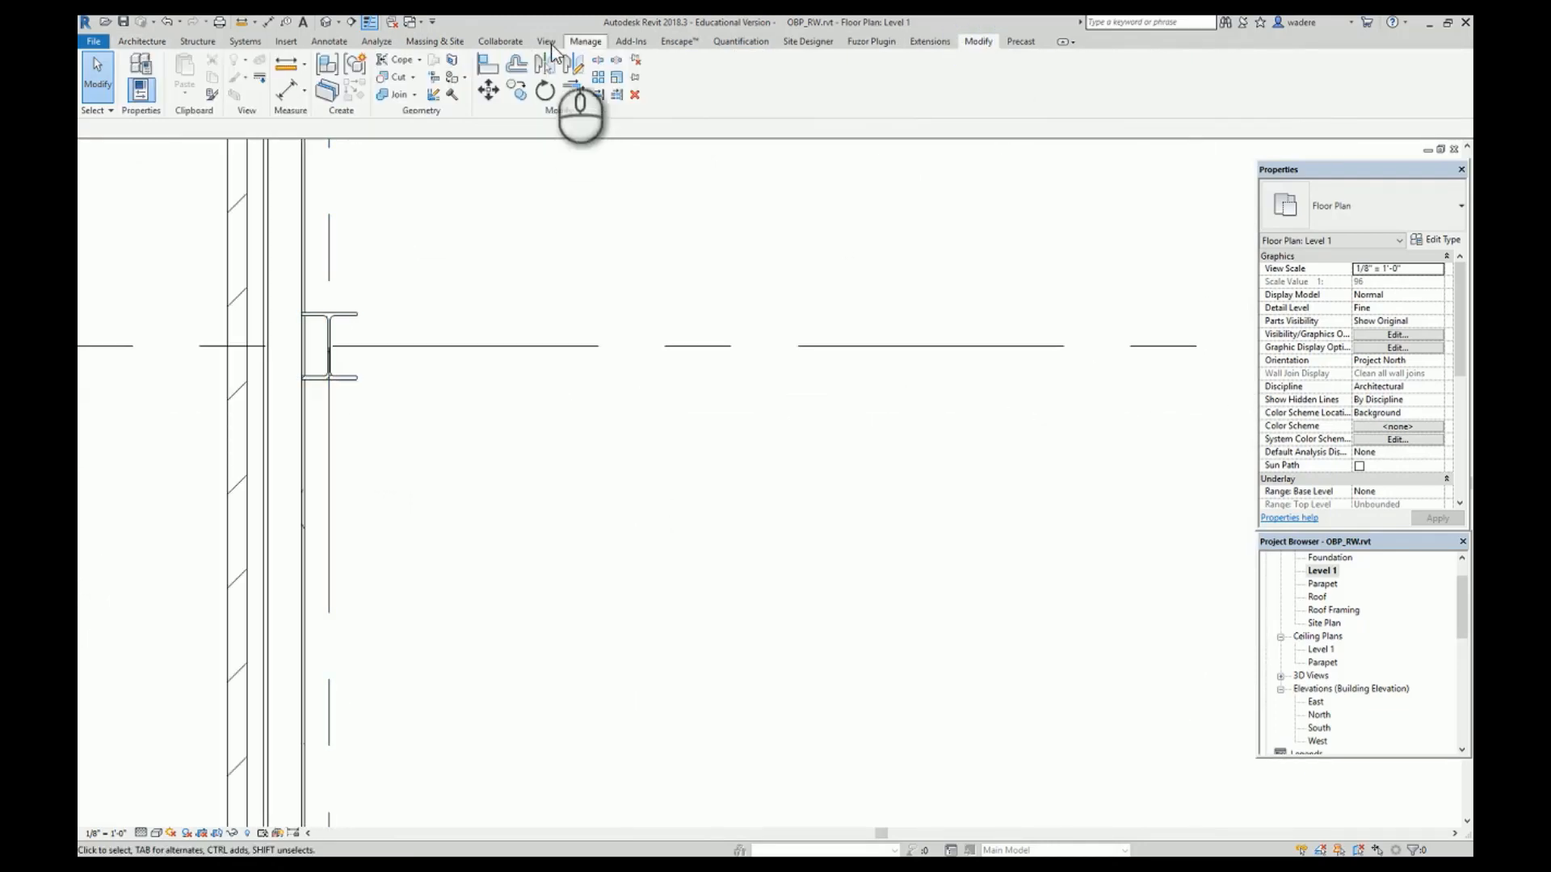
pyautogui.click(488, 64)
pyautogui.click(343, 385)
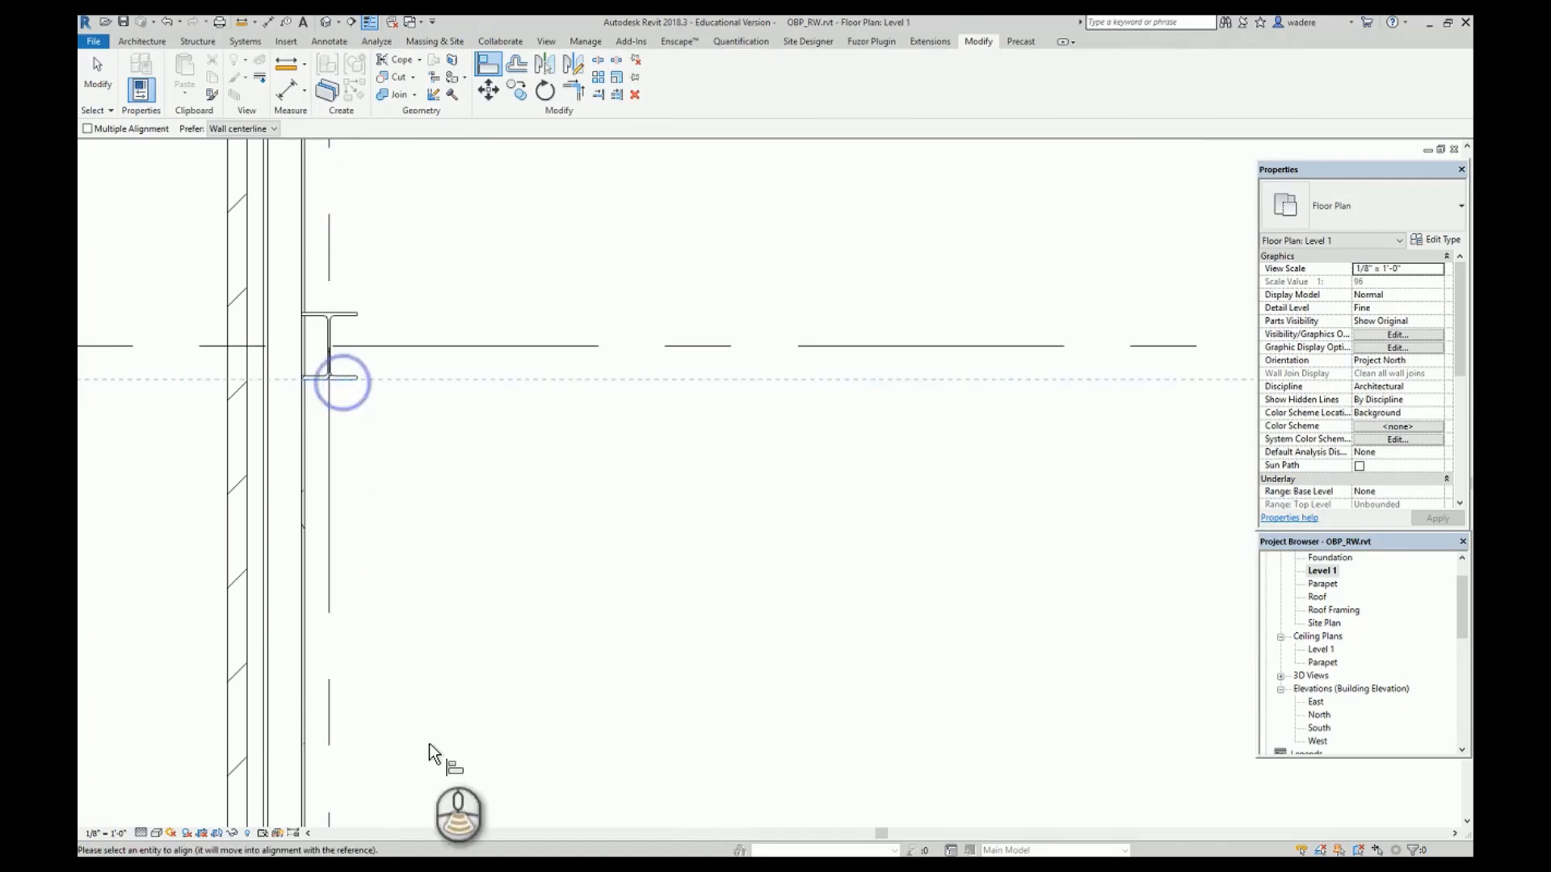
pyautogui.scroll(-3, 428, 743)
pyautogui.scroll(1, 492, 752)
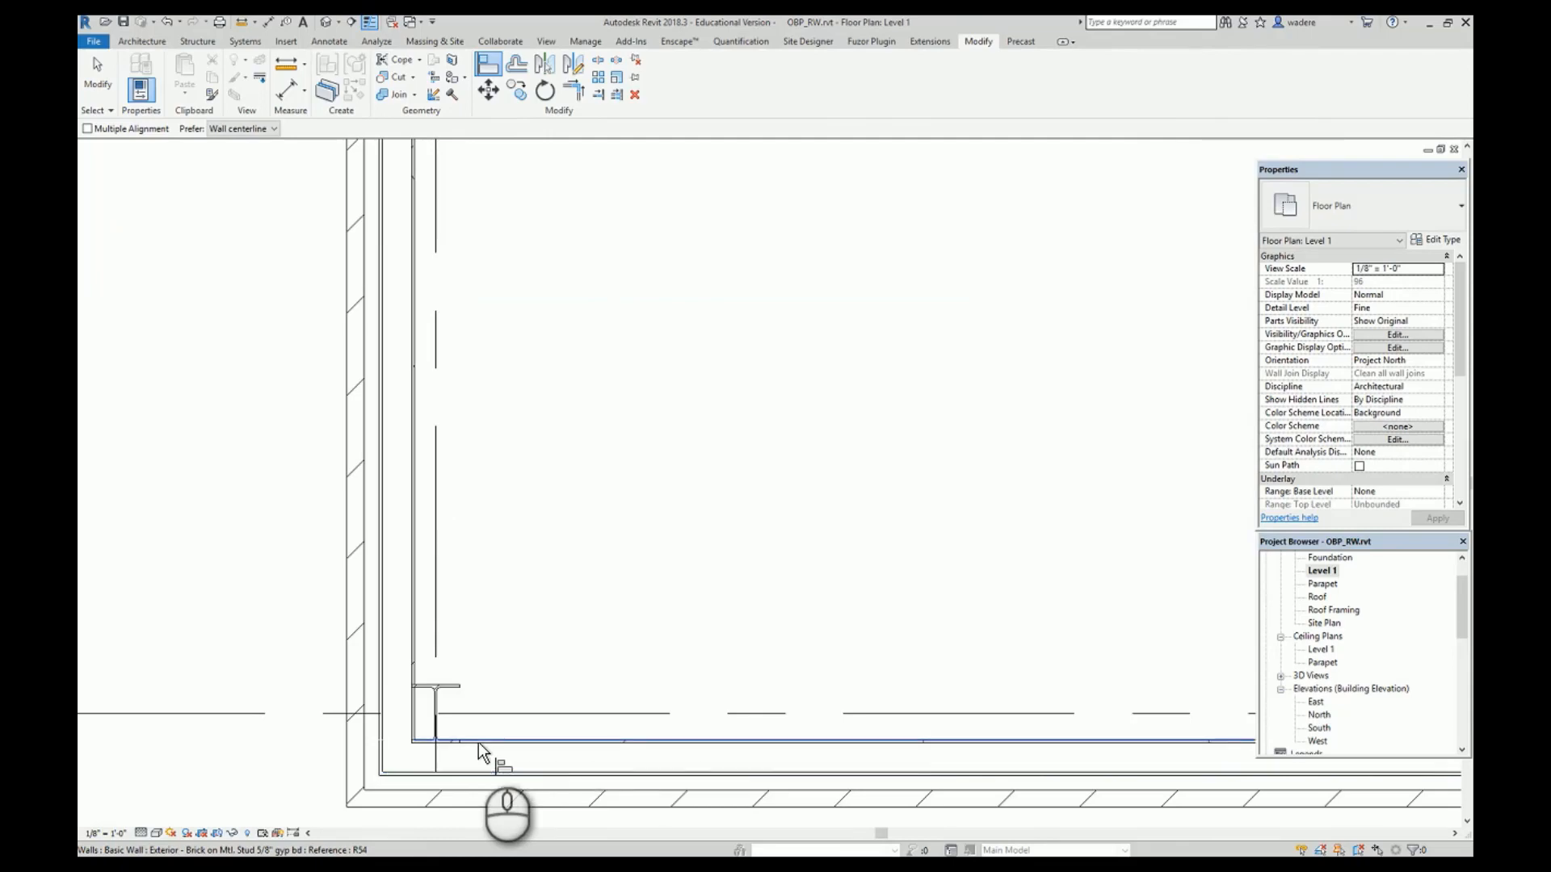
pyautogui.press('Tab')
pyautogui.scroll(-3, 478, 743)
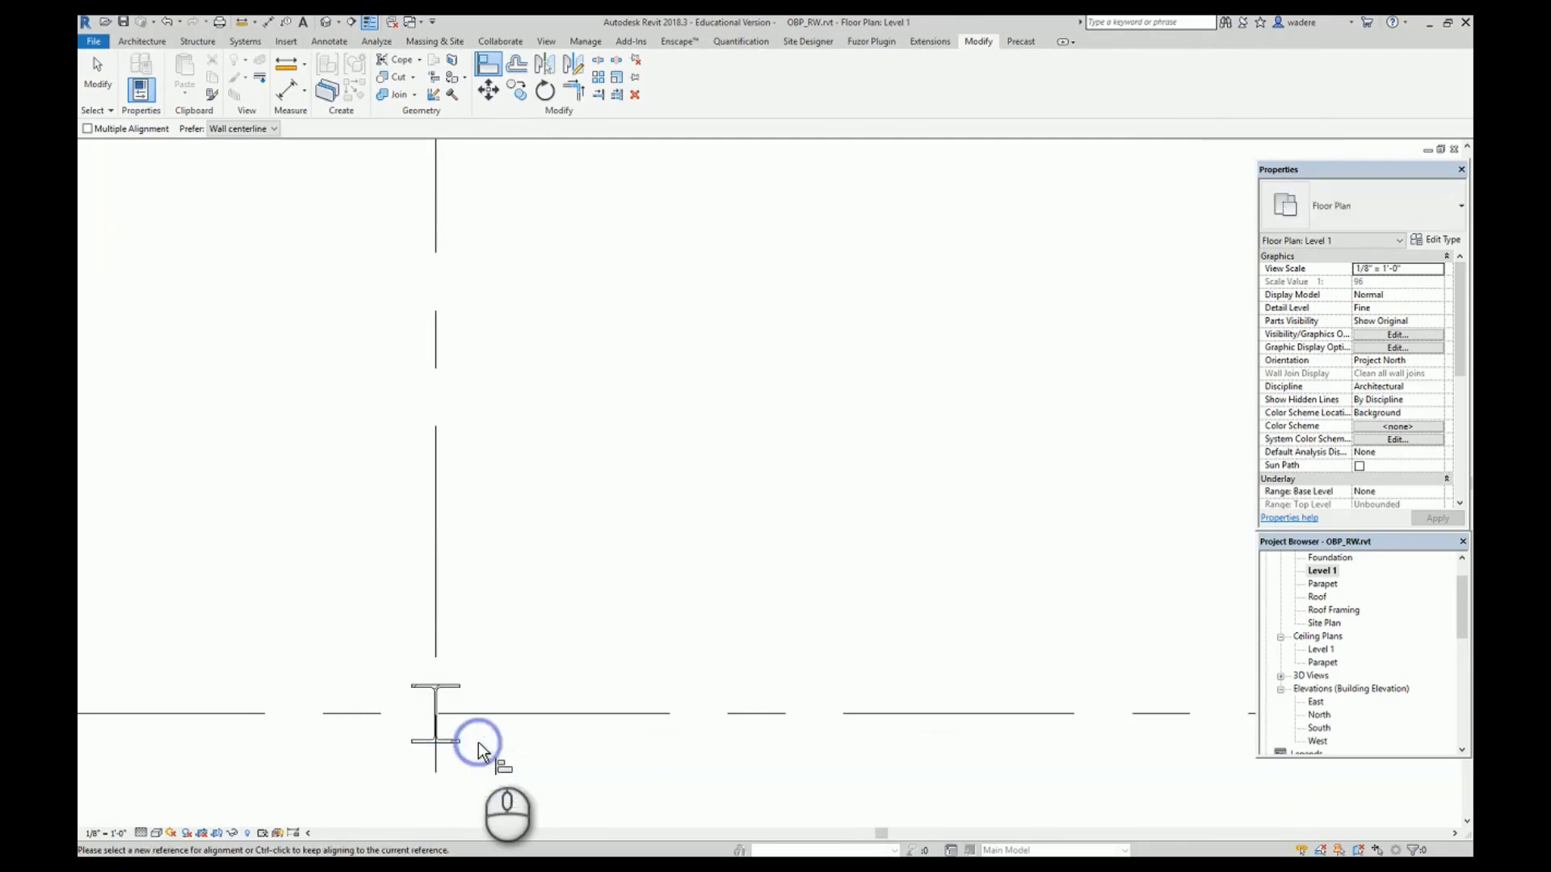
pyautogui.moveTo(562, 477); pyautogui.dragTo(467, 580, button='middle')
pyautogui.scroll(-3, 461, 579)
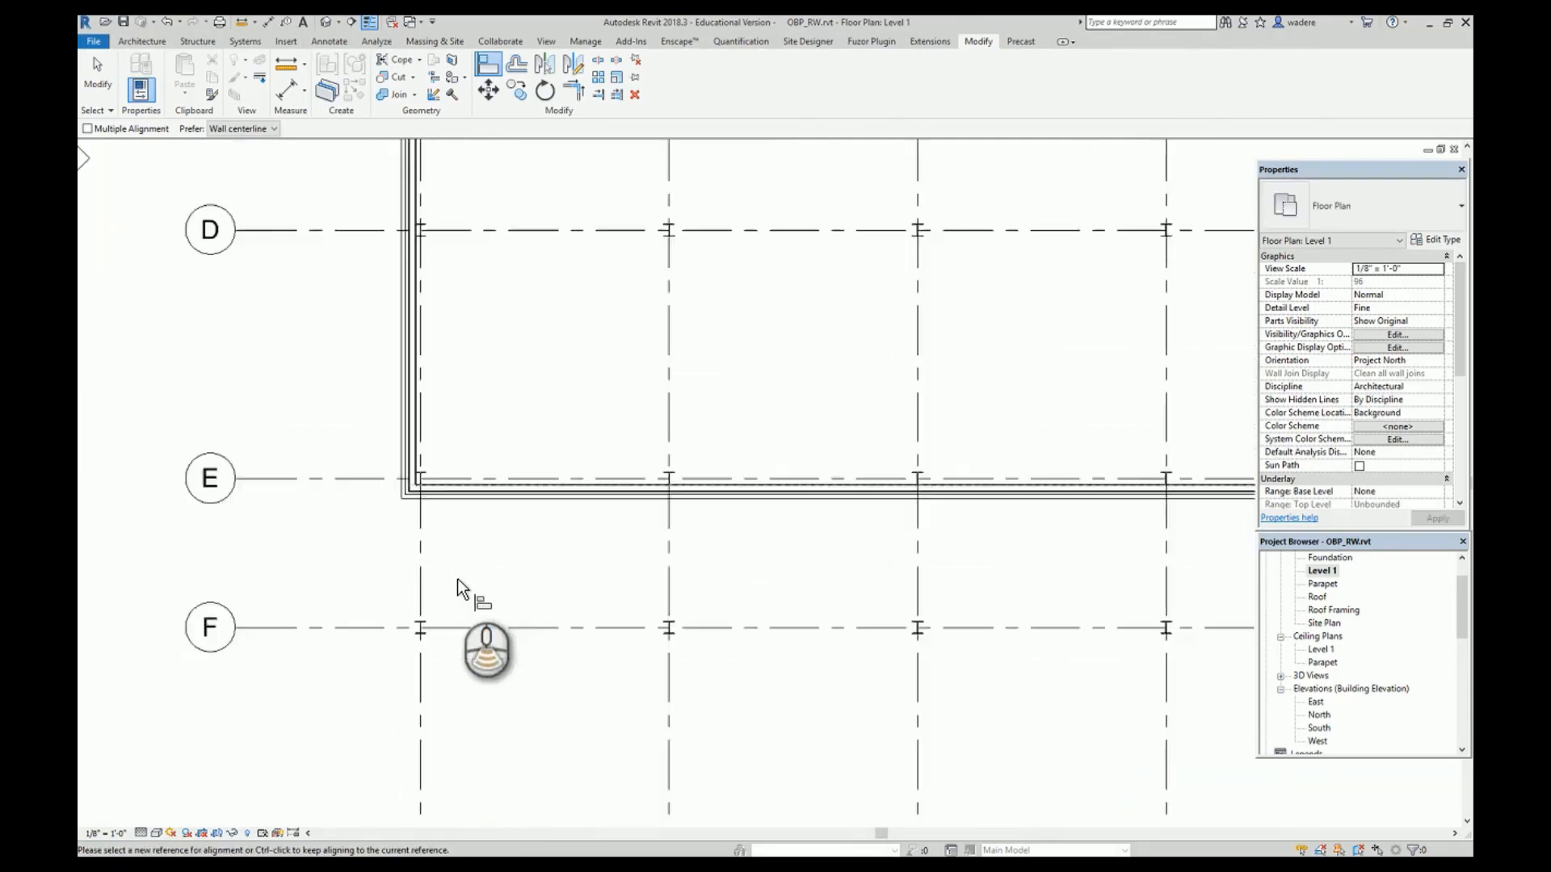
pyautogui.moveTo(747, 652); pyautogui.dragTo(492, 648, button='middle')
pyautogui.scroll(-3, 565, 667)
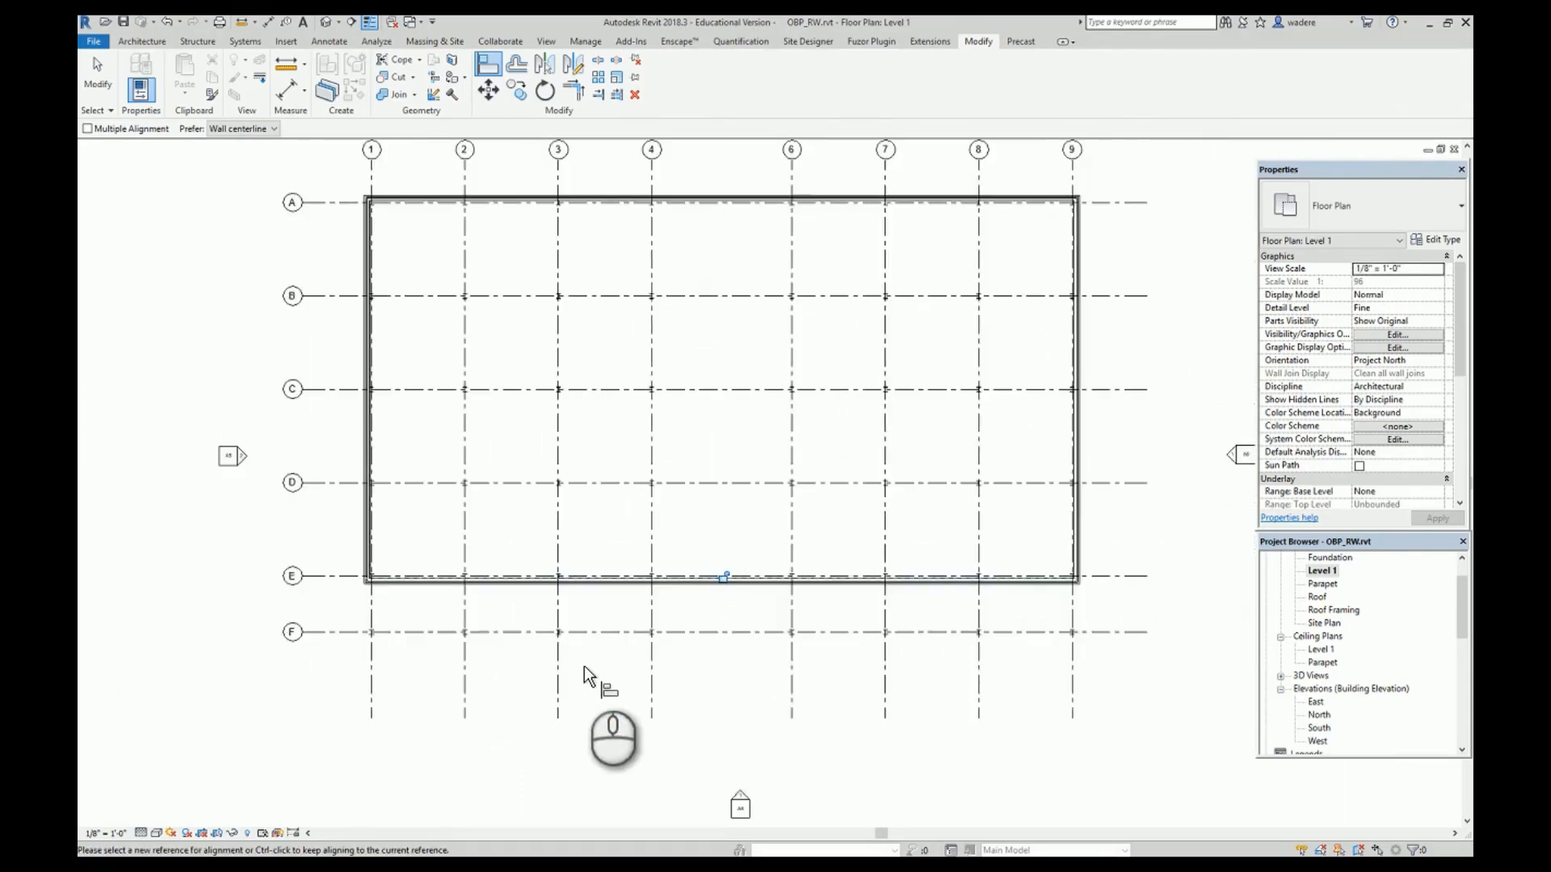
pyautogui.scroll(1, 586, 666)
pyautogui.press('Escape')
pyautogui.press('Escape')
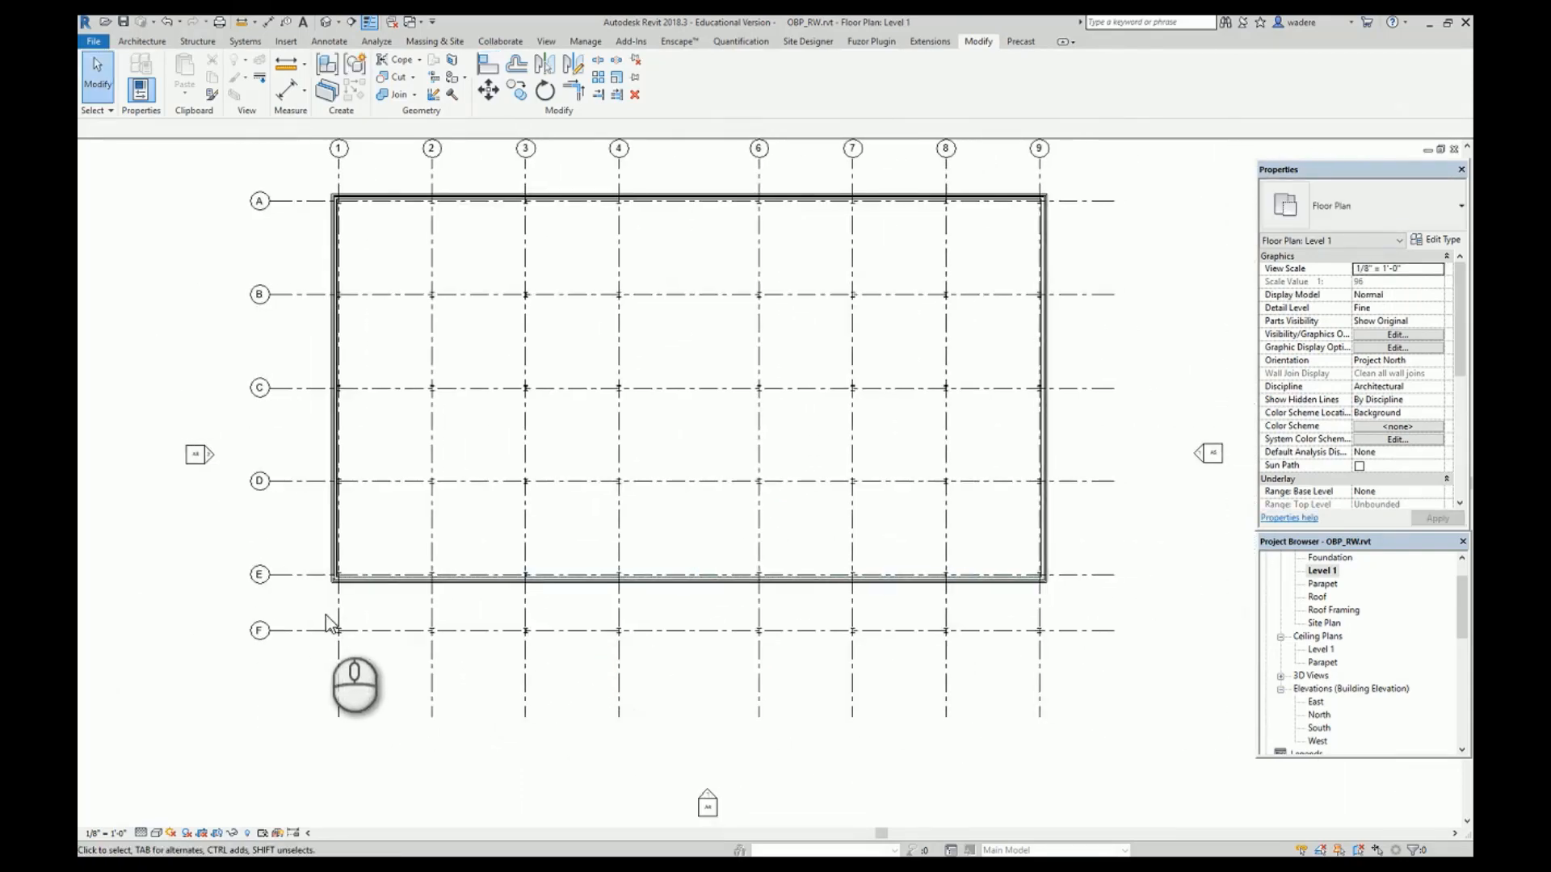
# Delete the grid F columns at grids 1, 2, 3, 7, 8 and 9, keeping those at 4 and 6.
pyautogui.moveTo(327, 615); pyautogui.dragTo(569, 652)
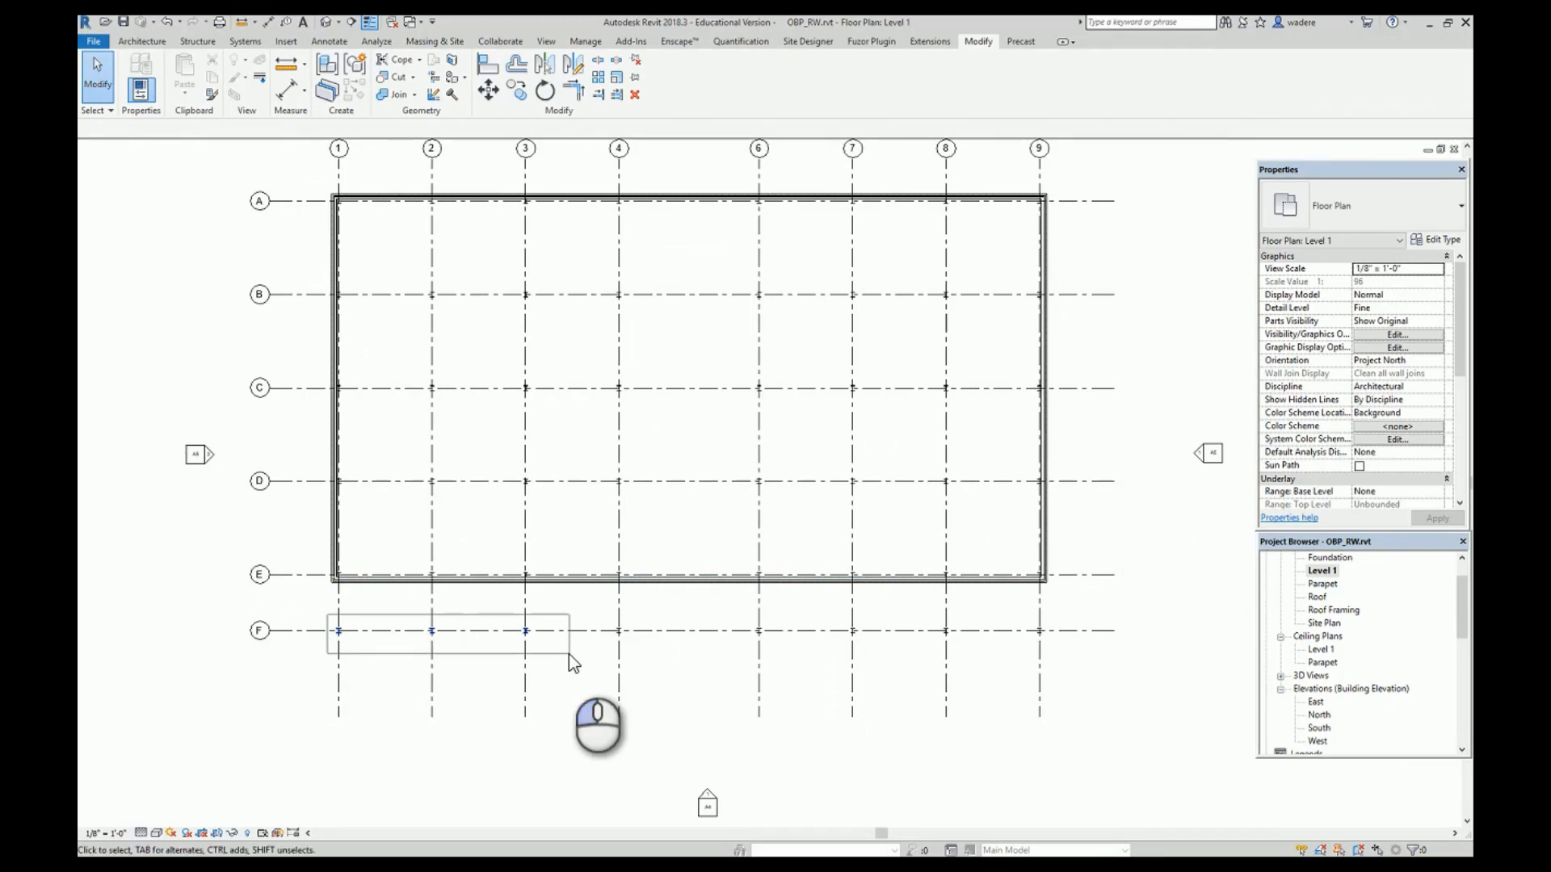
pyautogui.press('Delete')
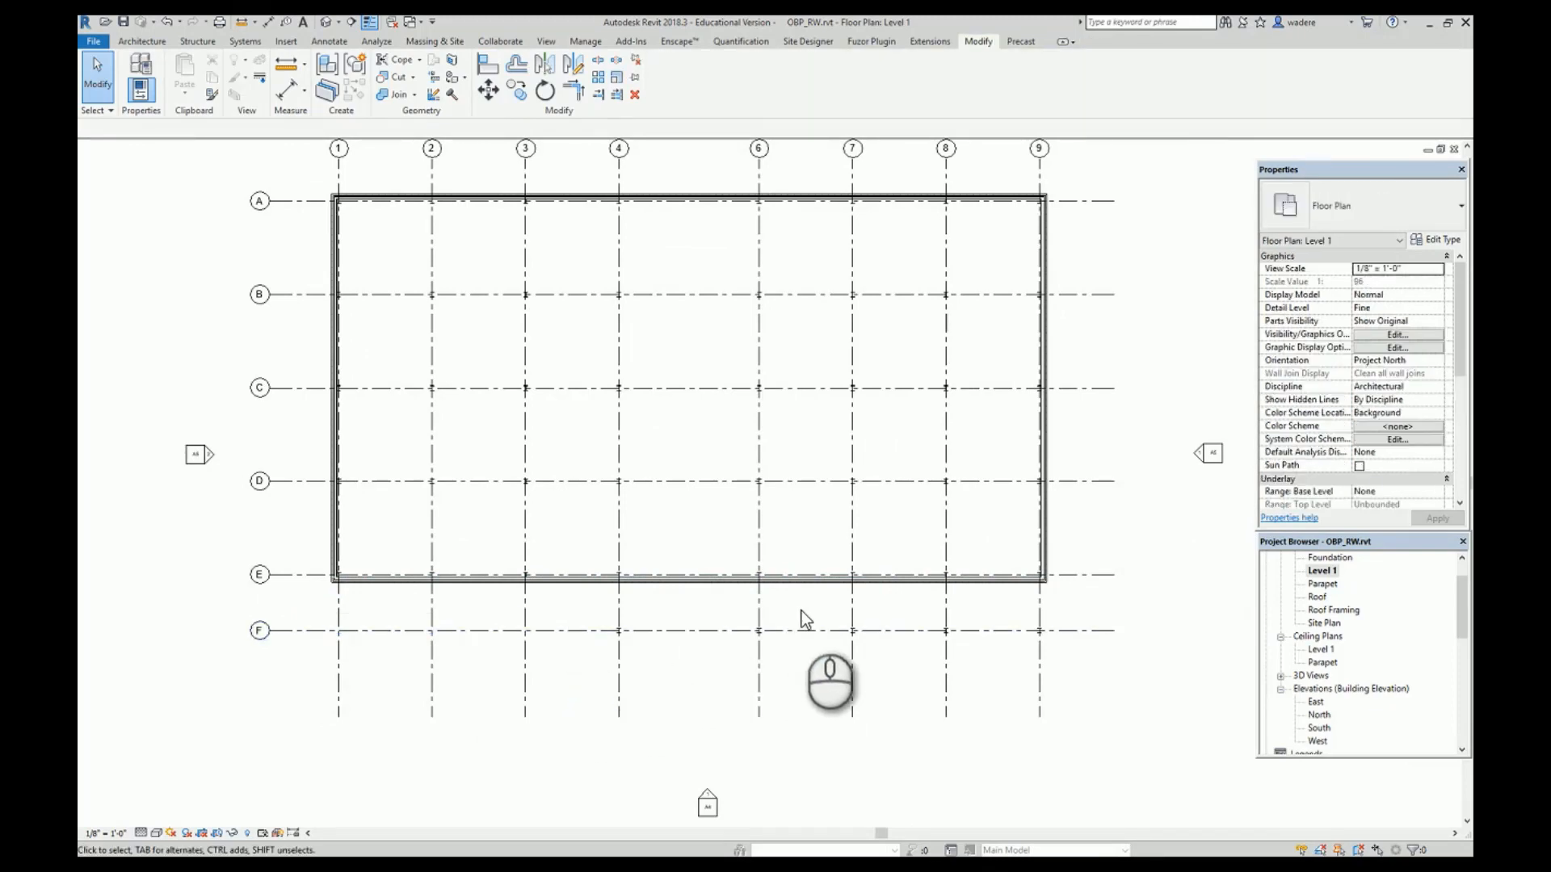
pyautogui.moveTo(800, 610); pyautogui.dragTo(1085, 667)
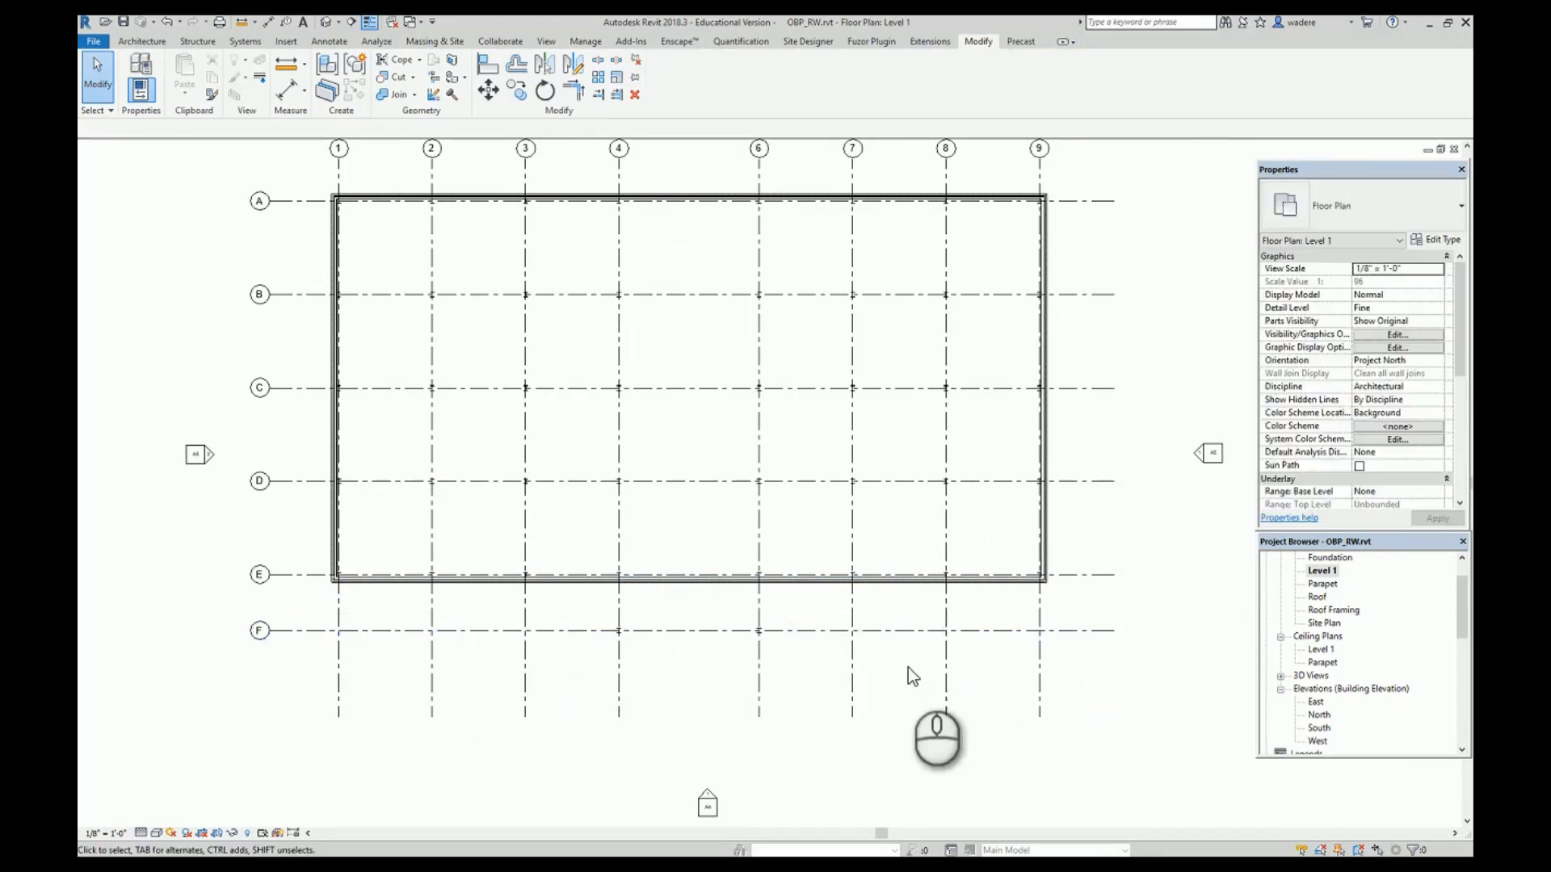
# Draw a three-sided curtain wall from the brick wall's outer face at grid 4, about 11'-6" out past grid F, across to grid 6 and back.
pyautogui.scroll(5, 621, 606)
pyautogui.moveTo(701, 642); pyautogui.dragTo(536, 651, button='middle')
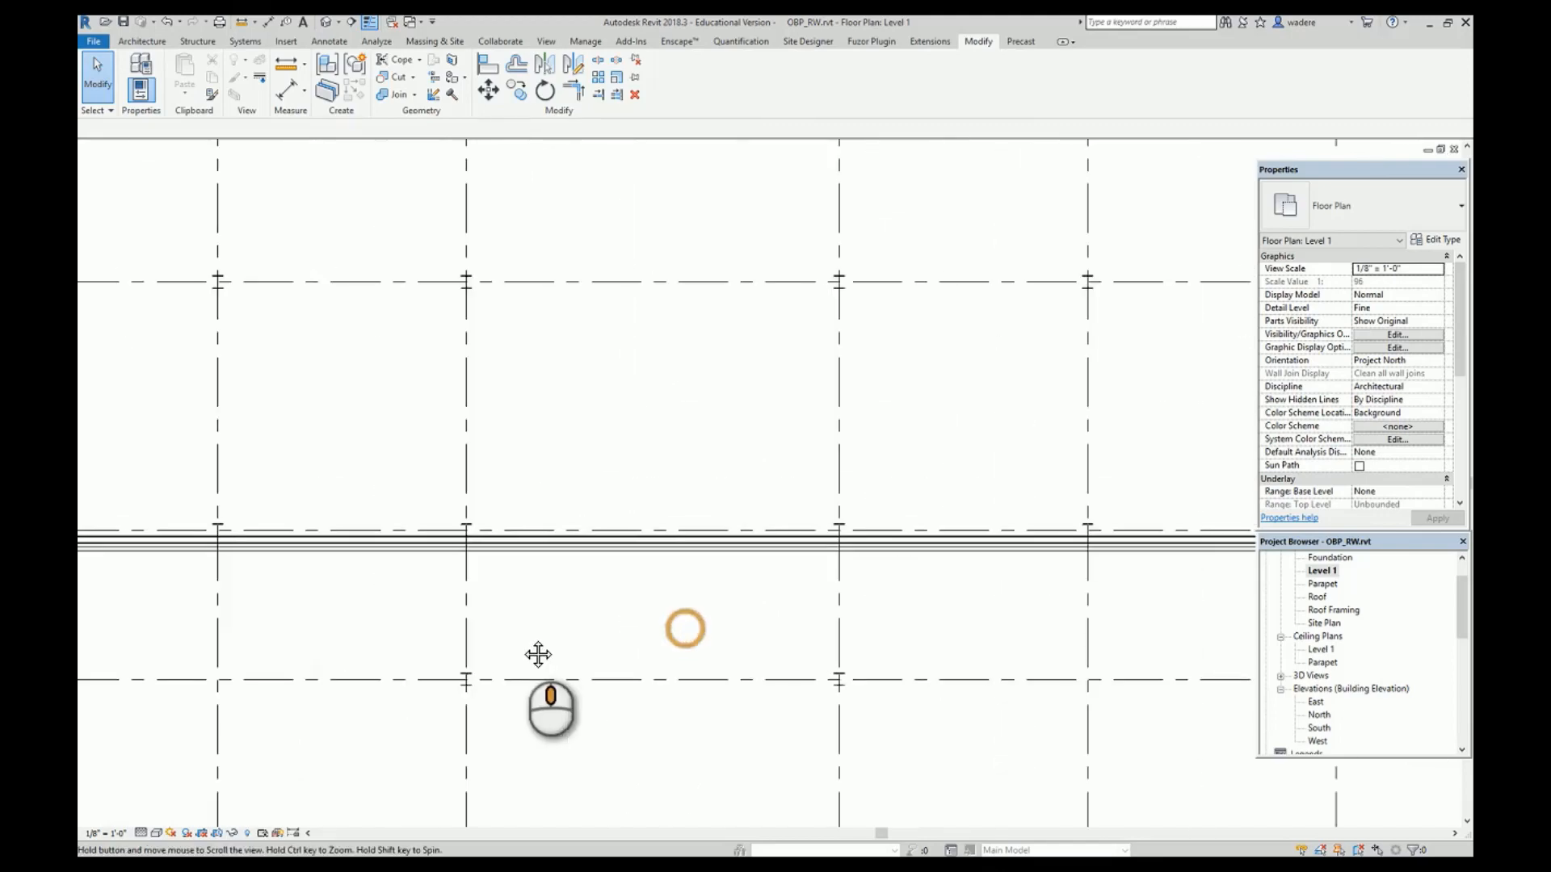
pyautogui.click(141, 41)
pyautogui.click(135, 94)
pyautogui.click(132, 119)
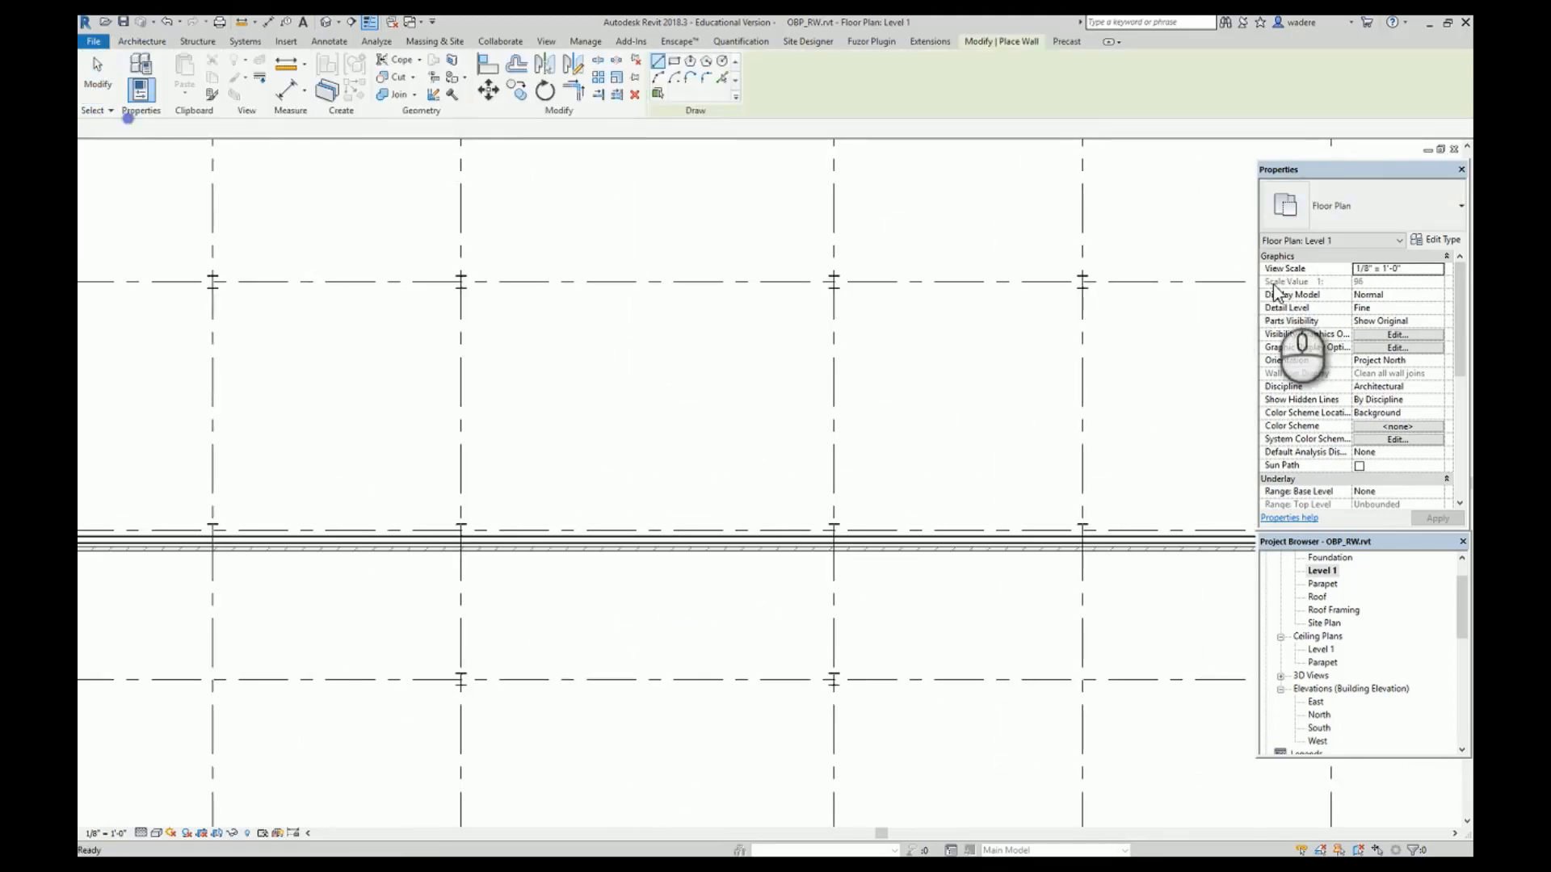
pyautogui.click(461, 550)
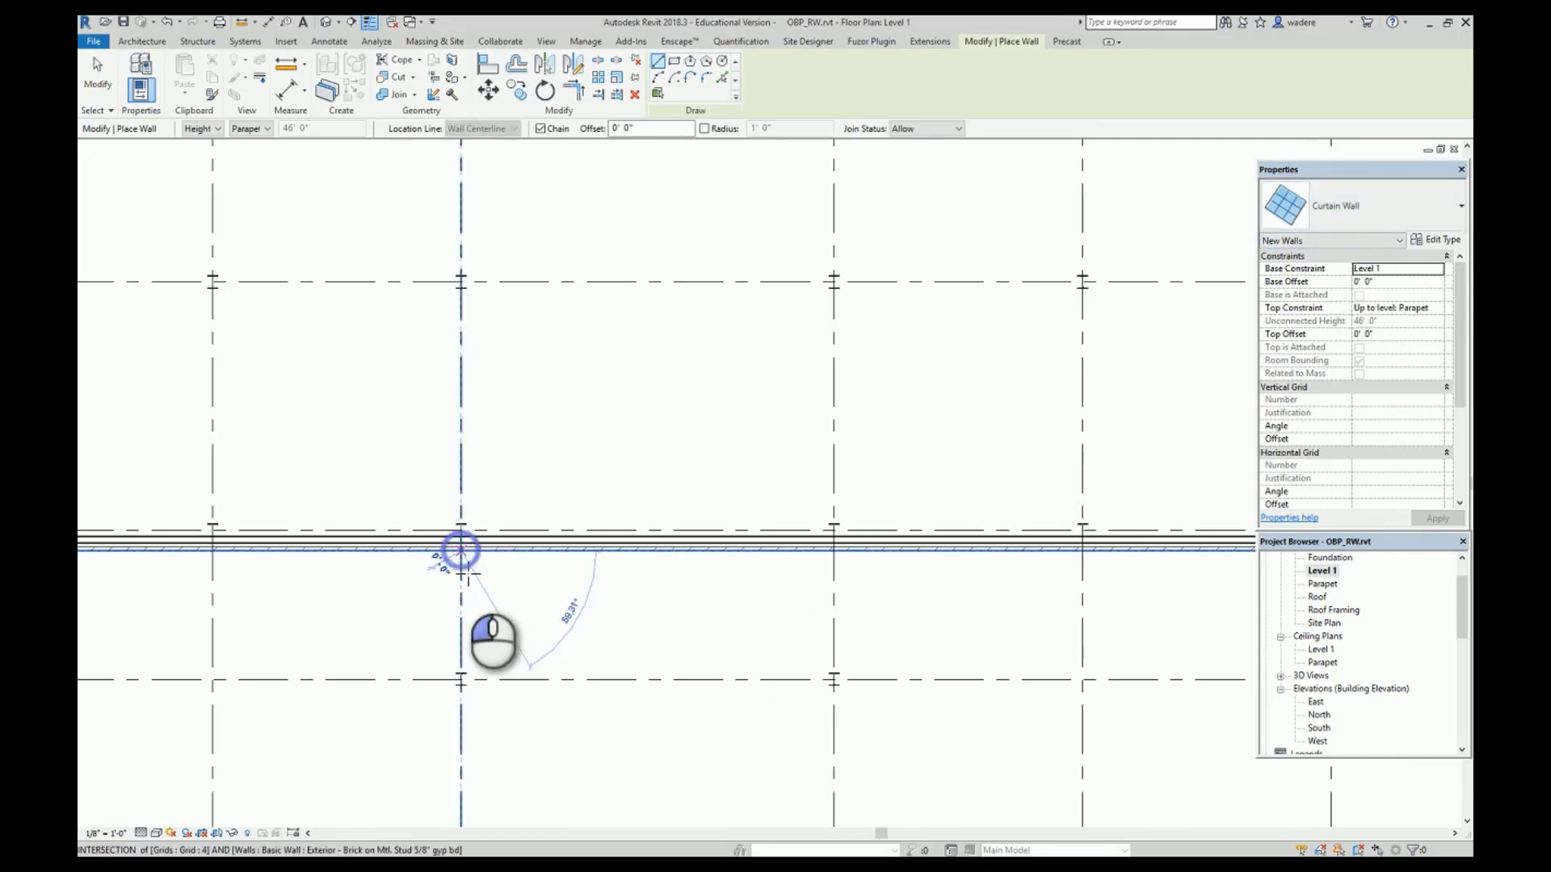
pyautogui.click(462, 692)
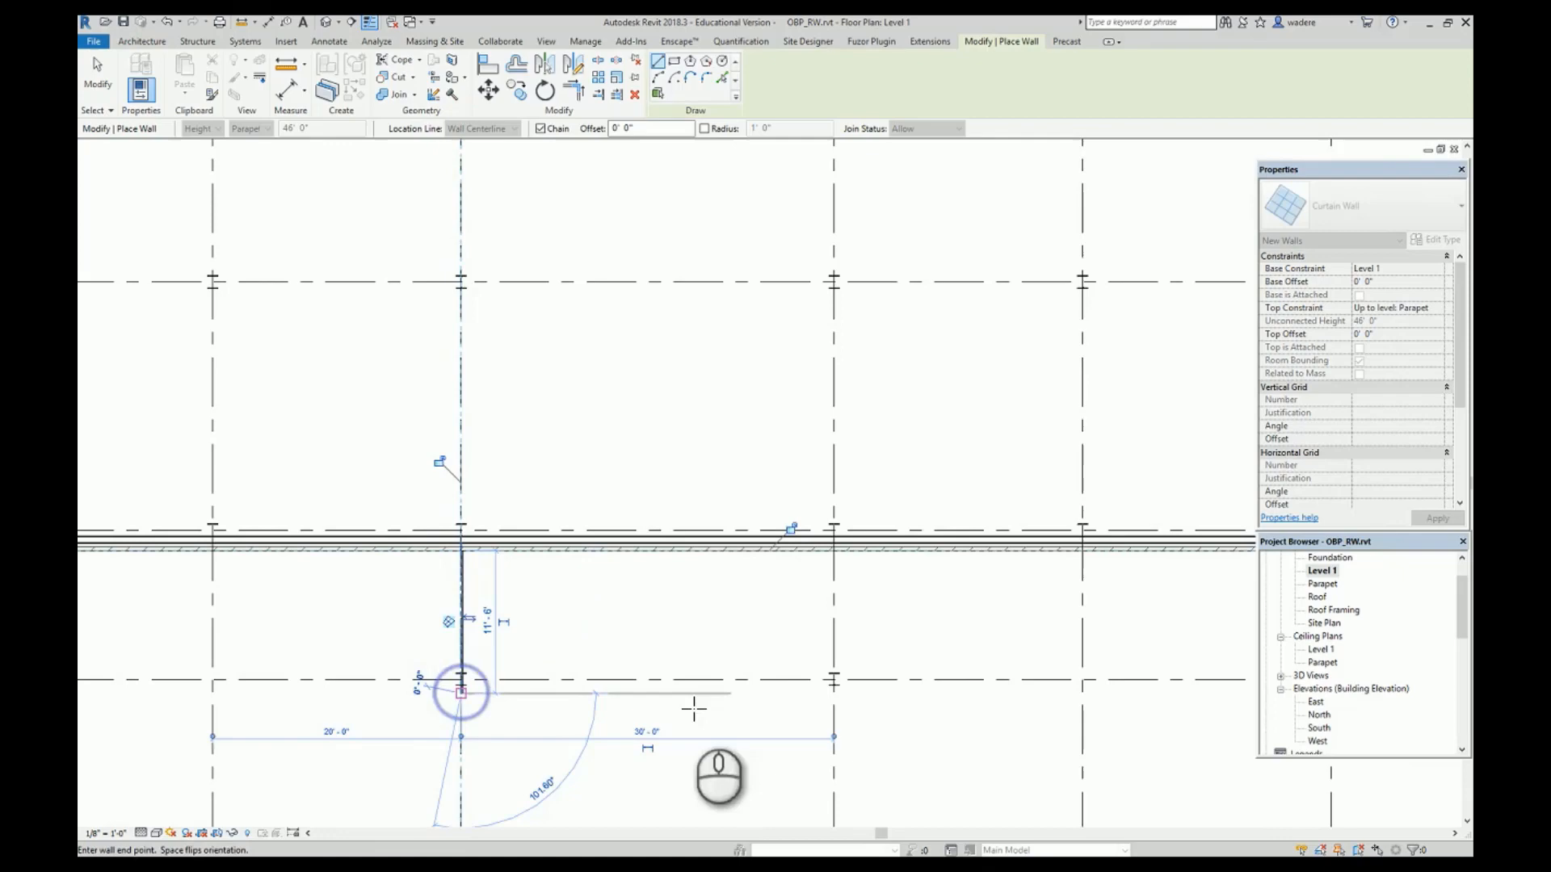
pyautogui.click(834, 693)
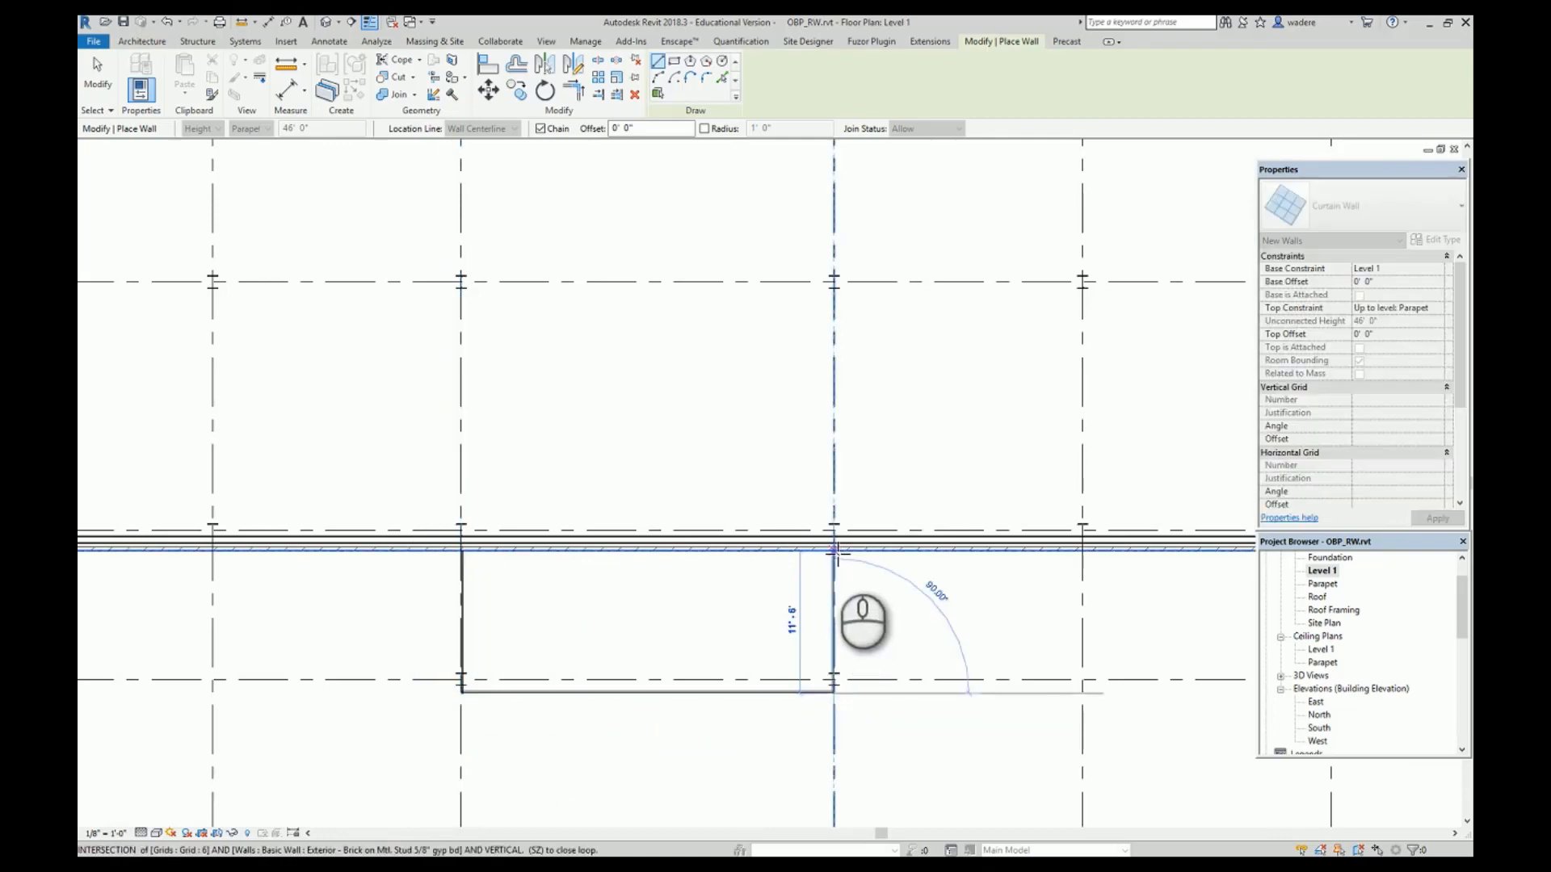
pyautogui.click(833, 550)
# Align the side curtain wall along grid 4 with the outer flange edge of the F-4 column and leave the Align command.
pyautogui.moveTo(599, 668); pyautogui.dragTo(469, 652, button='middle')
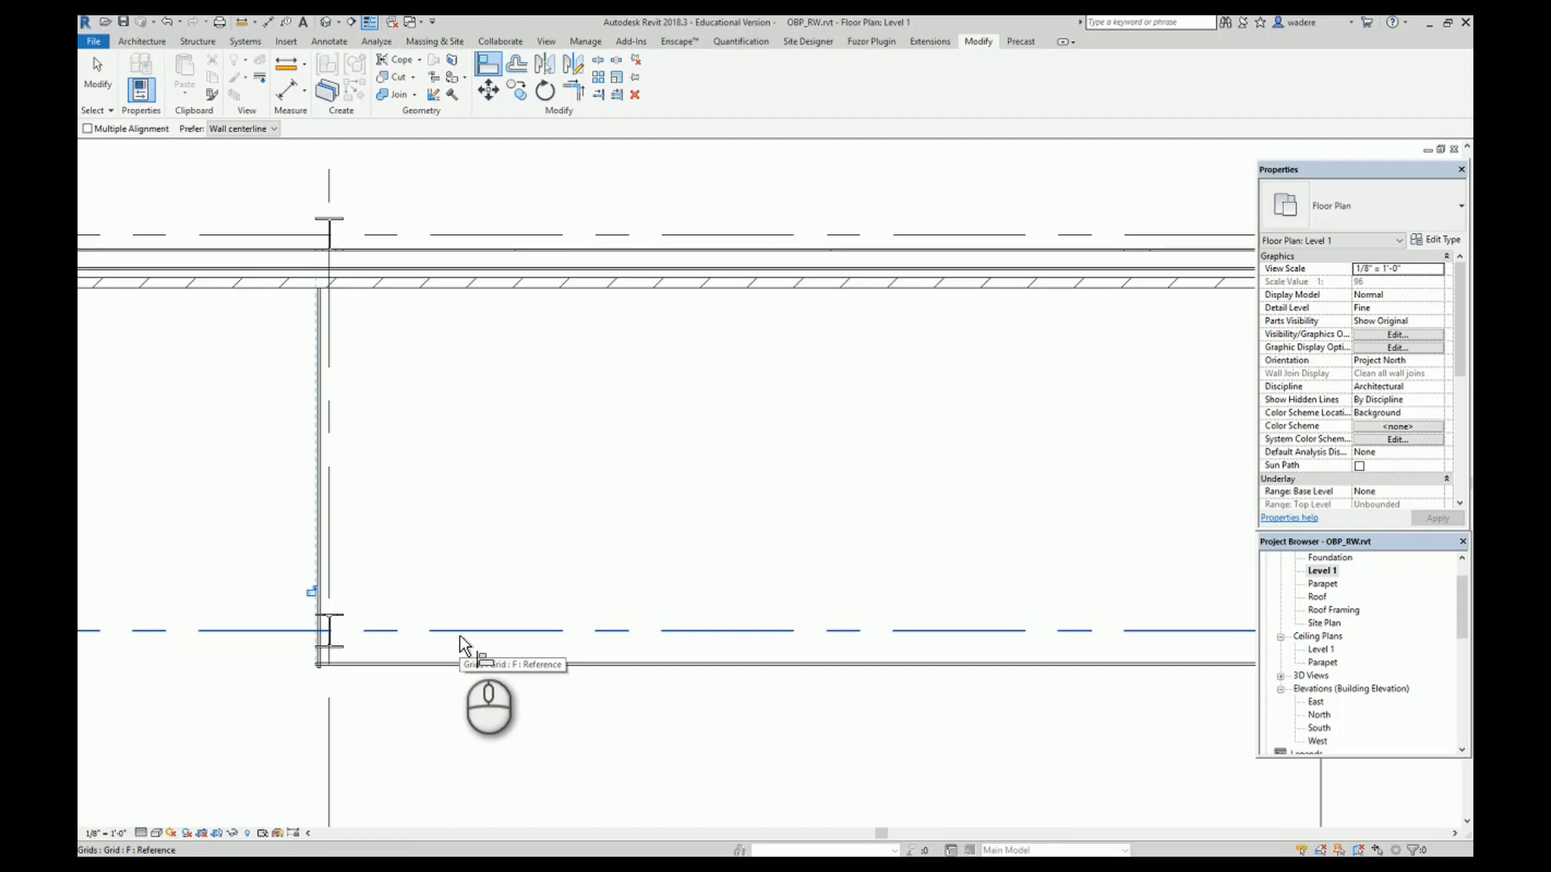
pyautogui.scroll(-4, 703, 442)
pyautogui.moveTo(702, 453); pyautogui.dragTo(596, 608, button='middle')
pyautogui.press('Escape')
pyautogui.scroll(-2, 679, 615)
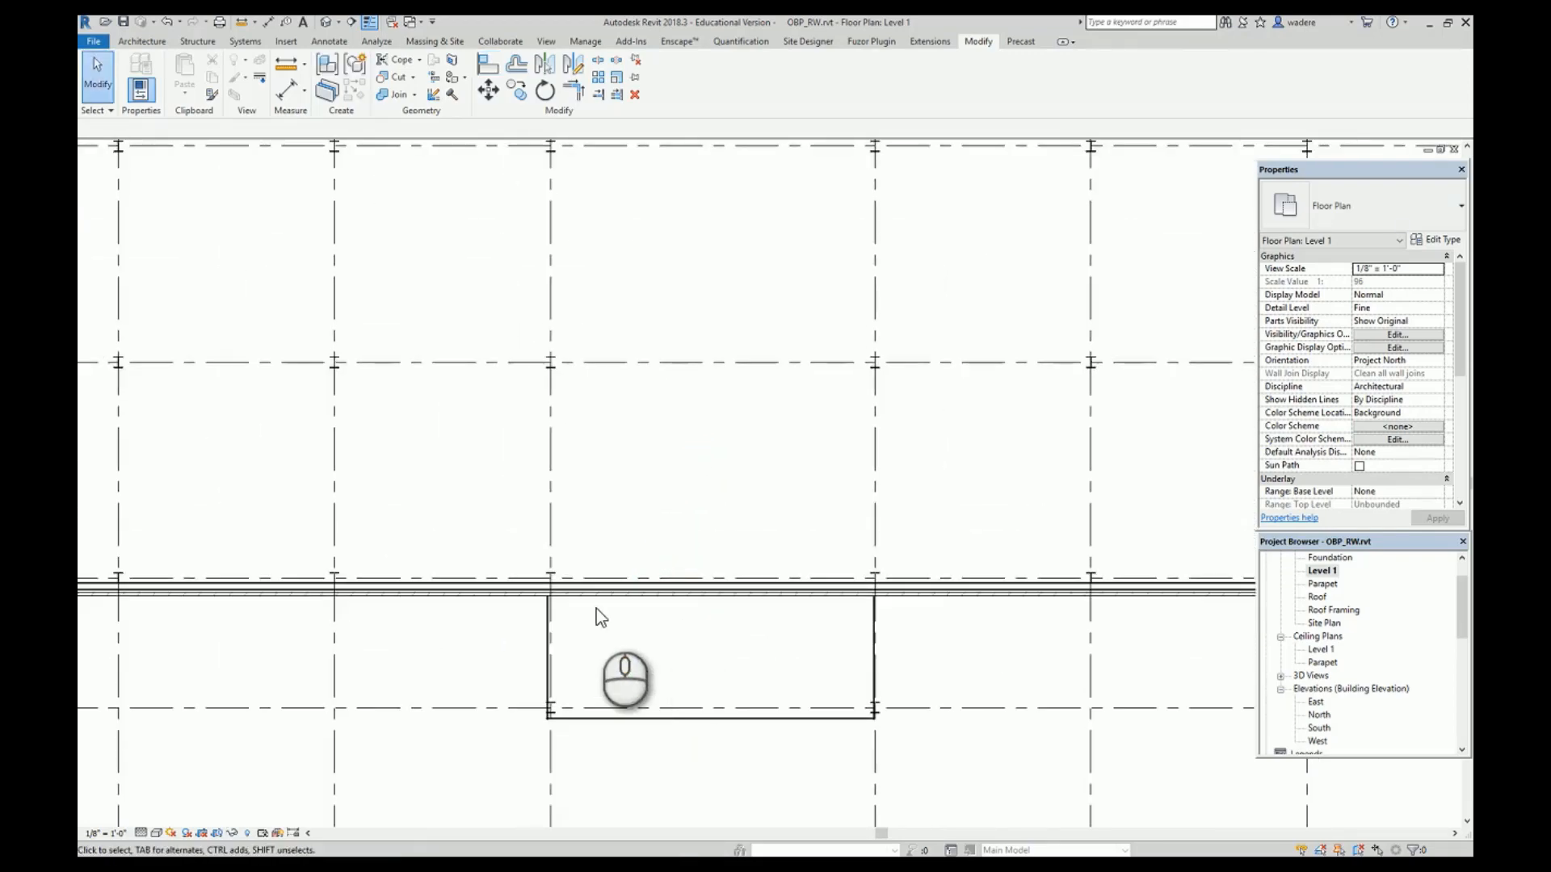
pyautogui.scroll(2, 583, 612)
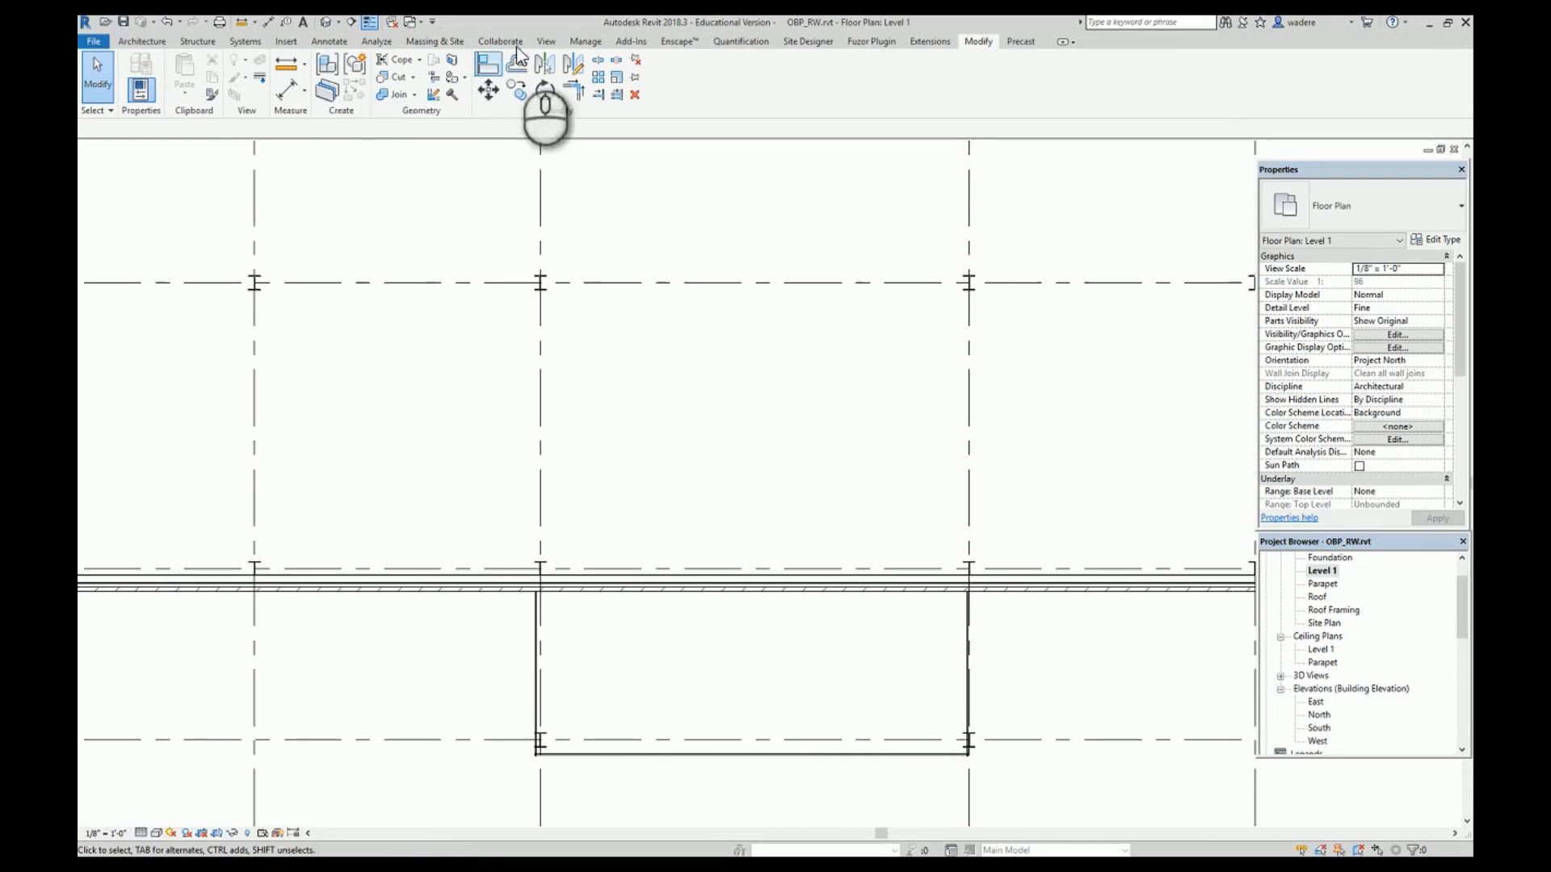
# Split the grid E brick wall just inside grids 4 and 6 and delete the middle segment to open the entry.
pyautogui.click(963, 38)
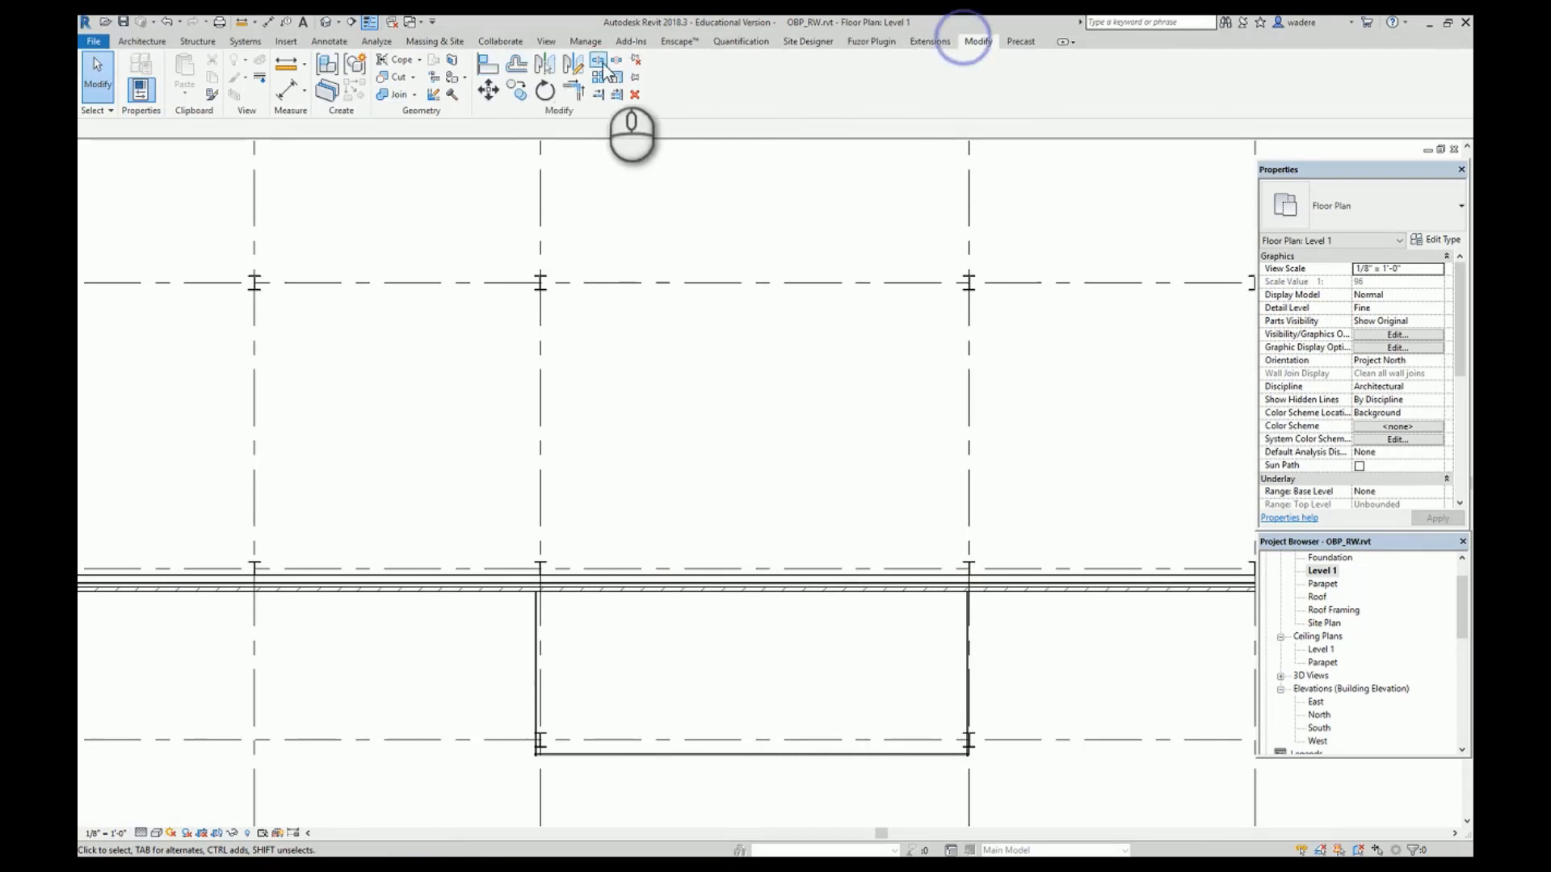
pyautogui.click(598, 62)
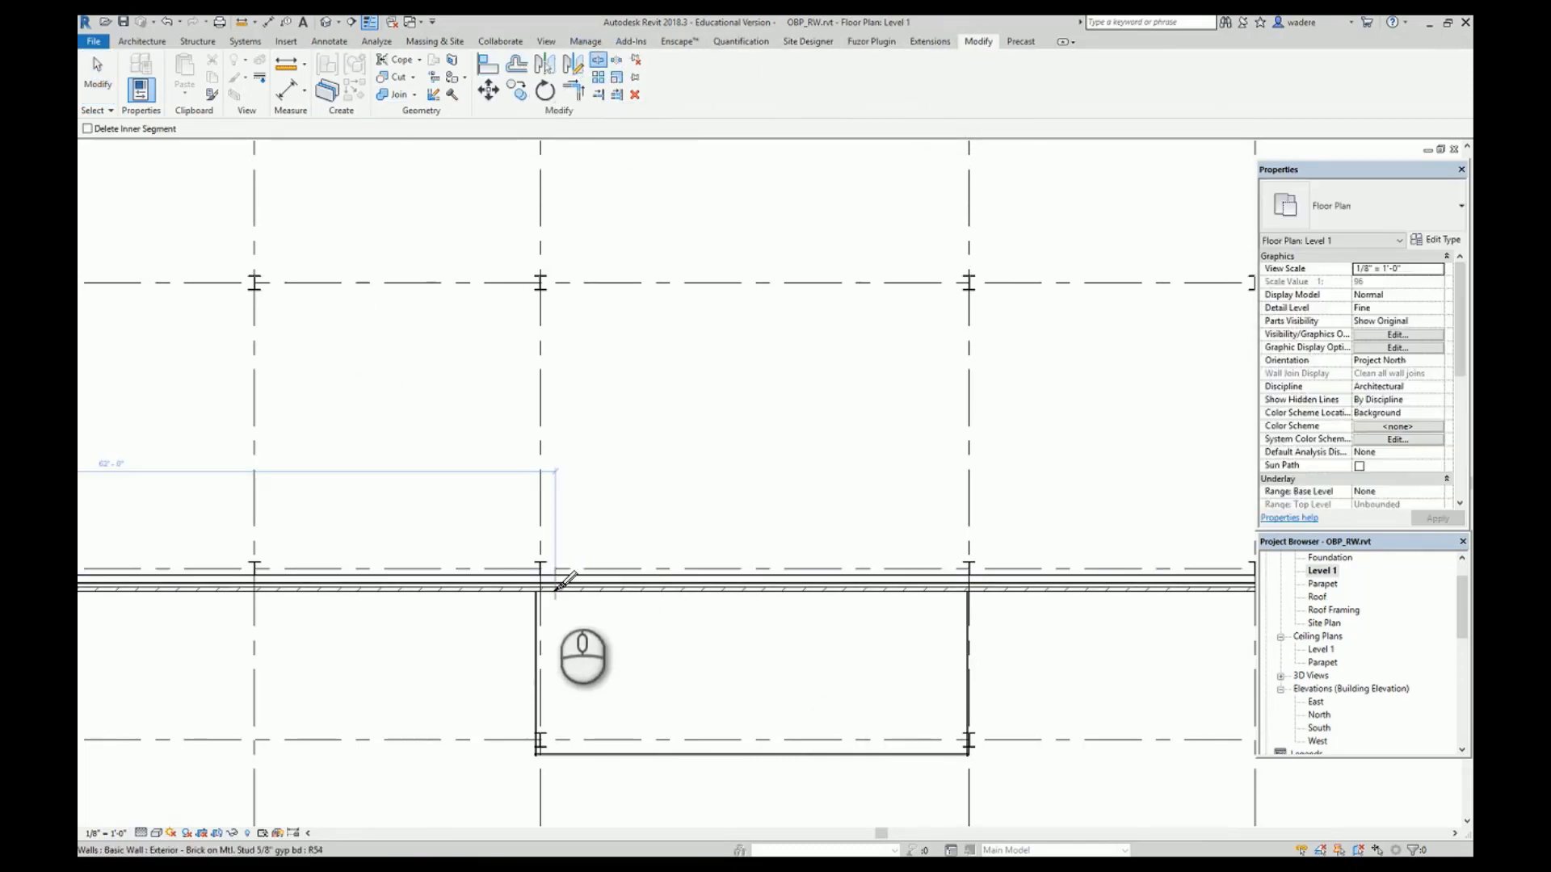
pyautogui.click(949, 580)
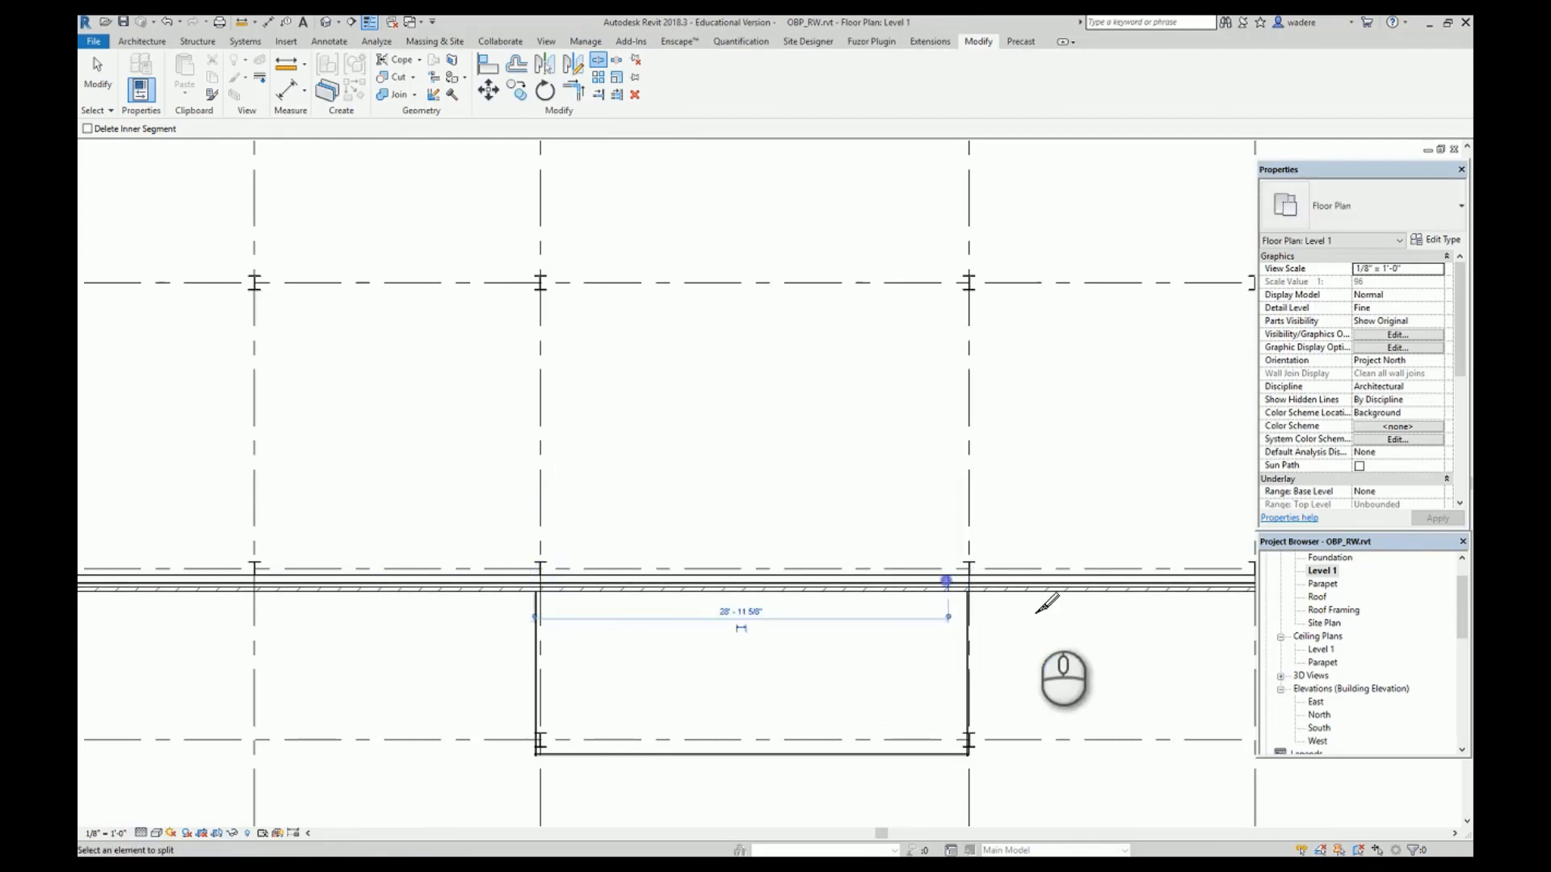
pyautogui.press('Escape')
pyautogui.click(875, 587)
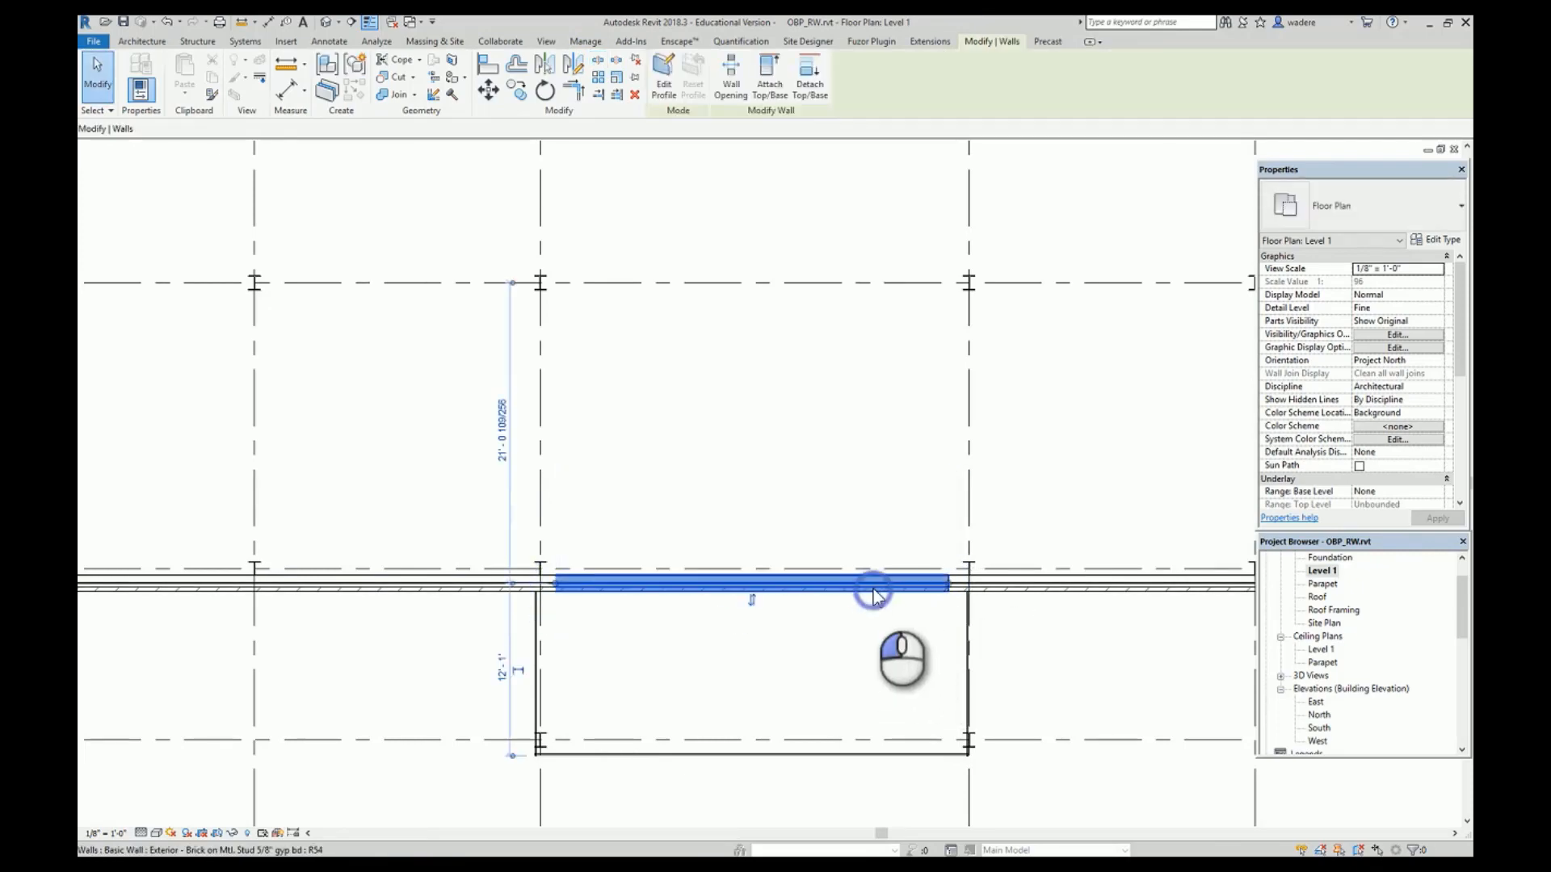
pyautogui.press('Delete')
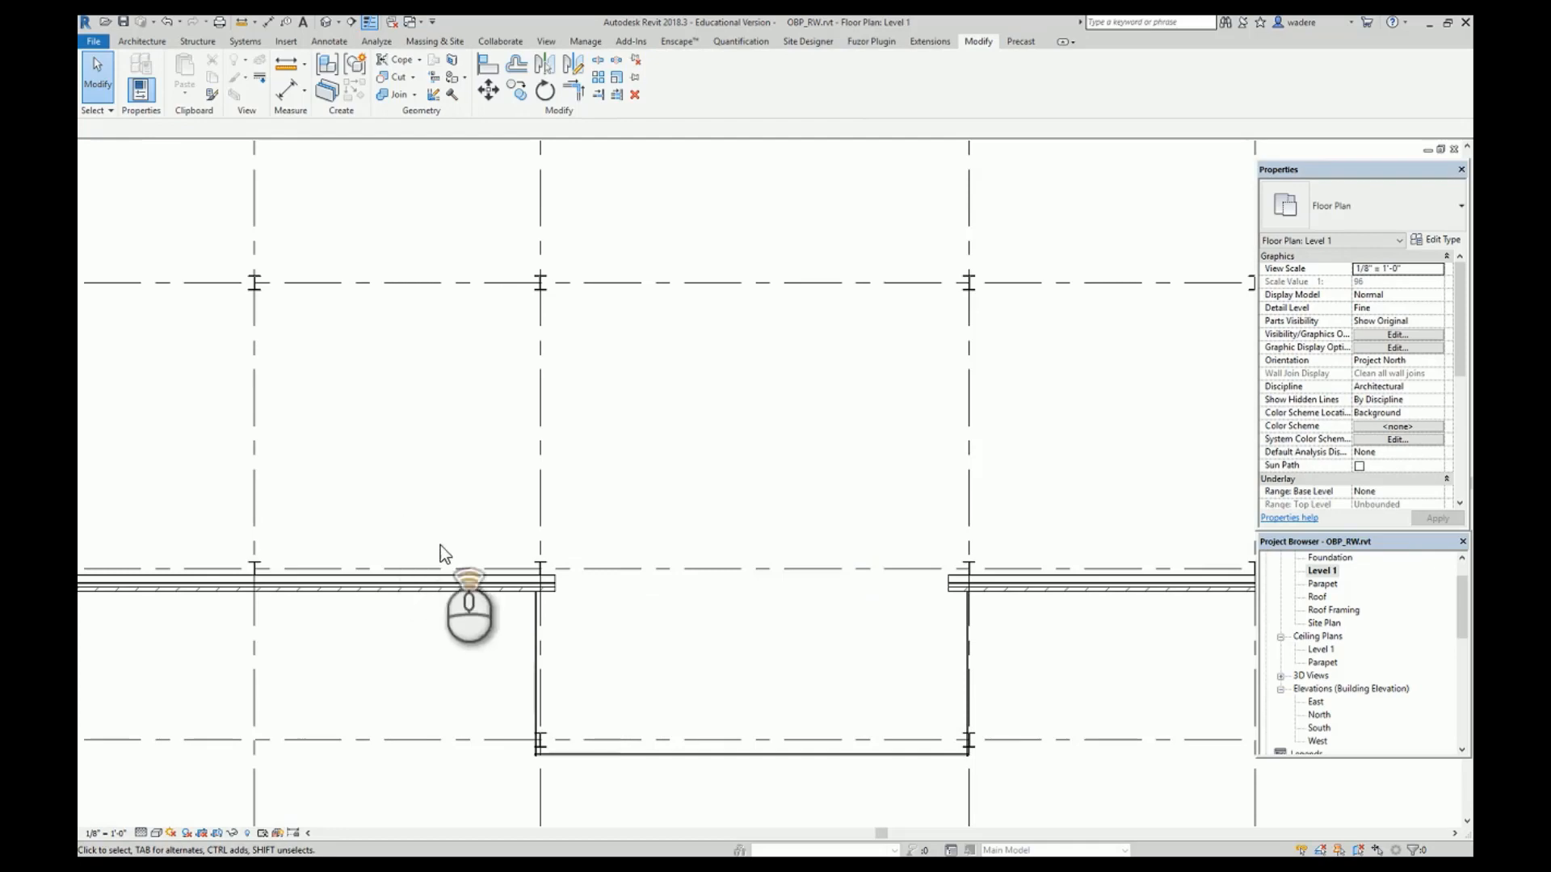
pyautogui.scroll(2, 442, 549)
pyautogui.scroll(-1, 643, 665)
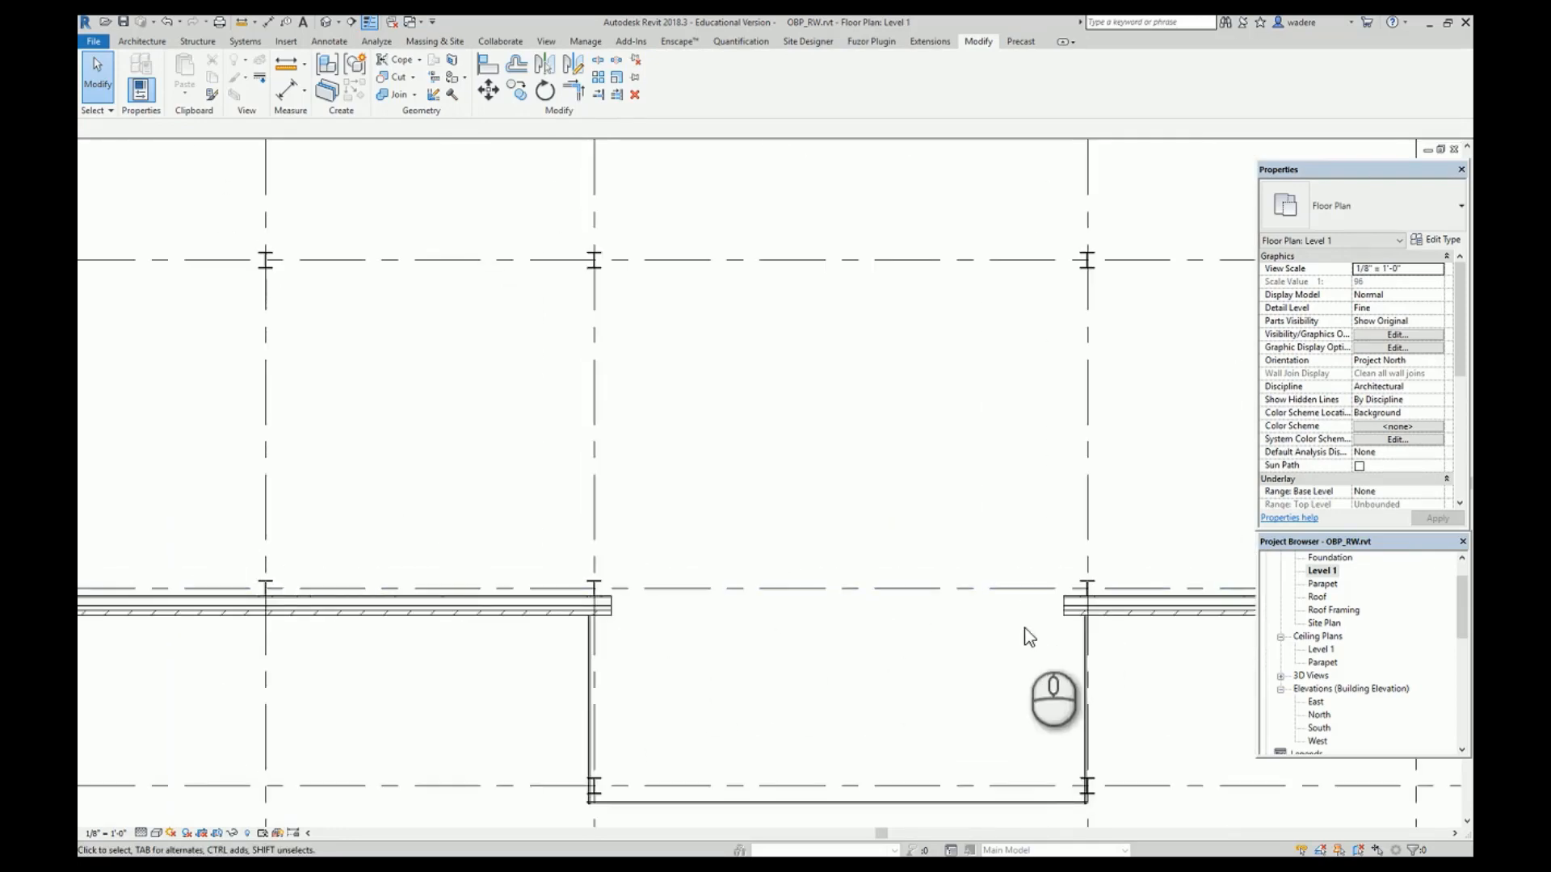
pyautogui.moveTo(998, 630); pyautogui.dragTo(792, 547, button='middle')
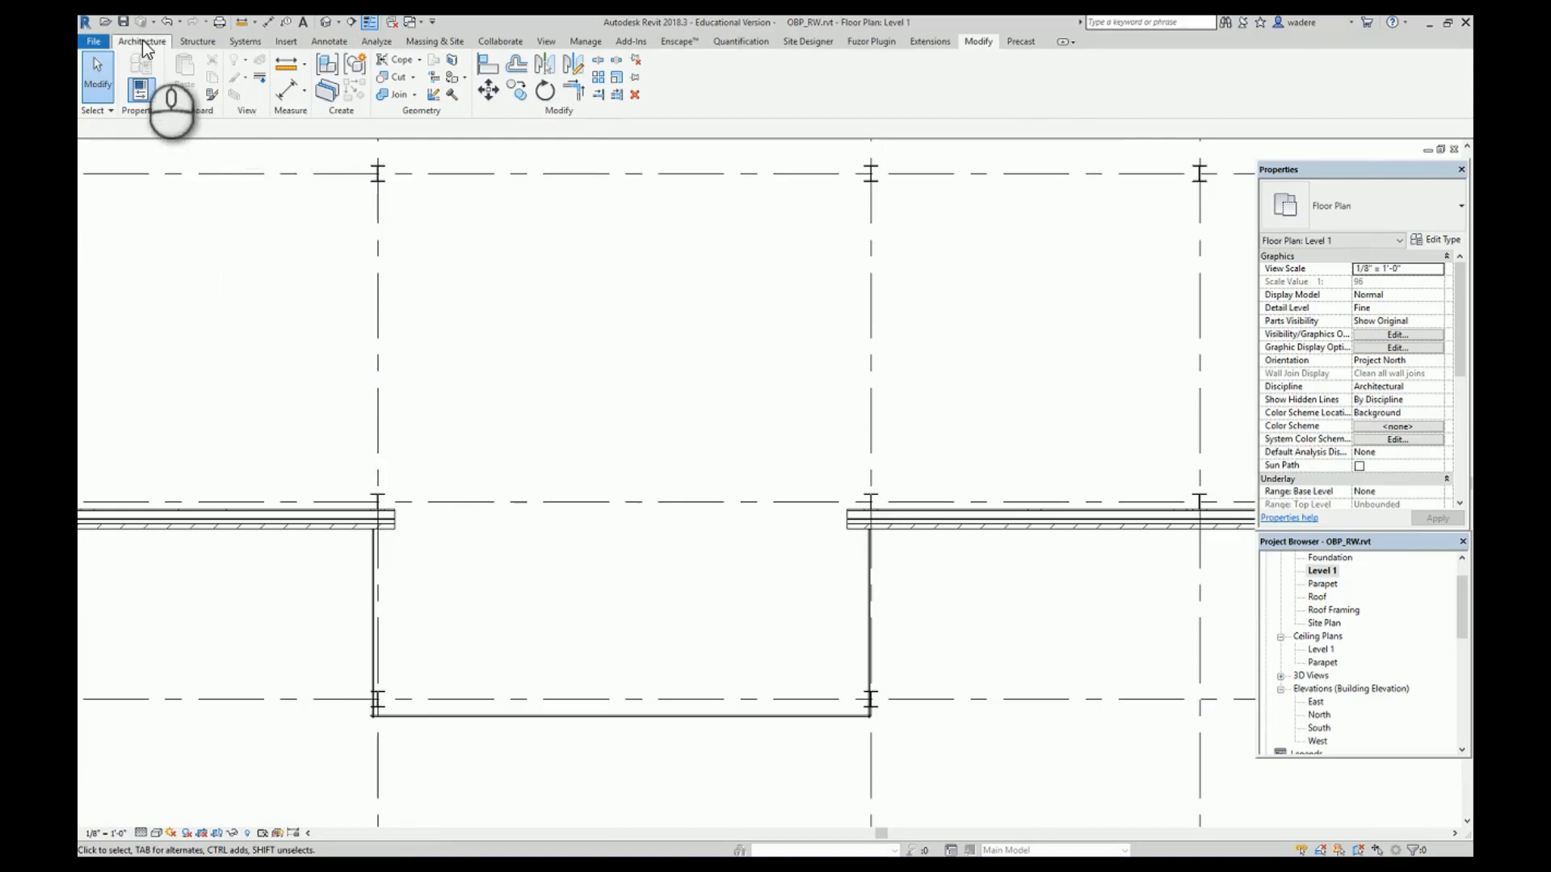
pyautogui.scroll(-2, 496, 336)
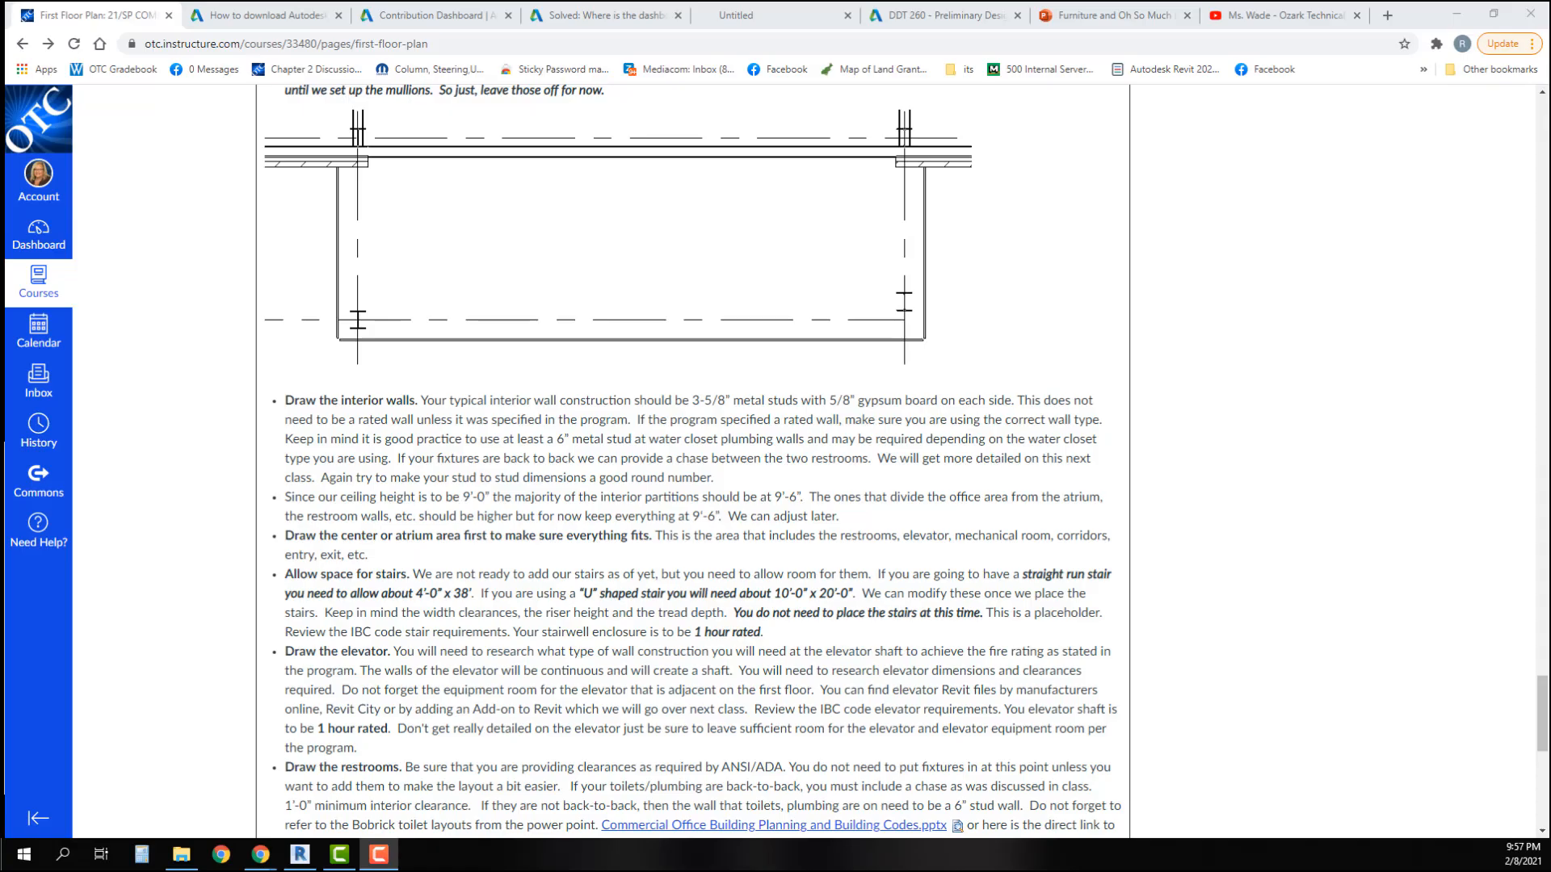